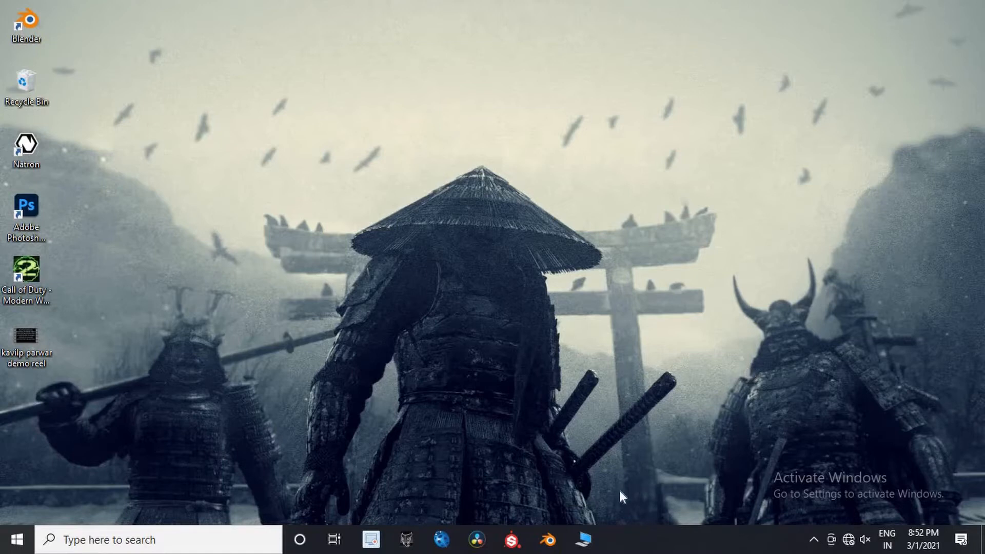
# Launch Blender, maximize its window and open the recent project try 3.blend.
pyautogui.click(553, 539)
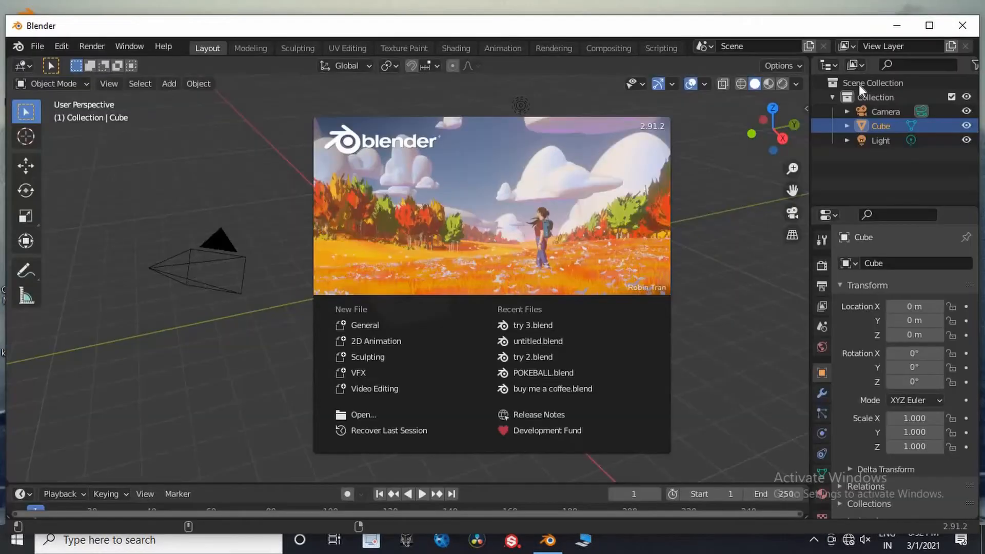
pyautogui.click(929, 25)
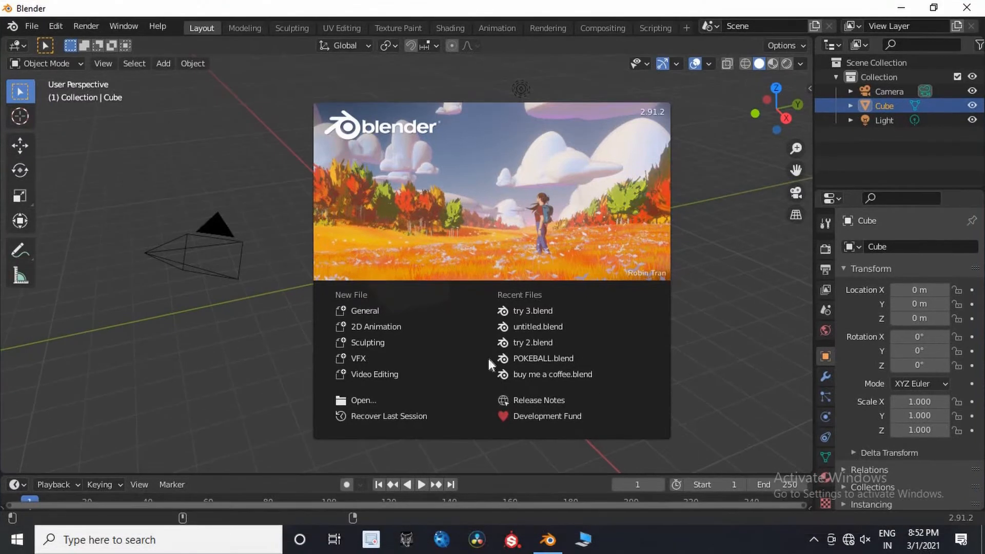
pyautogui.click(562, 310)
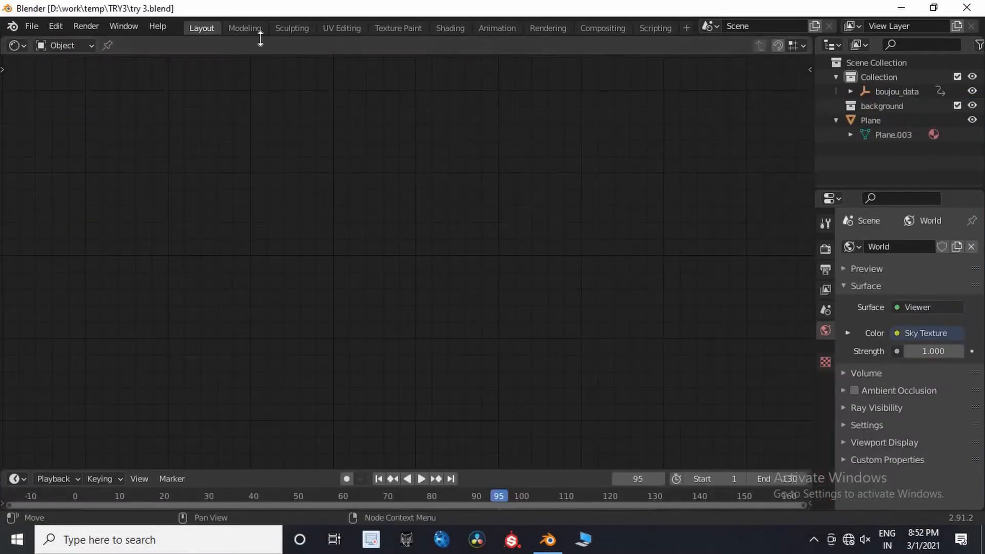
# Change the main editor to a 3D Viewport and view the scene through the tracked camera.
pyautogui.click(23, 46)
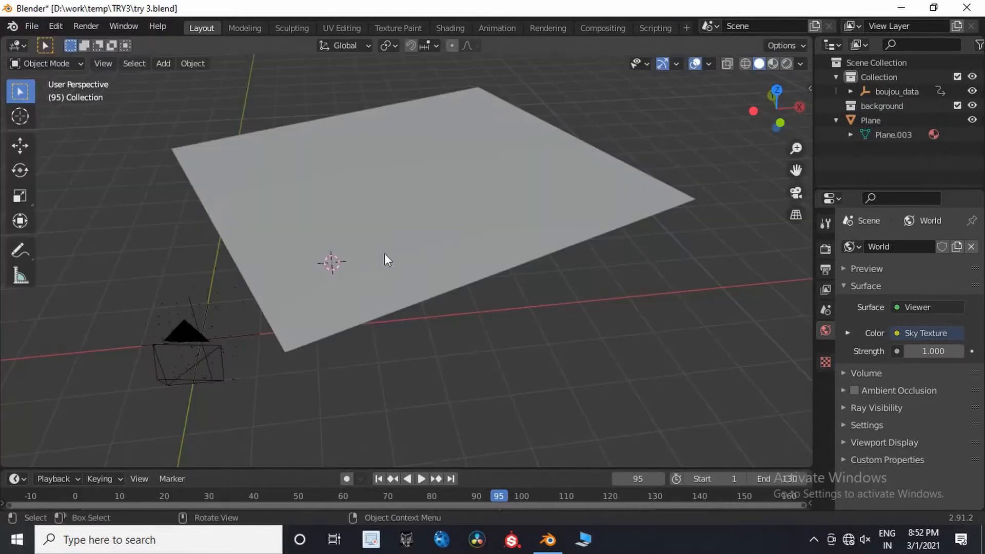
pyautogui.moveTo(810, 203); pyautogui.dragTo(800, 194, button='middle')
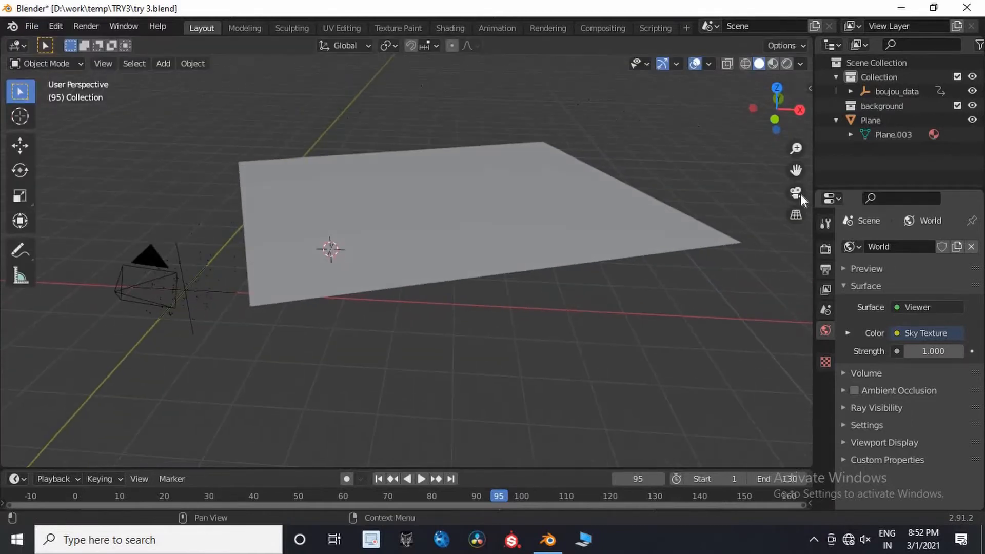
pyautogui.press('KP_0')
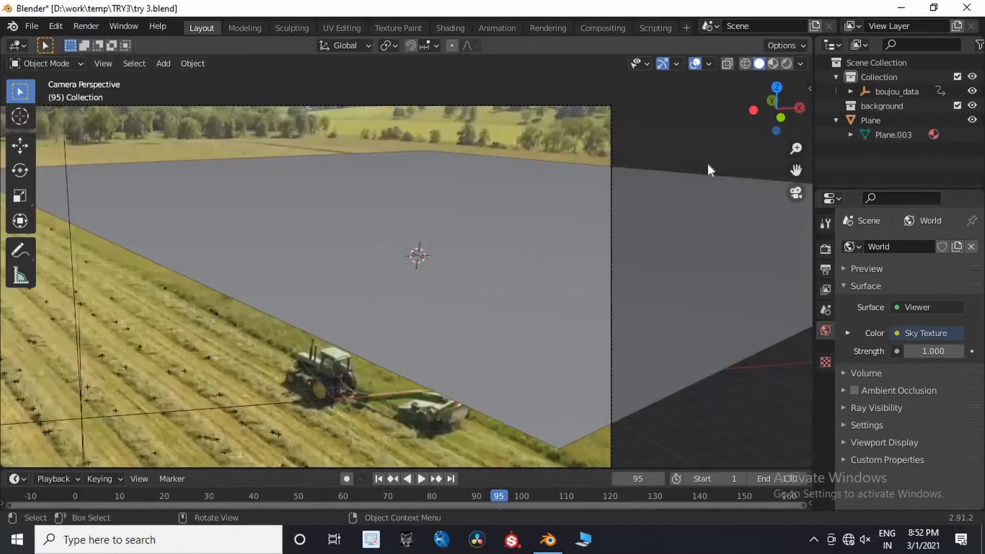
# Inspect the ground plane's placement over the farm footage in wireframe and rendered shading.
pyautogui.click(460, 222)
pyautogui.click(574, 211)
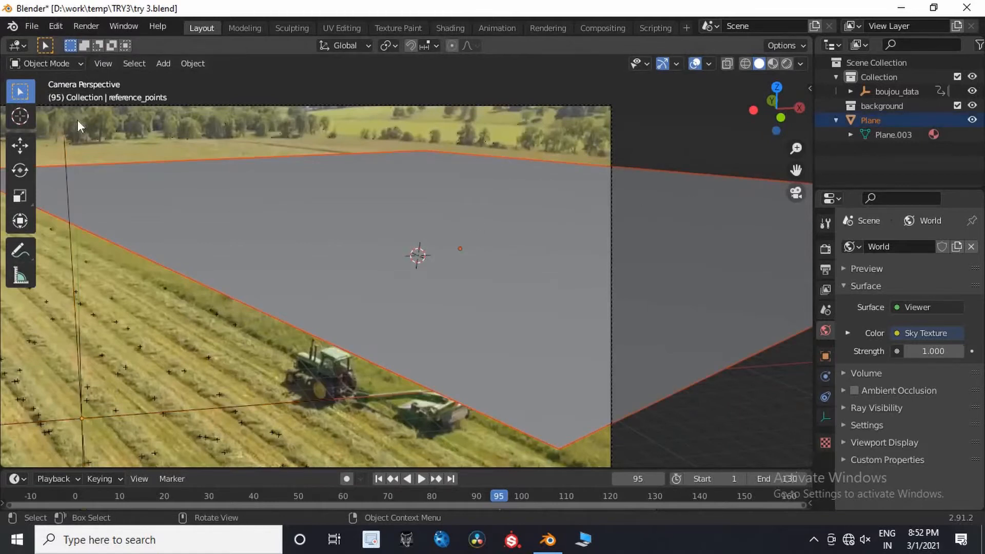
pyautogui.press('z')
pyautogui.click(218, 396)
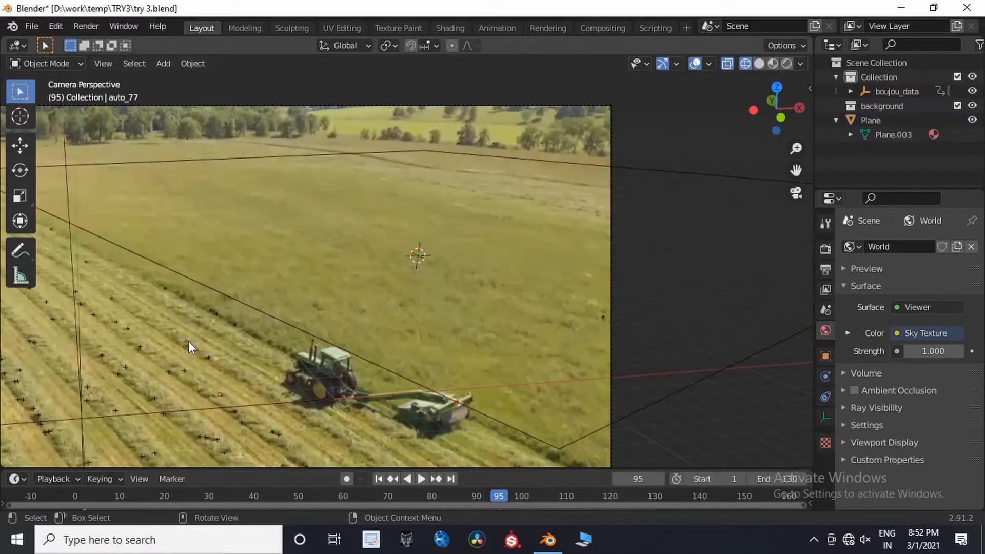
pyautogui.click(704, 292)
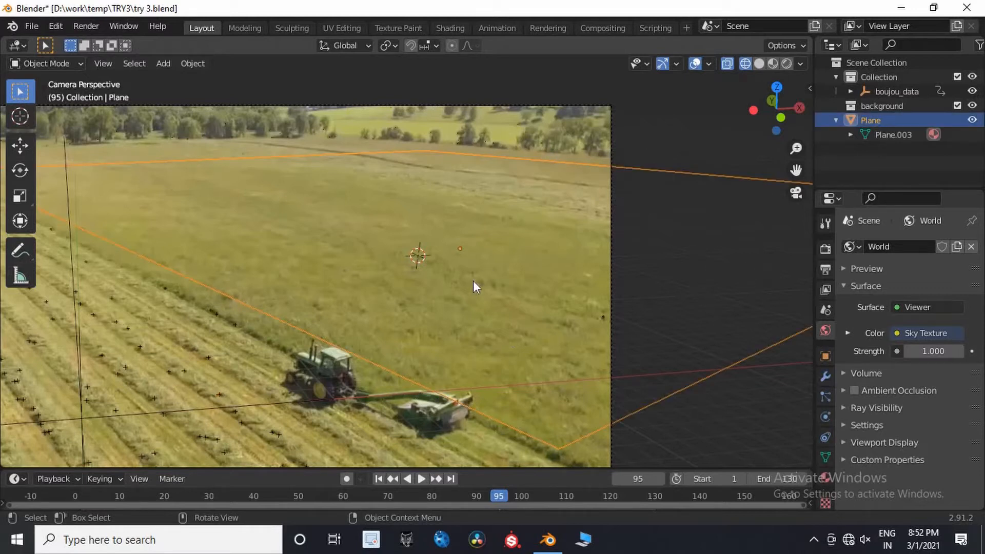
pyautogui.press('z')
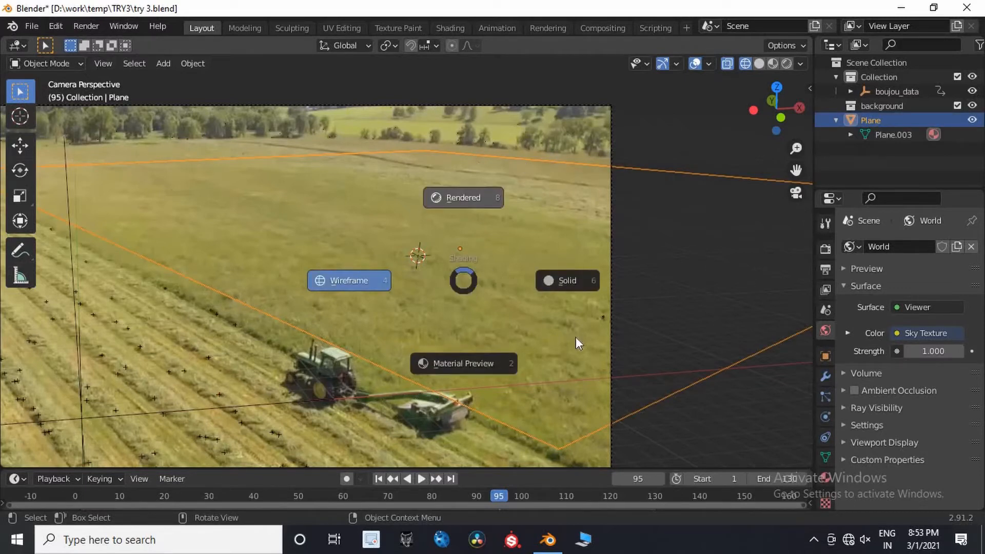
pyautogui.press('8')
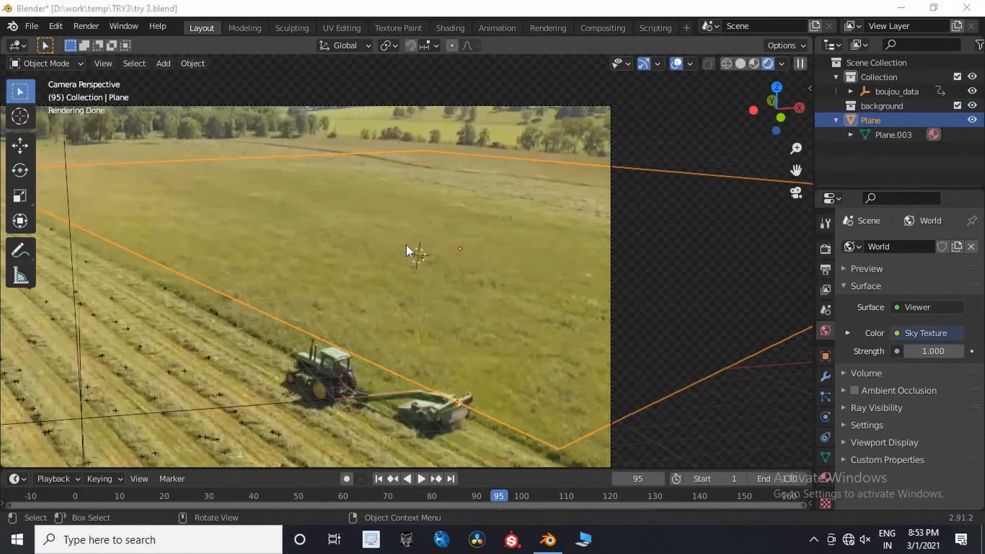
# Return to solid shading outside the camera view and add a monkey mesh at the 3D cursor on the plane.
pyautogui.moveTo(444, 262)
pyautogui.mouseDown(button='middle')
pyautogui.moveTo(753, 292)
pyautogui.moveTo(574, 263)
pyautogui.mouseUp(button='middle')
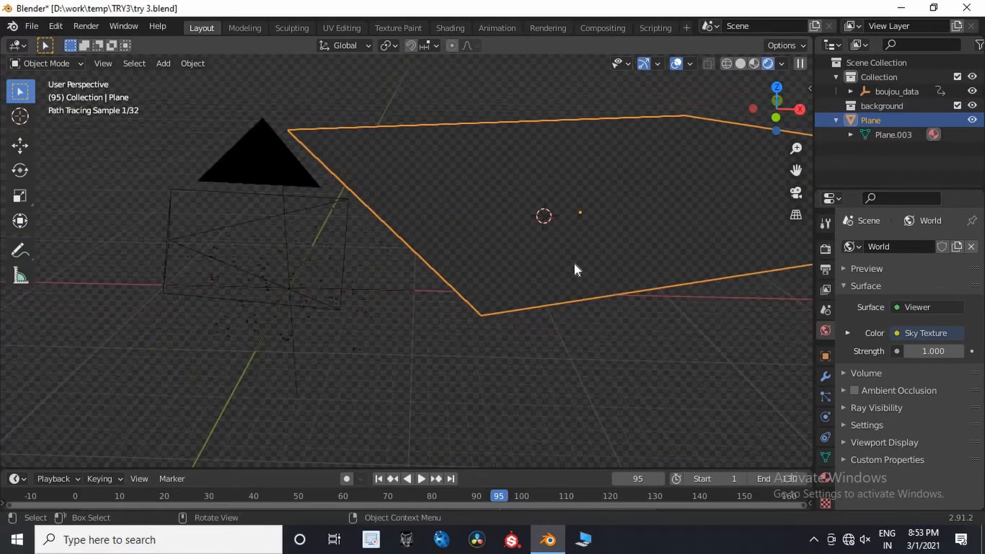
pyautogui.press('z')
pyautogui.click(560, 236)
pyautogui.hotkey('shift', 'a')
pyautogui.moveTo(564, 230)
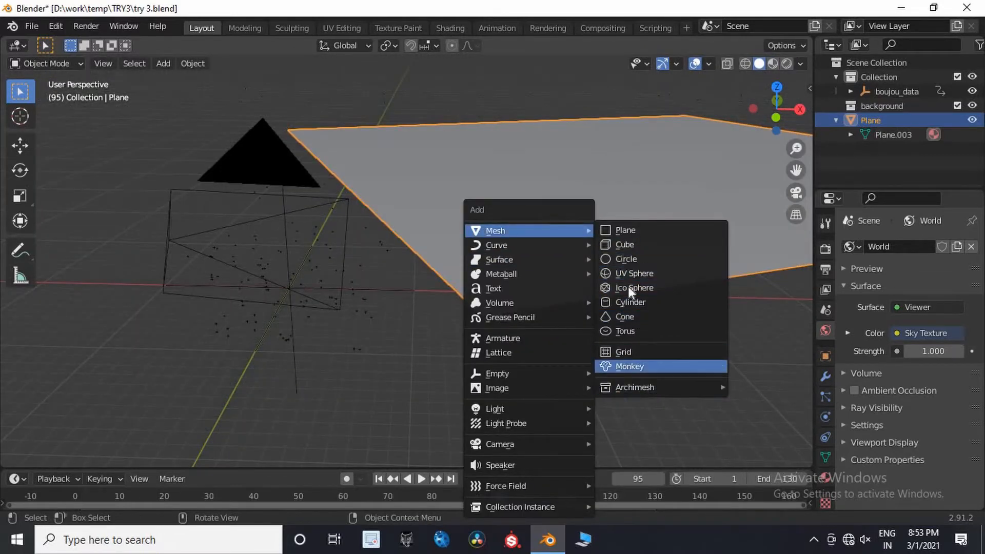
pyautogui.press('Return')
# Raise the monkey vertically above the ground plane and scale it up.
pyautogui.press('g')
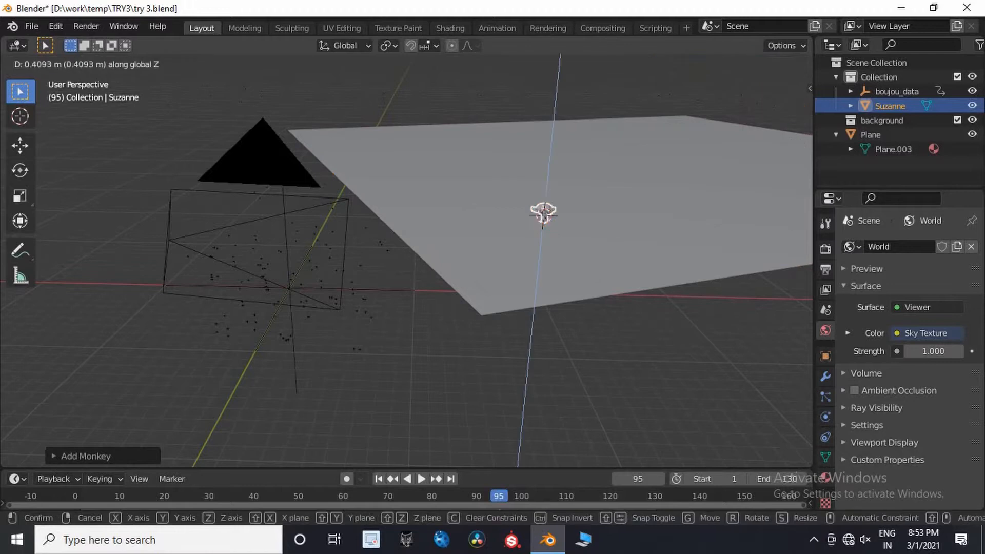
pyautogui.press('Return')
pyautogui.press('s')
pyautogui.press('Return')
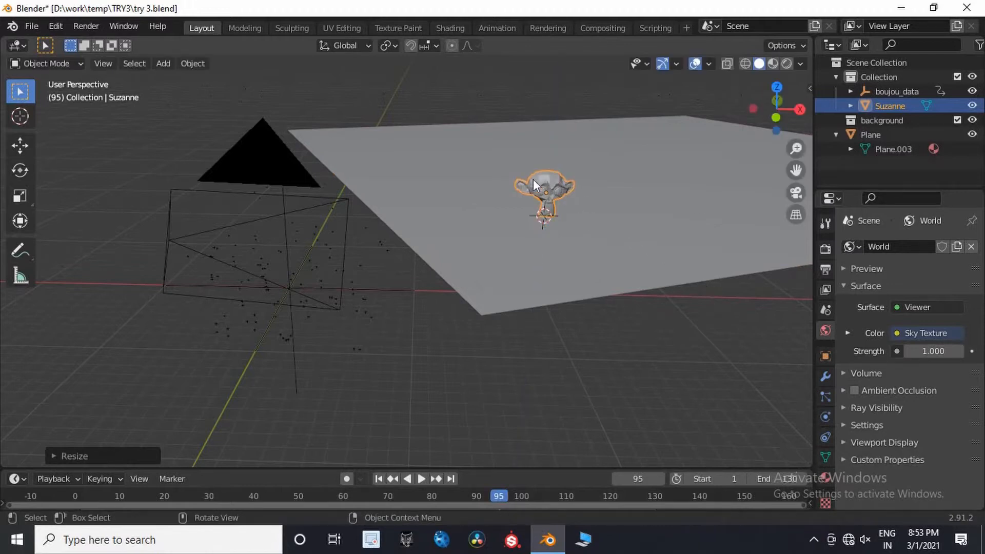
# Shade the monkey smooth and enable Auto Smooth at 30° in its normals settings.
pyautogui.rightClick(533, 178)
pyautogui.click(534, 178)
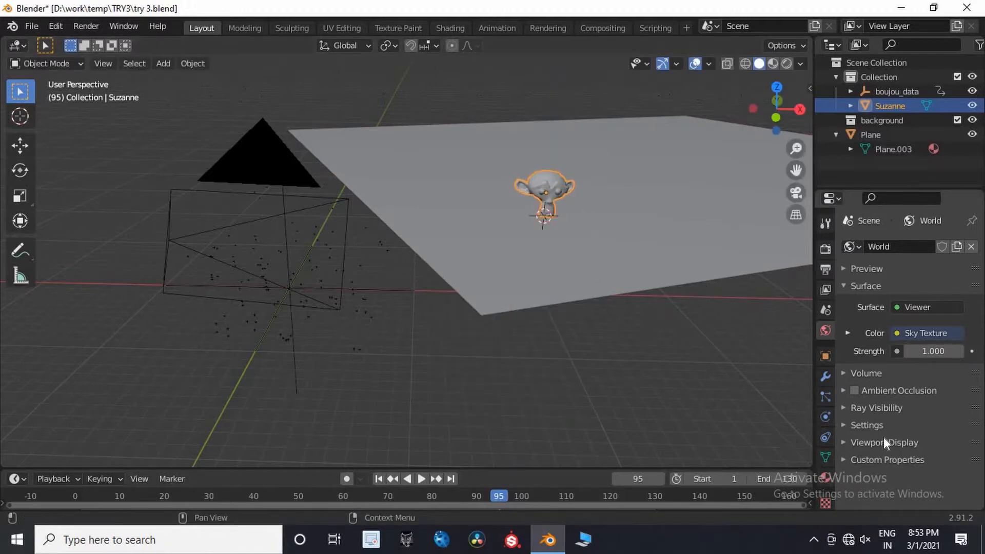
pyautogui.click(825, 458)
pyautogui.click(883, 489)
pyautogui.scroll(-3, 895, 440)
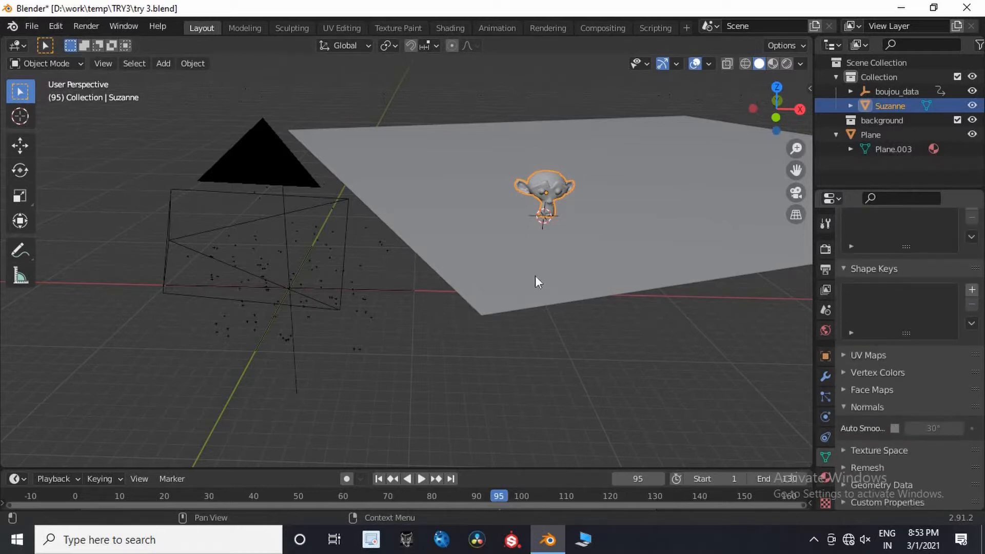
# Reselect the monkey and give it a level 1 subdivision surface.
pyautogui.click(546, 186)
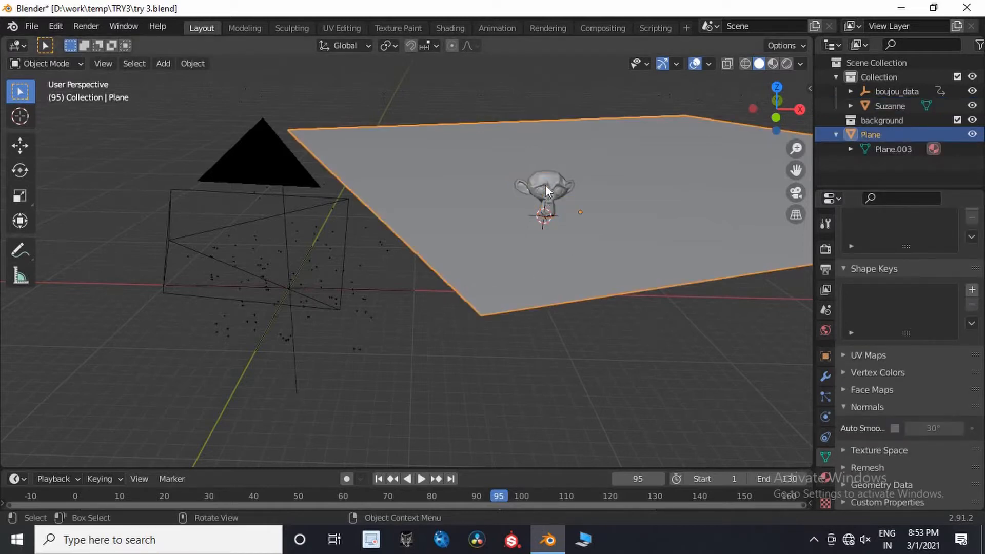
pyautogui.click(545, 185)
pyautogui.hotkey('ctrl', '1')
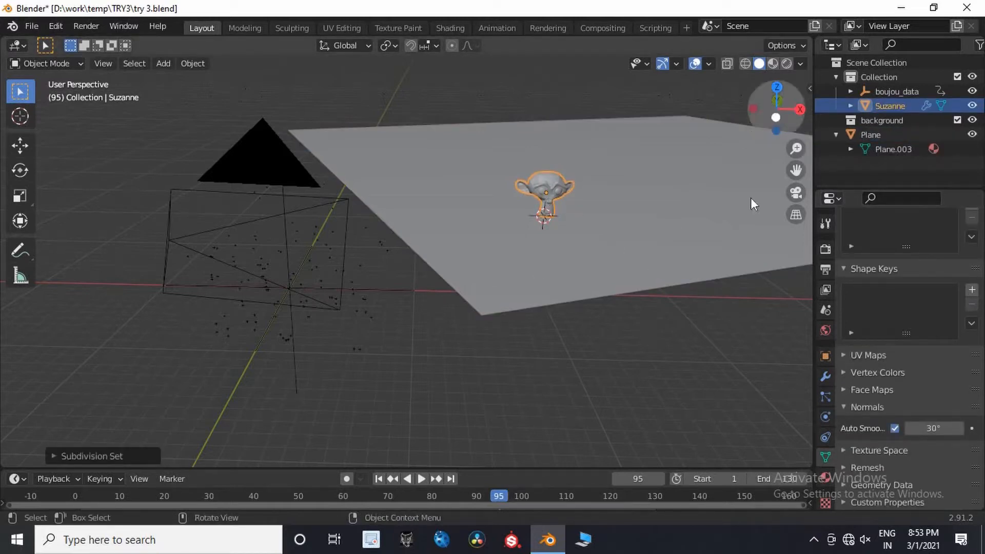
# Tilt the monkey backward in the left side view and move it down toward the ground plane.
pyautogui.press('KP_1')
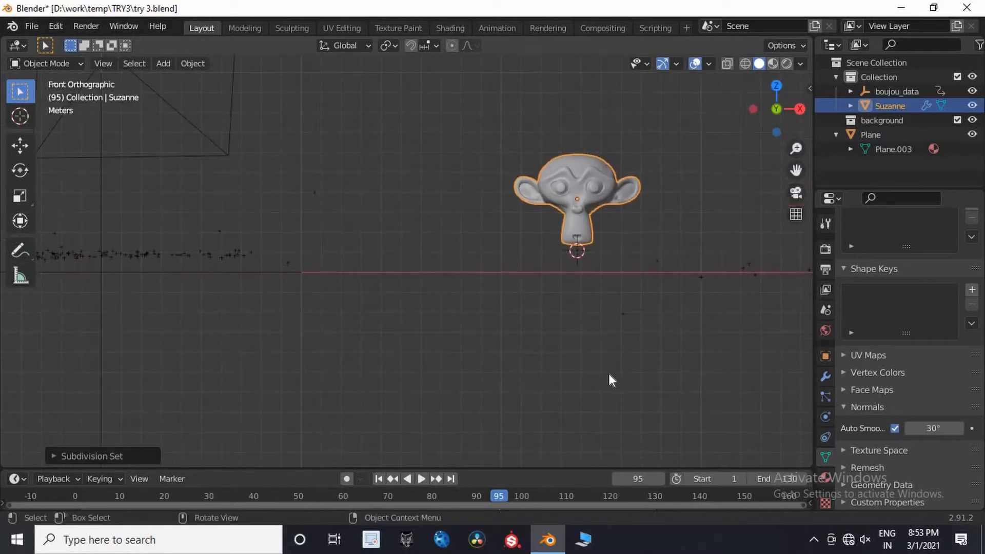
pyautogui.click(753, 109)
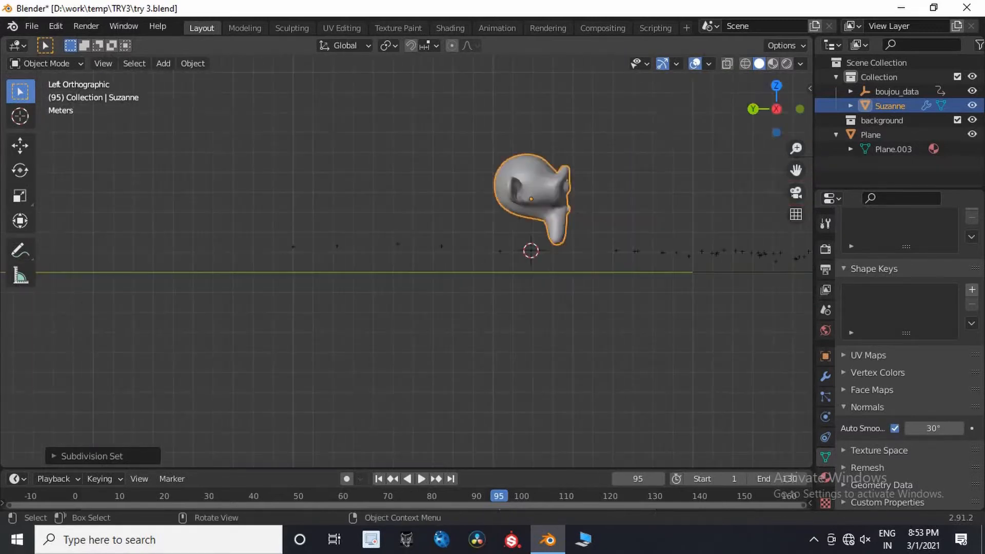
pyautogui.press('r')
pyautogui.click(661, 138)
pyautogui.press('g')
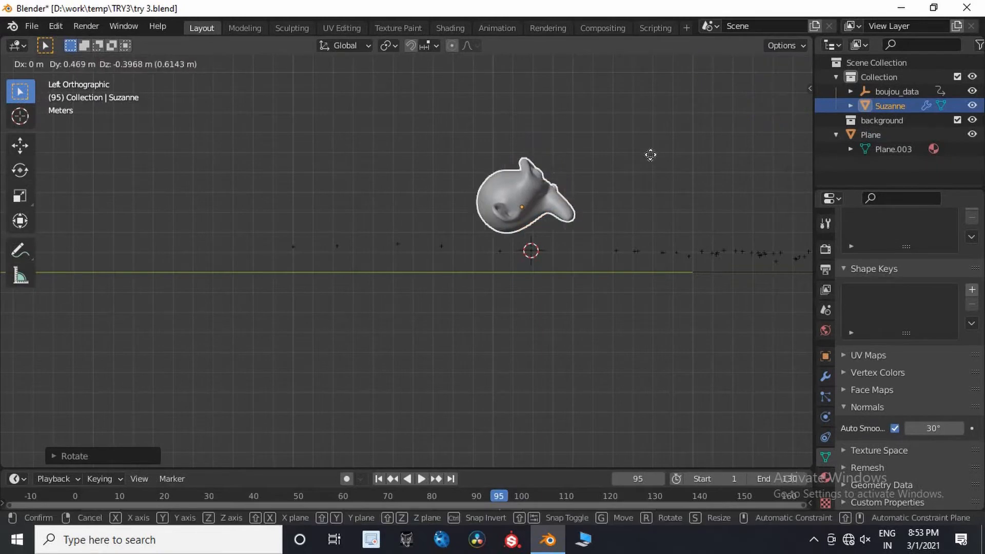
pyautogui.click(347, 202)
# In wireframe shading, lower the monkey vertically onto the ground line and adjust its tilt slightly.
pyautogui.hotkey('shift', 'z')
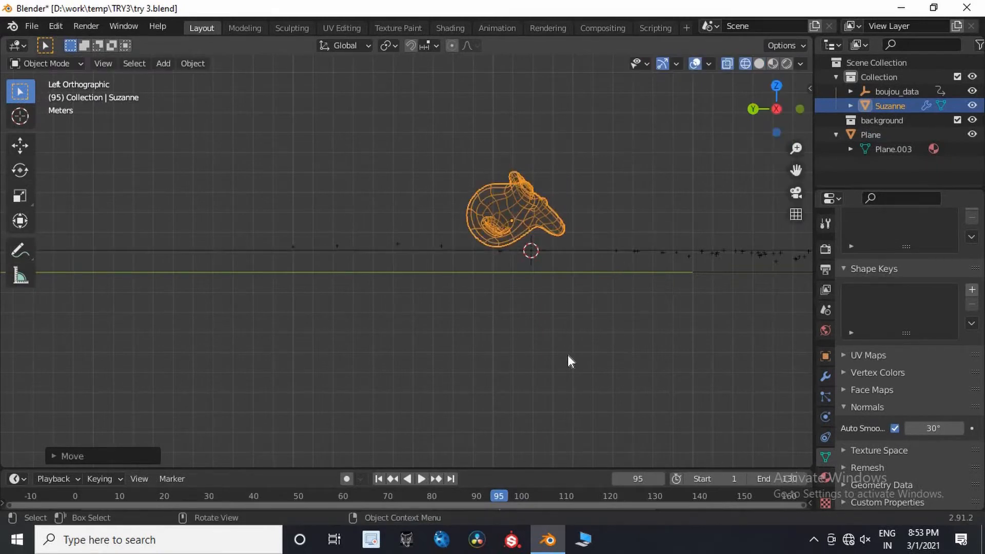
pyautogui.press('KP_Decimal')
pyautogui.press('g')
pyautogui.press('z')
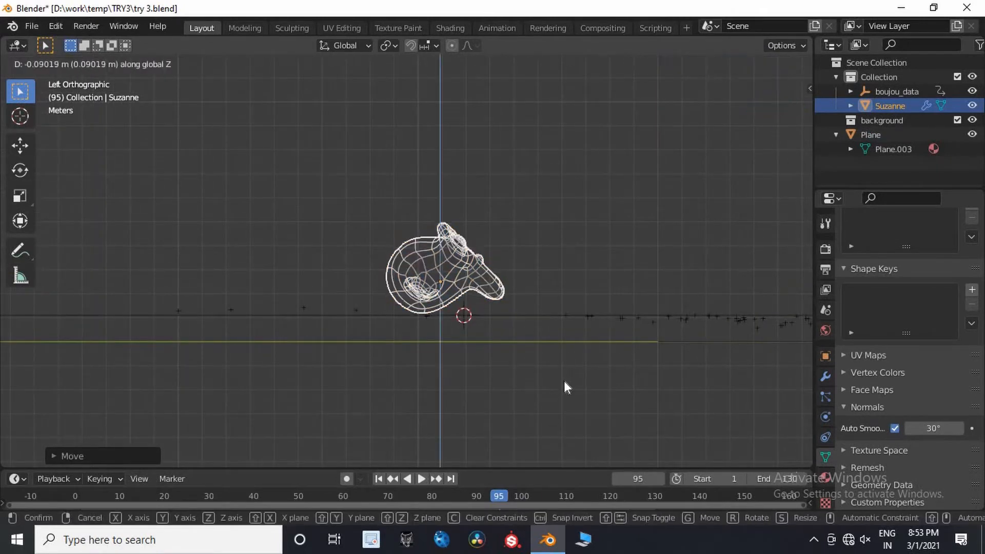
pyautogui.click(581, 370)
pyautogui.press('r')
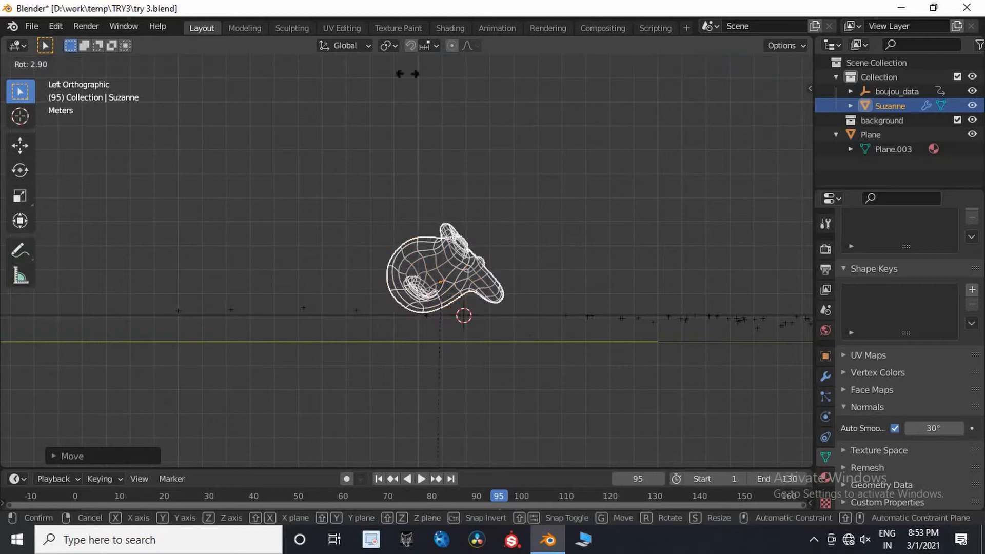
pyautogui.click(531, 354)
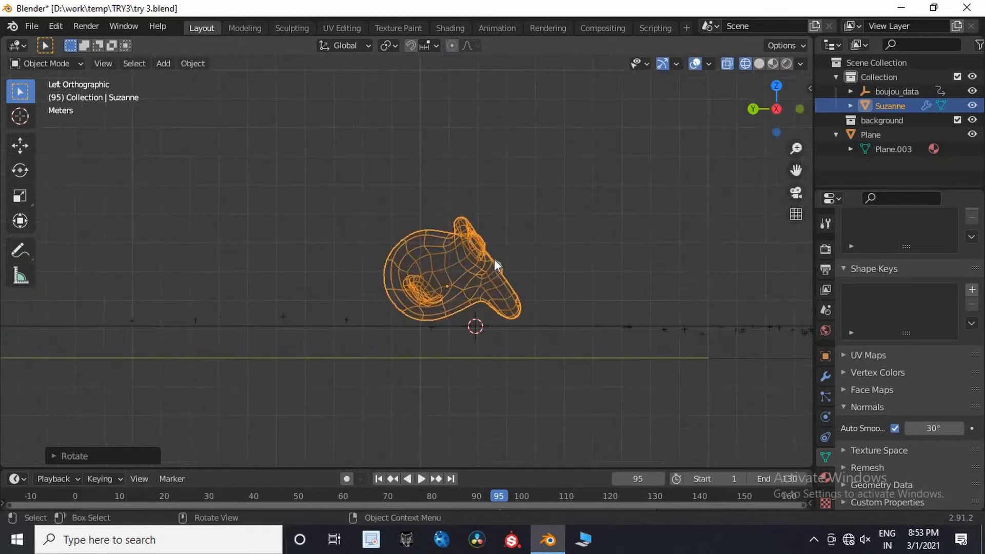
# Lower the monkey about 0.16 m and rotate it about 2° so its head and chin rest on the plane.
pyautogui.press('KP_Decimal')
pyautogui.press('g')
pyautogui.press('z')
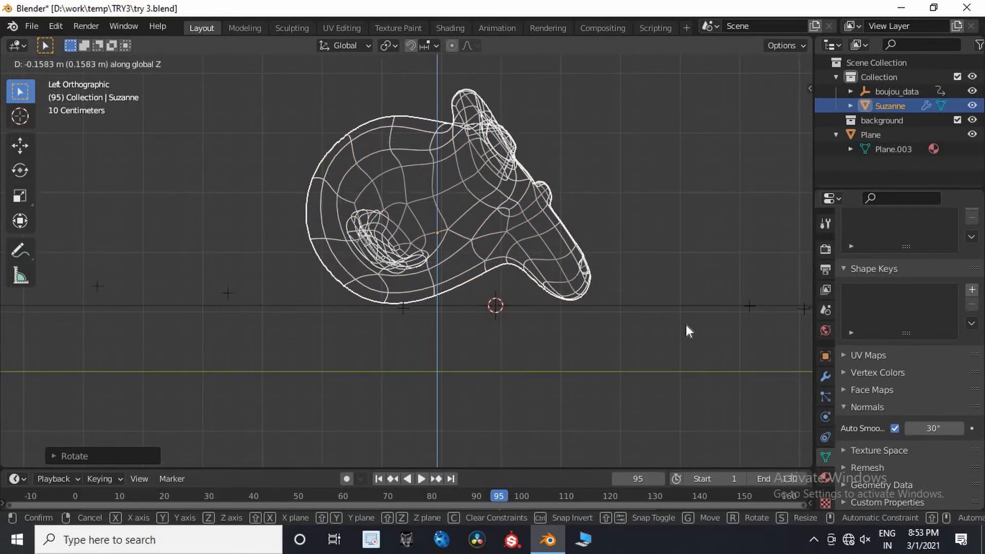
pyautogui.click(685, 325)
pyautogui.press('r')
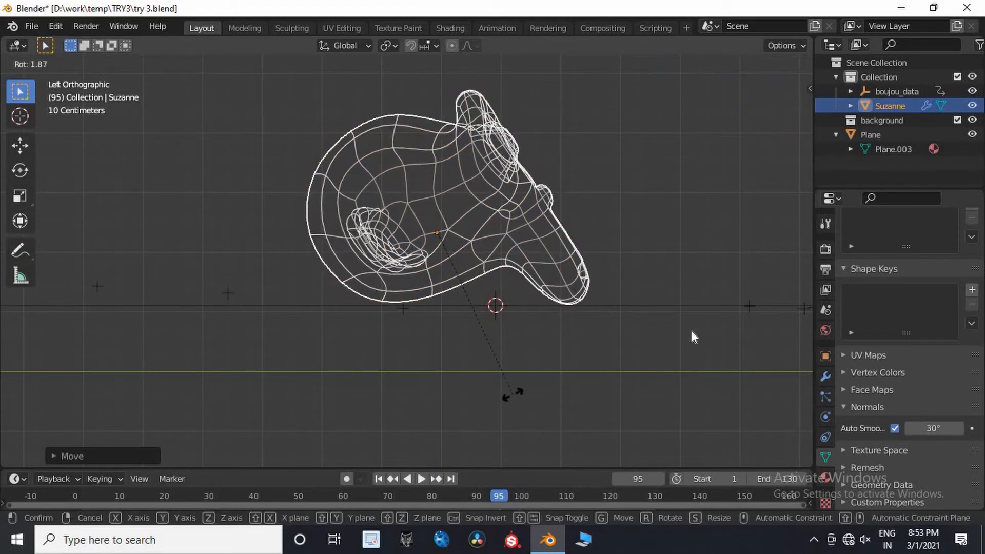
pyautogui.click(513, 394)
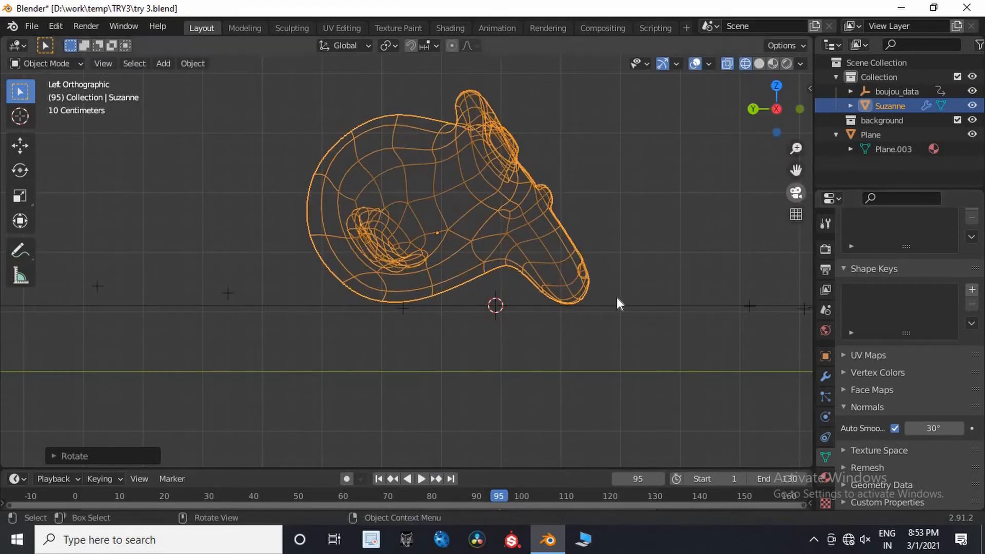
# Check the monkey's placement and shadow on the field in rendered shading through the camera.
pyautogui.press('KP_0')
pyautogui.scroll(3, 576, 282)
pyautogui.press('z')
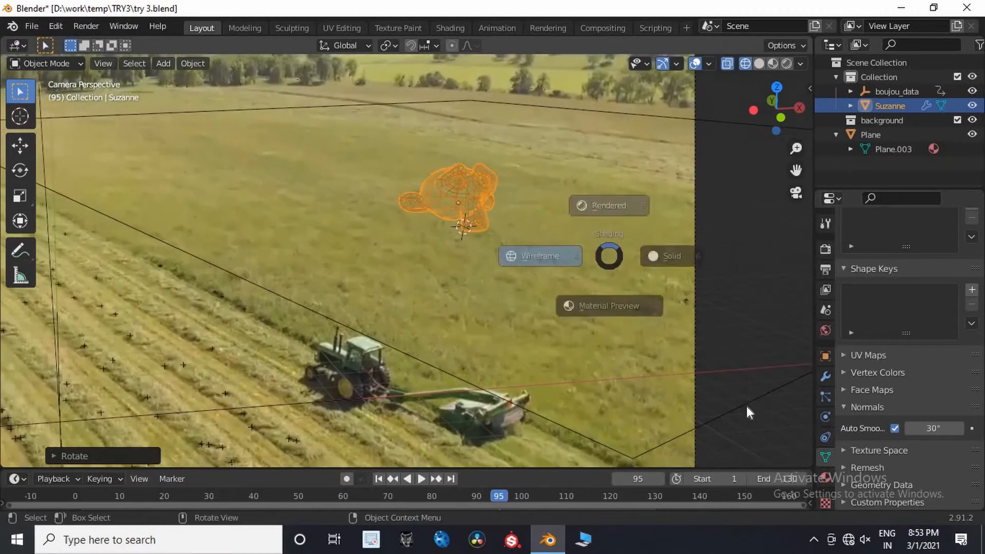
pyautogui.click(746, 408)
pyautogui.click(465, 277)
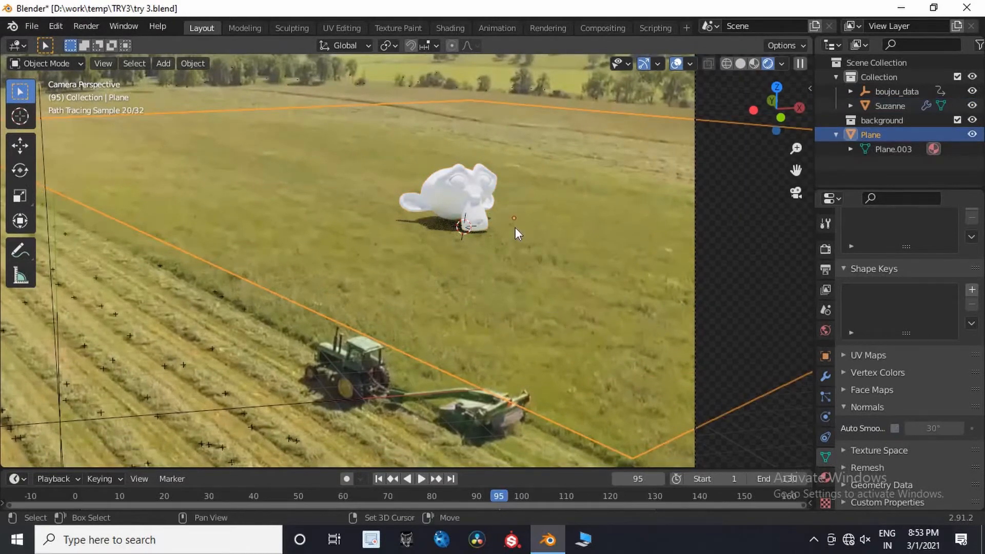
pyautogui.keyDown('shift'); pyautogui.moveTo(515, 227); pyautogui.dragTo(518, 241, button='middle'); pyautogui.keyUp('shift')
pyautogui.click(611, 182)
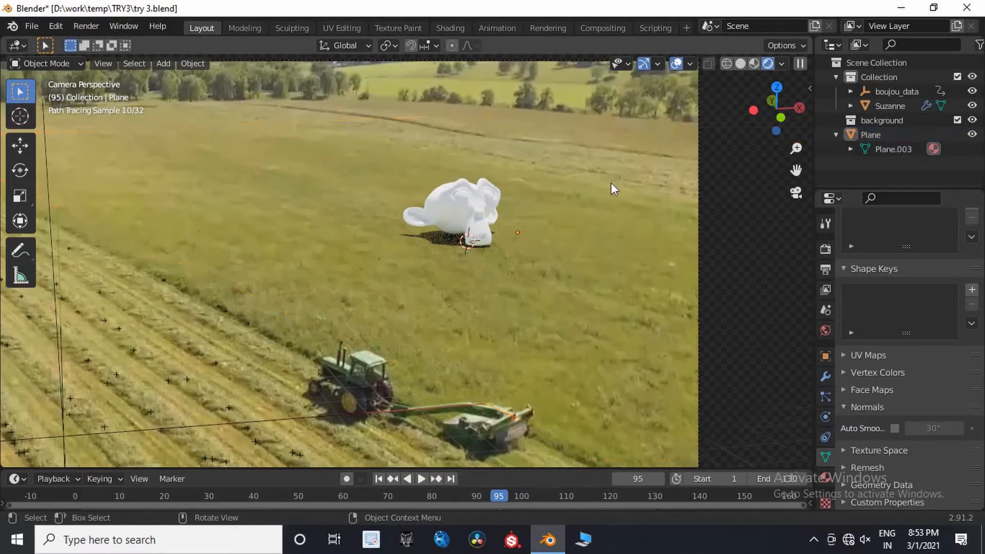
# Enlarge the monkey to more than twice its size on the field and select the ground plane.
pyautogui.click(461, 201)
pyautogui.press('s')
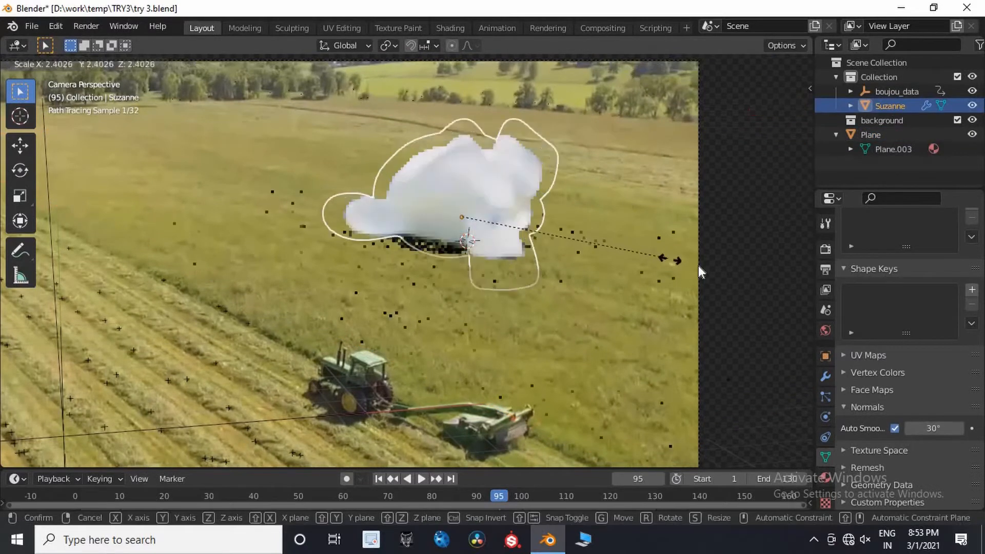
pyautogui.click(595, 235)
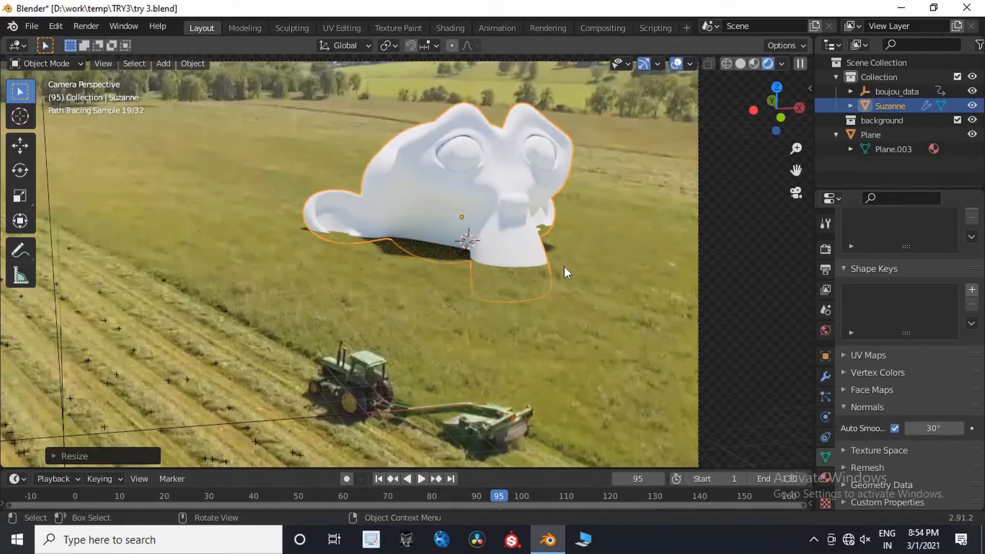
pyautogui.click(479, 308)
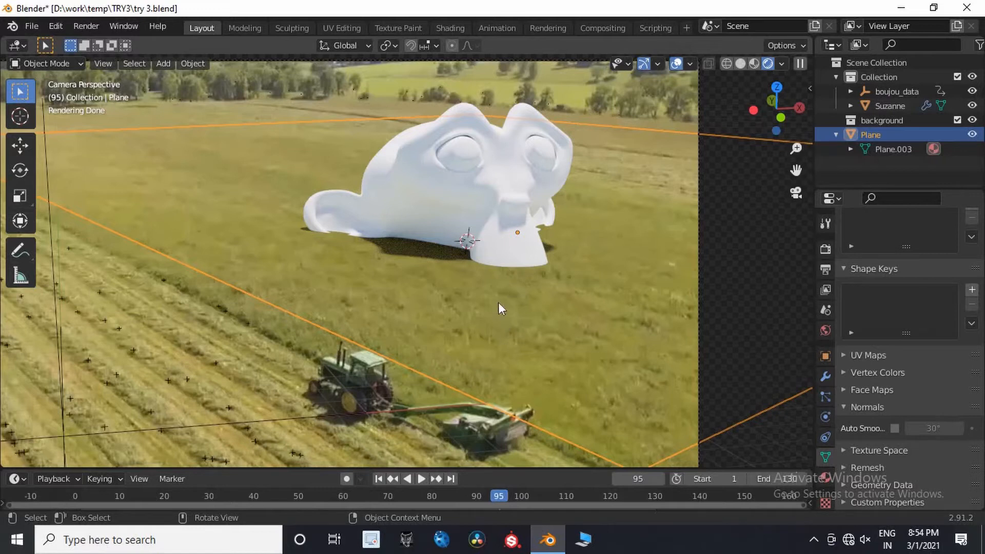
# Try Material.003 on the monkey head, remove it, and give the monkey a new material of its own.
pyautogui.scroll(-3, 514, 224)
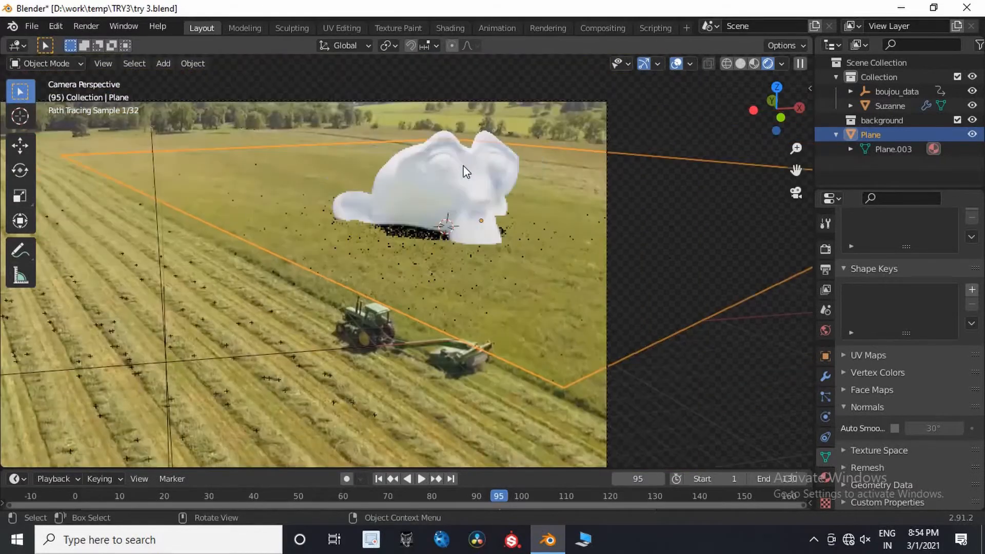
pyautogui.click(890, 106)
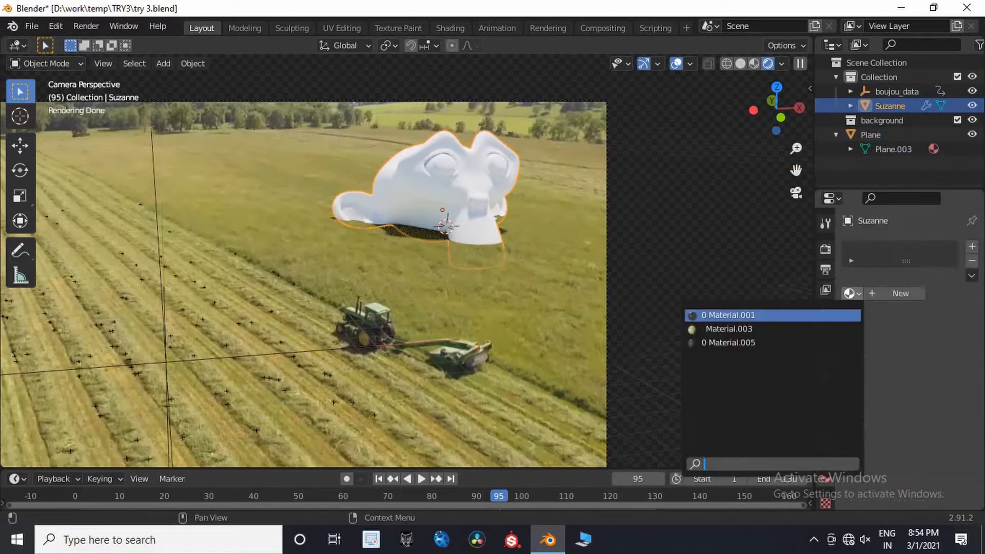
pyautogui.click(851, 293)
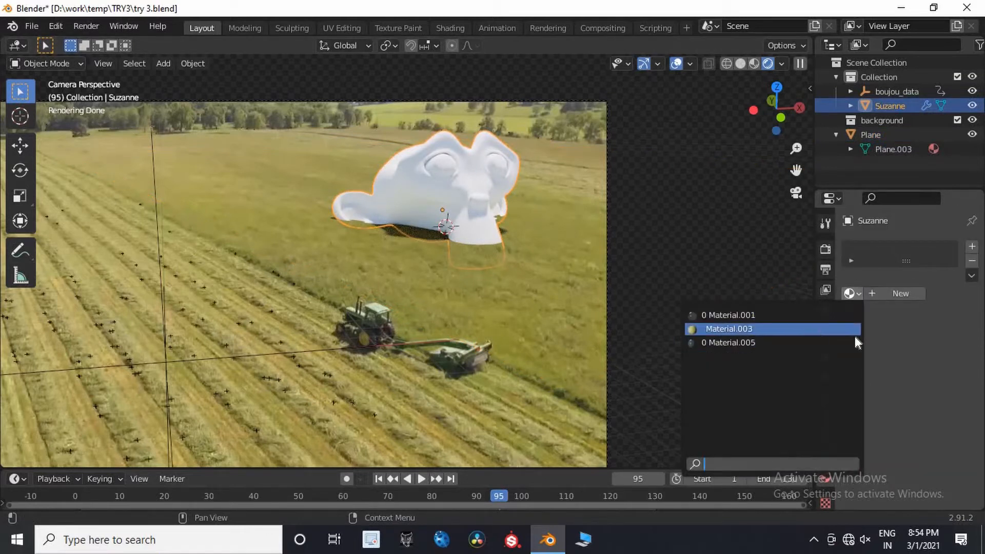
pyautogui.click(856, 330)
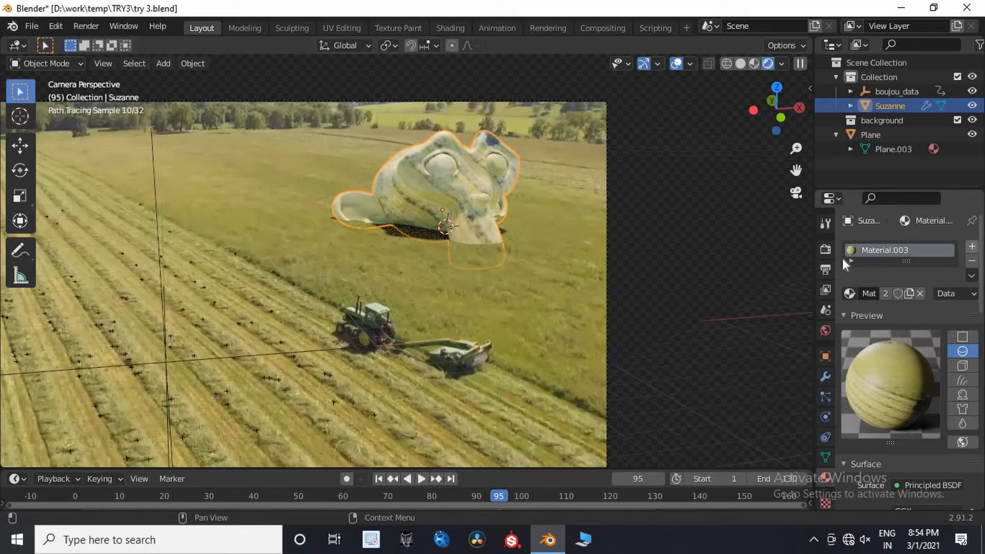
pyautogui.click(970, 264)
pyautogui.click(882, 295)
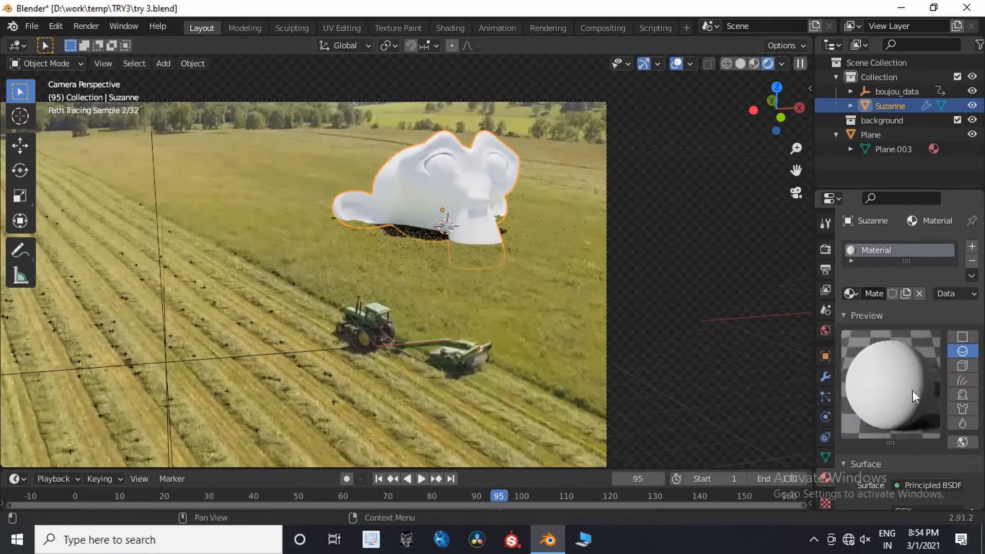
# Set the base color of the monkey's material to black, with value 0, and deselect everything.
pyautogui.scroll(-5, 924, 397)
pyautogui.click(934, 404)
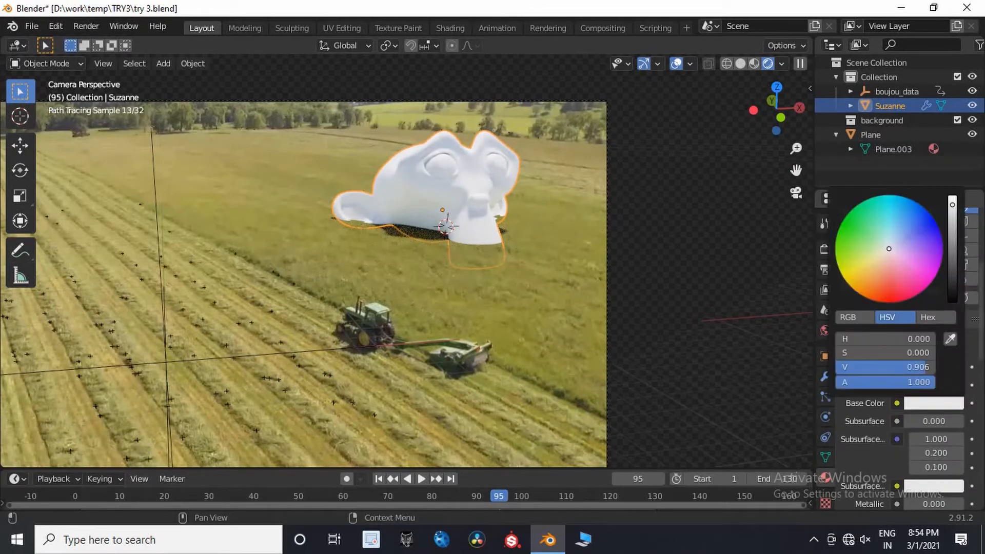
pyautogui.moveTo(889, 248); pyautogui.dragTo(923, 236)
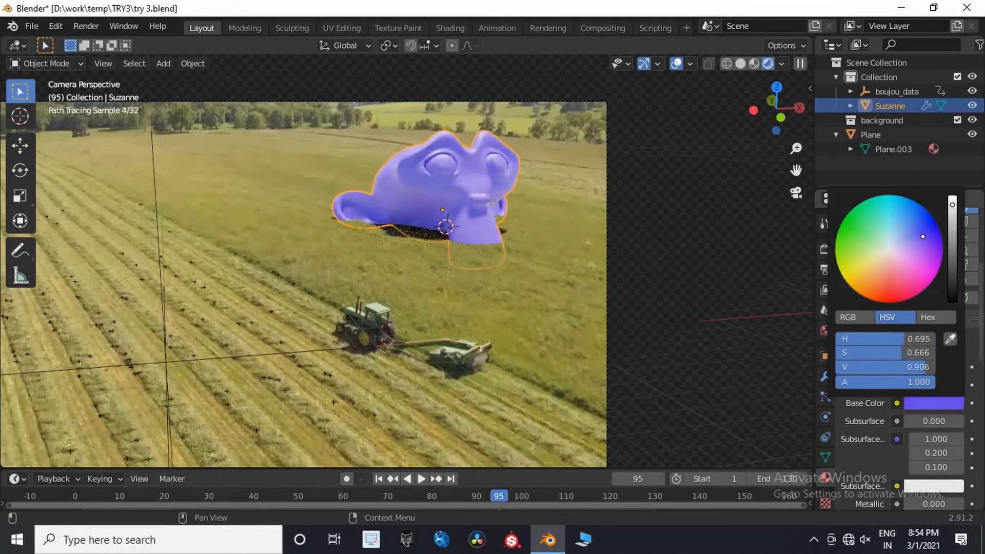
pyautogui.moveTo(952, 204); pyautogui.dragTo(952, 301)
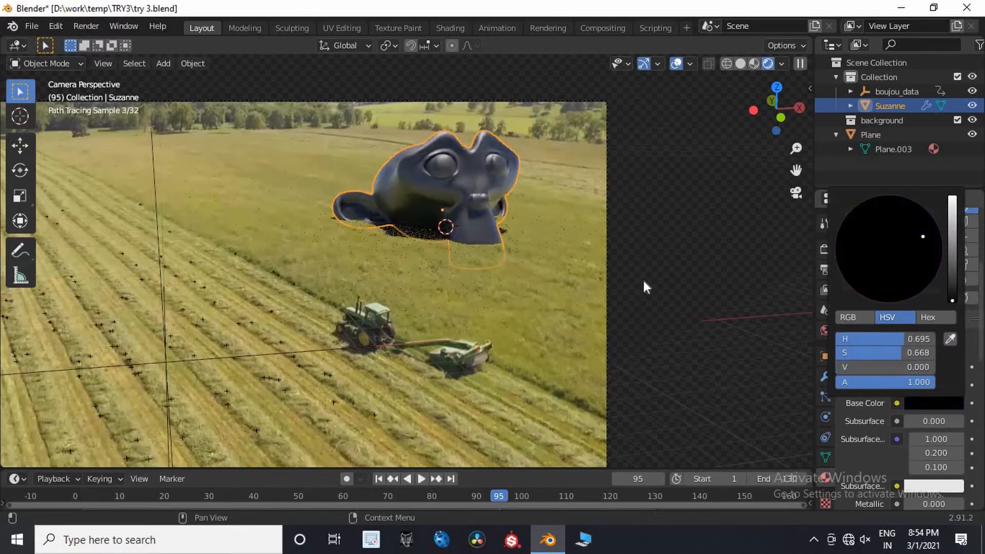
pyautogui.click(626, 273)
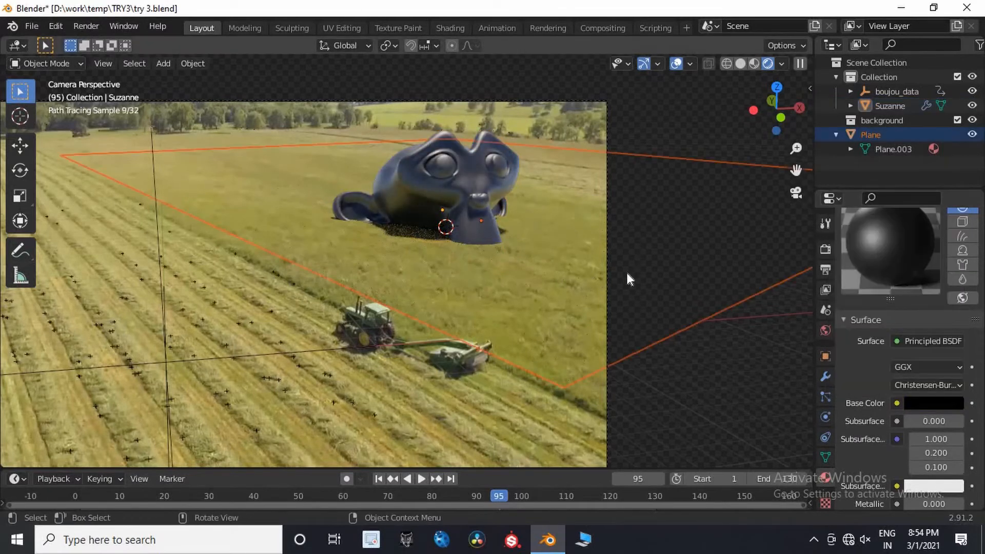
pyautogui.click(712, 131)
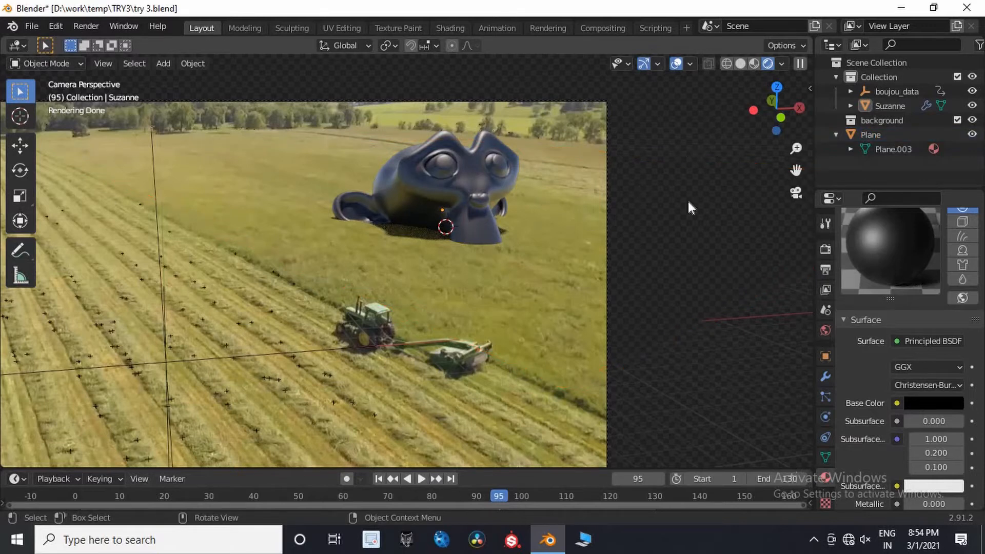
# Delete the monkey head from the farm scene.
pyautogui.press('Home')
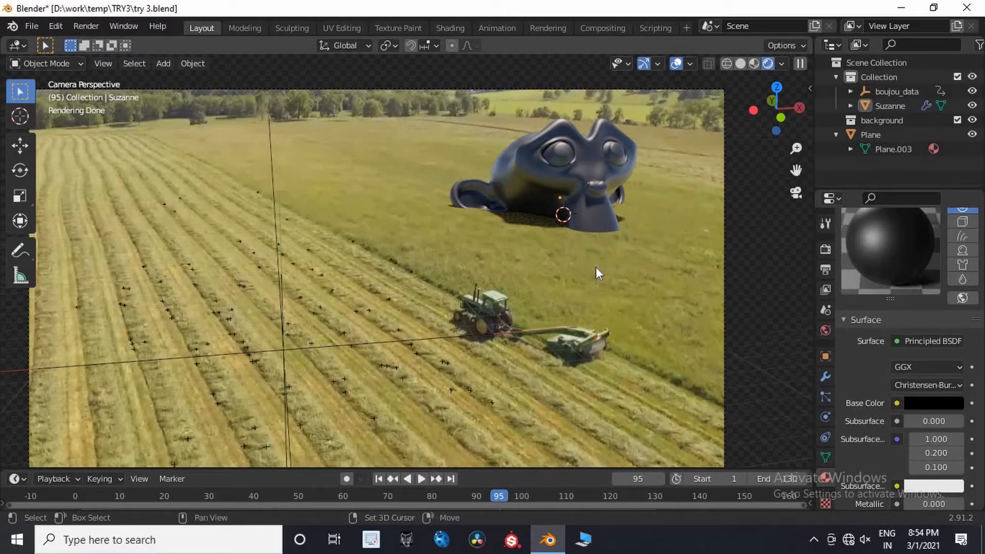
pyautogui.keyDown('shift'); pyautogui.moveTo(596, 267); pyautogui.dragTo(672, 303, button='middle'); pyautogui.keyUp('shift')
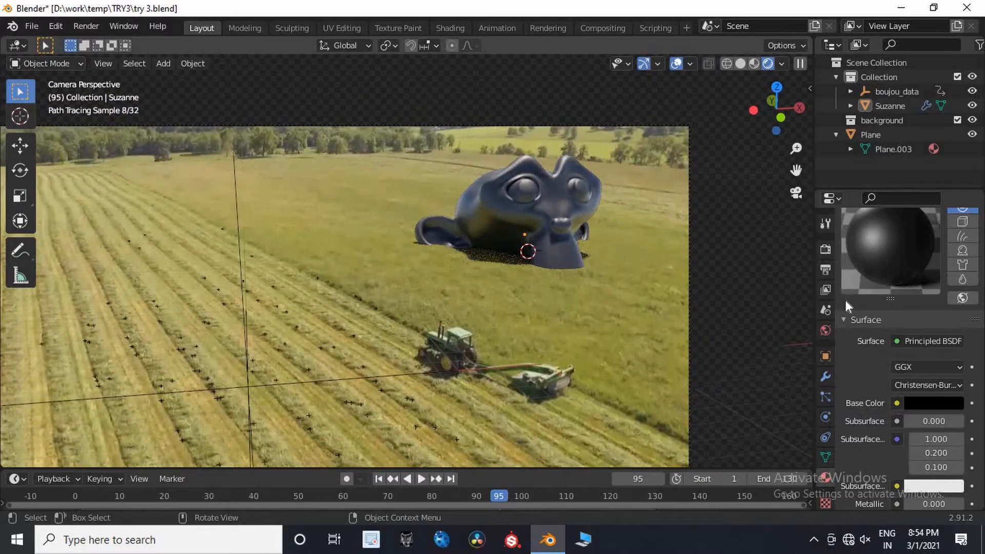
pyautogui.click(779, 395)
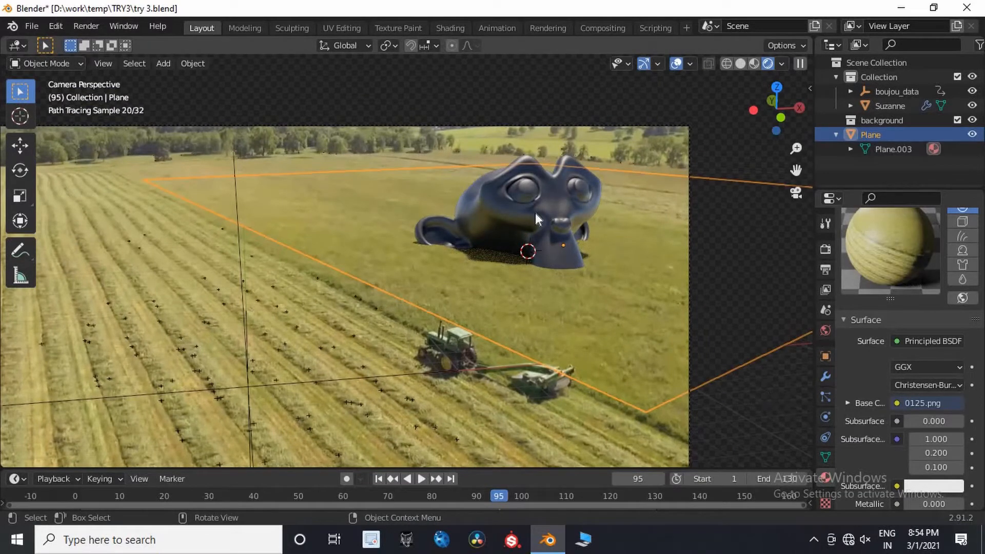
pyautogui.scroll(-2, 531, 210)
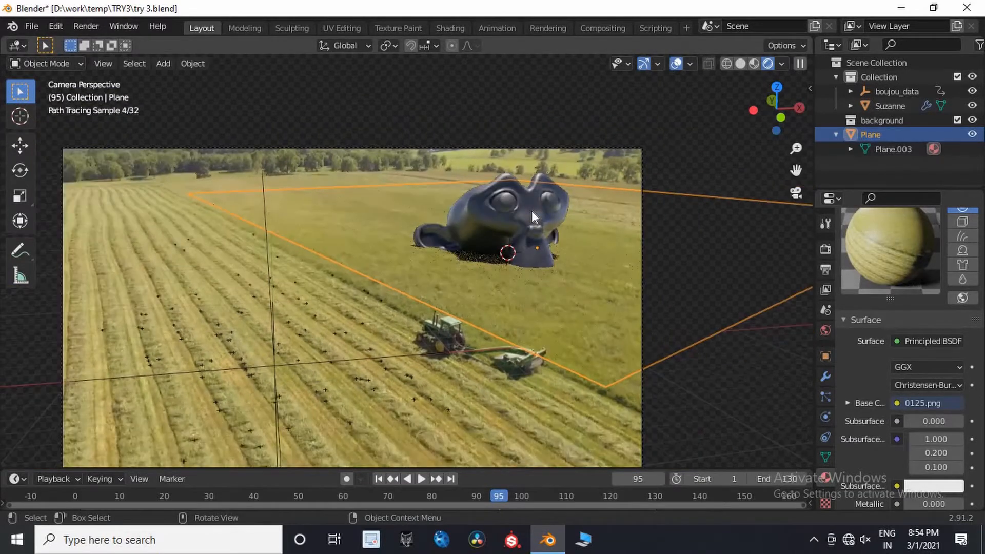
pyautogui.click(531, 211)
pyautogui.press('x')
pyautogui.press('Return')
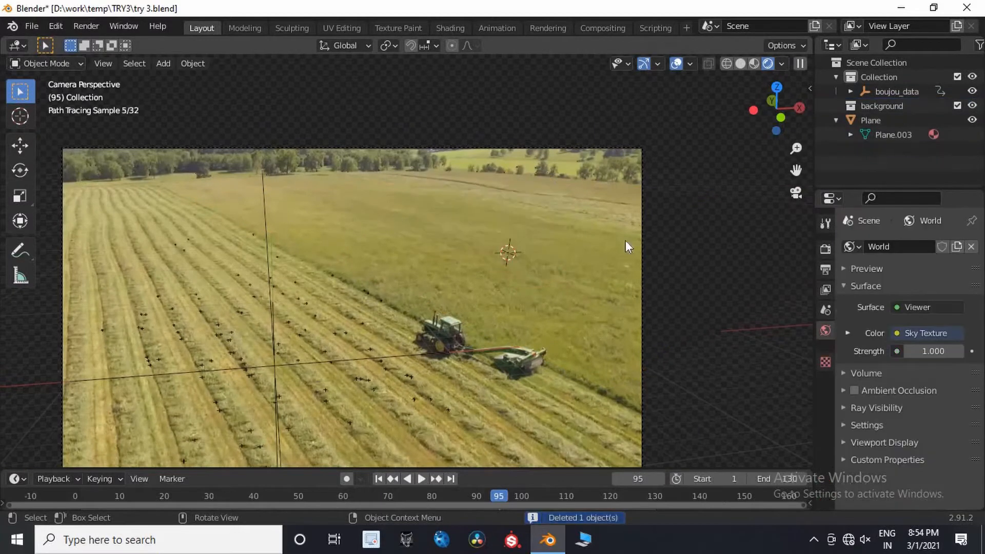
# Launch a second Blender instance from the desktop, dismiss its splash screen and maximize the window.
pyautogui.scroll(-3, 510, 322)
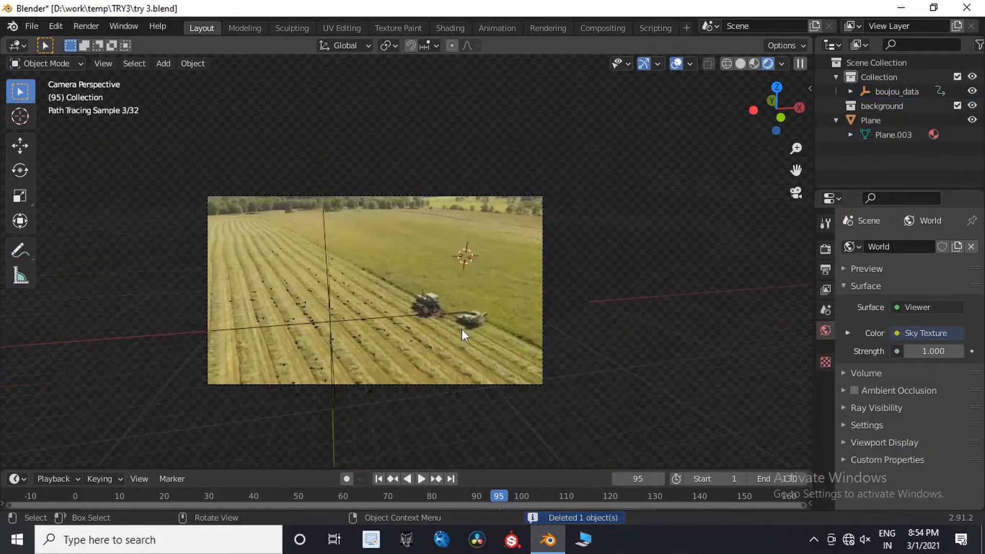
pyautogui.moveTo(464, 334); pyautogui.dragTo(913, 6, button='middle')
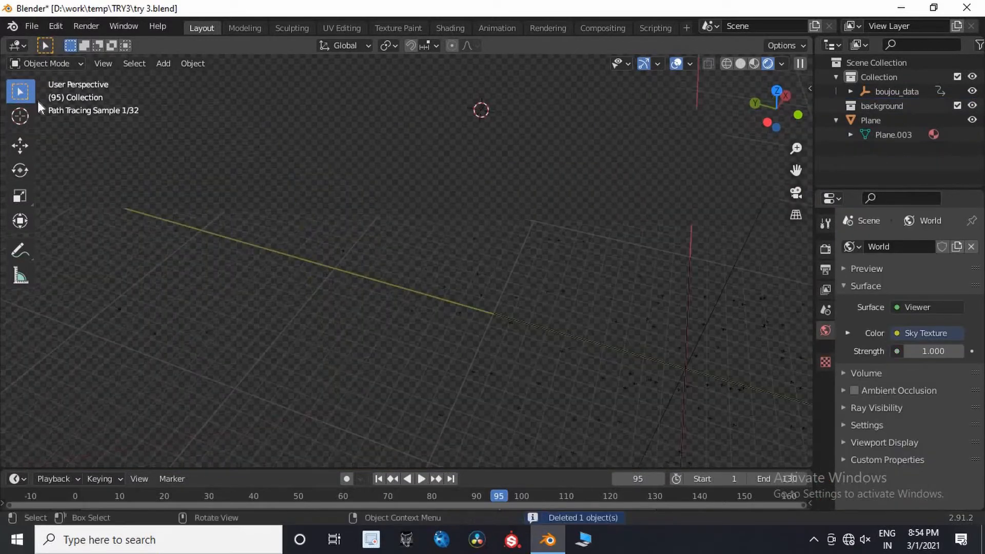
pyautogui.click(901, 7)
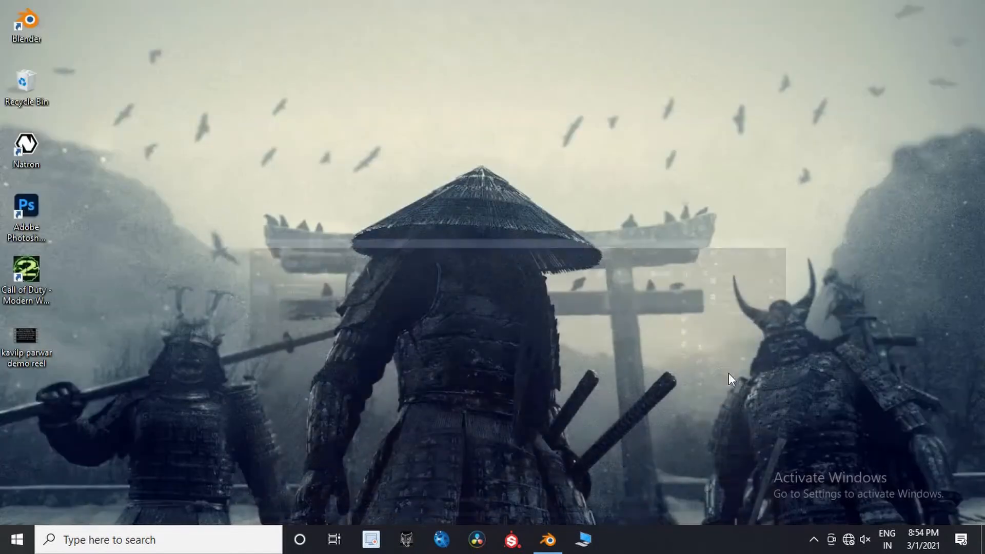
pyautogui.click(547, 540)
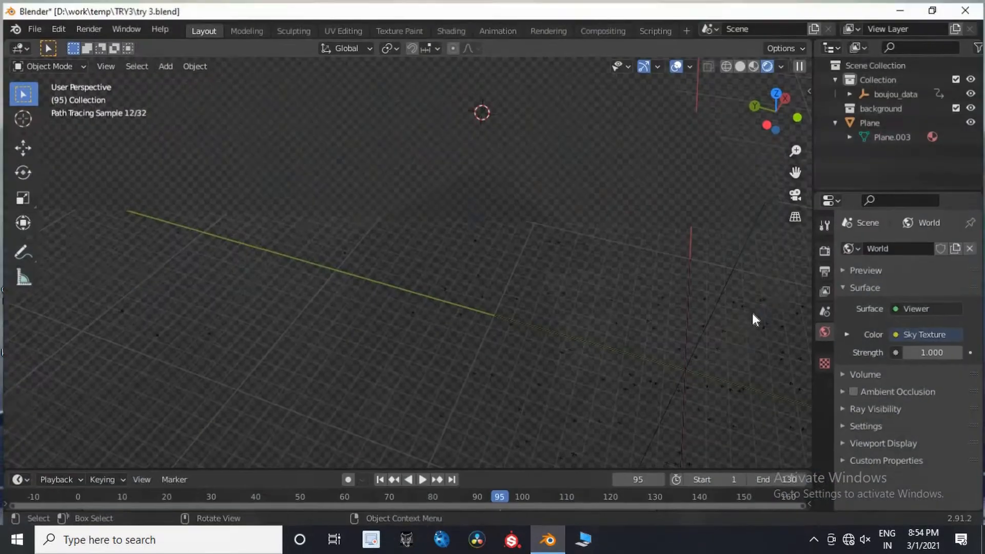
pyautogui.press('z')
pyautogui.press('super+d')
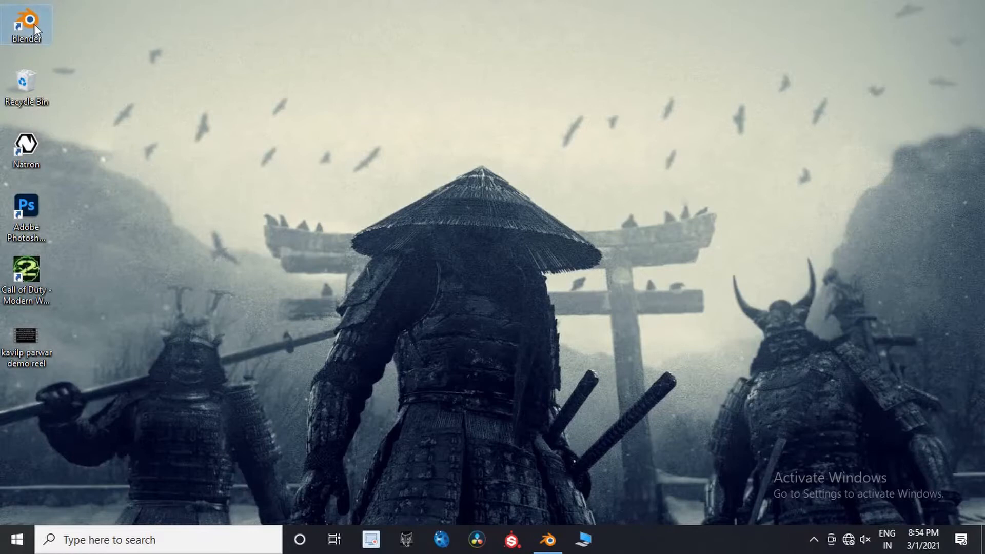
pyautogui.doubleClick(34, 24)
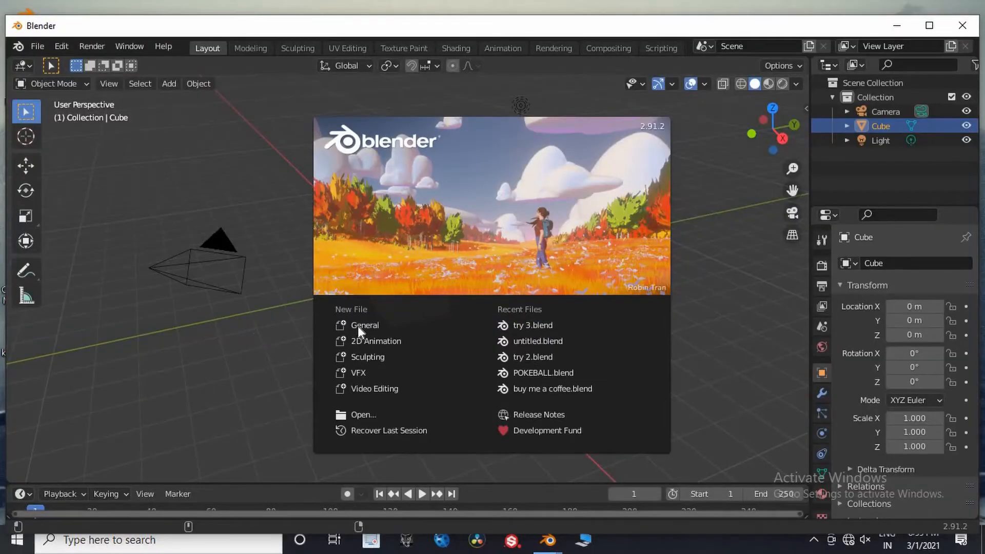
pyautogui.click(895, 132)
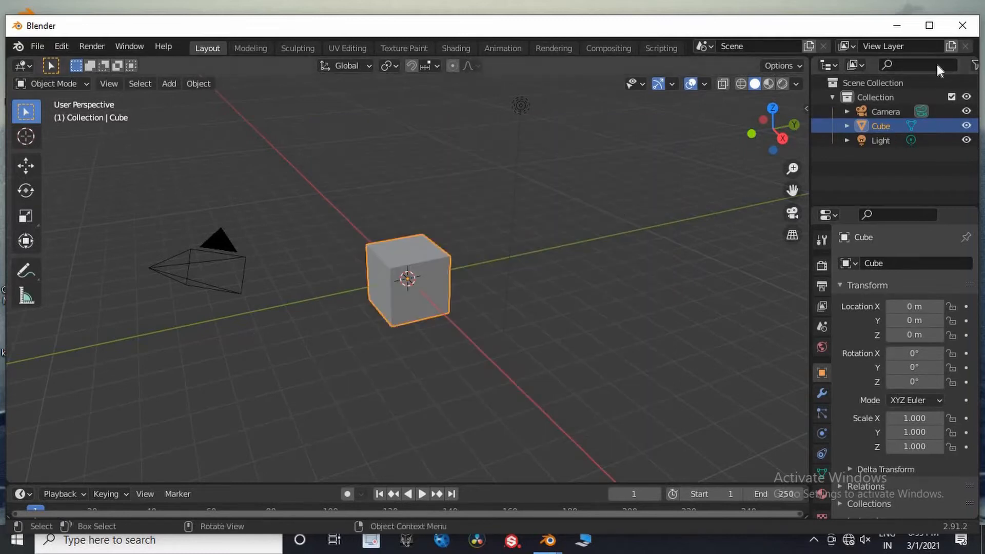
pyautogui.hotkey('alt', 'a')
pyautogui.click(929, 25)
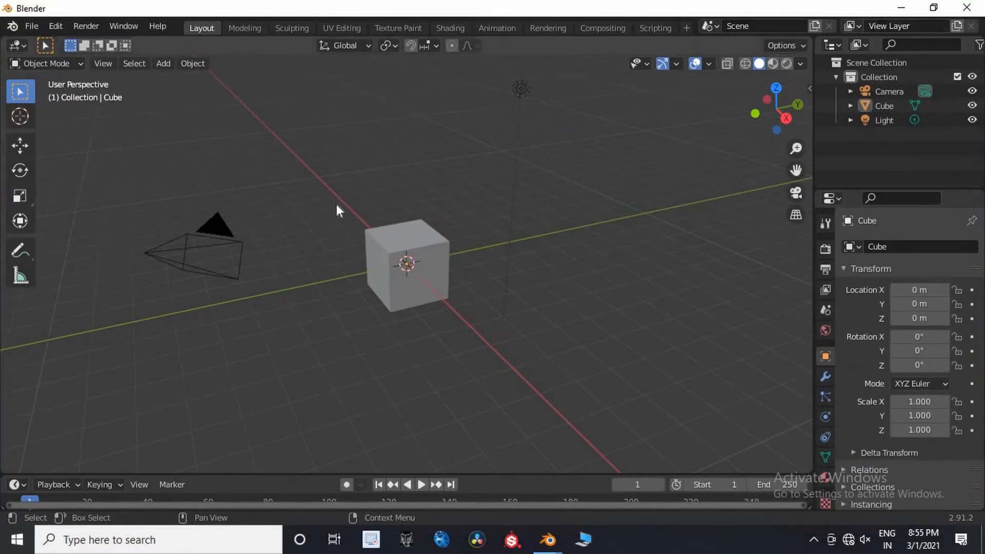
# Delete the default cube, camera and light from the new scene.
pyautogui.press('a')
pyautogui.press('x')
pyautogui.click(422, 259)
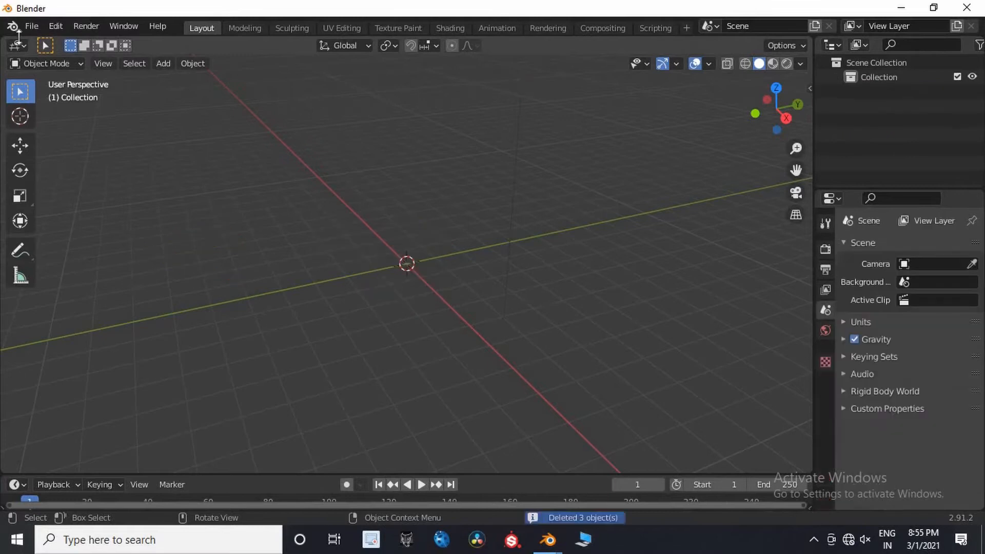
# Start an FBX import and browse to the FBX 2013 folder inside TRY3.
pyautogui.click(17, 45)
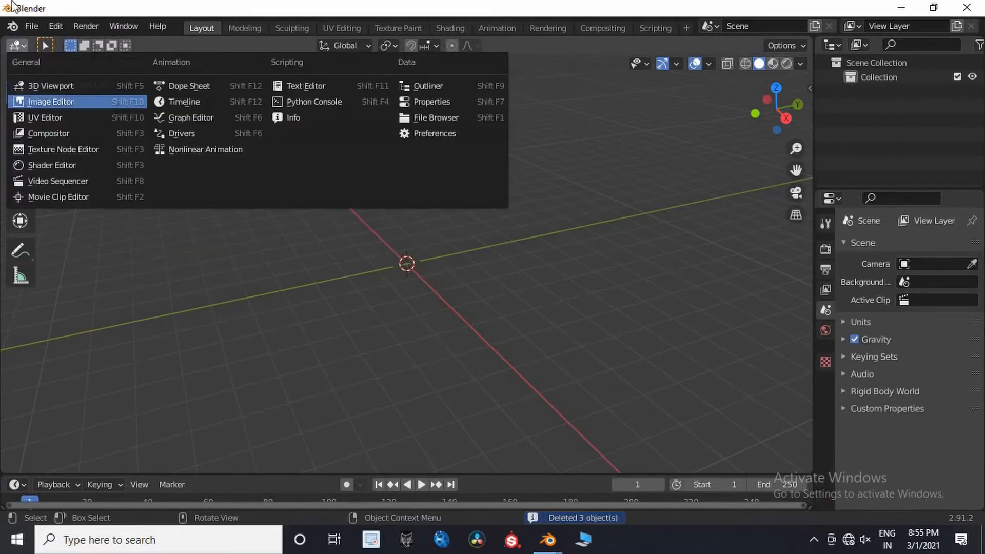
pyautogui.click(32, 26)
pyautogui.moveTo(121, 220)
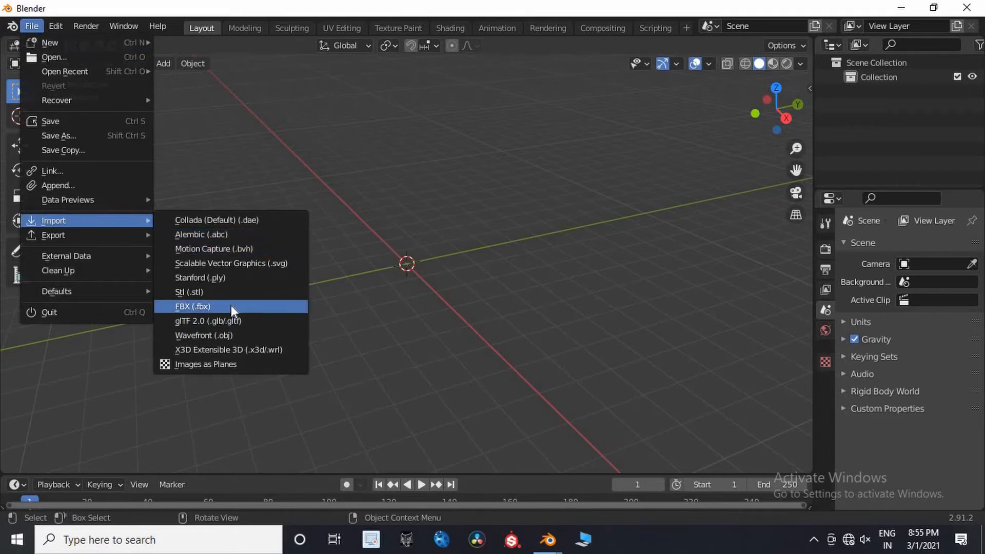
pyautogui.click(267, 308)
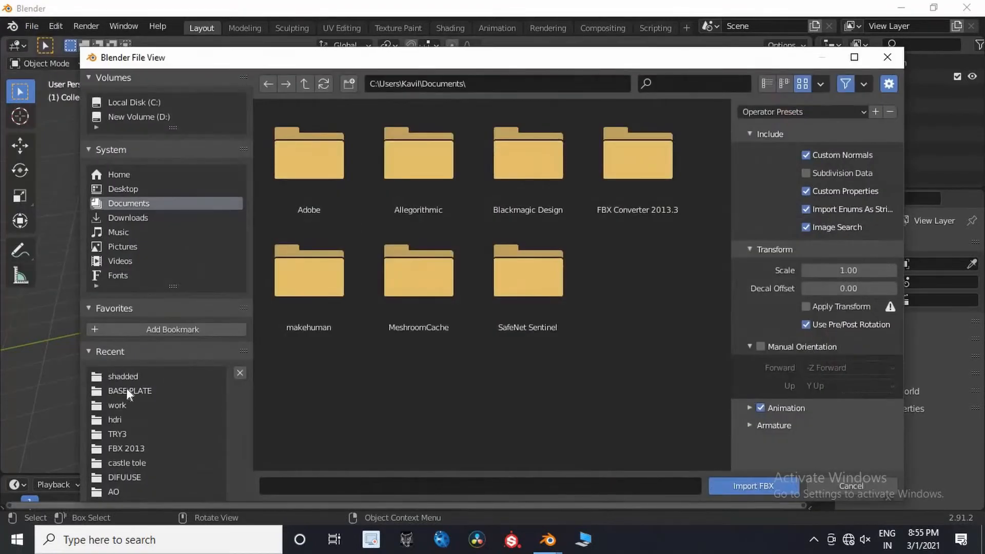
pyautogui.click(128, 389)
pyautogui.click(124, 408)
pyautogui.click(121, 420)
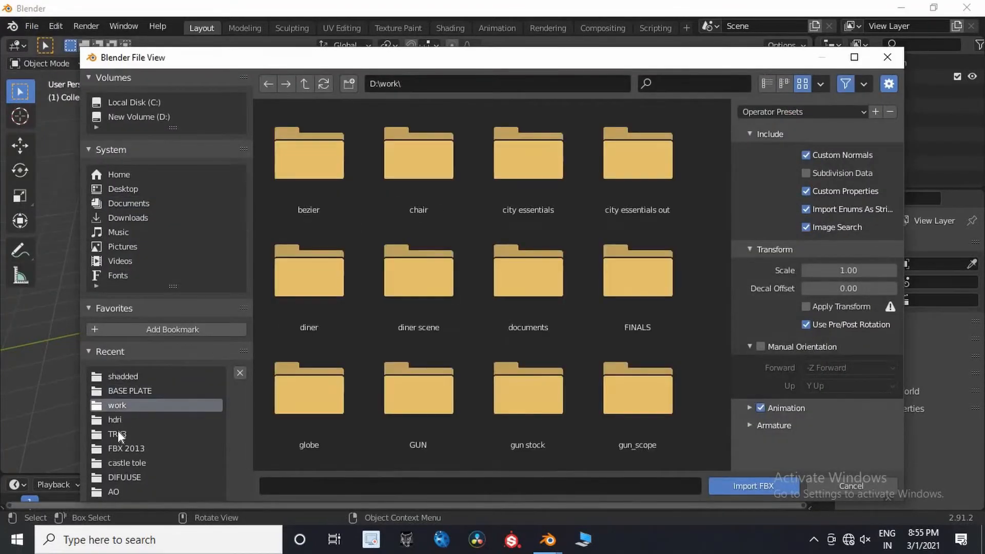
pyautogui.click(117, 434)
pyautogui.click(129, 447)
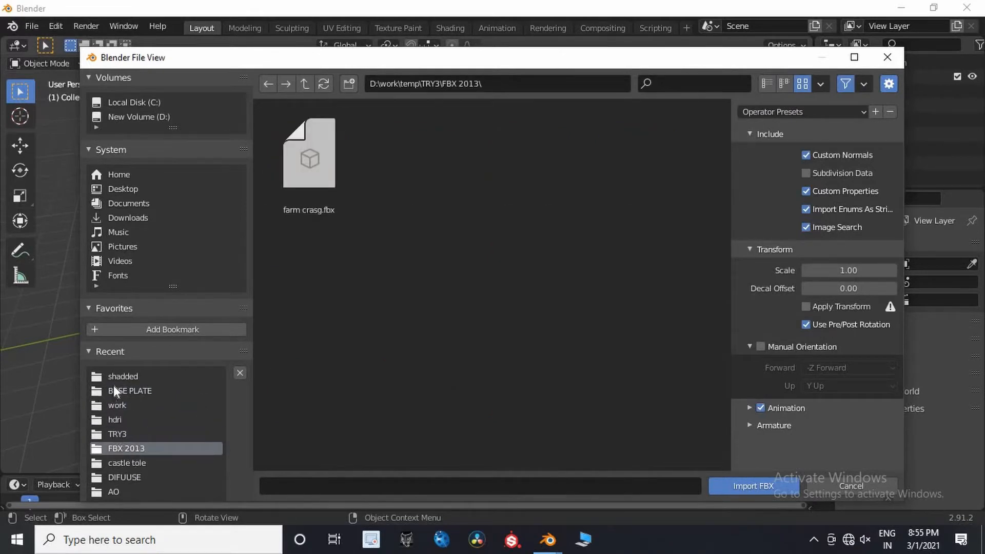
# Pick farm crasg.fbx from the FBX 2013 folder inside TRY3 and set the import scale to 1000.
pyautogui.click(202, 175)
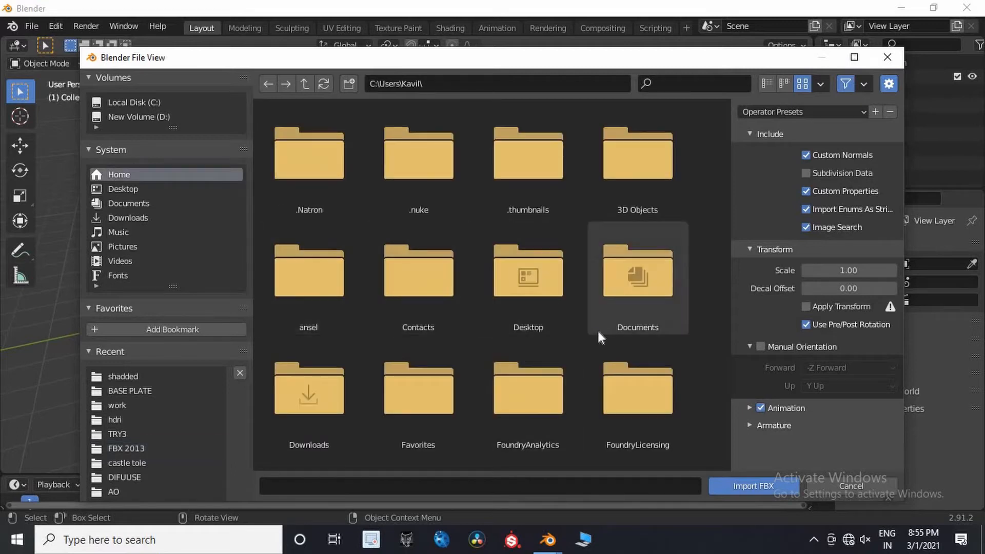
pyautogui.scroll(-2, 421, 317)
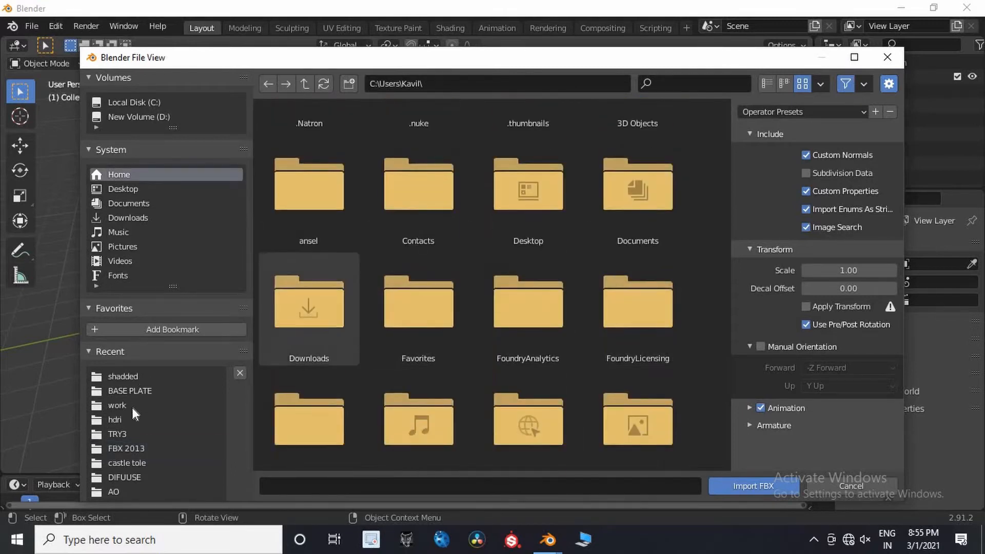
pyautogui.click(123, 392)
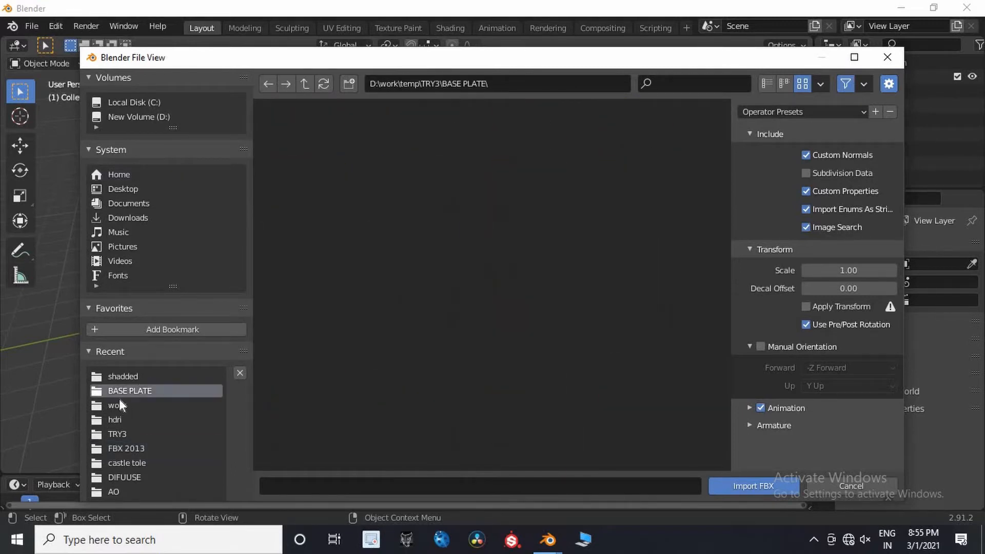
pyautogui.click(306, 81)
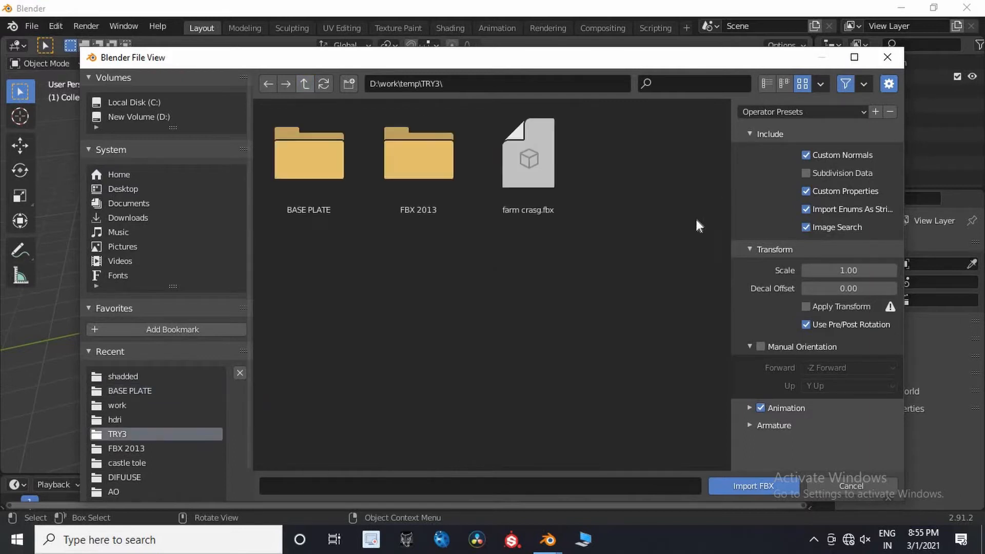
pyautogui.doubleClick(445, 159)
pyautogui.click(322, 155)
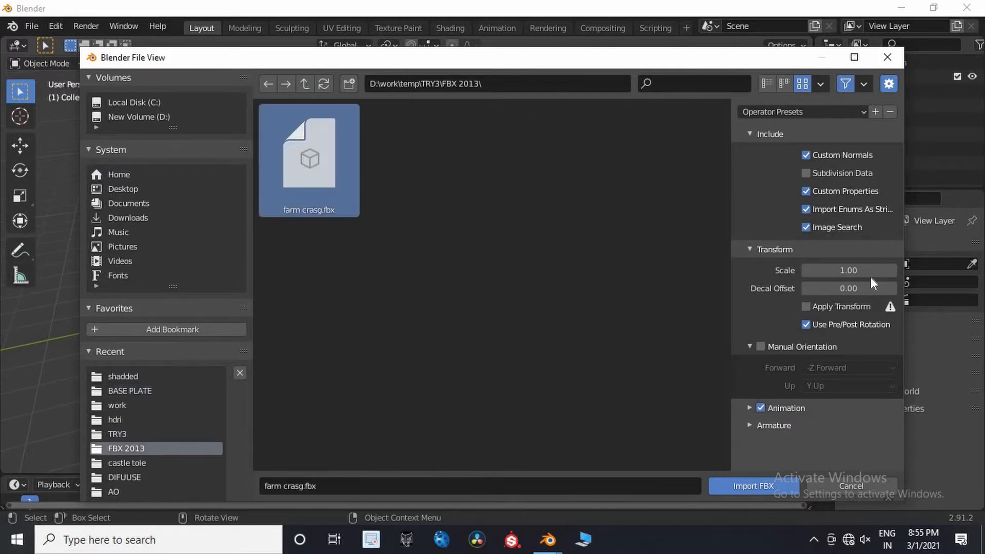
pyautogui.click(848, 270)
pyautogui.write('1000')
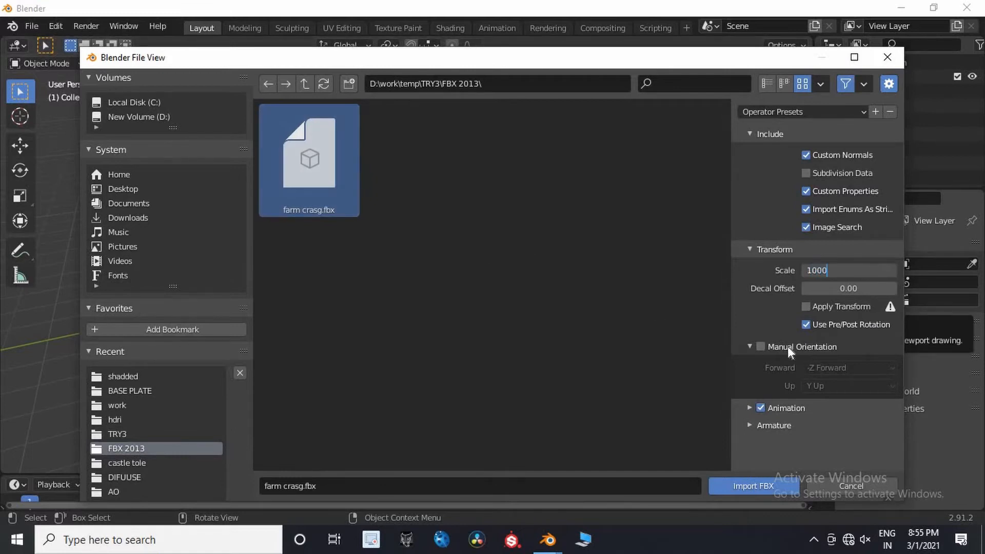
# Enable manual orientation with Y Forward and Z Up, and import the farm crasg.fbx file.
pyautogui.press('Return')
pyautogui.click(750, 347)
pyautogui.click(761, 346)
pyautogui.click(816, 347)
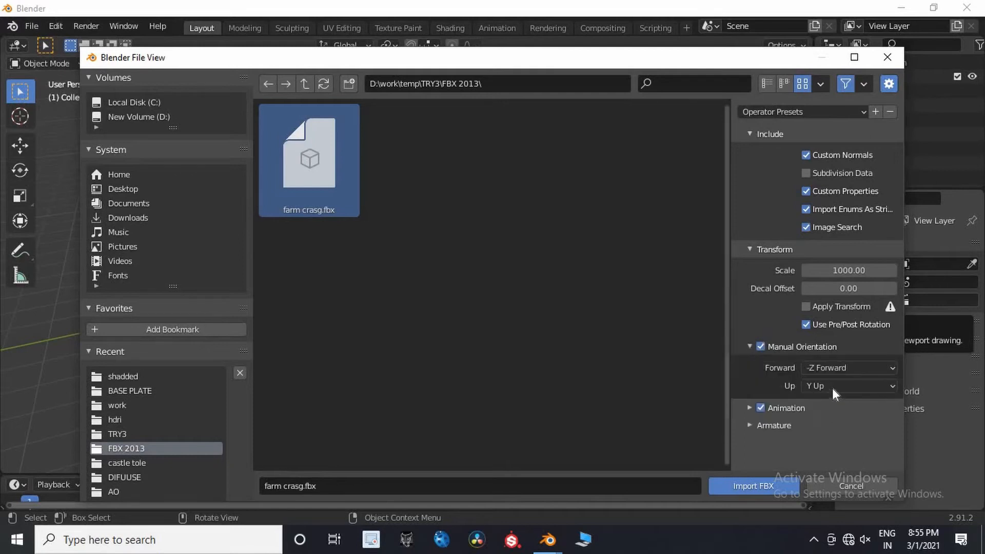
pyautogui.click(835, 386)
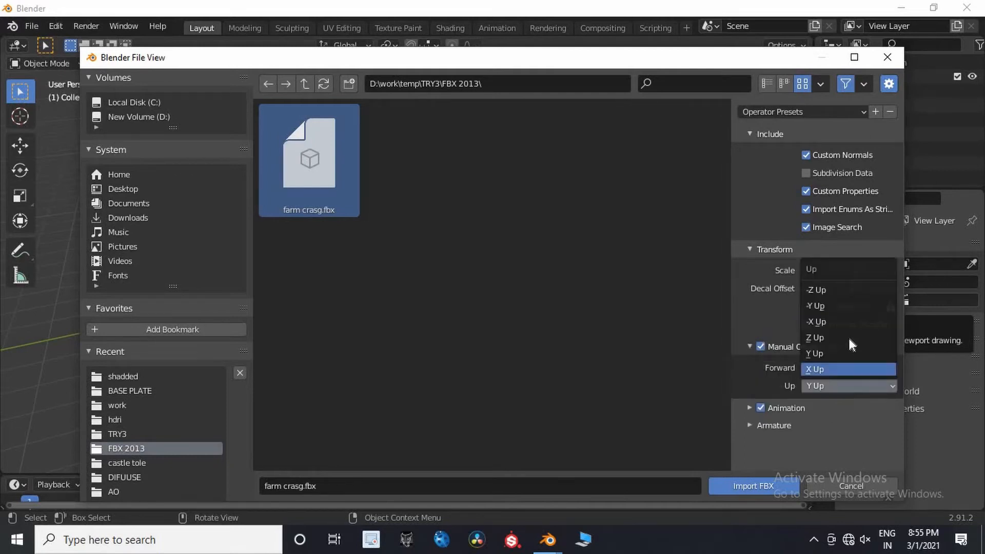
pyautogui.click(832, 337)
pyautogui.click(846, 367)
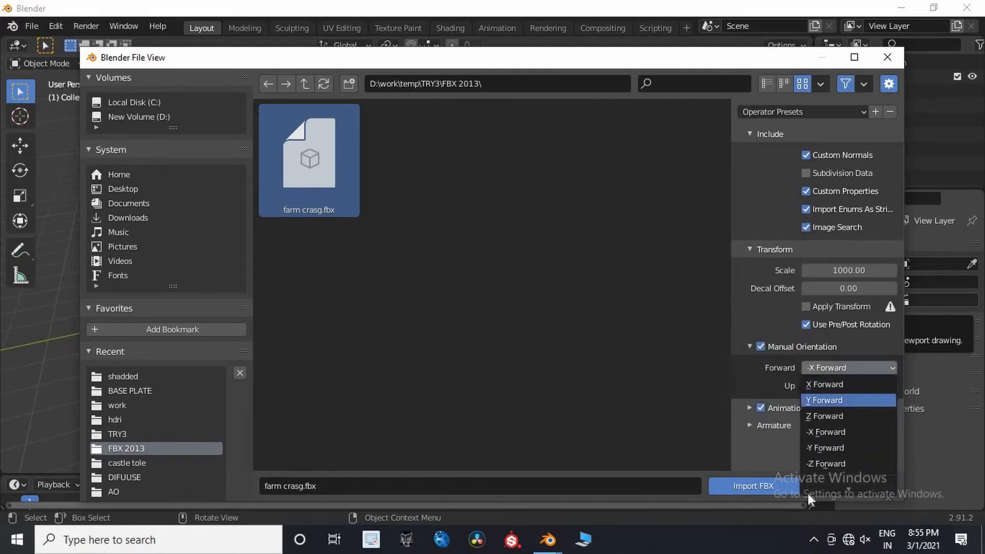
pyautogui.click(842, 401)
pyautogui.press('Return')
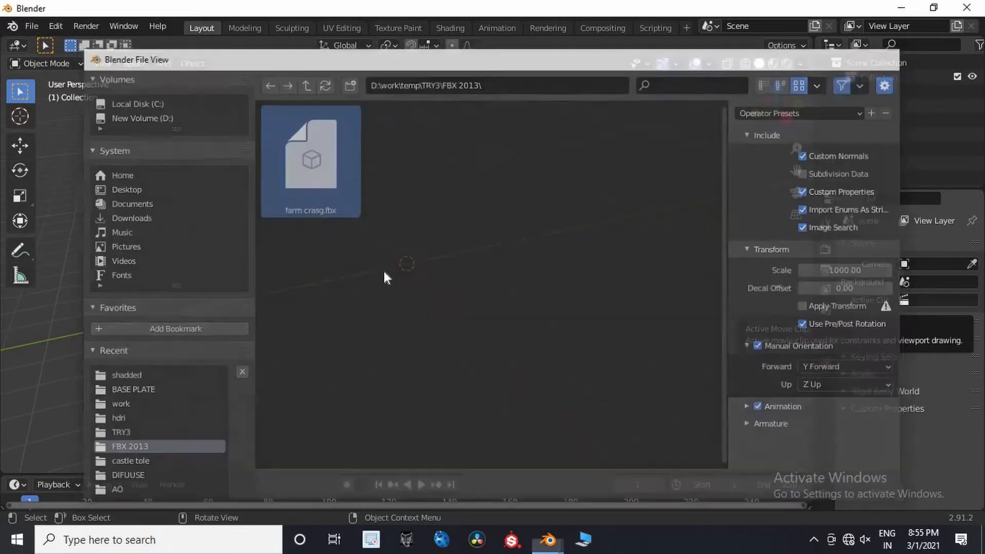
# View the imported tracking data through the camera and play the animation to check its motion.
pyautogui.moveTo(799, 288); pyautogui.dragTo(756, 226, button='middle')
pyautogui.press('KP_0')
pyautogui.press('space')
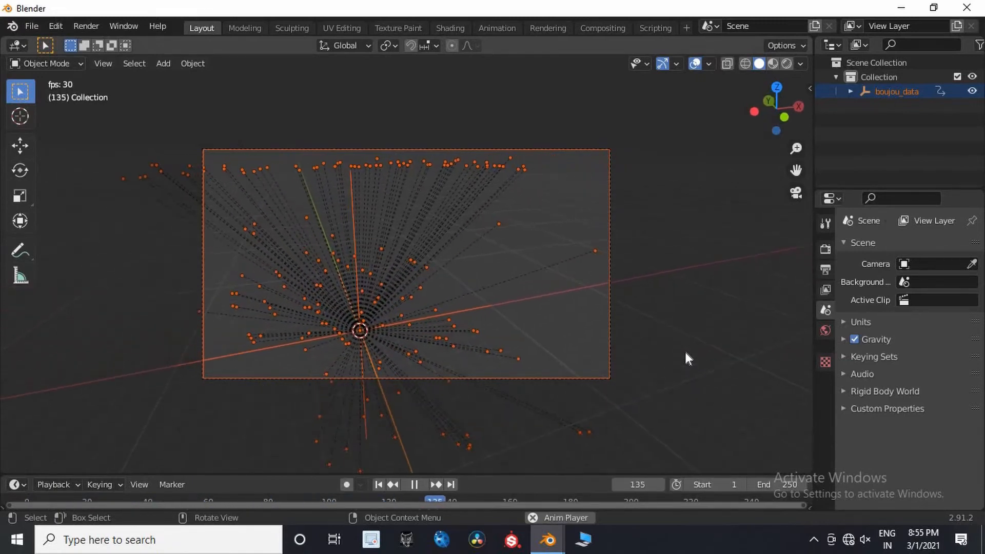
pyautogui.press('space')
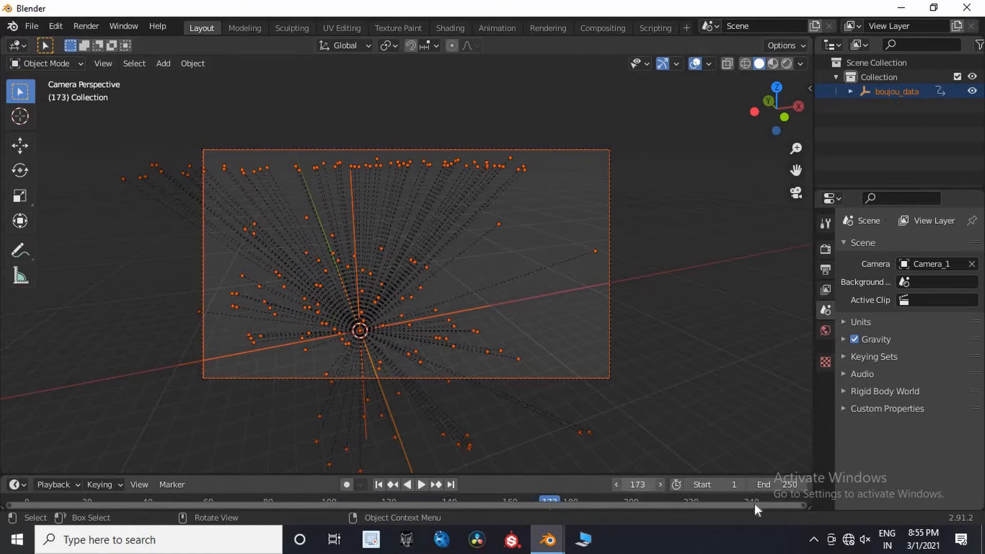
# Go back to frame 1 and set the scene's end frame to 130.
pyautogui.hotkey('shift', 'Left')
pyautogui.write('1')
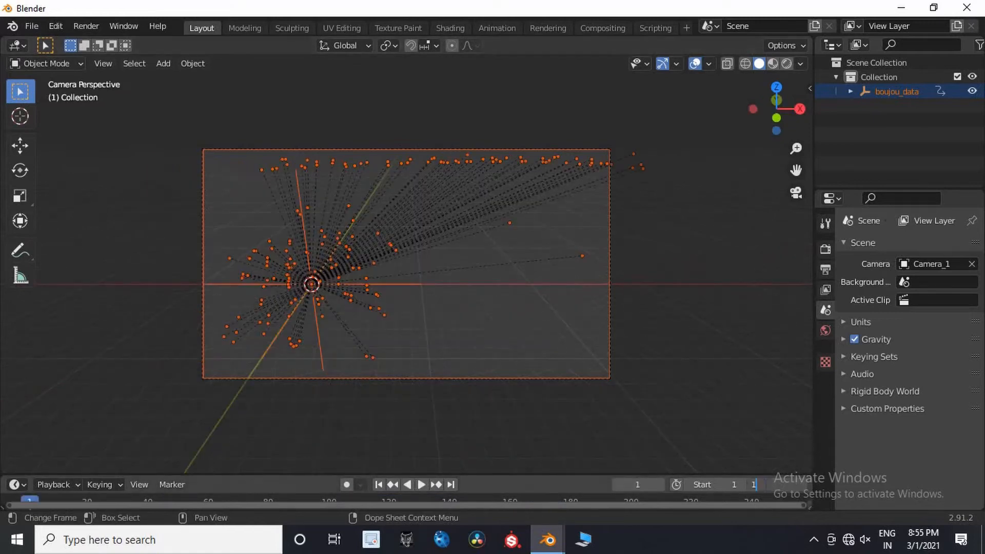
pyautogui.press('Return')
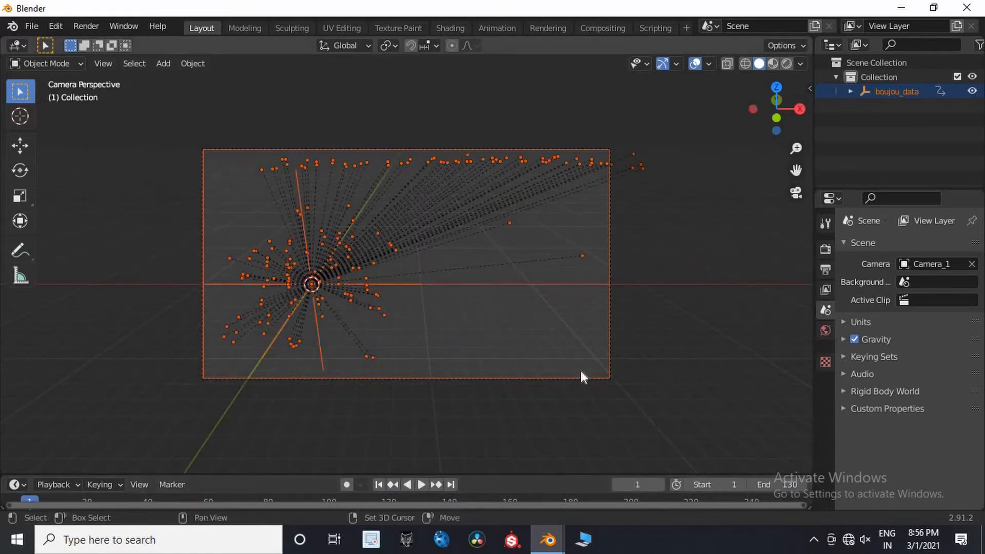
# Select Camera_1, enable its background images and add an image slot.
pyautogui.click(624, 357)
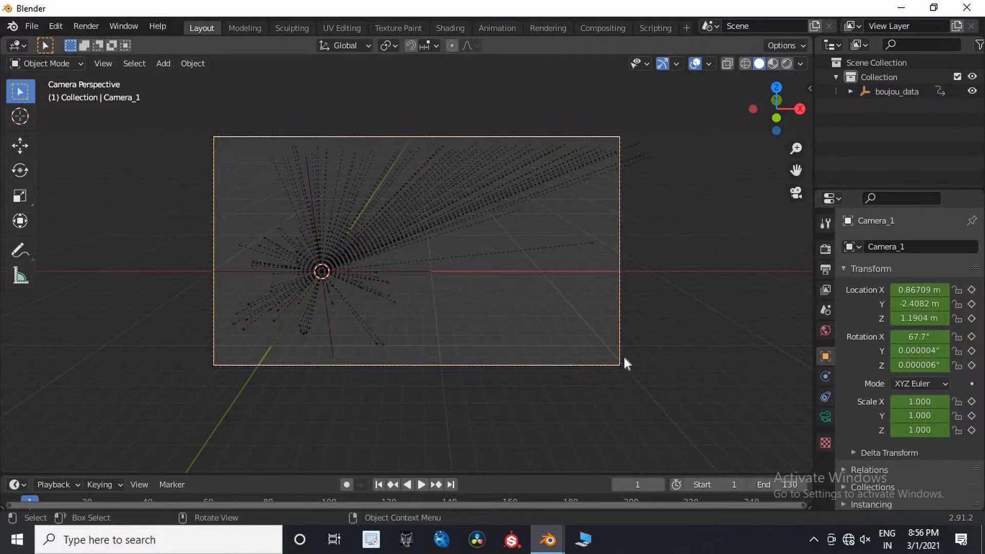
pyautogui.click(827, 415)
pyautogui.scroll(-1, 845, 448)
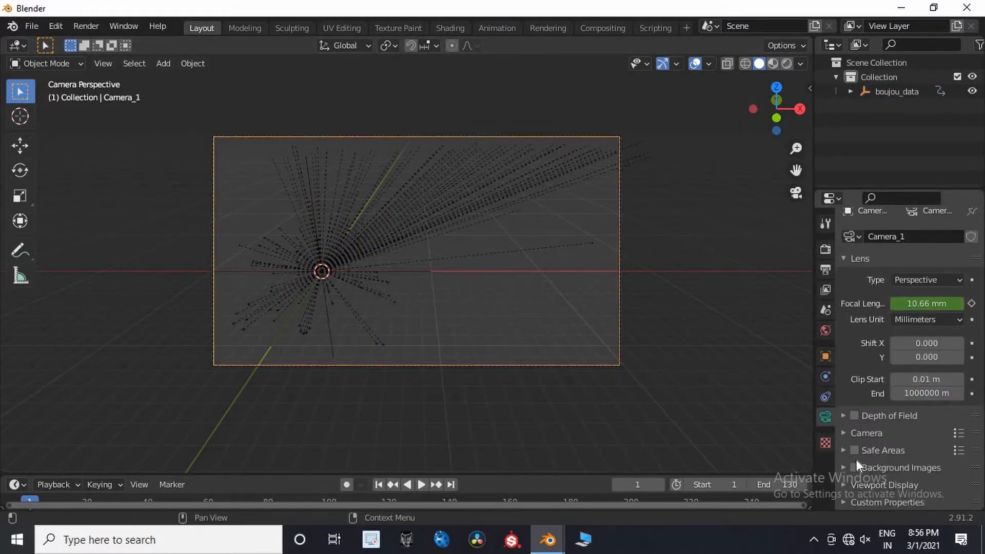
pyautogui.click(845, 464)
pyautogui.click(854, 468)
pyautogui.scroll(-2, 909, 466)
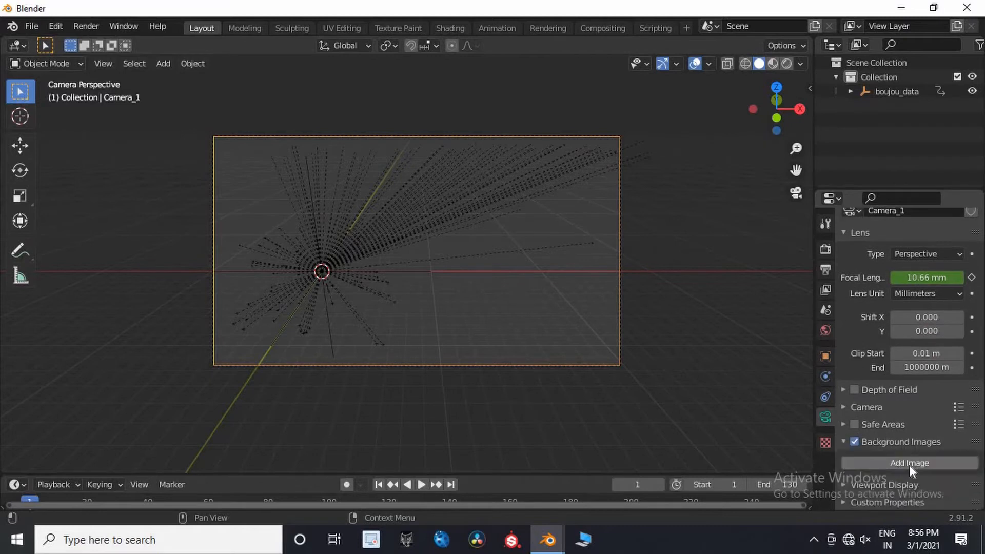
pyautogui.click(940, 461)
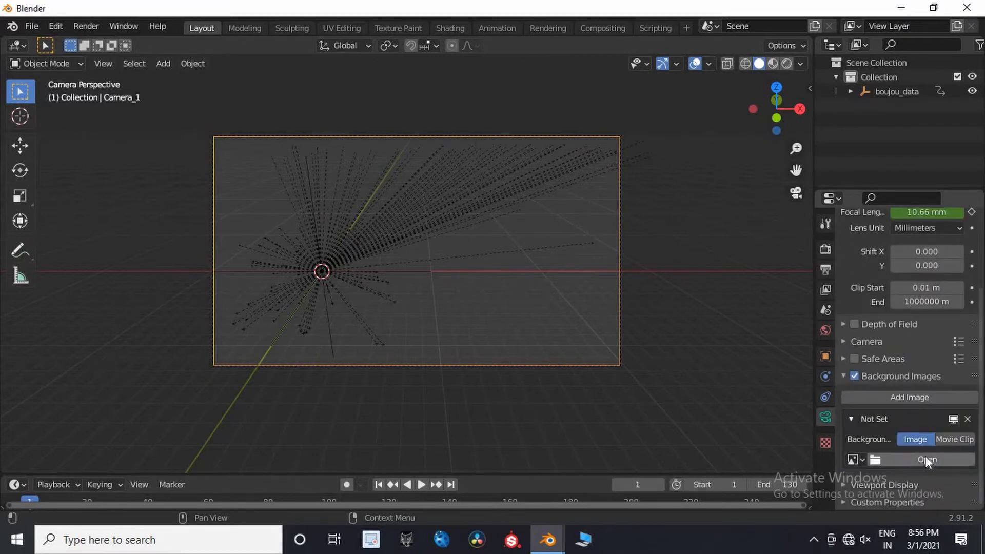
# Load all the PNG frames from the BASE PLATE folder as the camera's background image sequence.
pyautogui.click(929, 459)
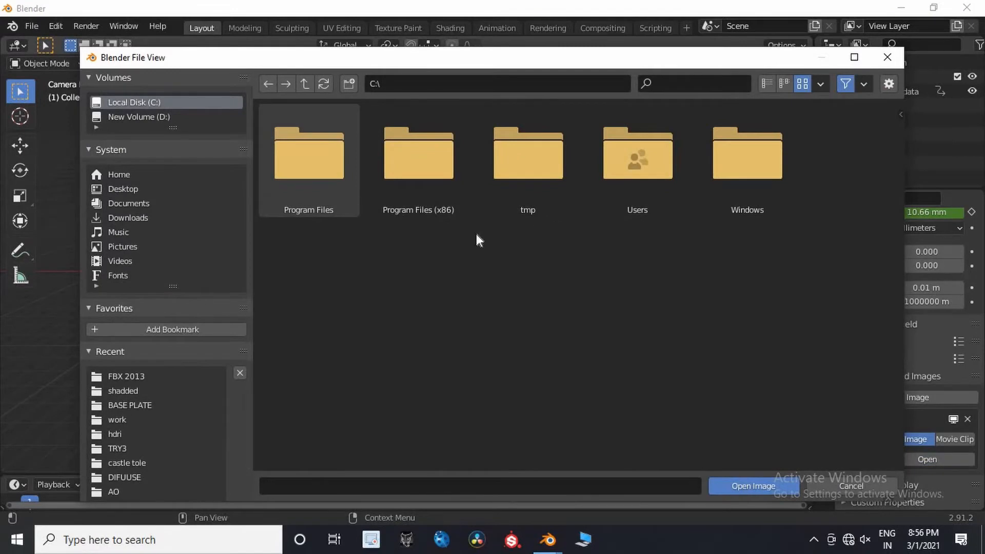
pyautogui.click(130, 404)
pyautogui.scroll(-5, 794, 346)
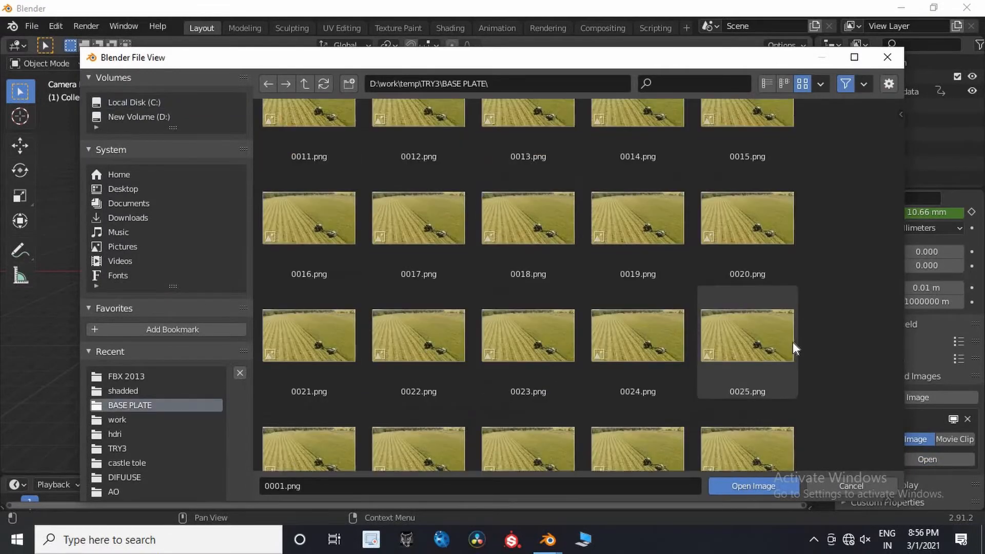
pyautogui.scroll(-20, 793, 343)
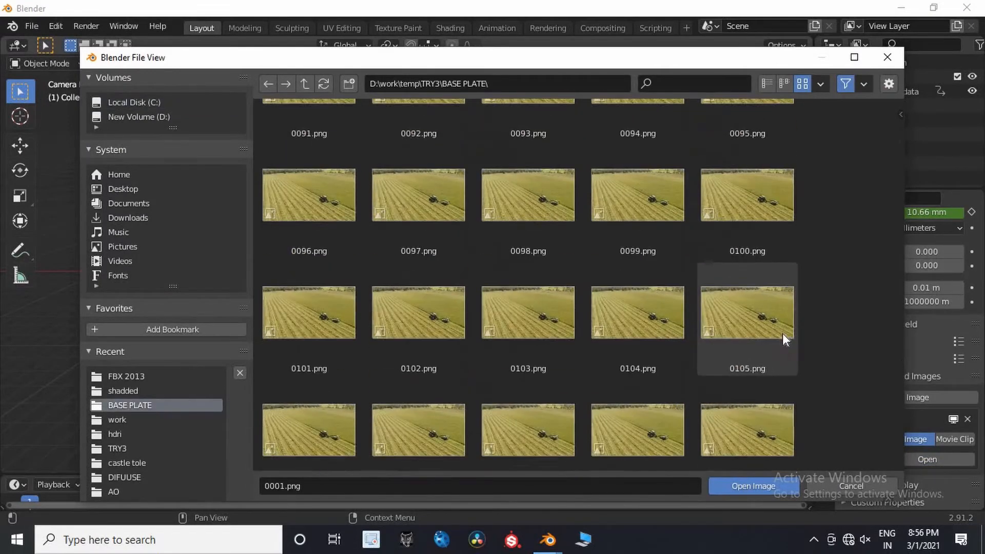
pyautogui.scroll(-10, 785, 336)
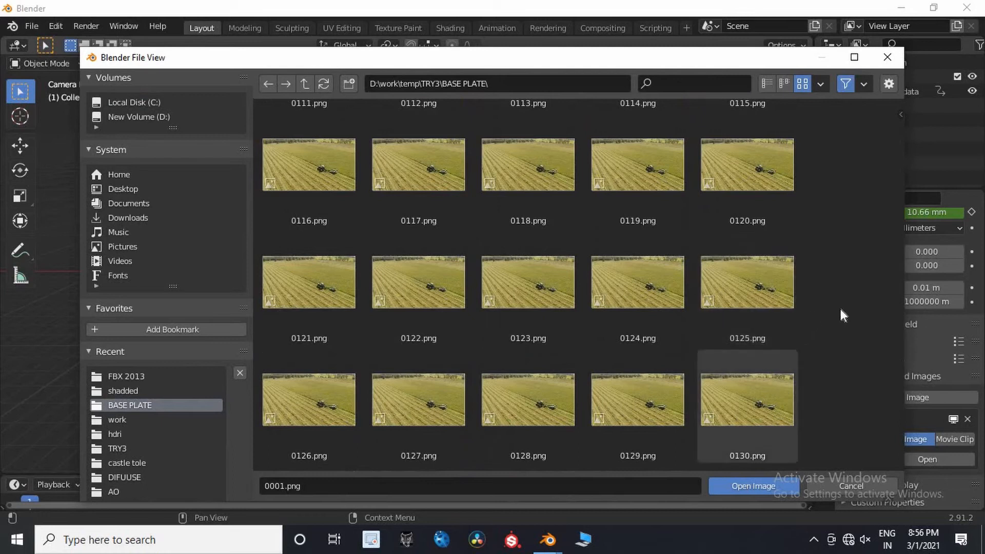
pyautogui.press('a')
pyautogui.click(765, 485)
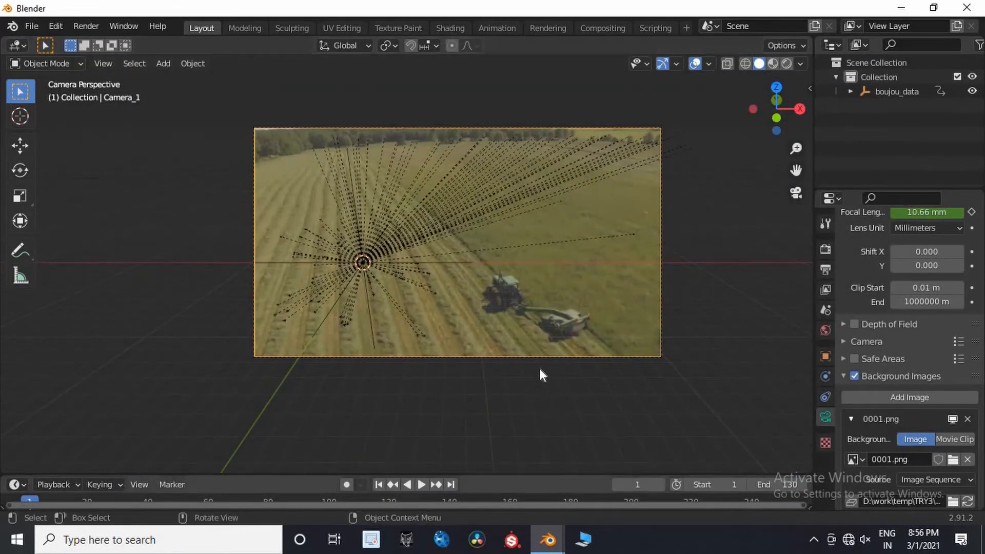
# Play the tracked scene over the farm footage in the camera view, and return to frame 1.
pyautogui.scroll(3, 538, 369)
pyautogui.scroll(-2, 510, 380)
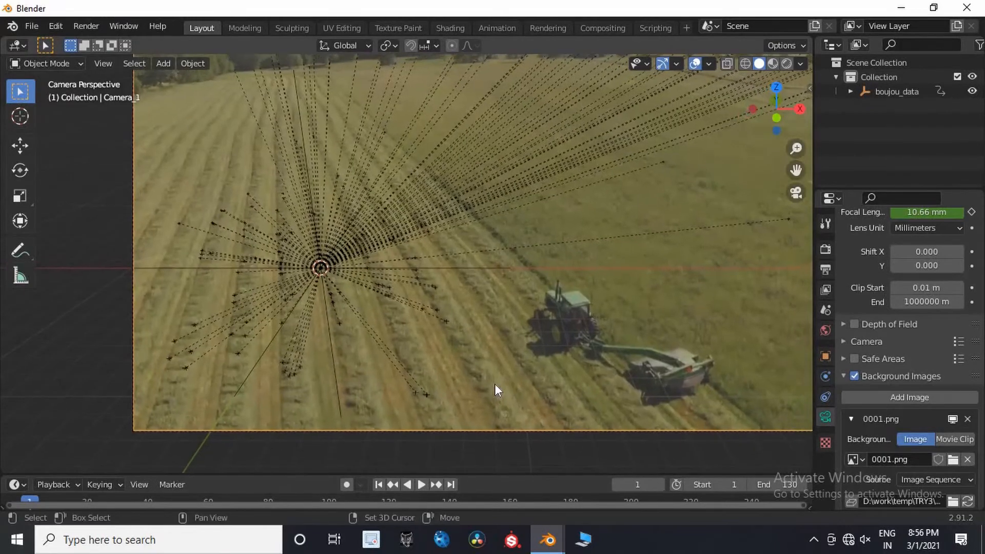
pyautogui.press('space')
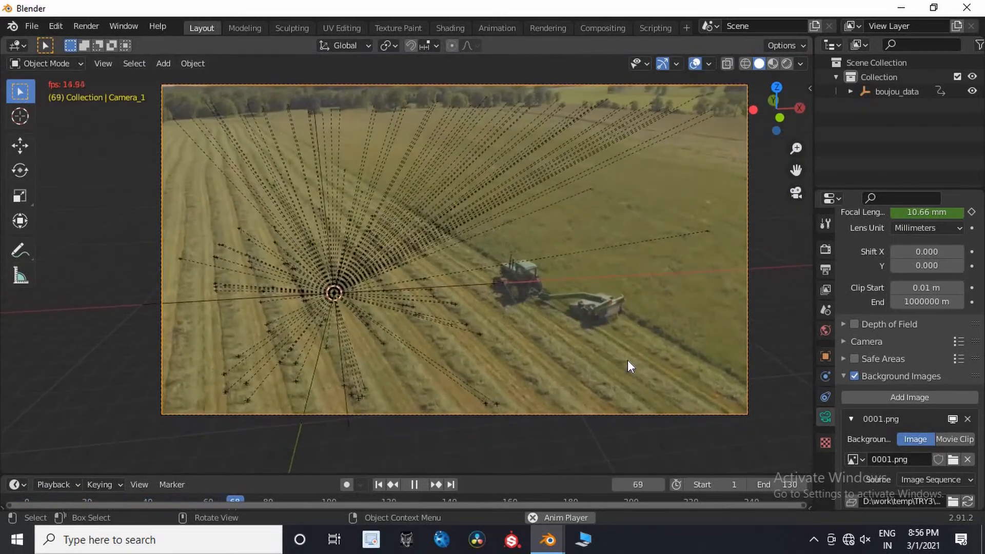
pyautogui.press('space')
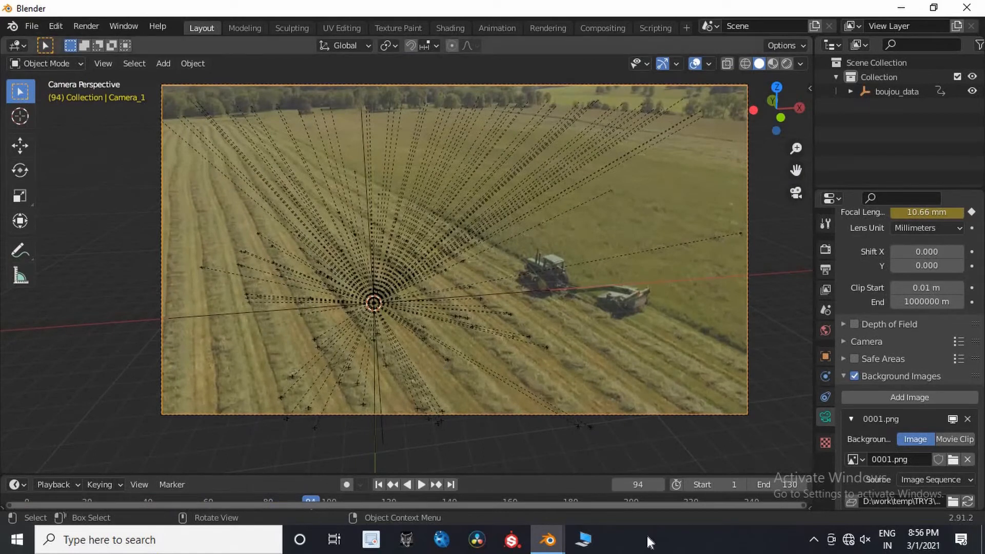
pyautogui.hotkey('shift', 'Left')
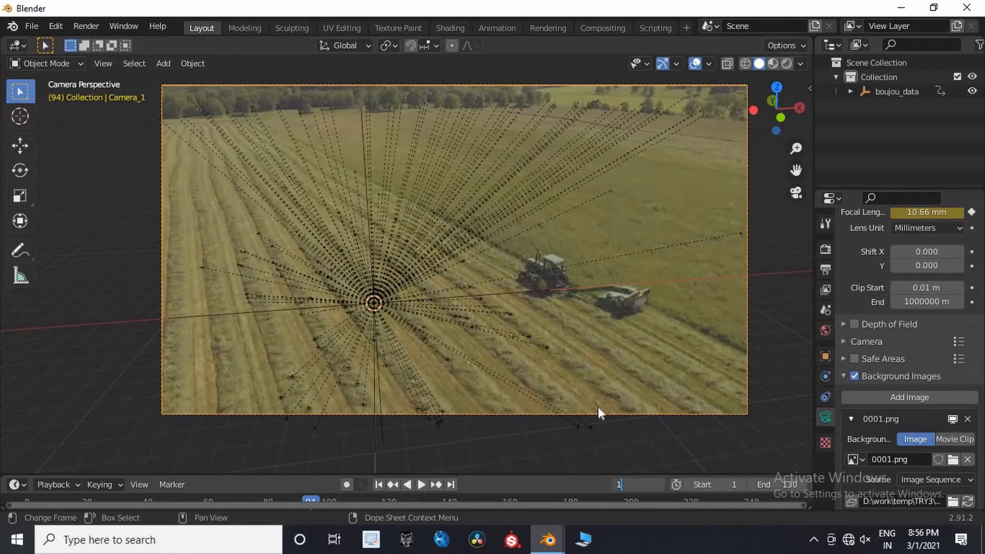
# Play the footage close up on the tracking points near the tractor, and return to frame 1.
pyautogui.scroll(8, 489, 381)
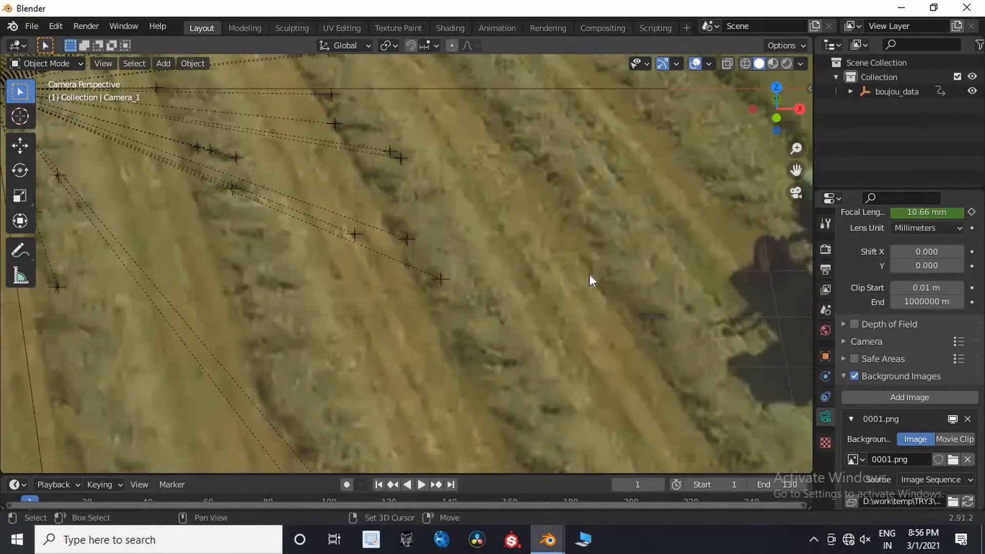
pyautogui.press('space')
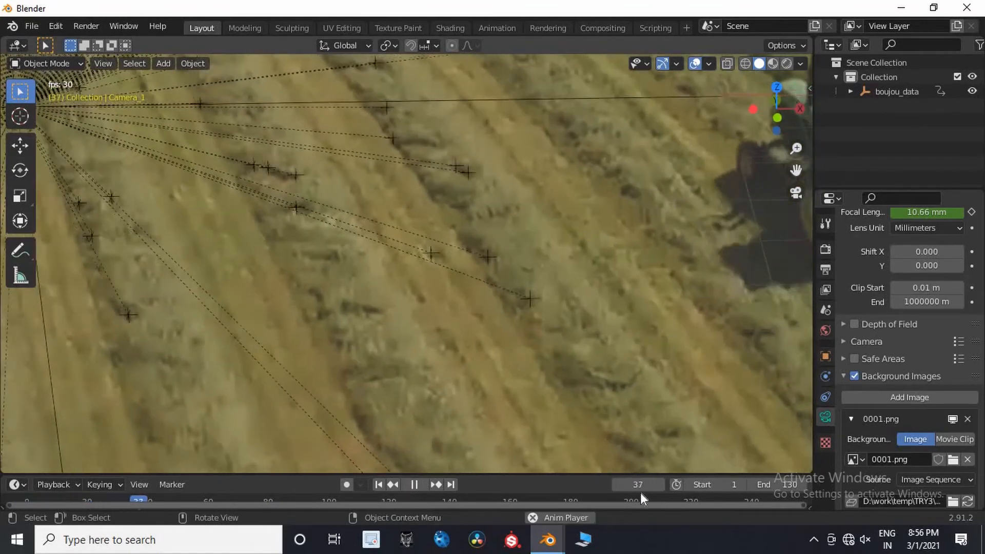
pyautogui.press('space')
pyautogui.hotkey('shift', 'Left')
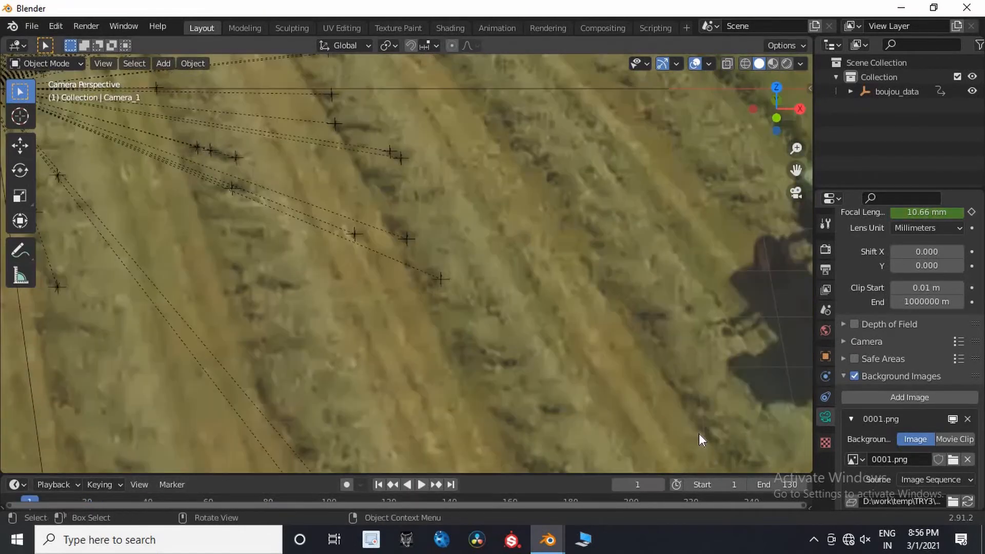
# Step through the opening frames to compare the tracking points with the footage, and return to frame 1.
pyautogui.press('Right')
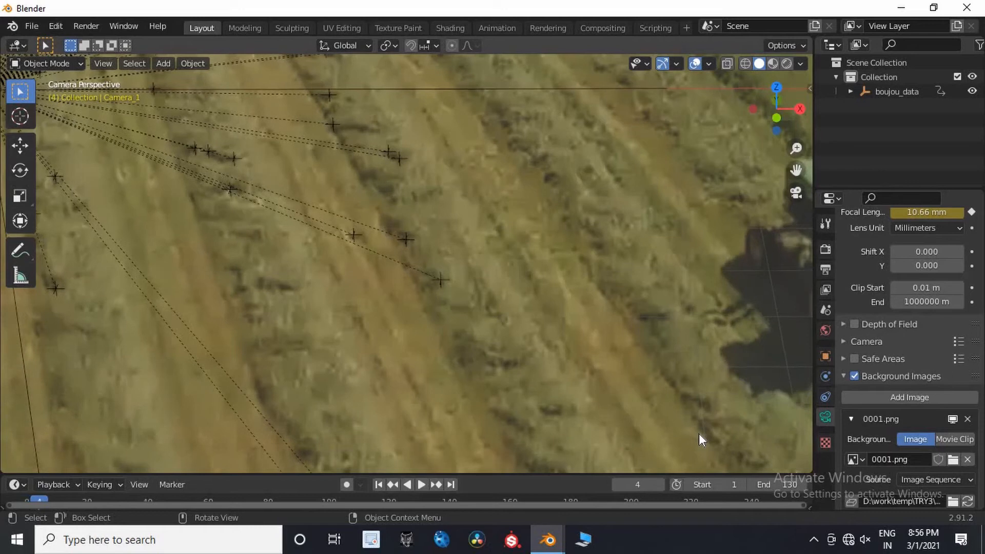
pyautogui.press('Left')
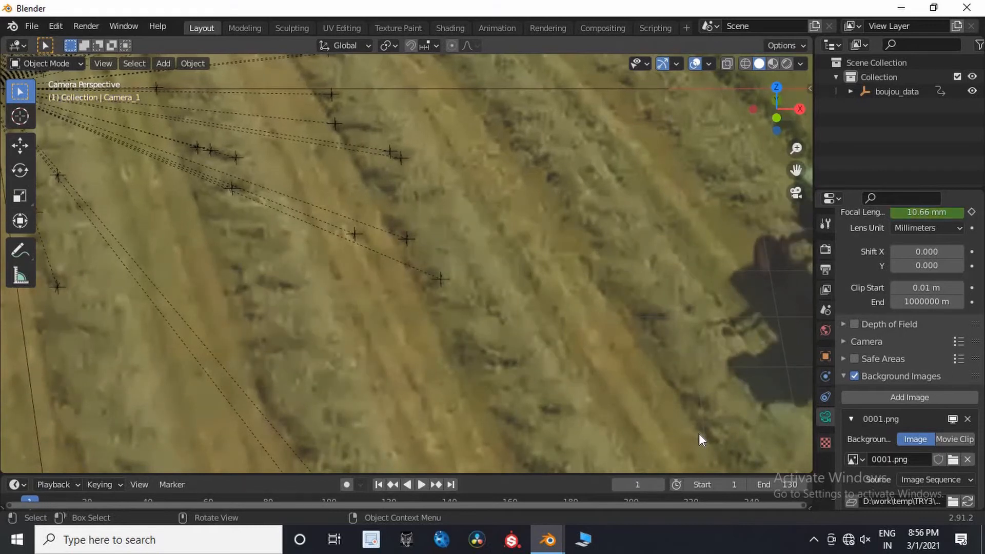
pyautogui.press('Right')
pyautogui.press('Left')
pyautogui.press('Right')
pyautogui.press('Right')
pyautogui.press('Right')
pyautogui.press('Right')
pyautogui.press('Right')
pyautogui.press('Right')
pyautogui.press('Right')
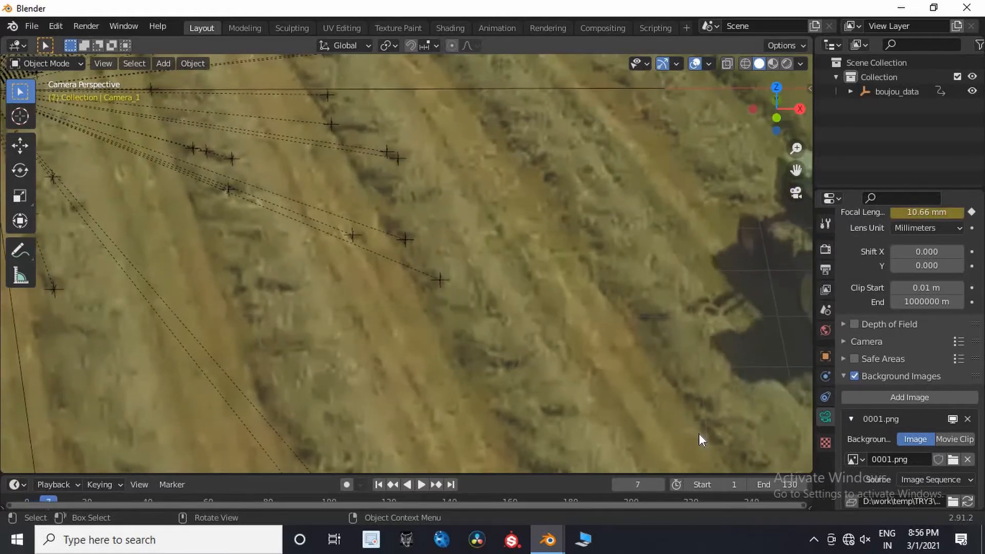
pyautogui.press('Right')
pyautogui.press('Right')
pyautogui.press('Right')
pyautogui.press('Right')
pyautogui.press('Right')
pyautogui.press('Right')
pyautogui.press('Right')
pyautogui.press('Right')
pyautogui.press('Right')
pyautogui.press('Right')
pyautogui.press('Right')
pyautogui.press('Right')
pyautogui.press('Right')
pyautogui.press('Right')
pyautogui.press('Right')
pyautogui.press('Right')
pyautogui.press('Right')
pyautogui.press('Right')
pyautogui.press('Right')
pyautogui.press('Right')
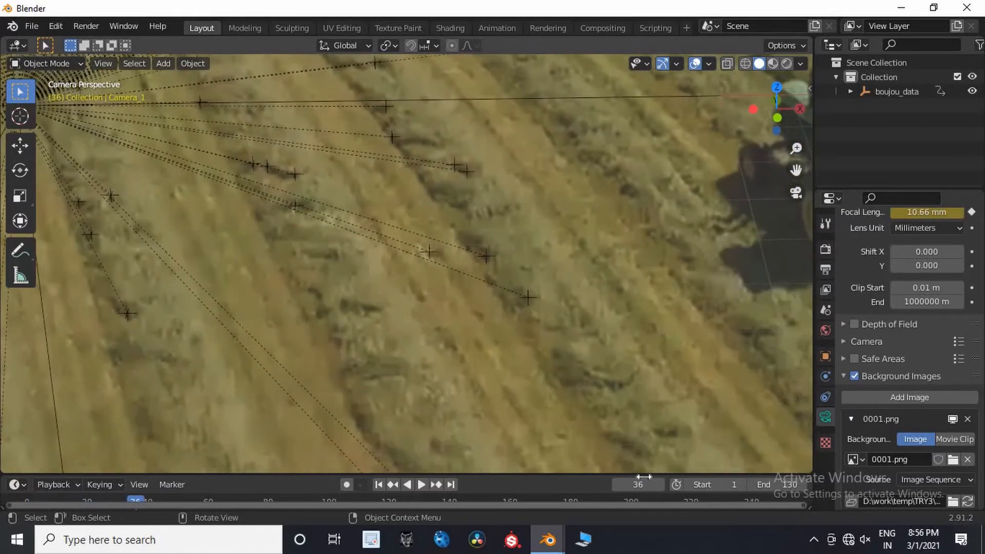
pyautogui.doubleClick(637, 484)
pyautogui.write('1')
pyautogui.press('Return')
# Shift all the camera's keyframes one frame earlier so that the animation starts at frame 1.
pyautogui.moveTo(572, 475); pyautogui.dragTo(574, 447)
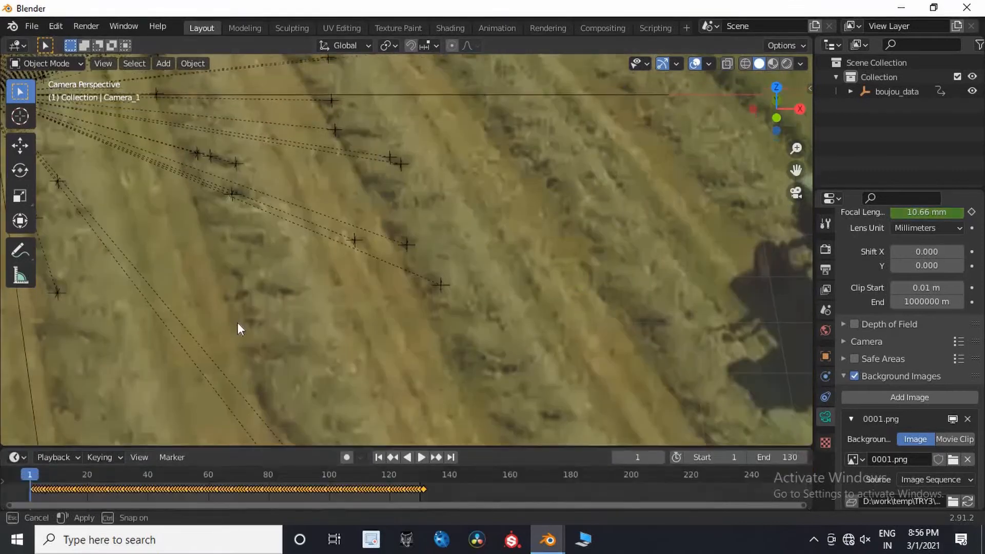
pyautogui.moveTo(237, 323); pyautogui.dragTo(237, 291)
pyautogui.moveTo(189, 359); pyautogui.dragTo(487, 387, button='middle')
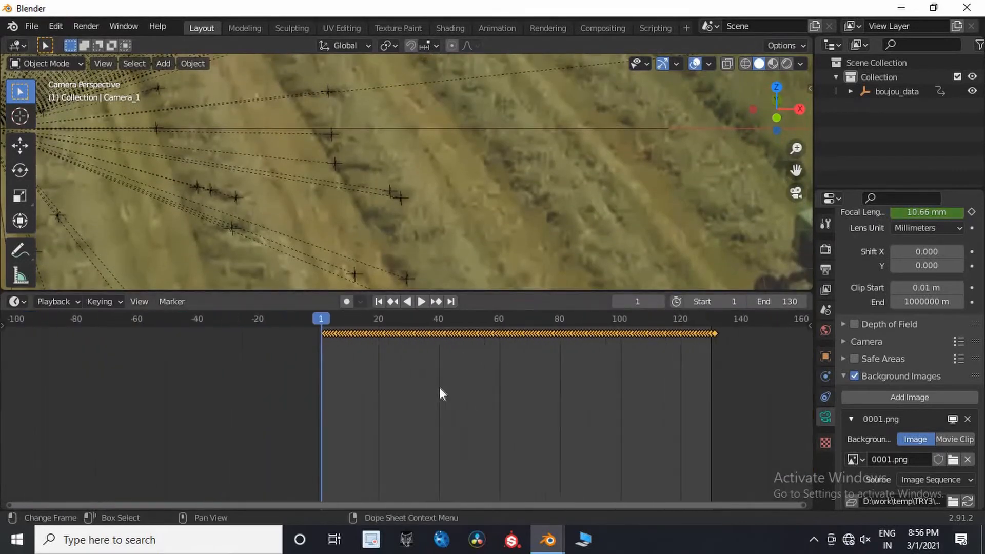
pyautogui.scroll(4, 439, 387)
pyautogui.scroll(11, 233, 391)
pyautogui.moveTo(234, 392); pyautogui.dragTo(504, 451, button='middle')
pyautogui.scroll(5, 505, 451)
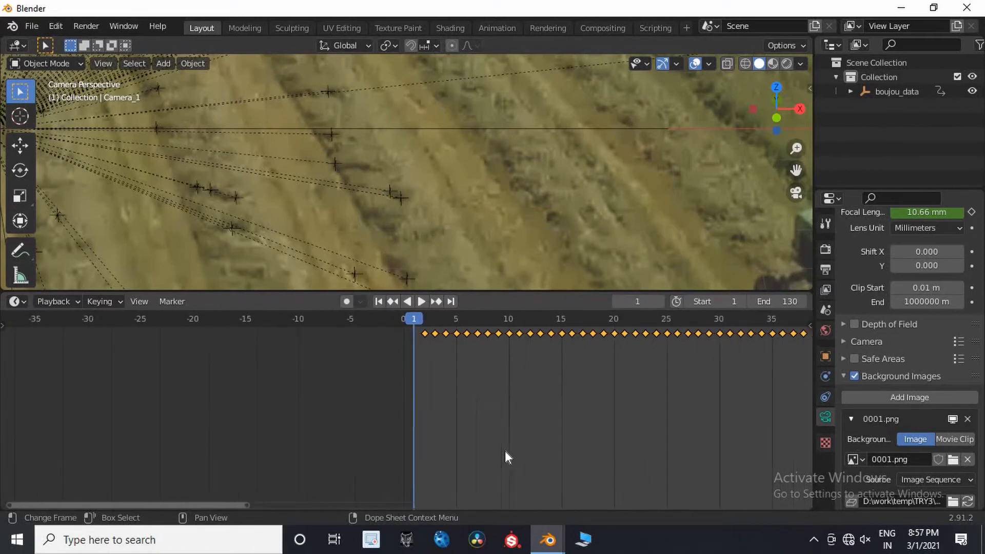
pyautogui.scroll(5, 506, 450)
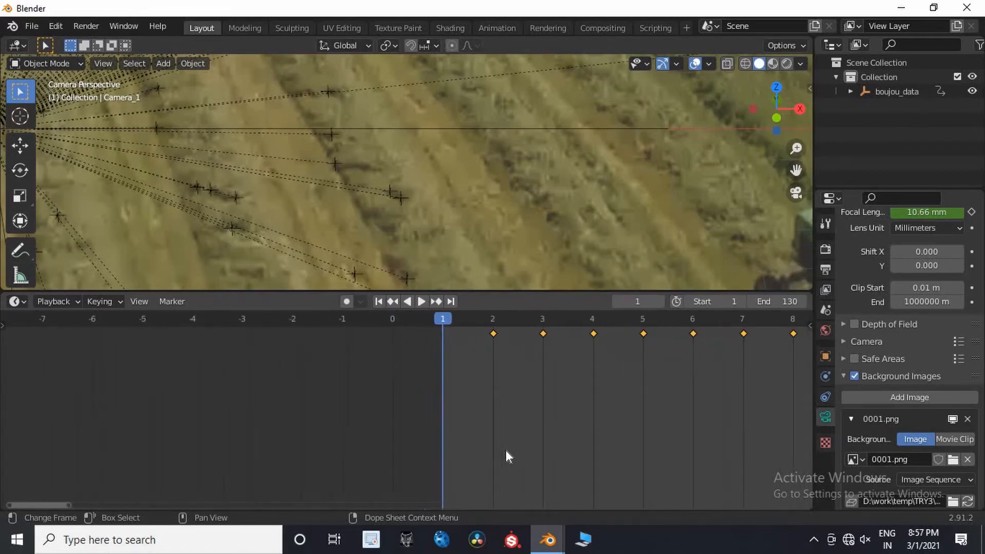
pyautogui.scroll(3, 506, 454)
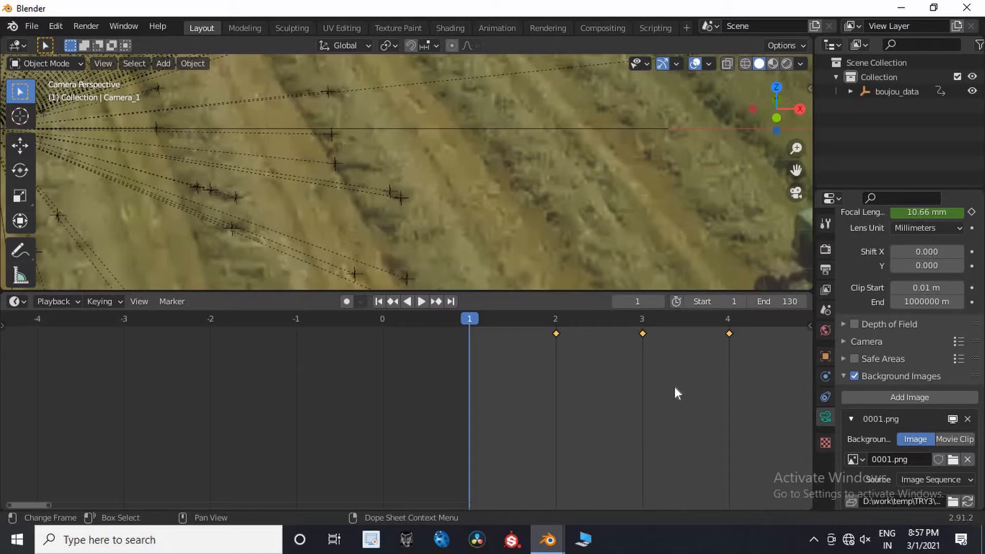
pyautogui.press('g')
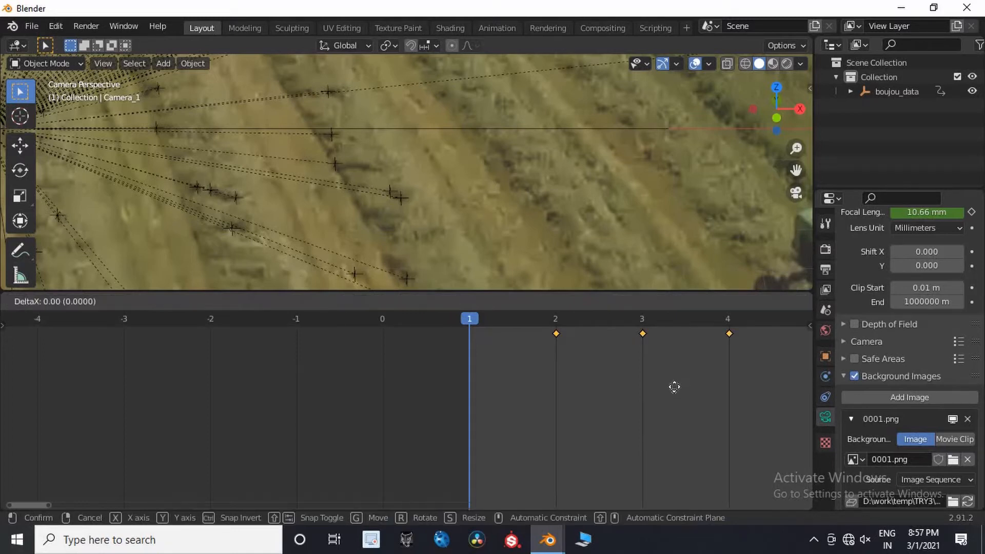
pyautogui.moveTo(624, 389)
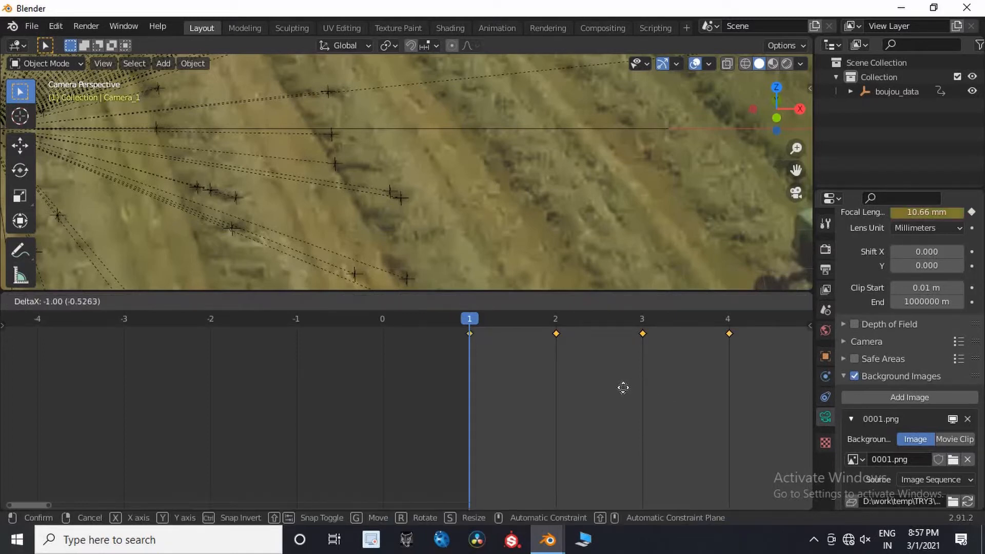
pyautogui.click(623, 388)
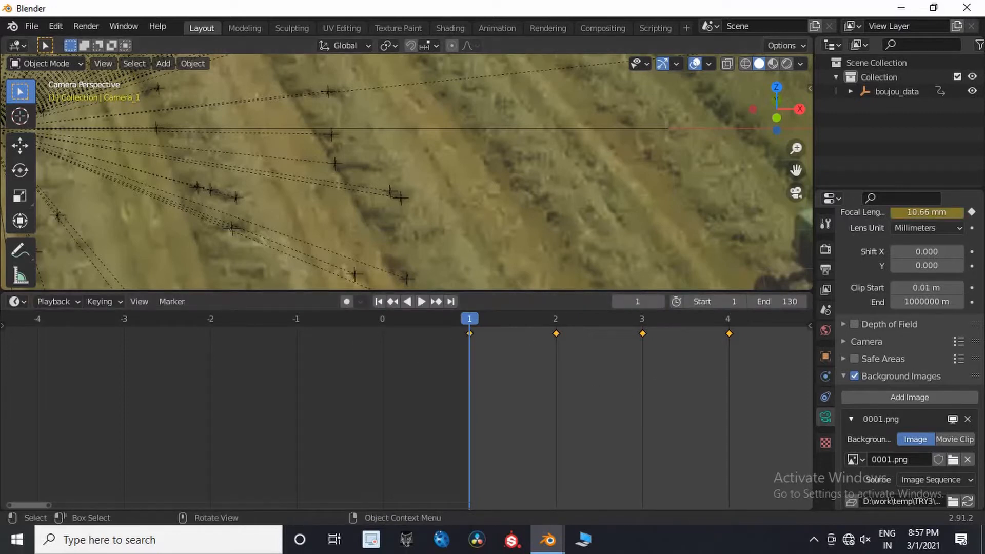
pyautogui.click(638, 301)
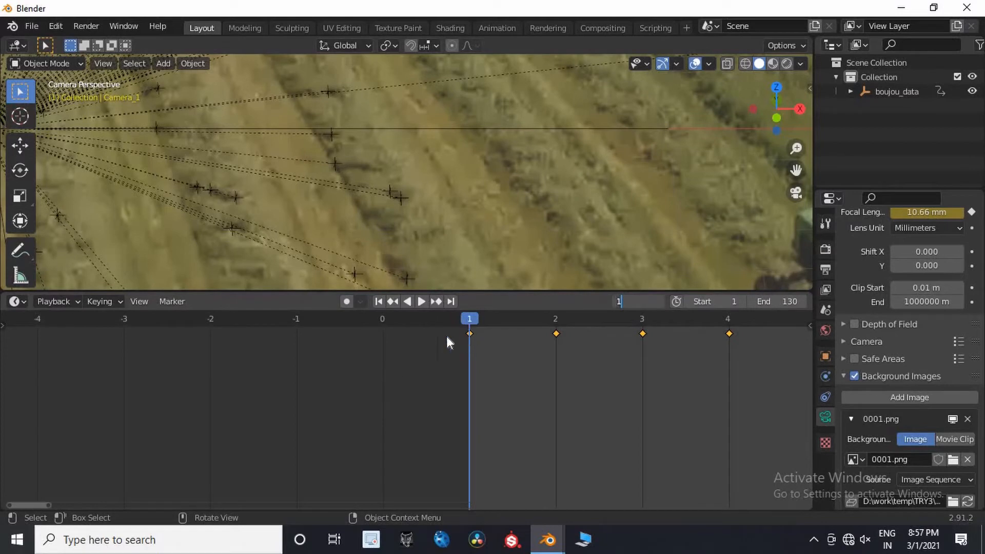
pyautogui.press('Return')
# Play the tracked shot in the camera view to check the tracking points against the footage.
pyautogui.moveTo(535, 291); pyautogui.dragTo(543, 508)
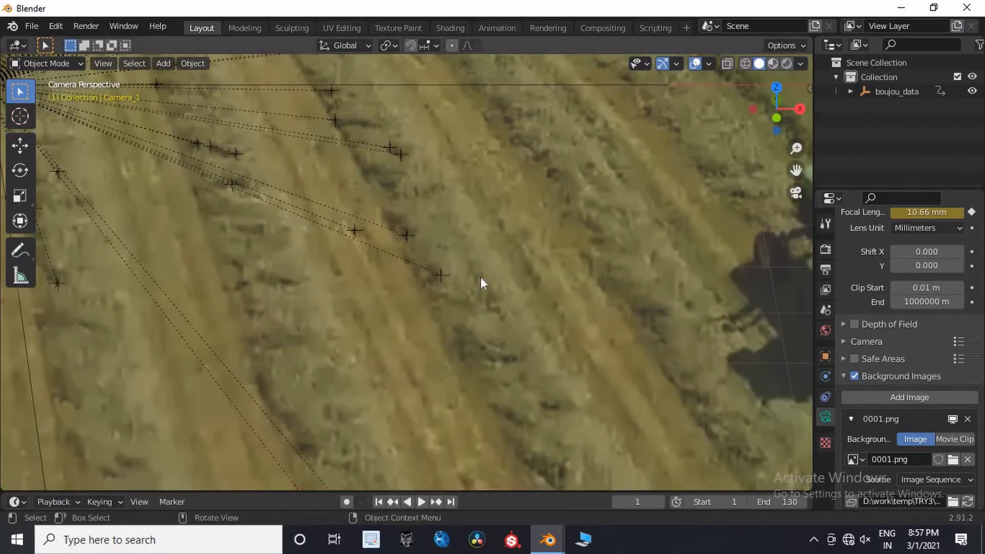
pyautogui.press('space')
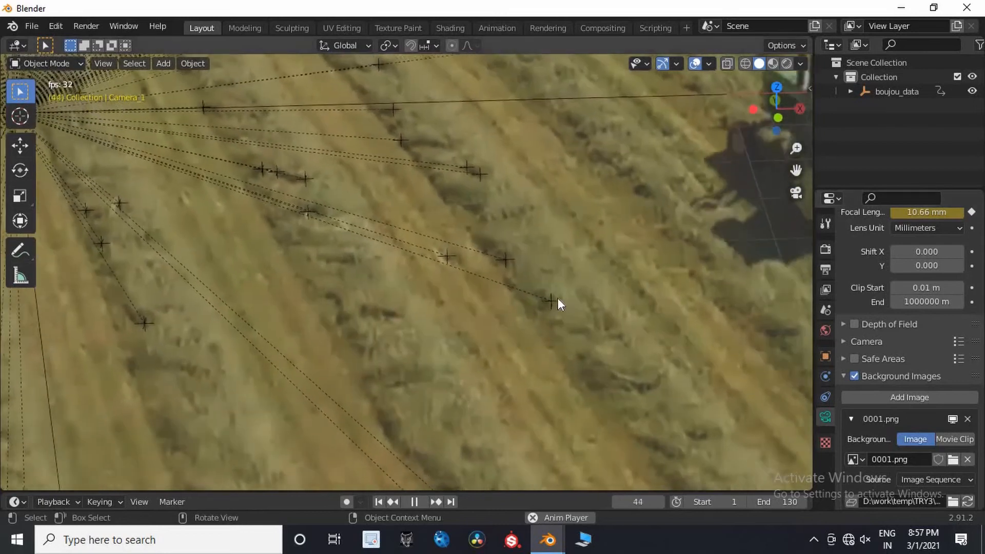
pyautogui.press('Home')
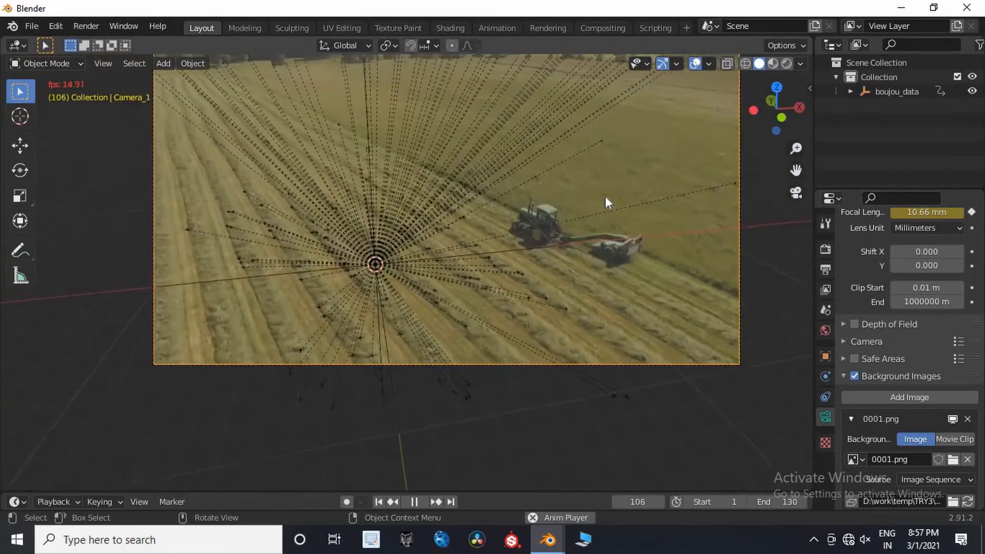
pyautogui.press('space')
pyautogui.press('Home')
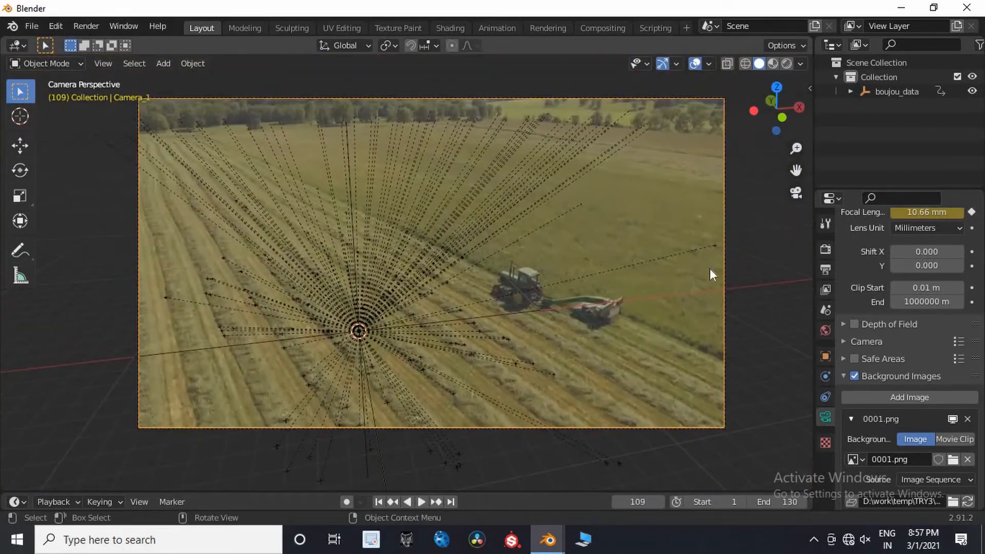
# Set the render engine to Cycles with the Experimental feature set and GPU Compute as the device.
pyautogui.click(825, 250)
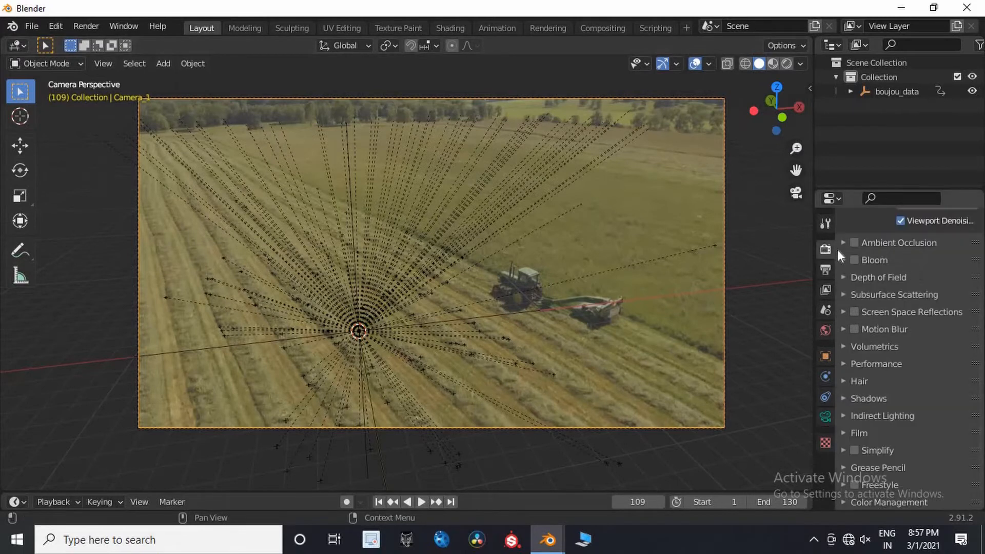
pyautogui.click(922, 247)
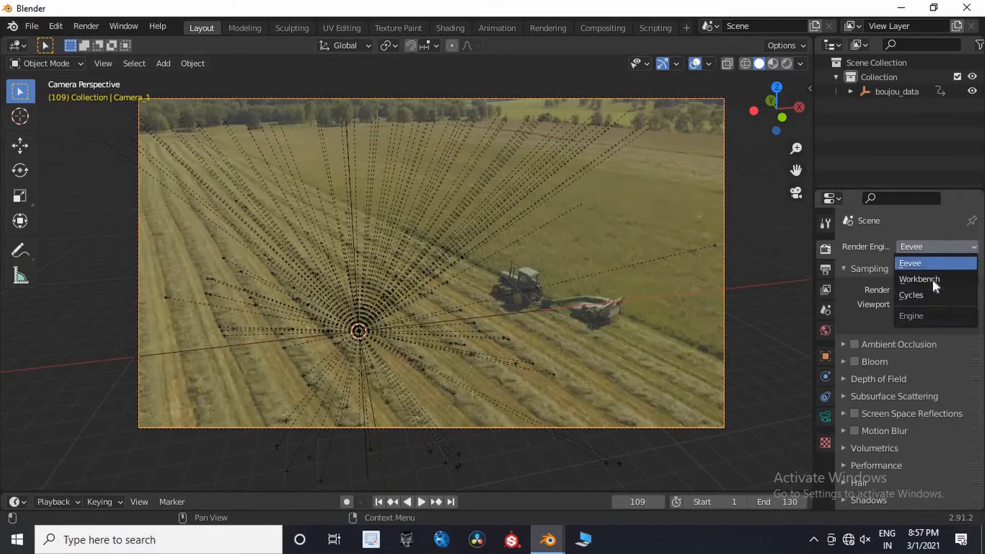
pyautogui.click(923, 295)
pyautogui.click(938, 265)
pyautogui.click(943, 284)
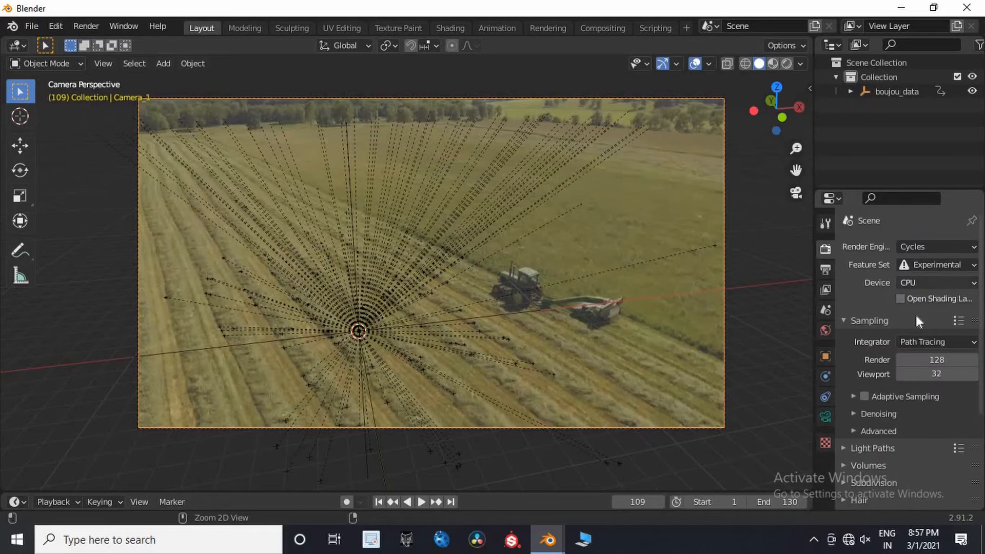
pyautogui.click(939, 283)
pyautogui.click(933, 298)
# Set the sampling integrator to Branched Path Tracing and enable viewport denoising.
pyautogui.click(934, 327)
pyautogui.click(921, 356)
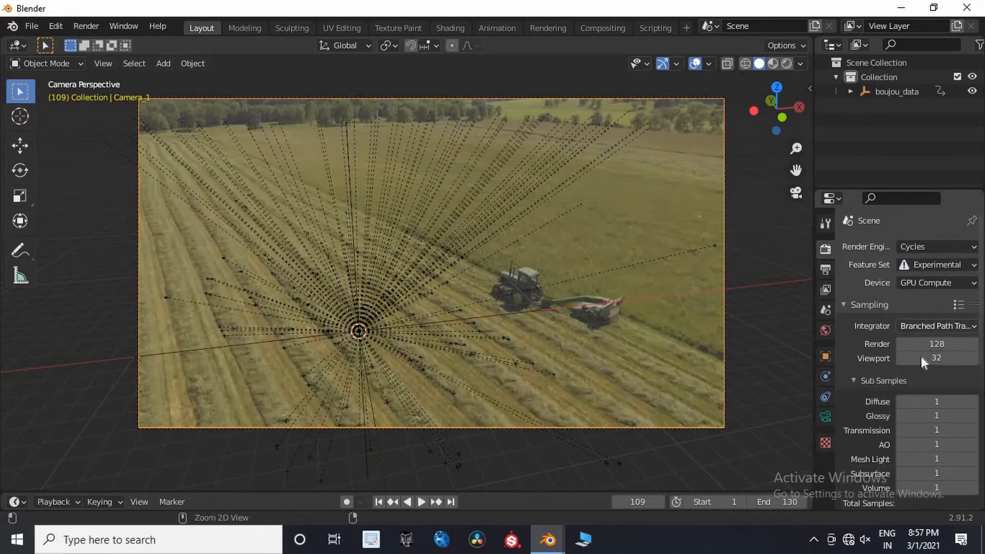
pyautogui.scroll(-5, 866, 368)
pyautogui.scroll(-3, 865, 379)
pyautogui.click(878, 388)
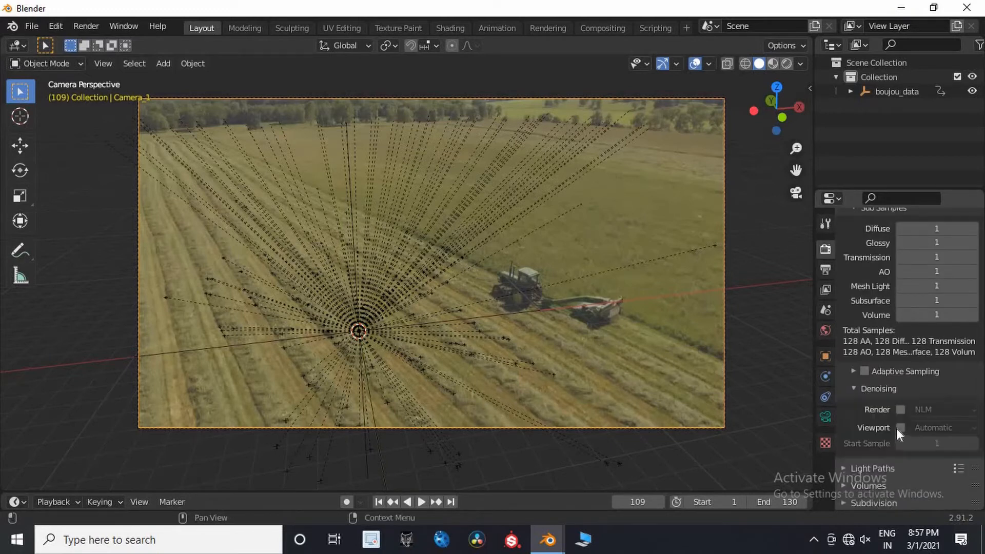
pyautogui.click(900, 427)
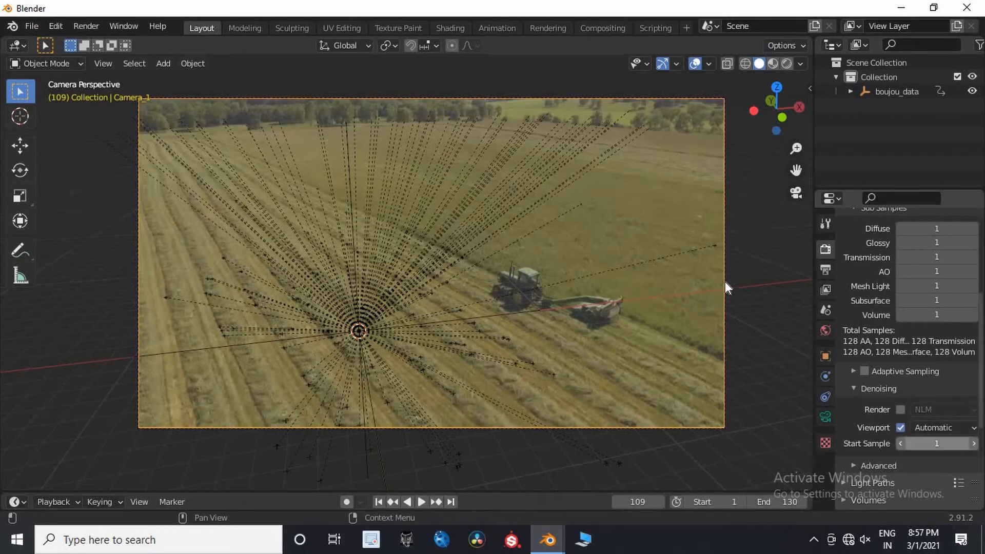
# Hide the relationship lines in the viewport and return to frame 1.
pyautogui.keyDown('shift'); pyautogui.moveTo(562, 189); pyautogui.dragTo(489, 218, button='middle'); pyautogui.keyUp('shift')
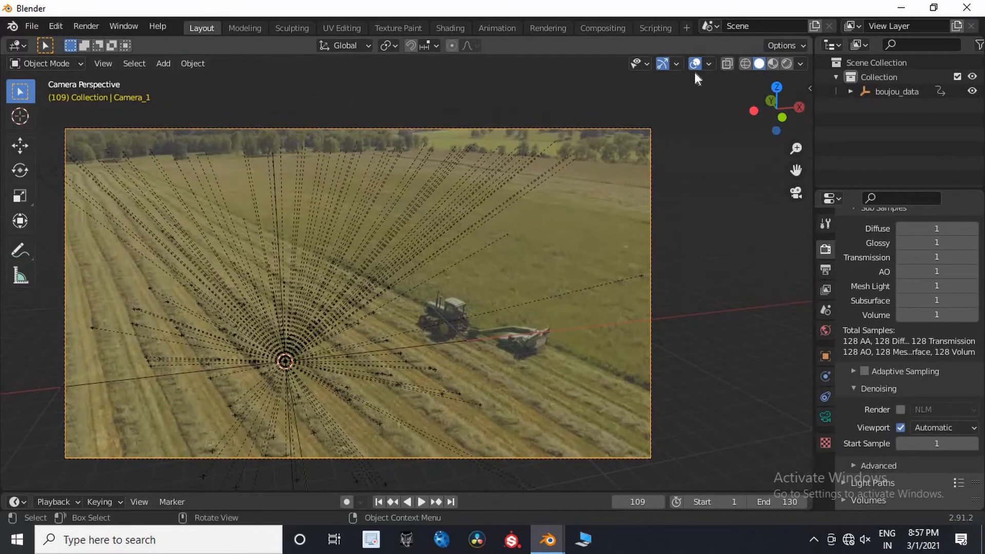
pyautogui.click(708, 63)
pyautogui.click(619, 235)
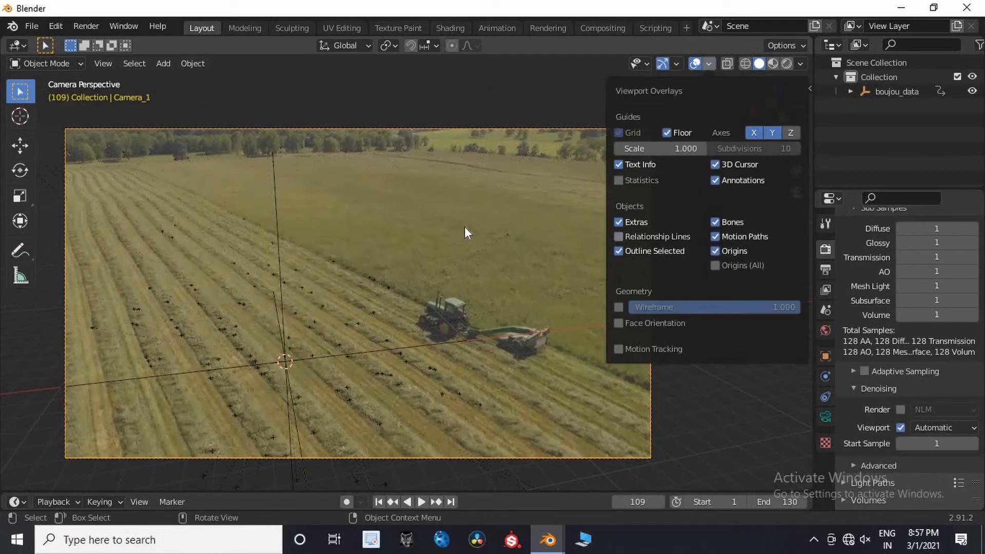
pyautogui.keyDown('shift'); pyautogui.moveTo(632, 236); pyautogui.dragTo(667, 218, button='middle'); pyautogui.keyUp('shift')
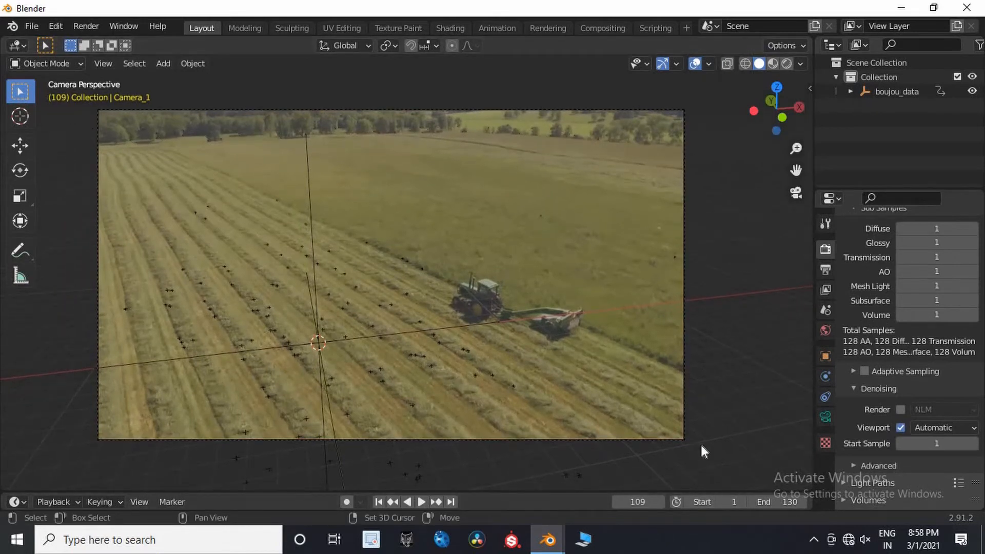
pyautogui.hotkey('shift', 'Left')
pyautogui.keyDown('shift'); pyautogui.moveTo(107, 509); pyautogui.dragTo(122, 478, button='middle'); pyautogui.keyUp('shift')
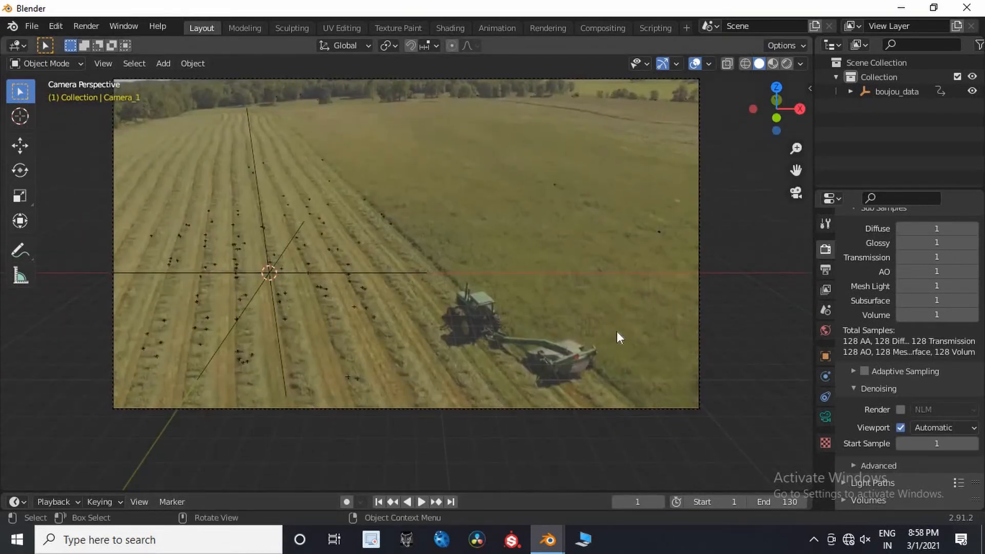
# Snap the 3D cursor to the tracking point in the uncut field above the tractor.
pyautogui.click(564, 183)
pyautogui.hotkey('shift', 's')
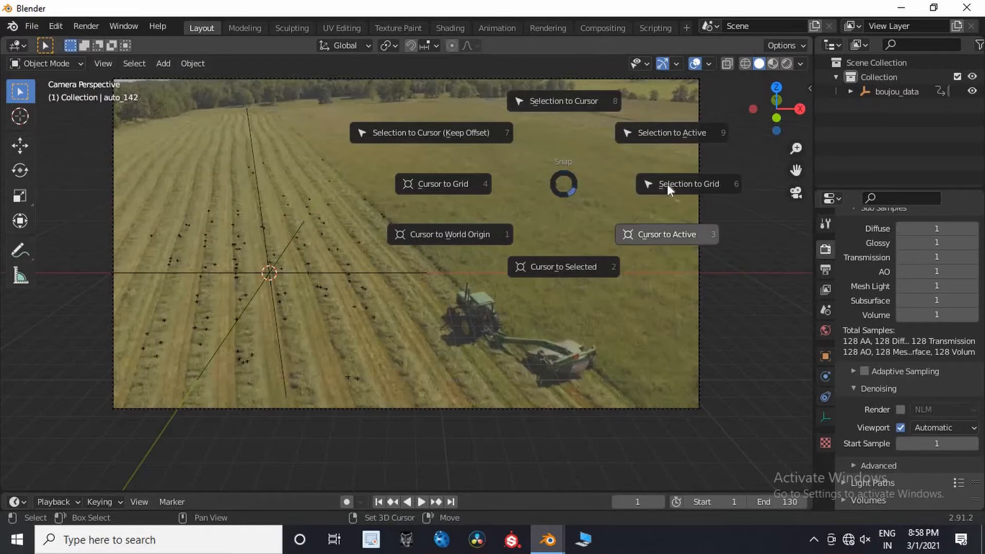
pyautogui.press('2')
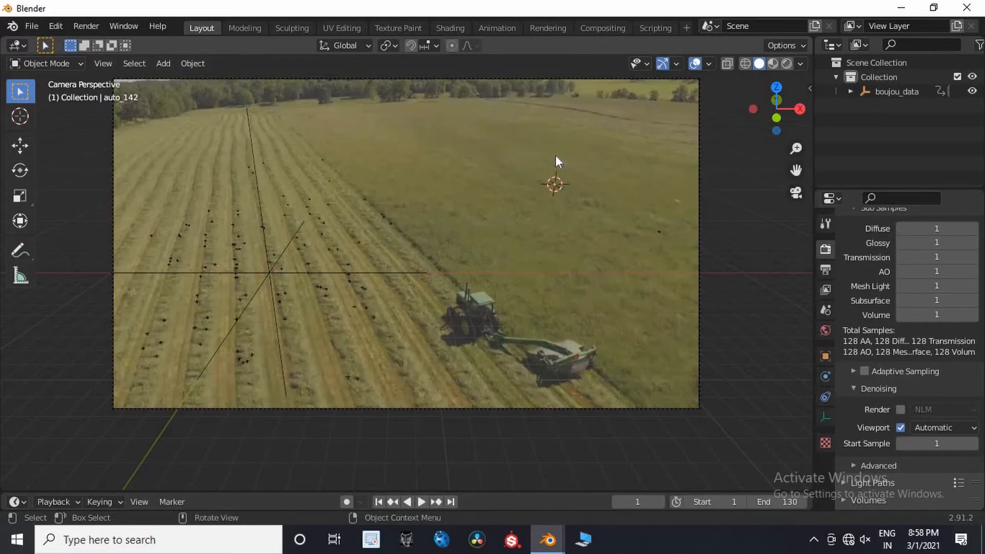
# Add a mesh plane at the 3D cursor and scale it up to cover much of the uncut field.
pyautogui.hotkey('shift', 'a')
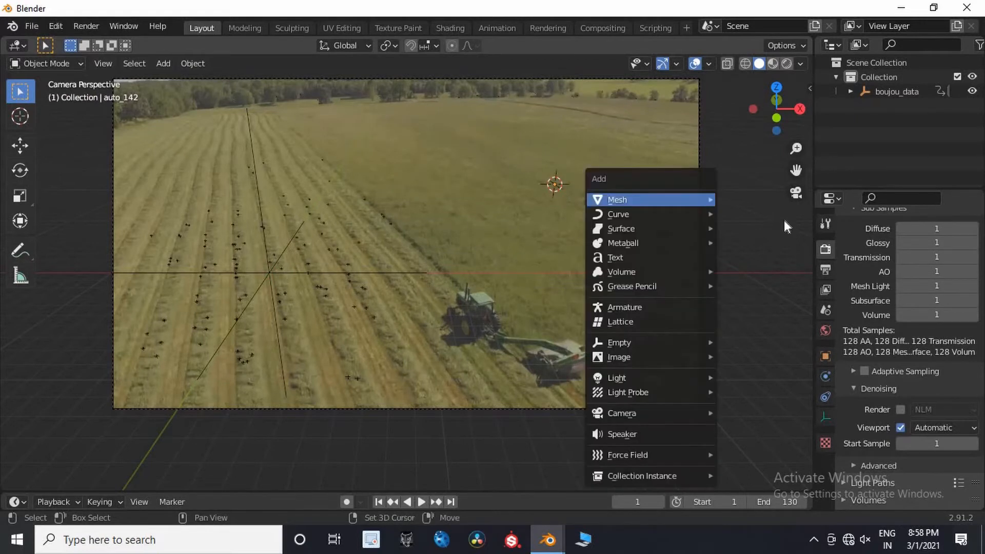
pyautogui.moveTo(708, 200)
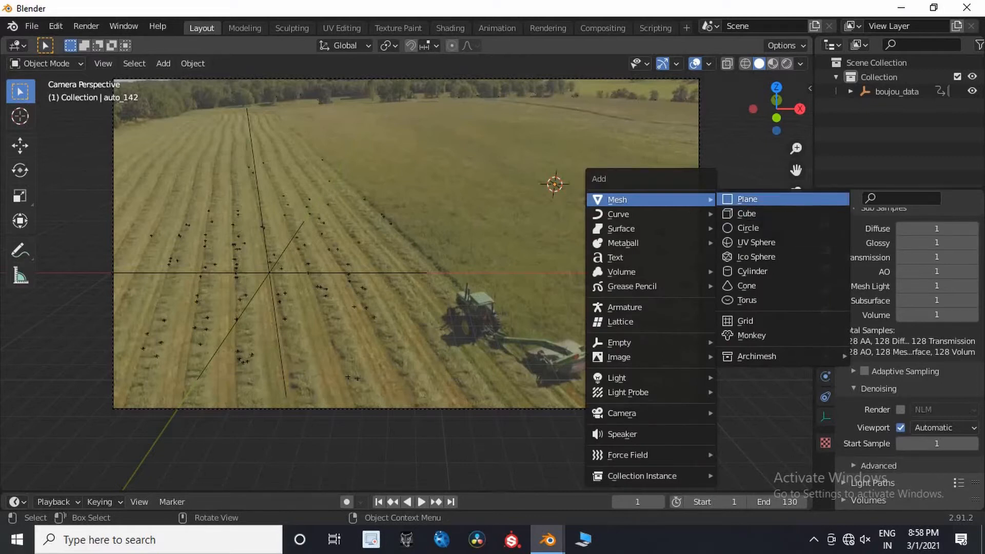
pyautogui.click(746, 199)
pyautogui.press('s')
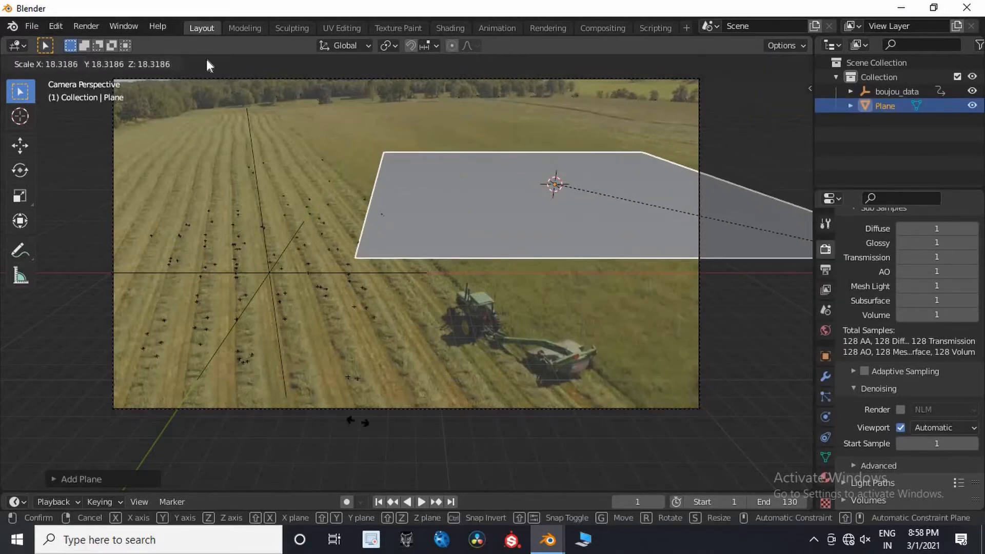
pyautogui.click(551, 415)
# Rotate the plane about 23° around the global Z axis to follow the crop edge, and display the scene in wireframe.
pyautogui.press('r')
pyautogui.press('z')
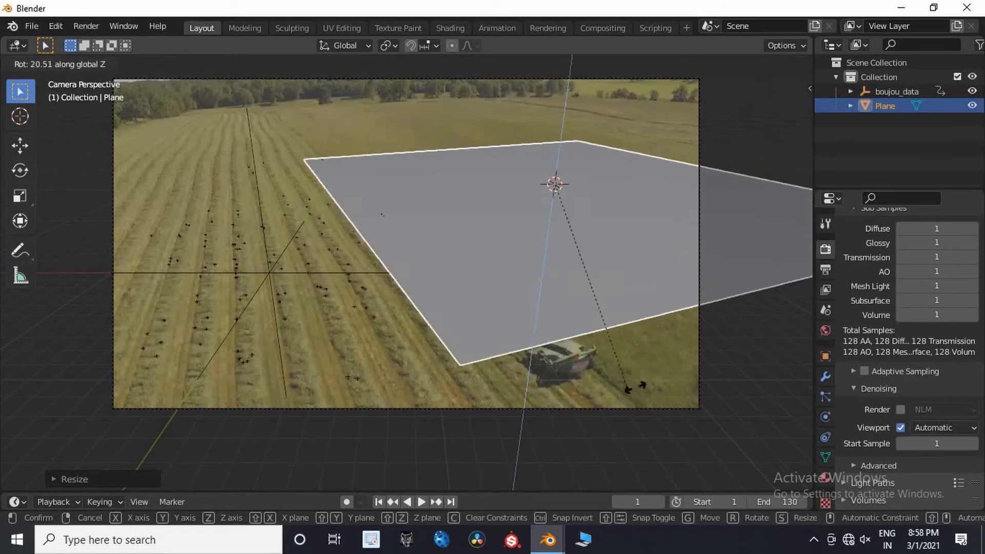
pyautogui.press('z')
pyautogui.press('z')
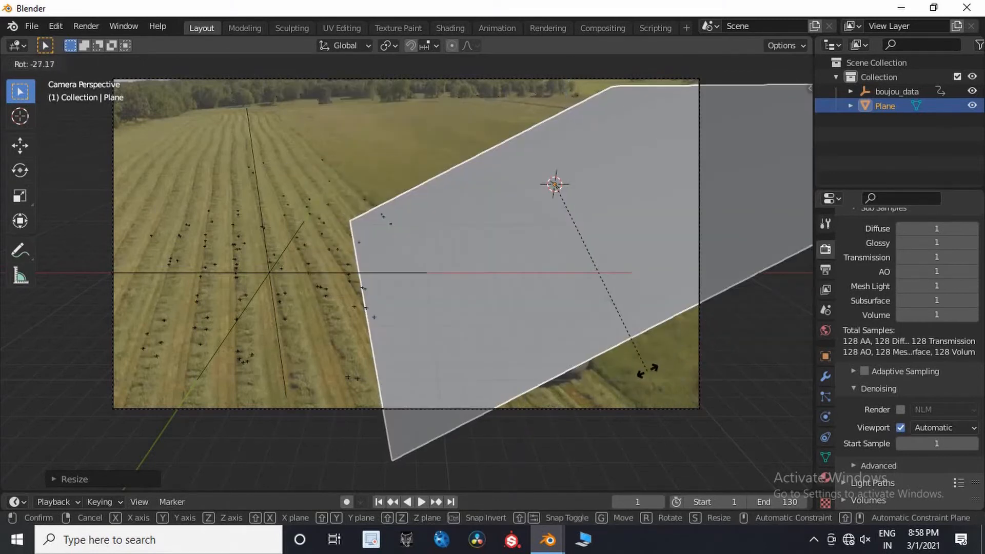
pyautogui.press('z')
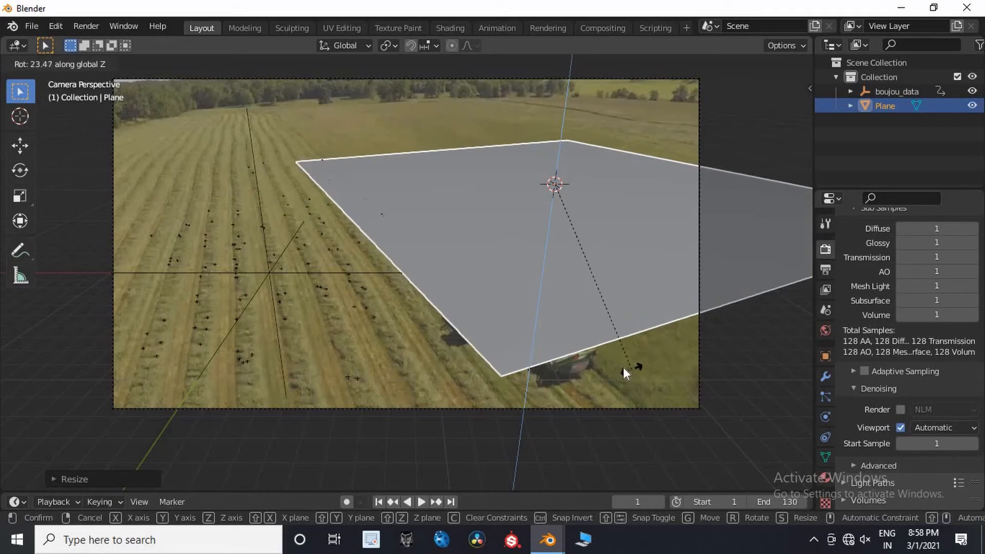
pyautogui.click(623, 369)
pyautogui.press('z')
pyautogui.click(542, 362)
pyautogui.keyDown('shift'); pyautogui.moveTo(542, 359); pyautogui.dragTo(578, 369, button='middle'); pyautogui.keyUp('shift')
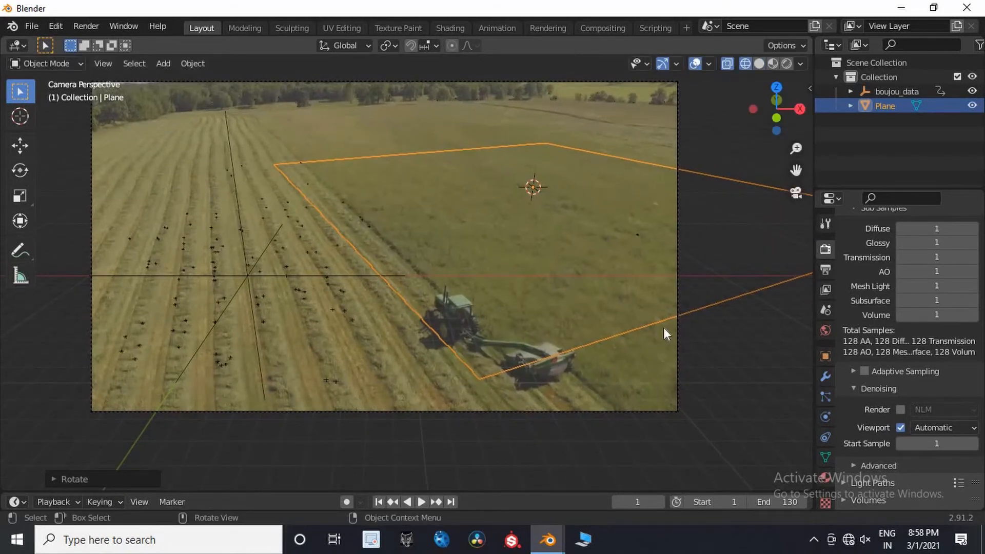
# Move the plane's edge bordering the cut rows inward along its local X axis, toward the uncut field.
pyautogui.press('Tab')
pyautogui.press('2')
pyautogui.click(517, 278)
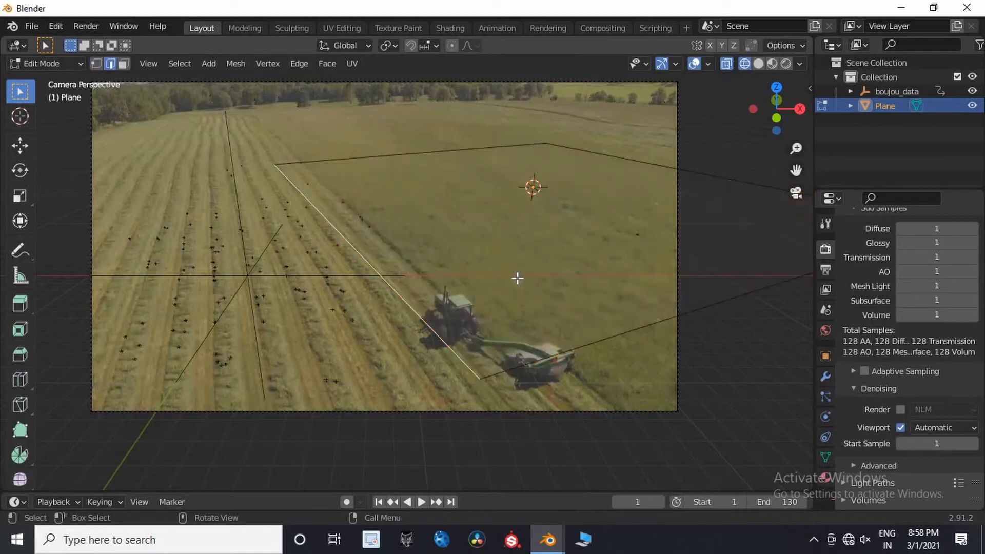
pyautogui.press('g')
pyautogui.press('y')
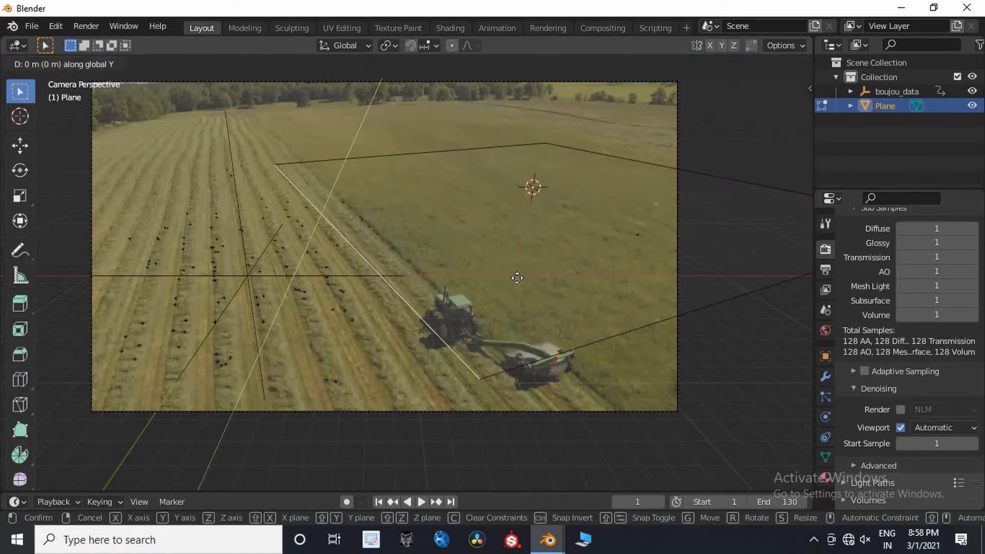
pyautogui.press('y')
pyautogui.press('y')
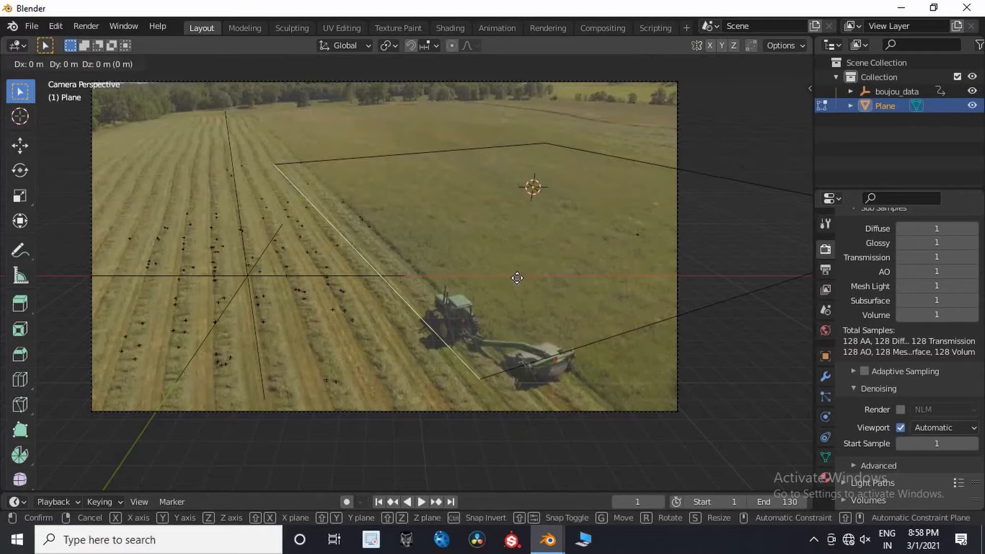
pyautogui.press('x')
pyautogui.press('x')
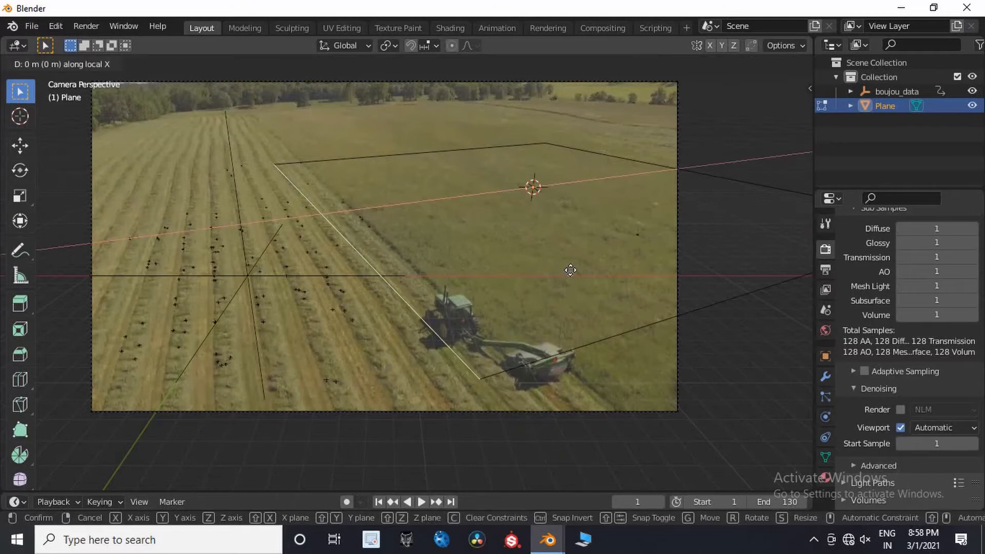
pyautogui.click(418, 166)
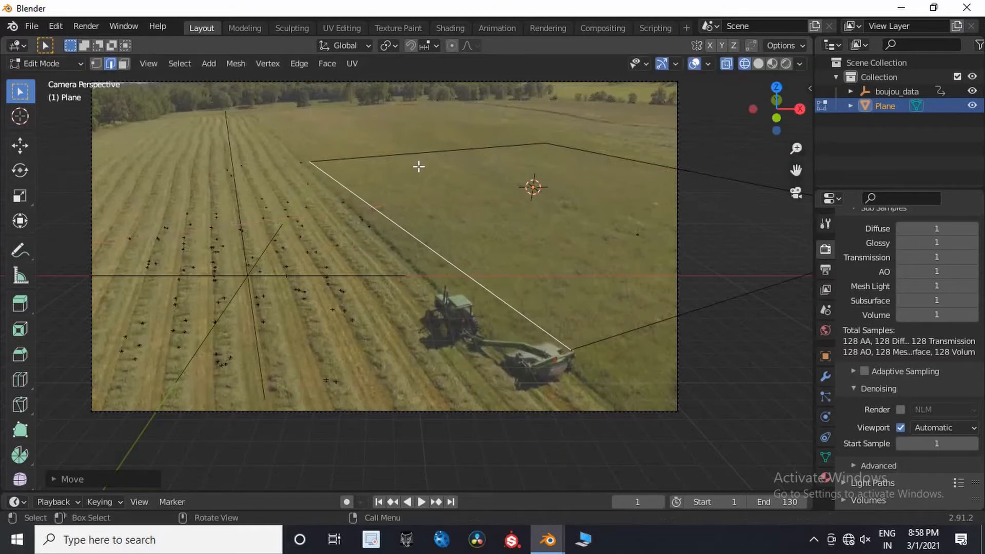
# Extend the plane's far edge about 45 m along its local Y axis toward the tree line.
pyautogui.click(451, 175)
pyautogui.press('g')
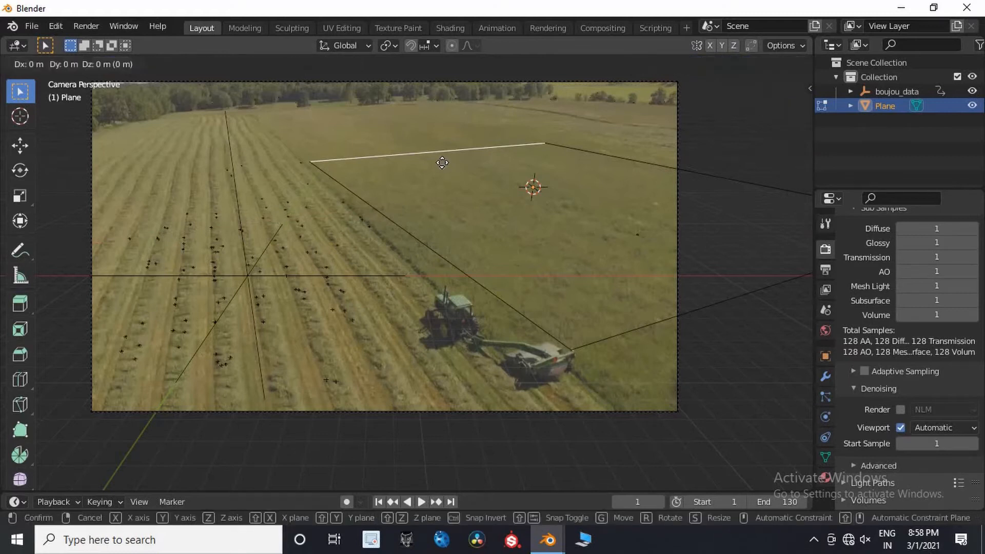
pyautogui.press('y')
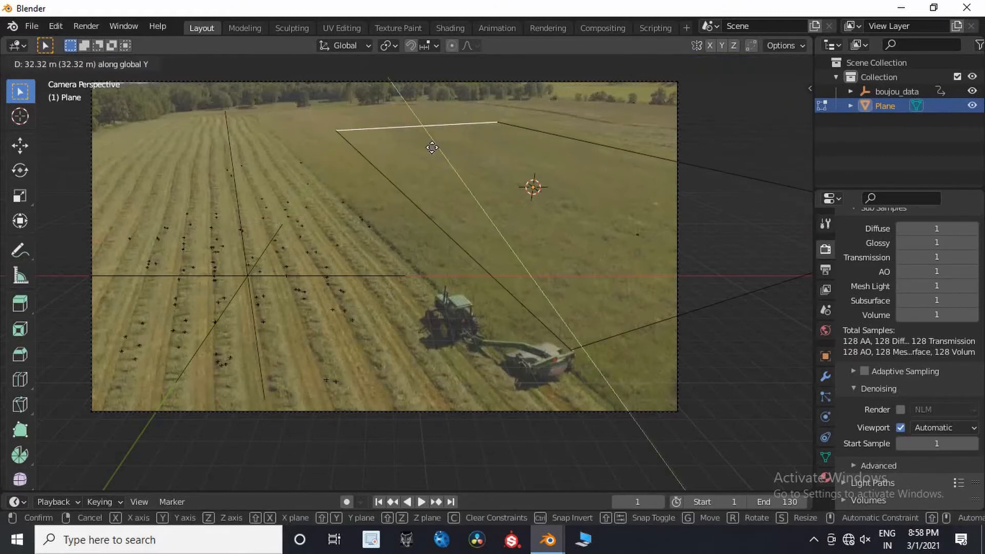
pyautogui.press('y')
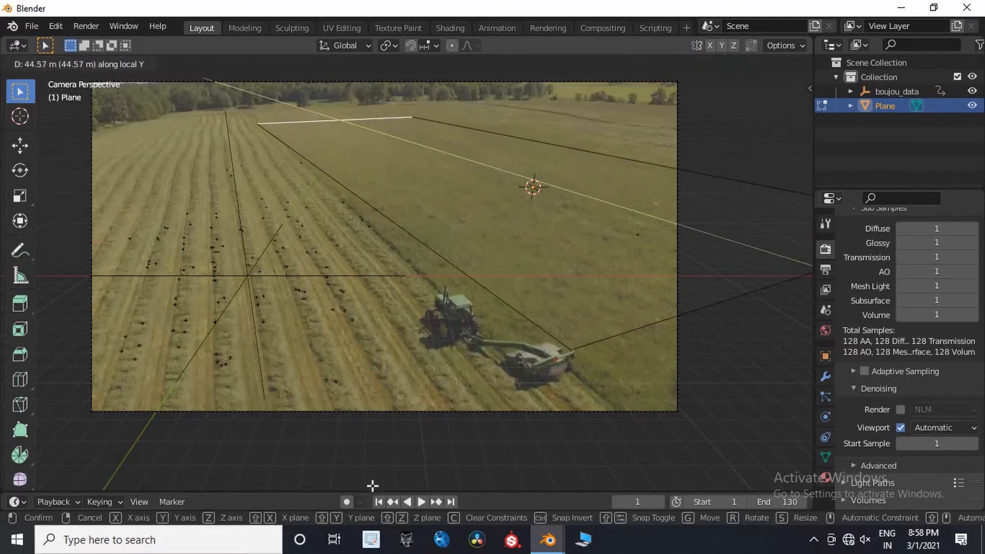
pyautogui.click(703, 200)
# Move the plane's outer edge, opposite the tractor side, outward along its local X axis to widen the plane.
pyautogui.click(704, 199)
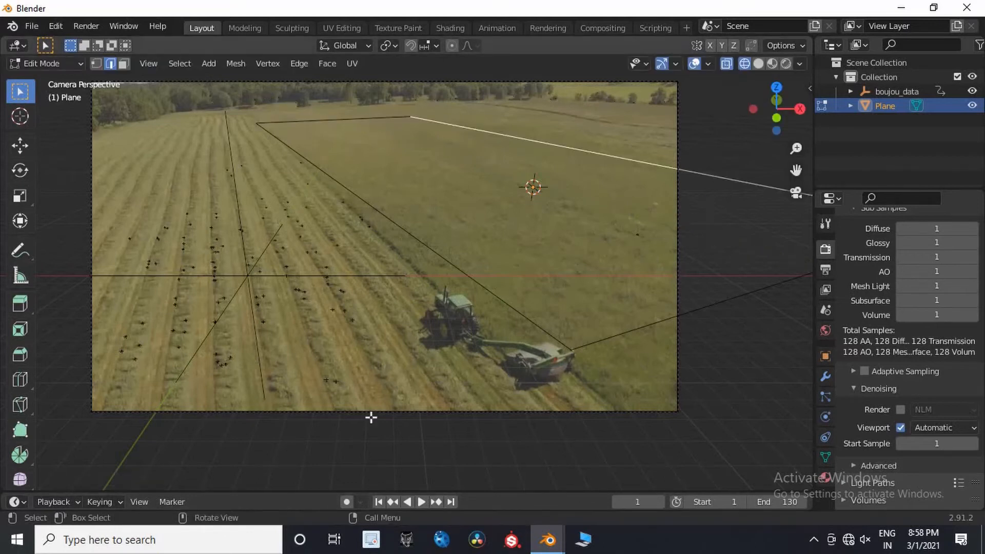
pyautogui.press('g')
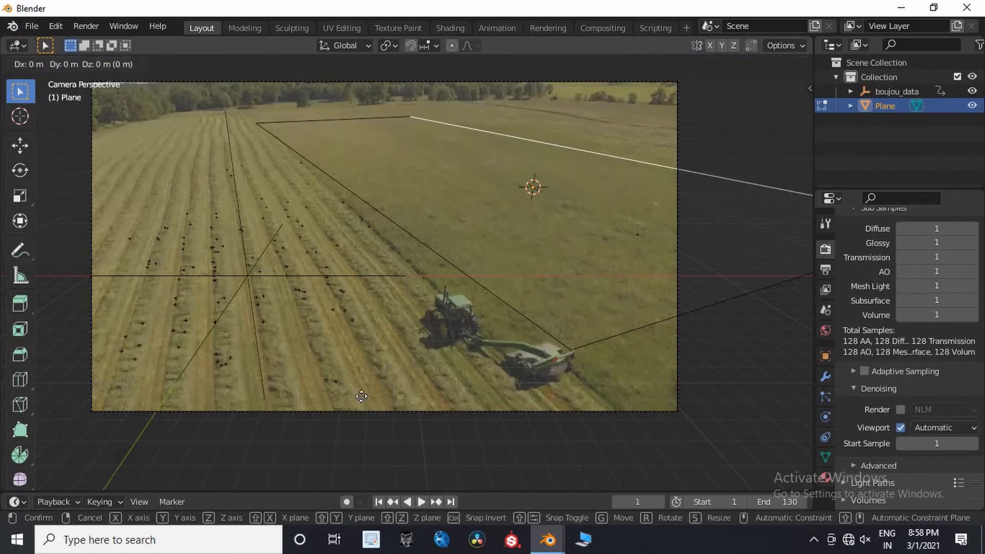
pyautogui.press('y')
pyautogui.press('y')
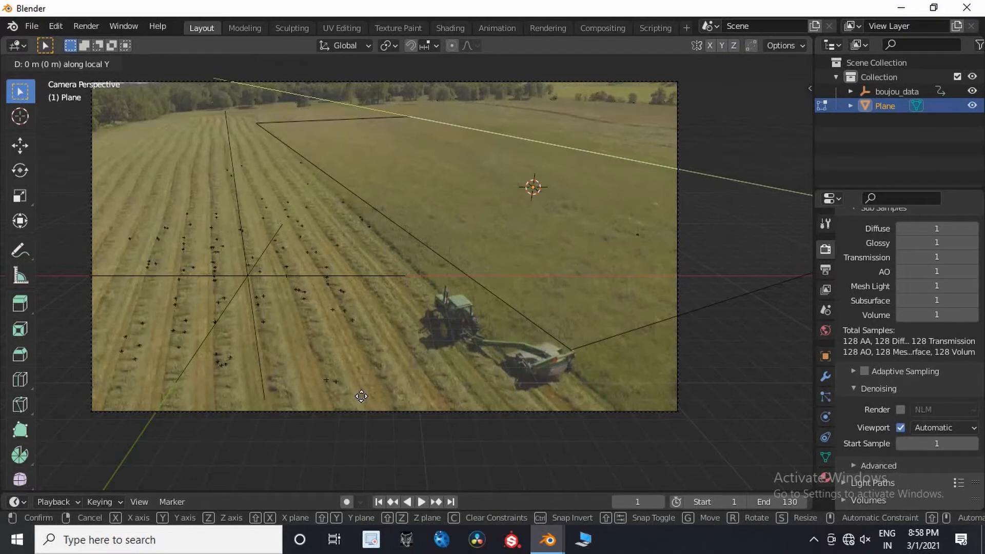
pyautogui.press('x')
pyautogui.press('x')
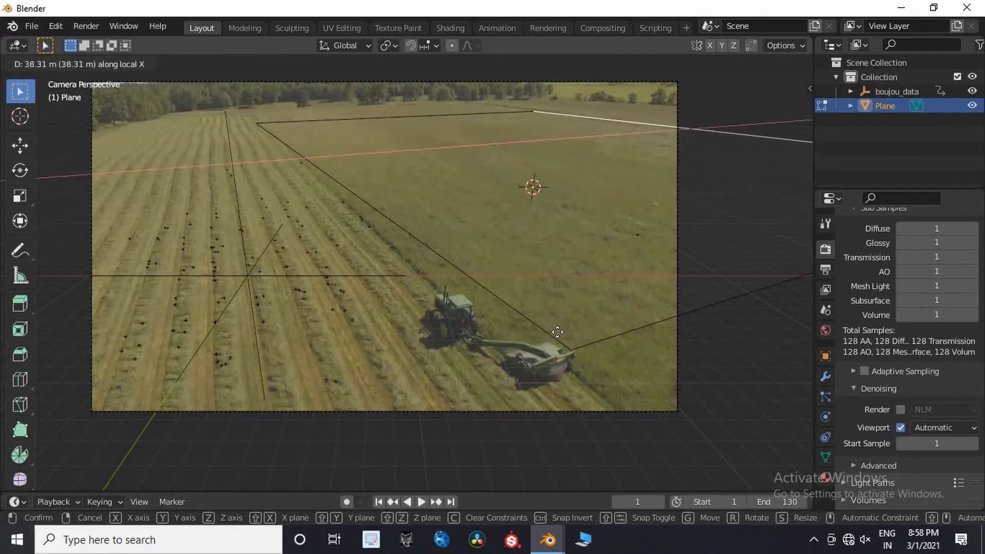
pyautogui.click(565, 328)
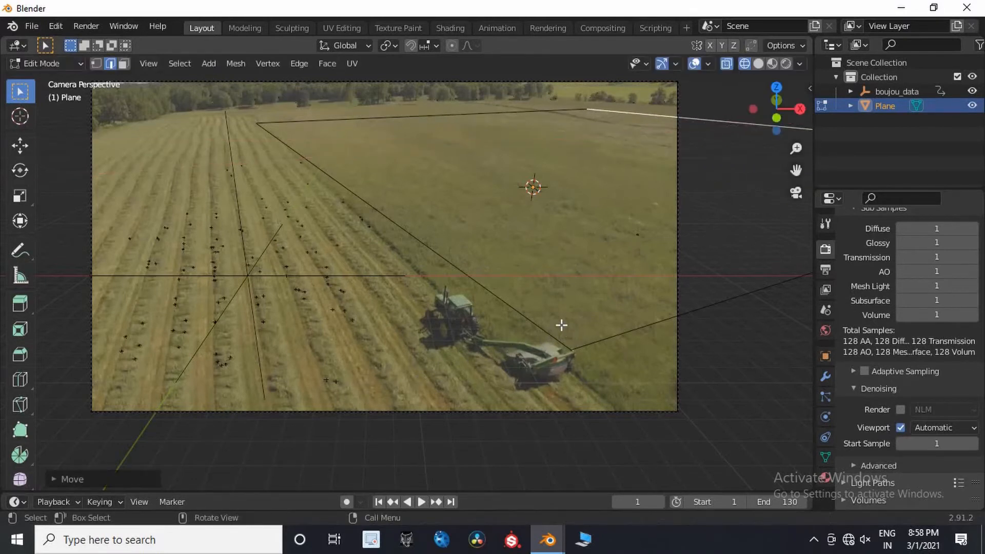
# Move the plane's tractor-side edge farther into the uncut field along its local X axis.
pyautogui.click(561, 325)
pyautogui.press('g')
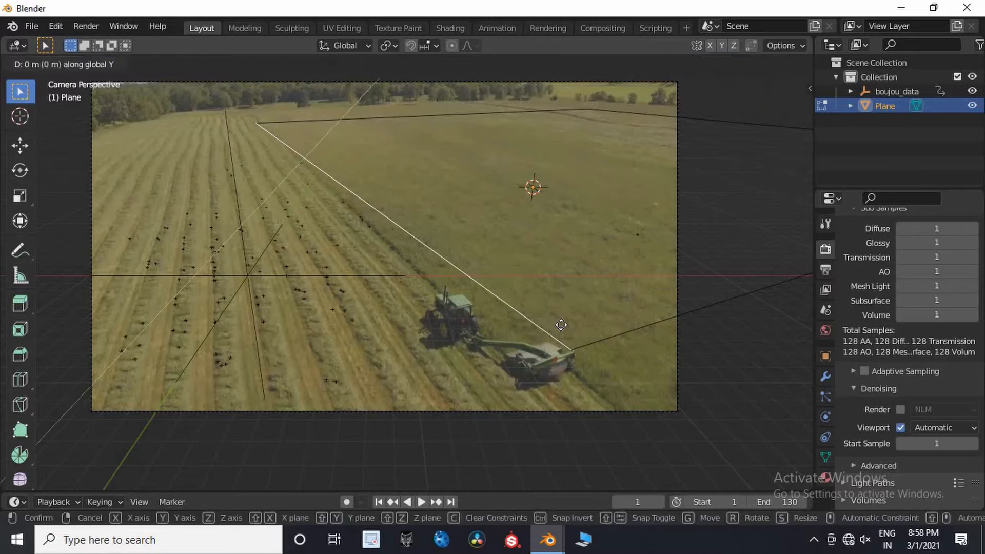
pyautogui.press('y')
pyautogui.press('y')
pyautogui.press('x')
pyautogui.press('x')
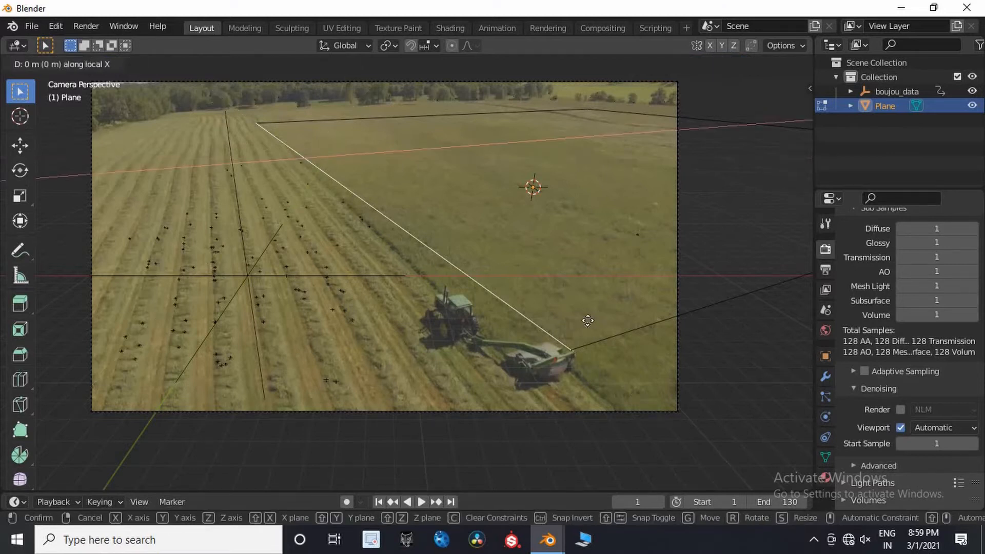
pyautogui.click(710, 292)
# Return to Object Mode and rotate the plane a few degrees around the global Z axis to follow the crop line.
pyautogui.click(692, 317)
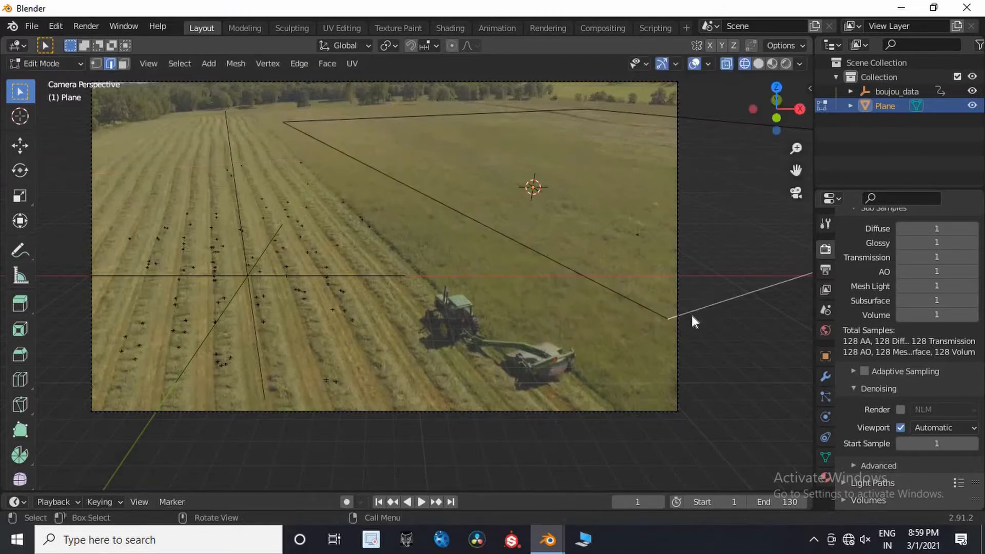
pyautogui.press('Tab')
pyautogui.press('Tab')
pyautogui.press('Tab')
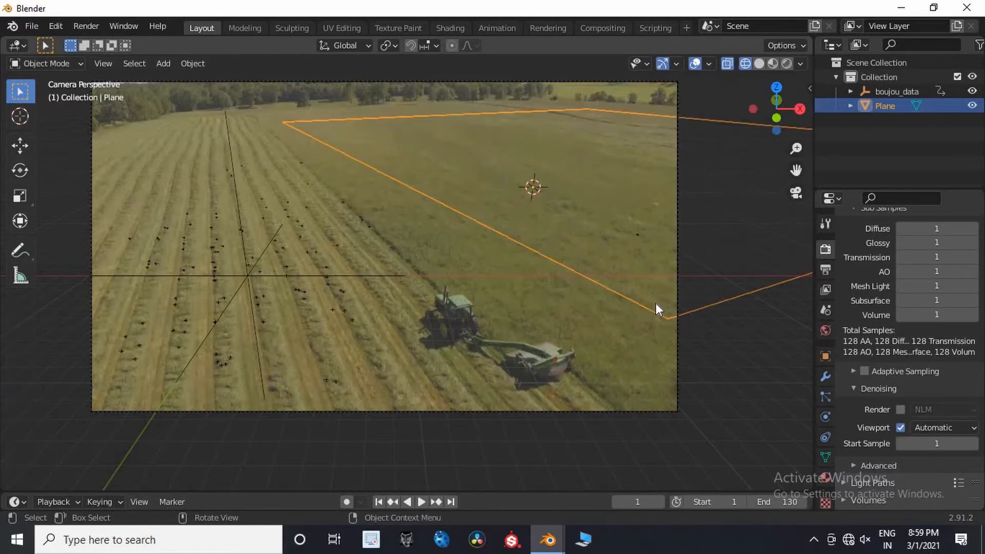
pyautogui.press('z')
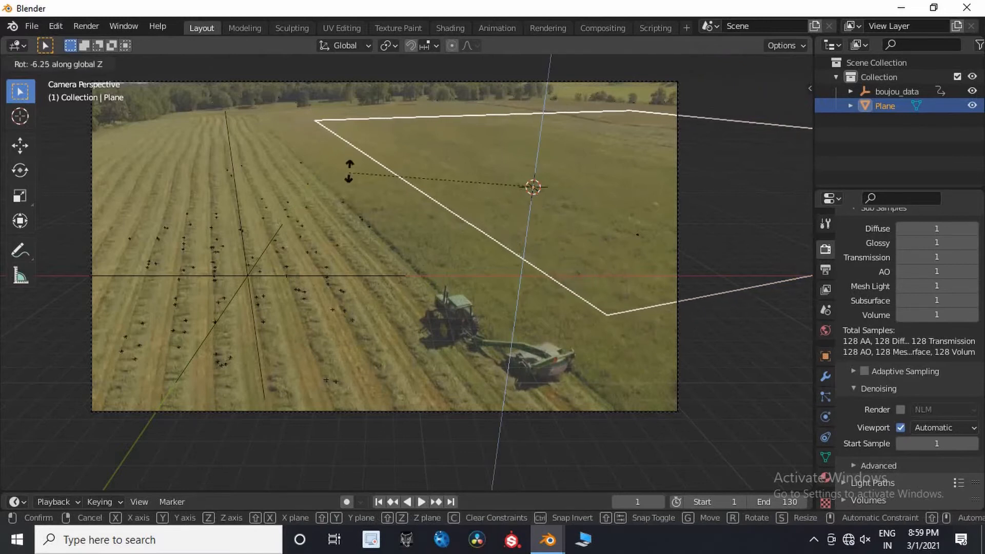
pyautogui.click(435, 191)
# Move the tractor-side edge back outward along its local X axis, close to the edge of the uncut crop.
pyautogui.press('Tab')
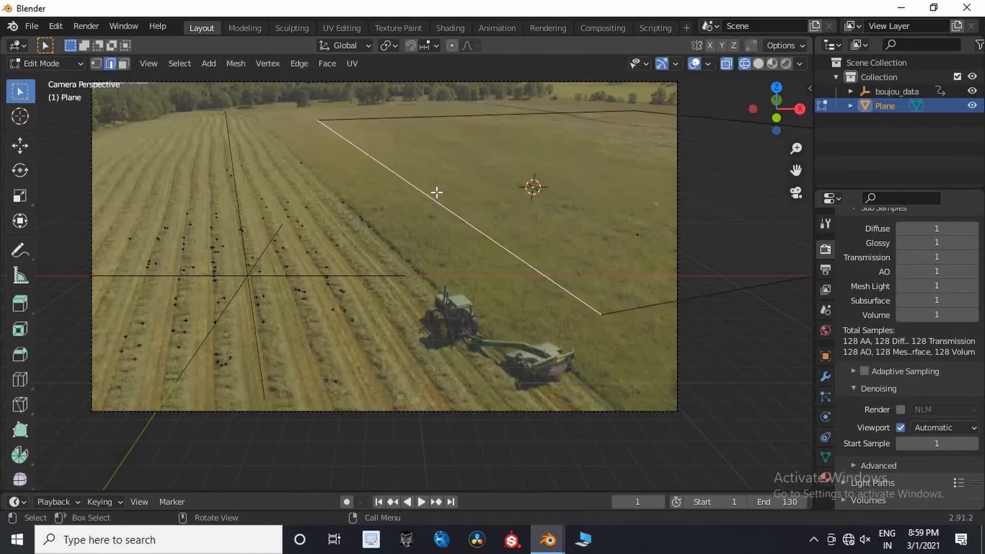
pyautogui.press('g')
pyautogui.press('y')
pyautogui.press('x')
pyautogui.press('x')
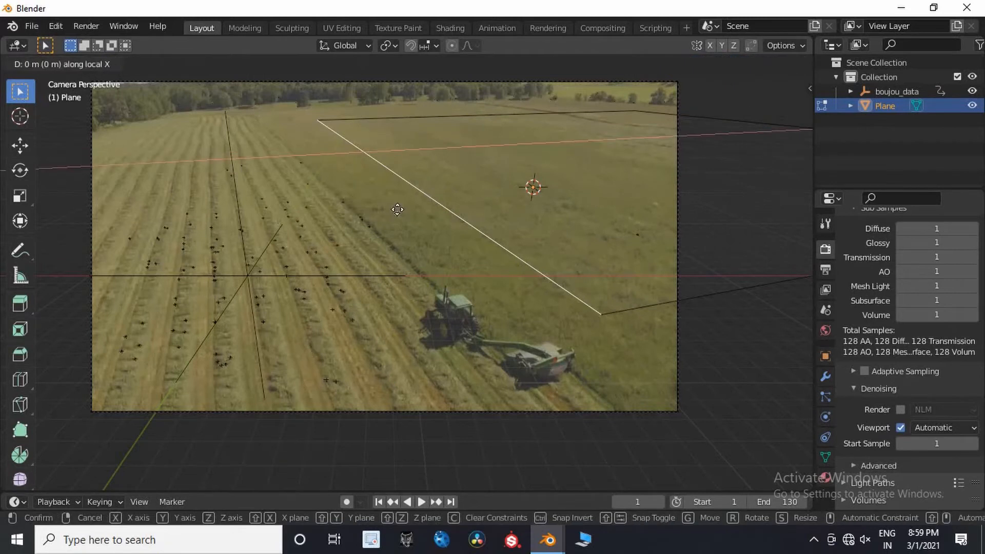
pyautogui.click(537, 194)
# Fine-tune the whole plane's rotation around the global Z axis to run parallel to the crop edge.
pyautogui.press('Tab')
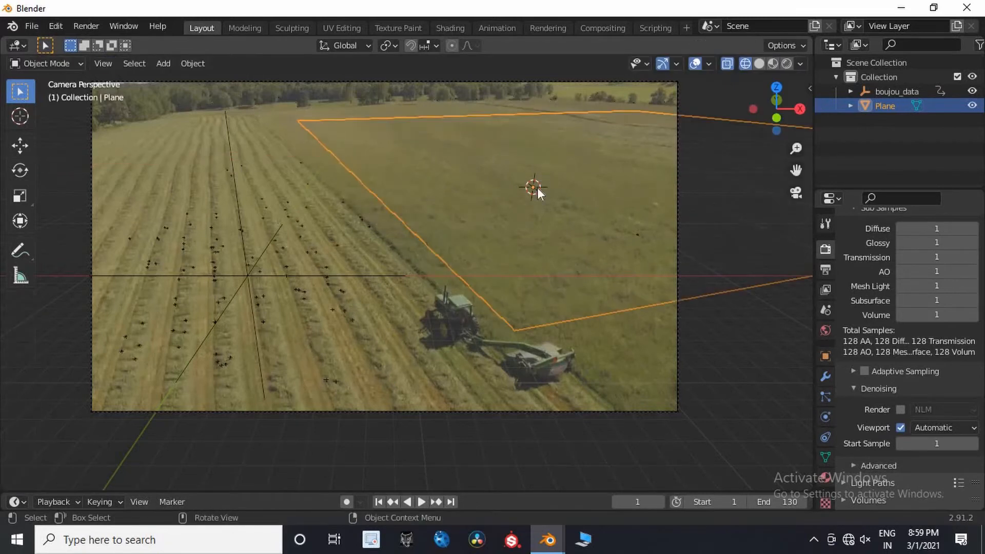
pyautogui.press('r')
pyautogui.press('z')
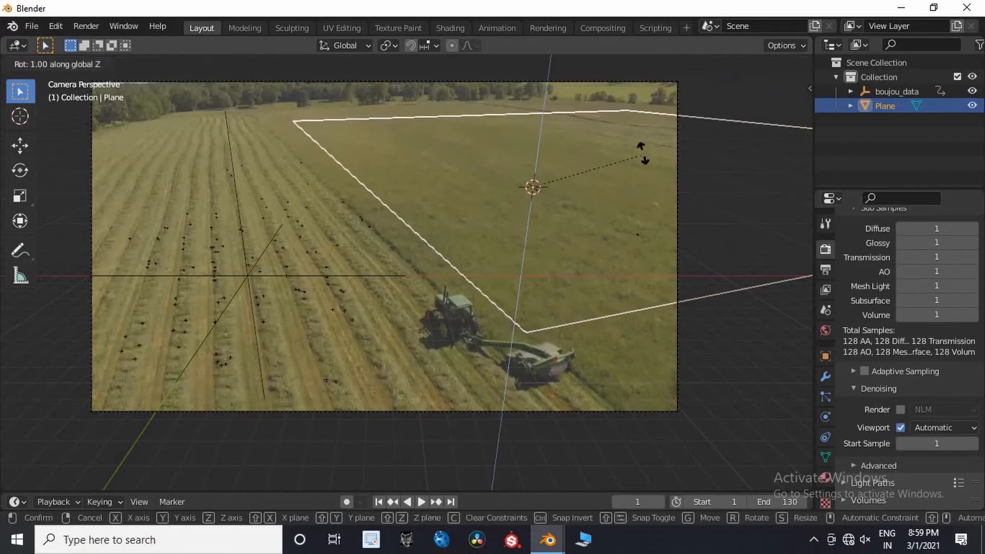
pyautogui.click(679, 338)
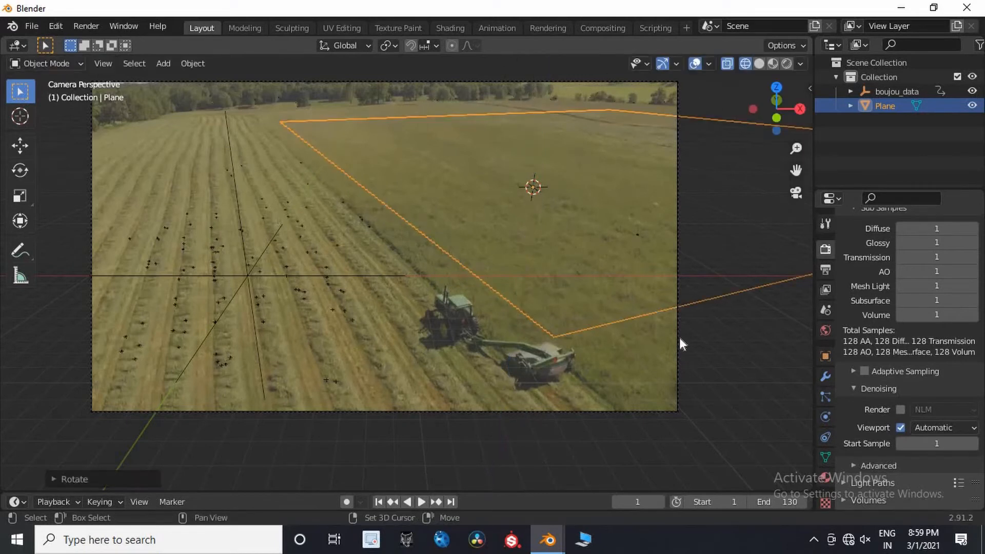
# Extend the plane's nearest edge along its local Y axis toward the camera until it lies beyond the camera frame.
pyautogui.press('Tab')
pyautogui.click(666, 311)
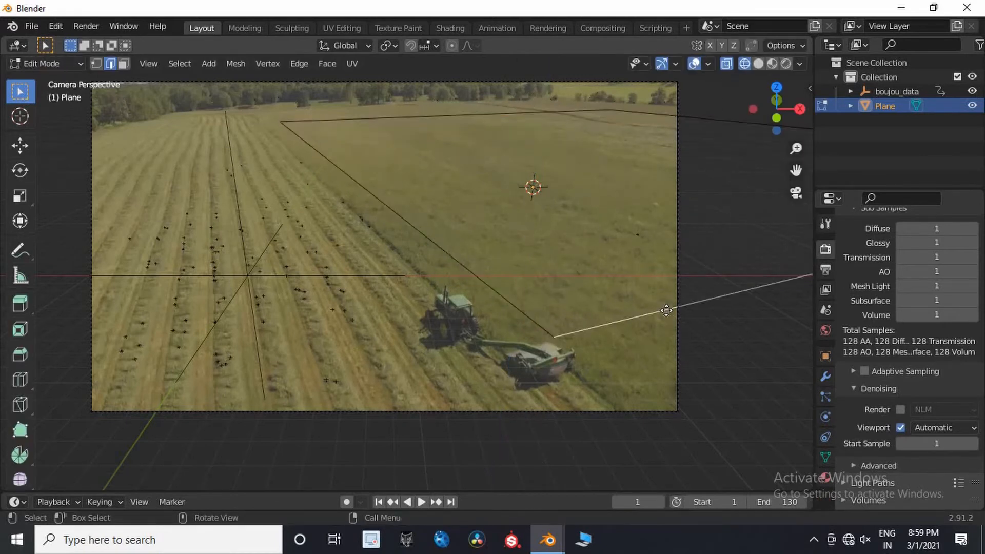
pyautogui.press('g')
pyautogui.press('y')
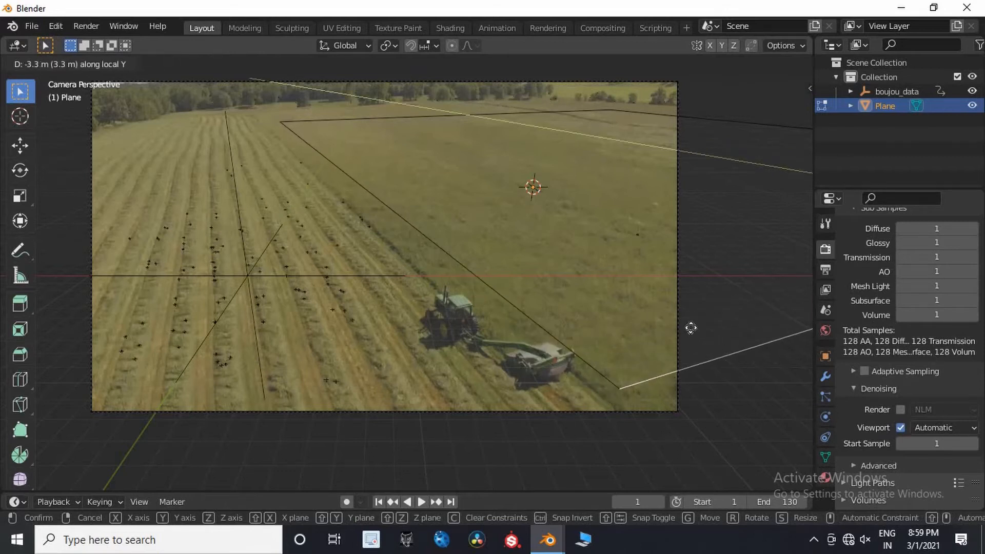
pyautogui.press('y')
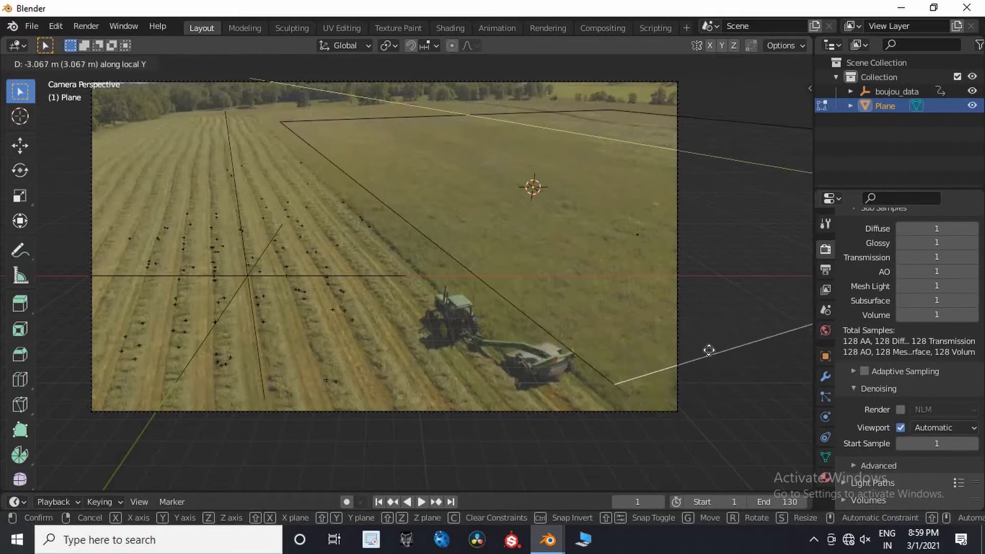
pyautogui.press('y')
pyautogui.press('y')
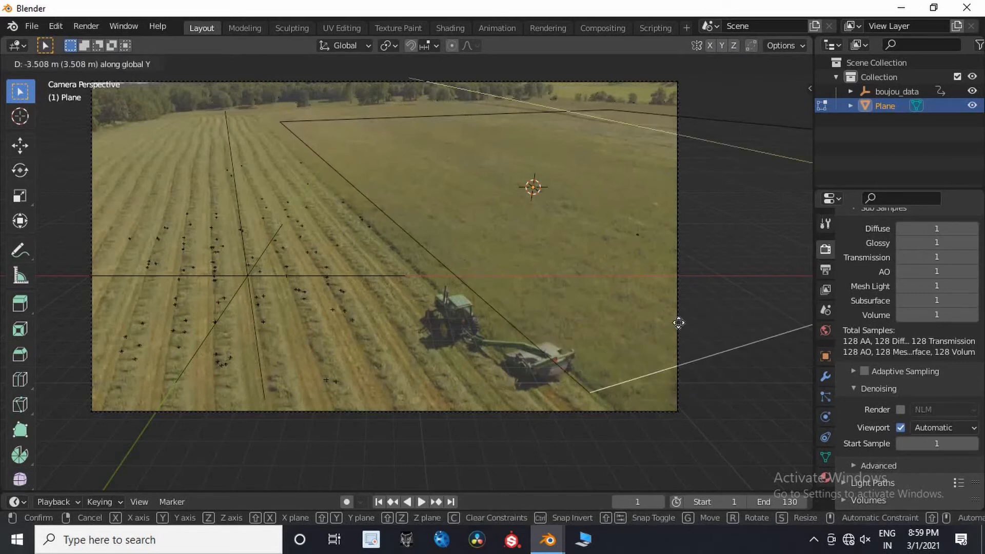
pyautogui.press('y')
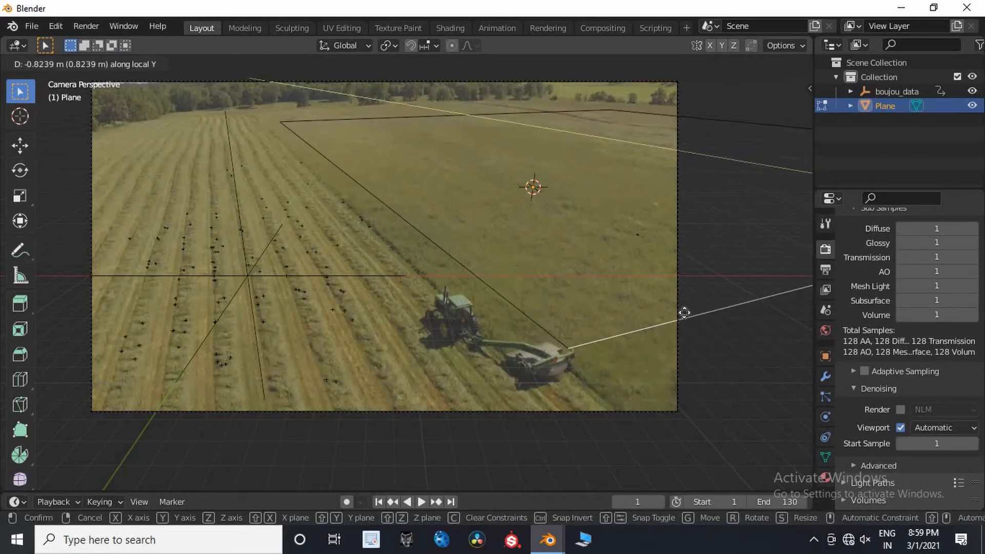
pyautogui.click(740, 382)
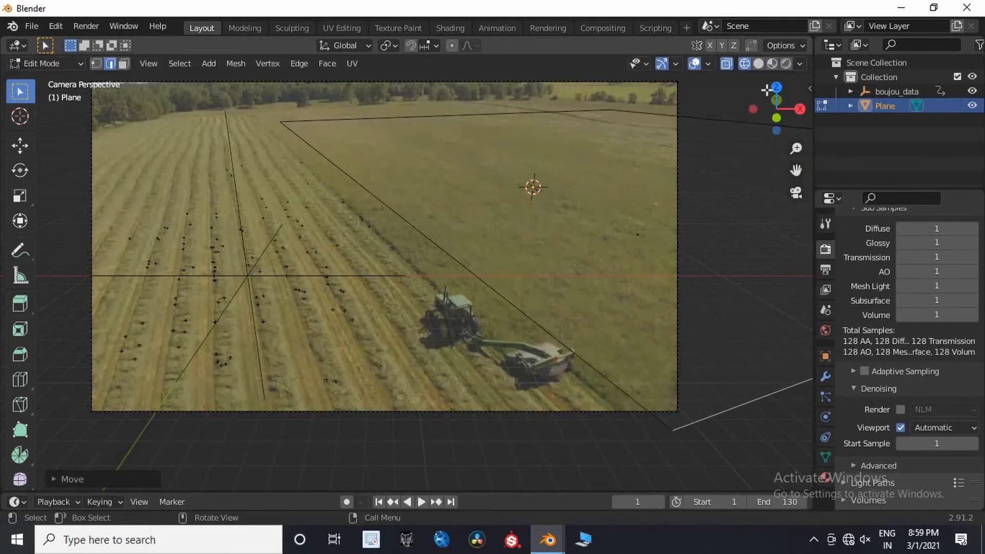
# Leave mesh editing, examine the plane's extent relative to the camera from the top view, and return to the camera view.
pyautogui.press('Tab')
pyautogui.press('KP_7')
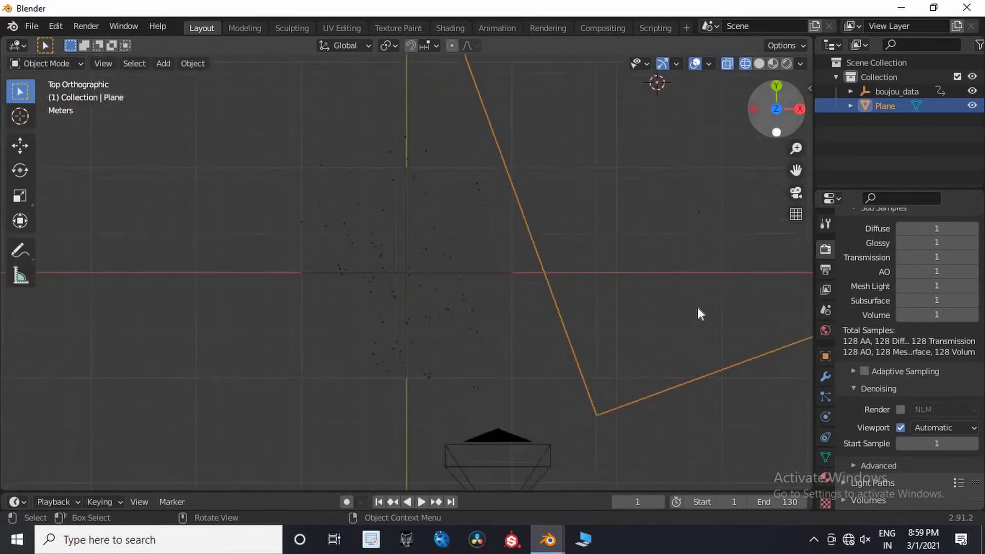
pyautogui.scroll(-5, 697, 307)
pyautogui.scroll(7, 447, 237)
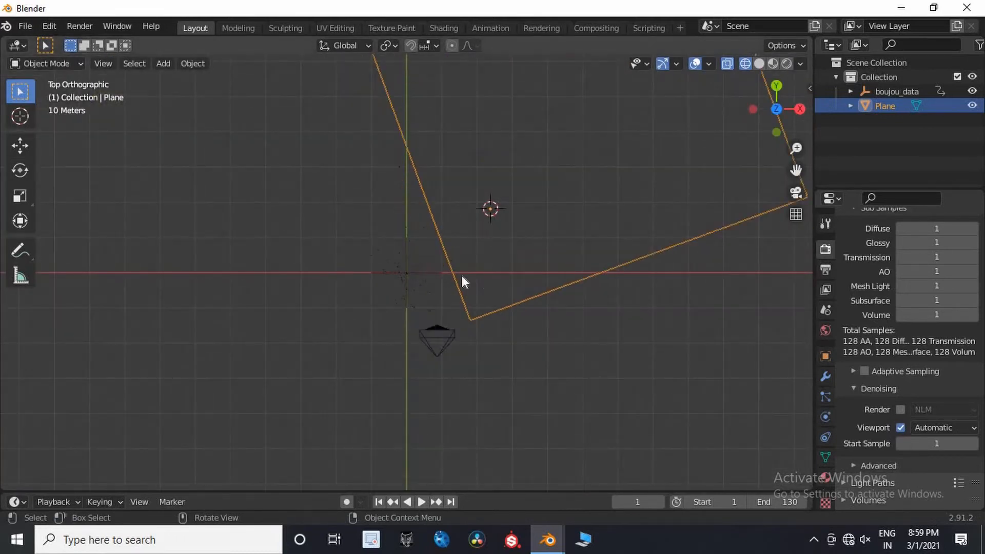
pyautogui.scroll(-5, 436, 303)
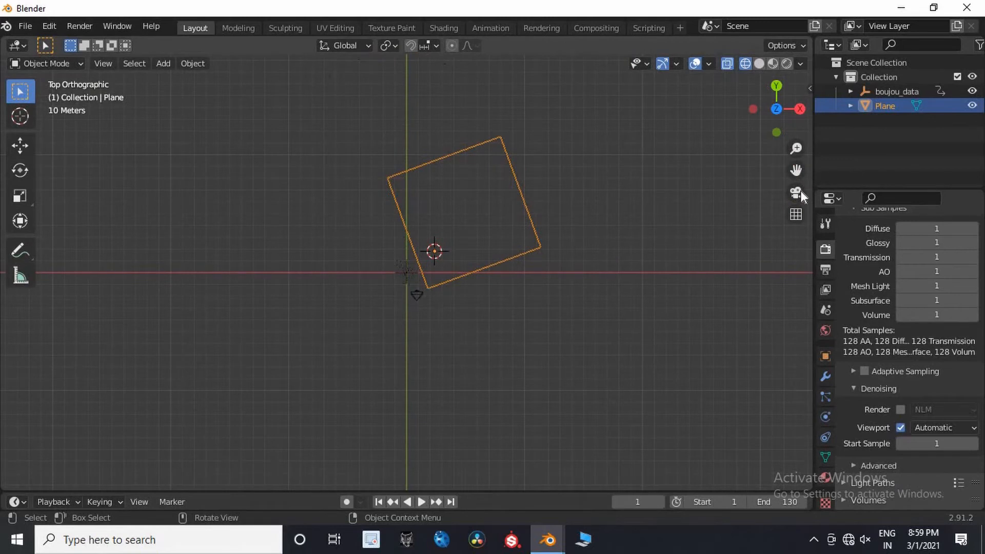
pyautogui.press('KP_0')
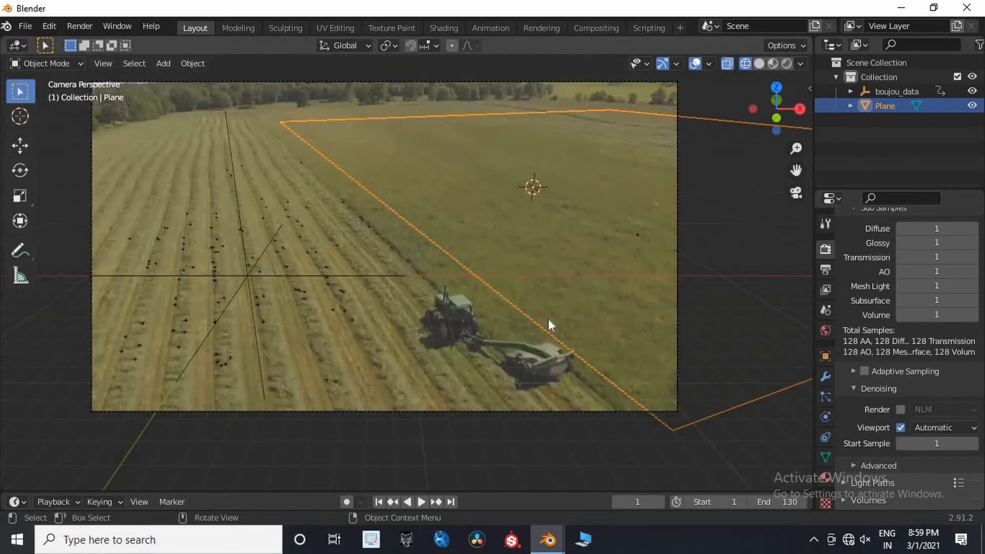
# Play the animation and display the scene in solid shading to check the plane against the footage.
pyautogui.press('space')
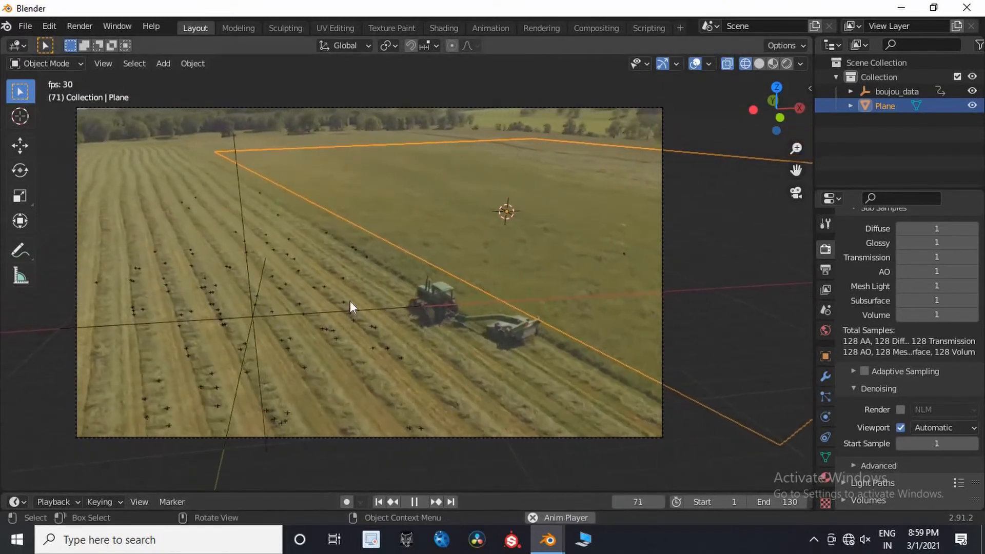
pyautogui.press('z')
pyautogui.click(690, 362)
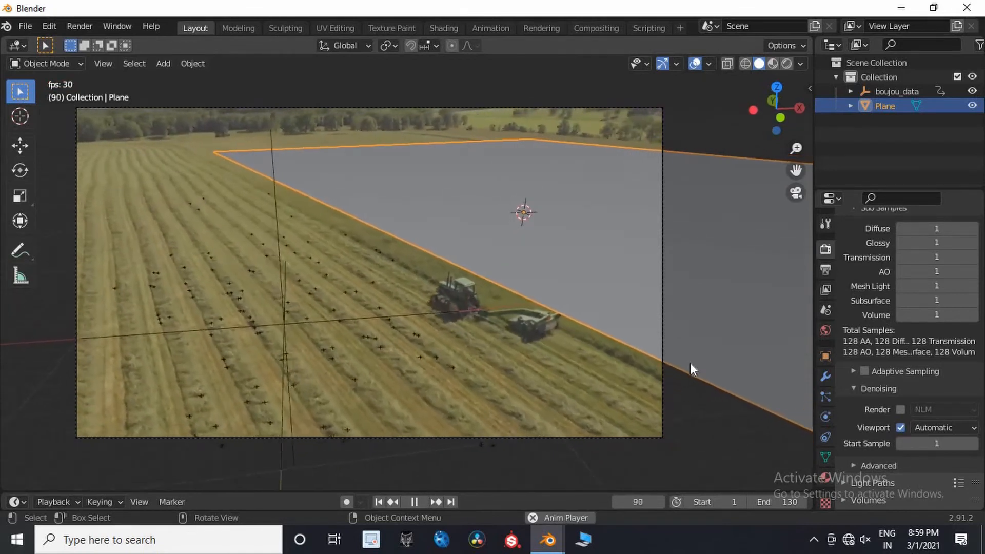
# Stop the animation playback and set the current frame to 126.
pyautogui.press('space')
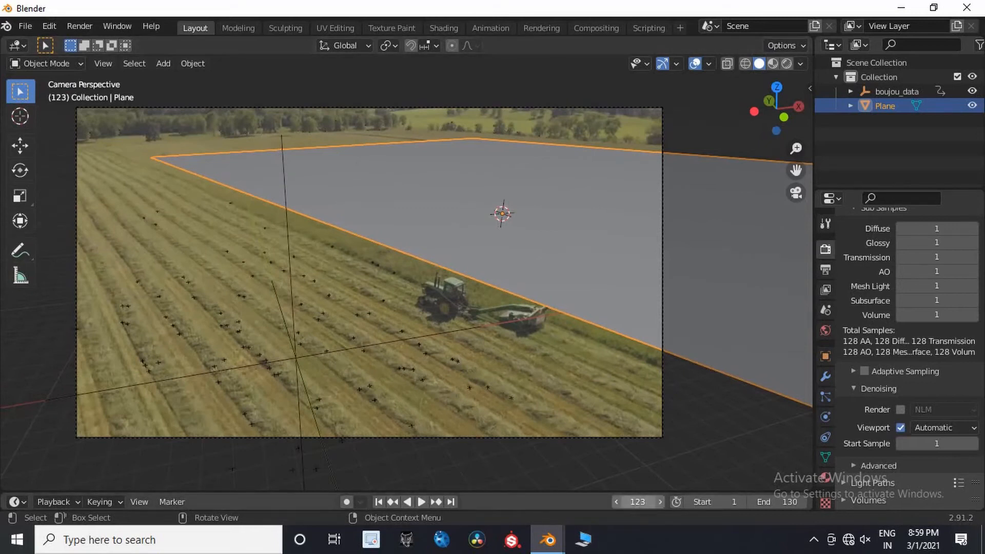
pyautogui.moveTo(643, 501)
pyautogui.mouseDown()
pyautogui.moveTo(673, 501)
pyautogui.moveTo(653, 501)
pyautogui.mouseUp()
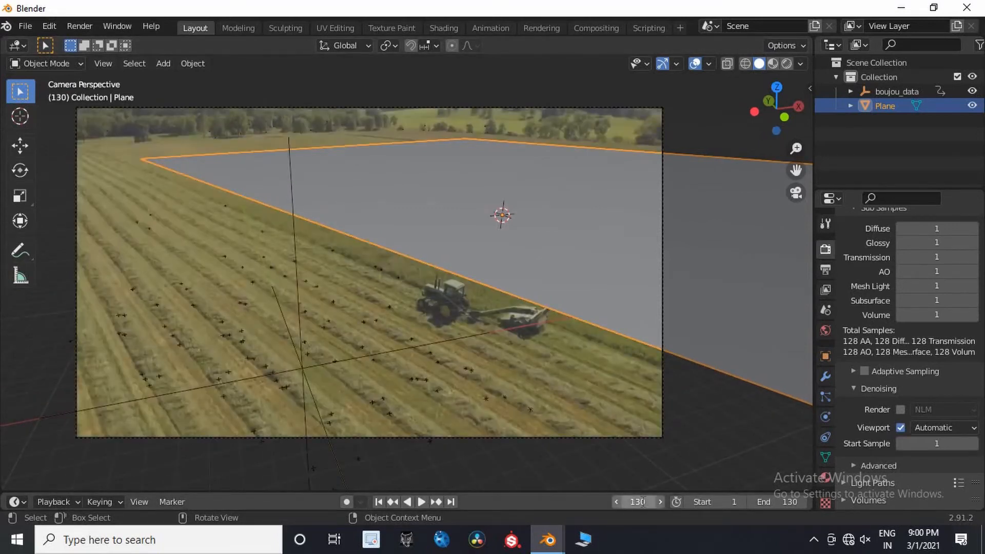
pyautogui.click(641, 502)
pyautogui.write('1')
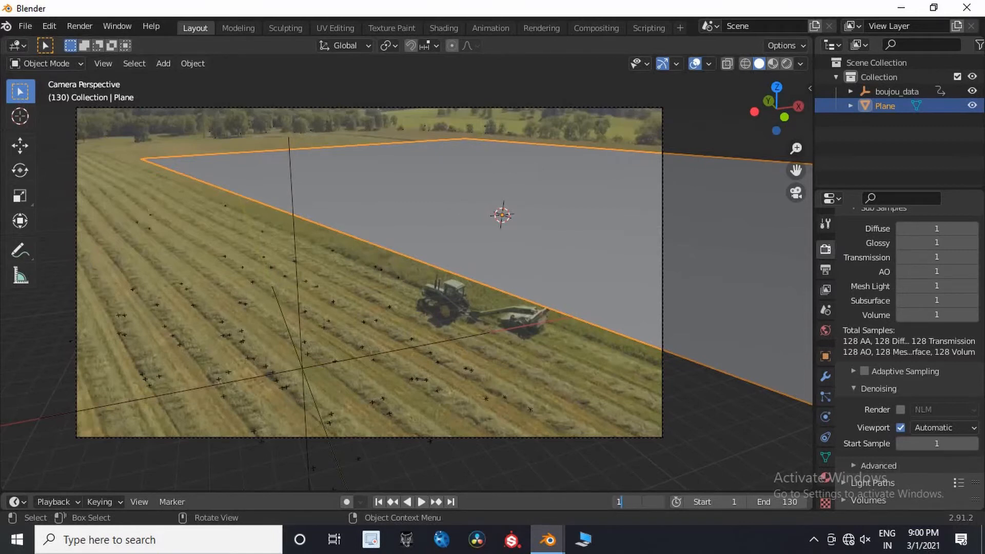
pyautogui.write('36')
pyautogui.press('Return')
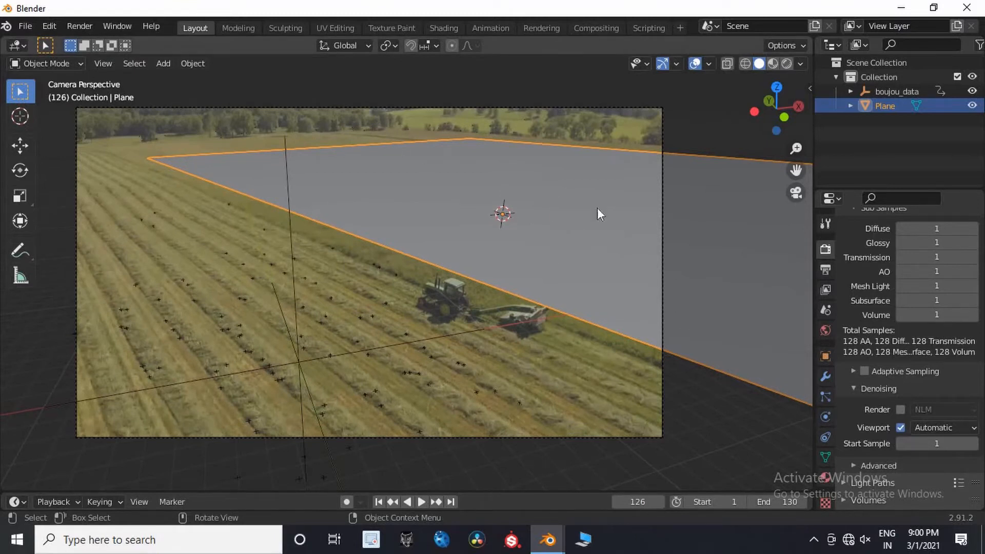
# Split the 3D view side by side, show the Shader Editor in the new area, and create a new material for the plane.
pyautogui.moveTo(810, 38); pyautogui.dragTo(429, 87)
pyautogui.click(447, 45)
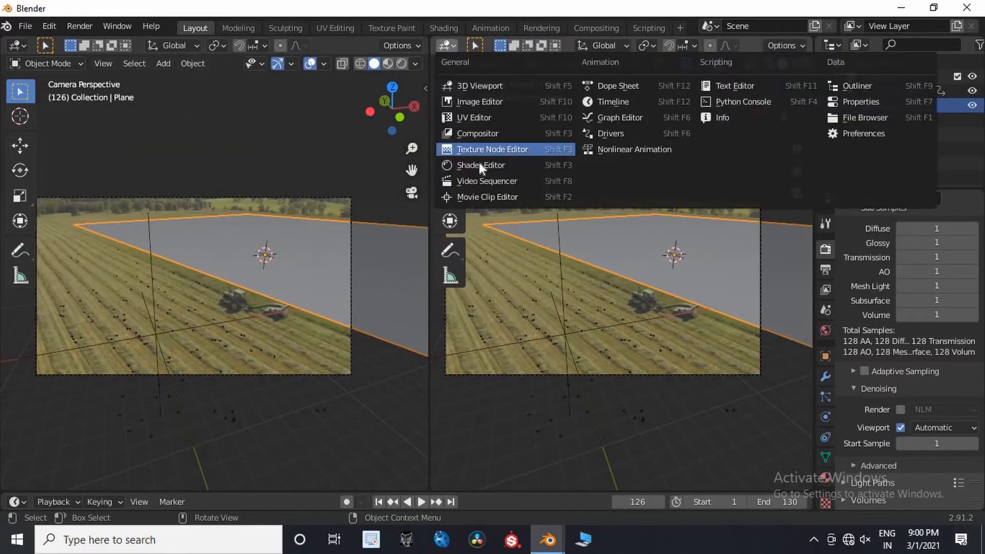
pyautogui.click(480, 165)
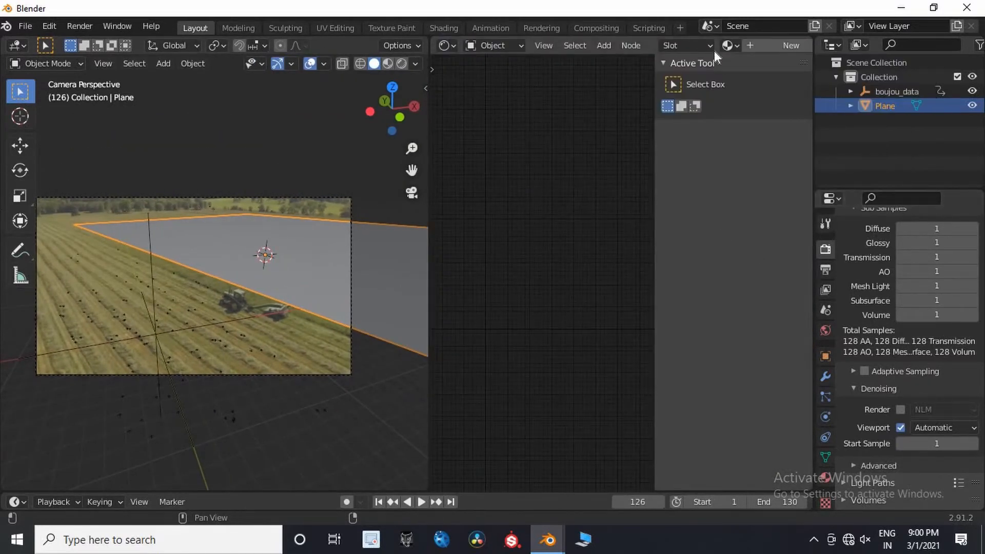
pyautogui.click(790, 45)
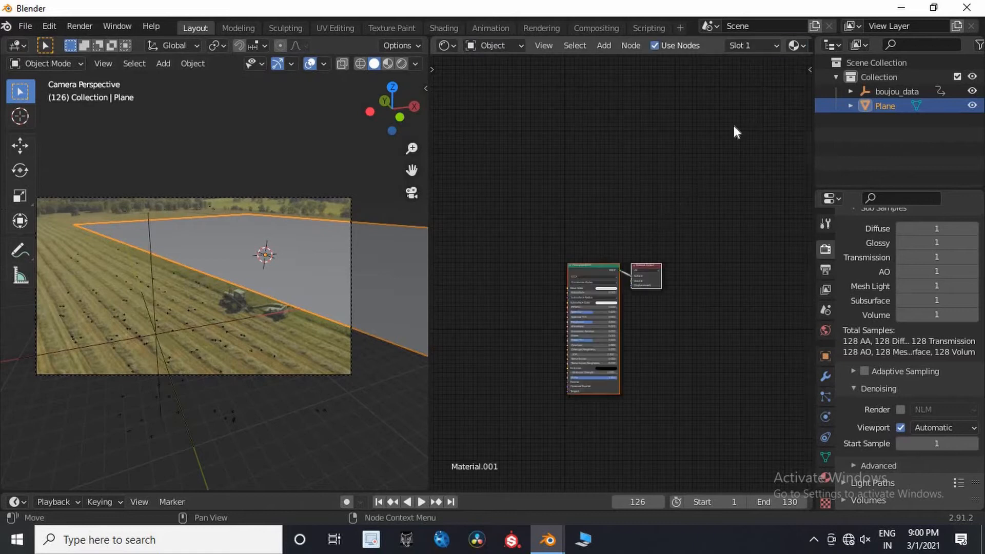
pyautogui.scroll(4, 660, 163)
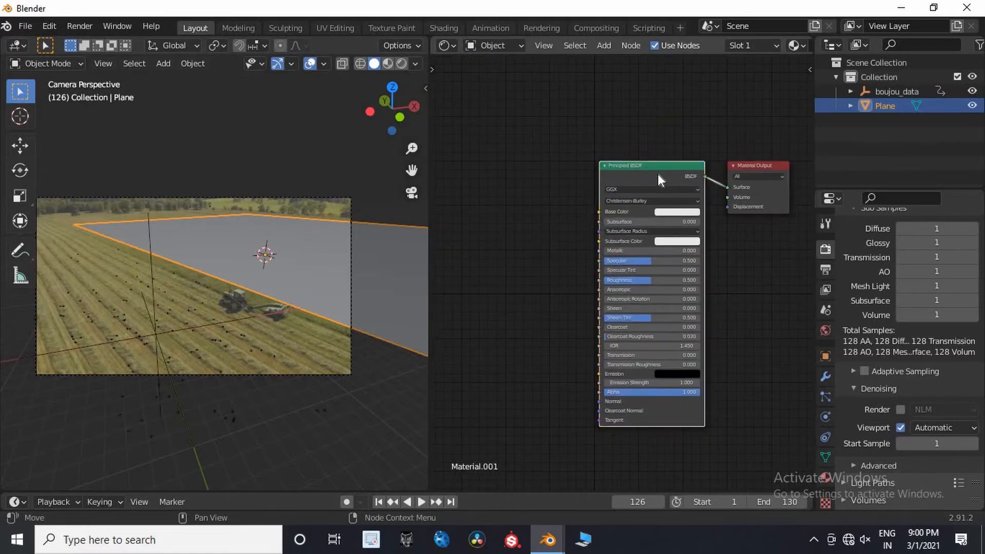
# Add an image texture setup with mapping nodes to the Principled BSDF and load 0126.png from the BASE PLATE folder.
pyautogui.hotkey('ctrl', 't')
pyautogui.moveTo(600, 270); pyautogui.dragTo(708, 284, button='middle')
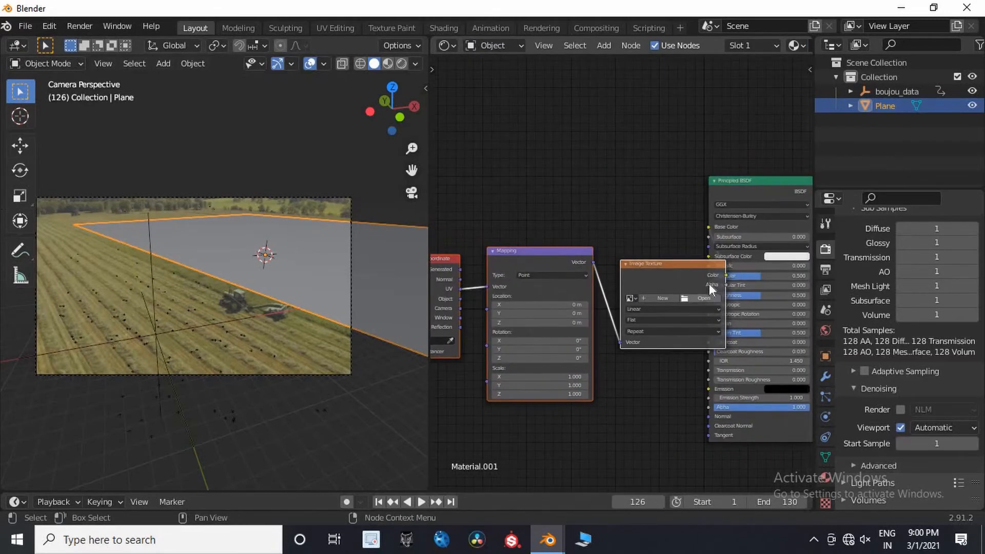
pyautogui.click(704, 298)
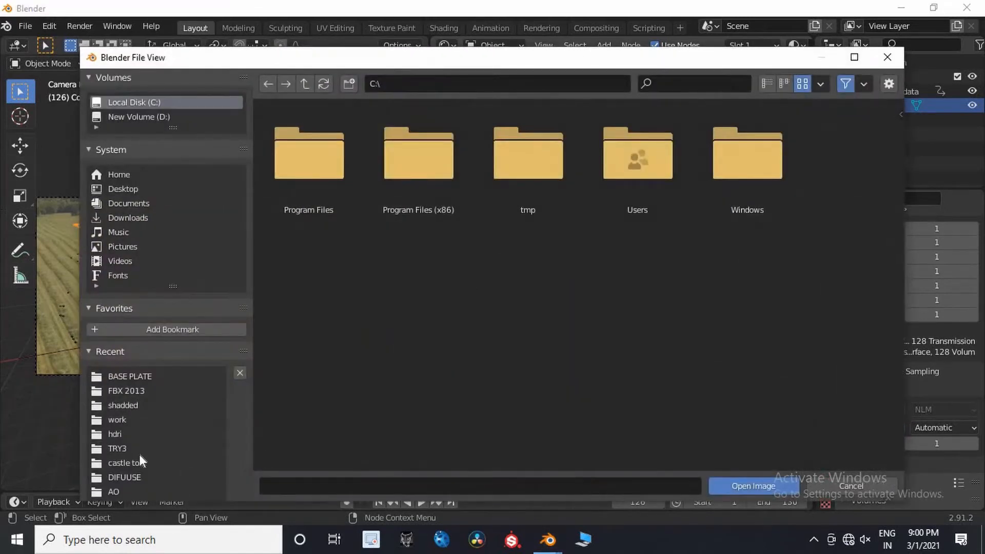
pyautogui.scroll(-1, 118, 405)
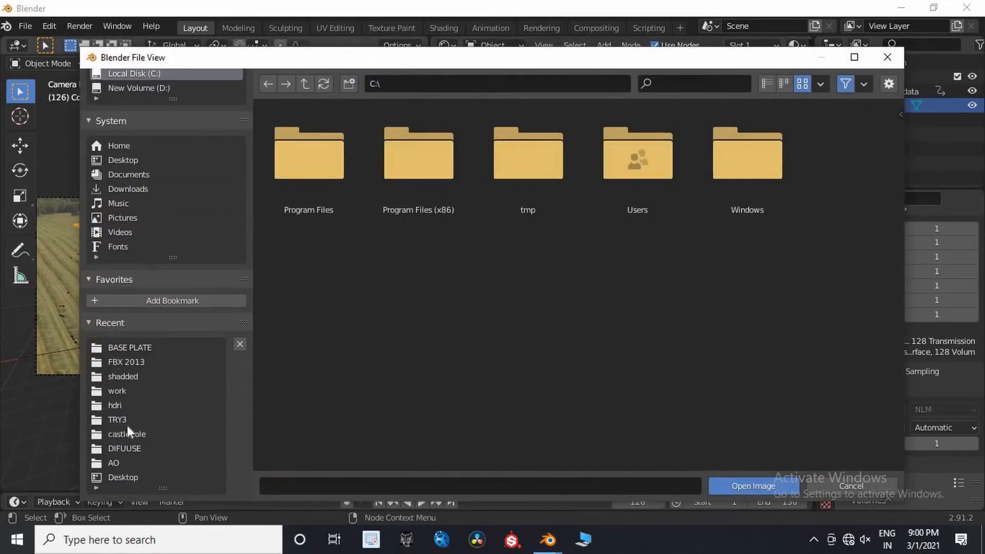
pyautogui.click(146, 348)
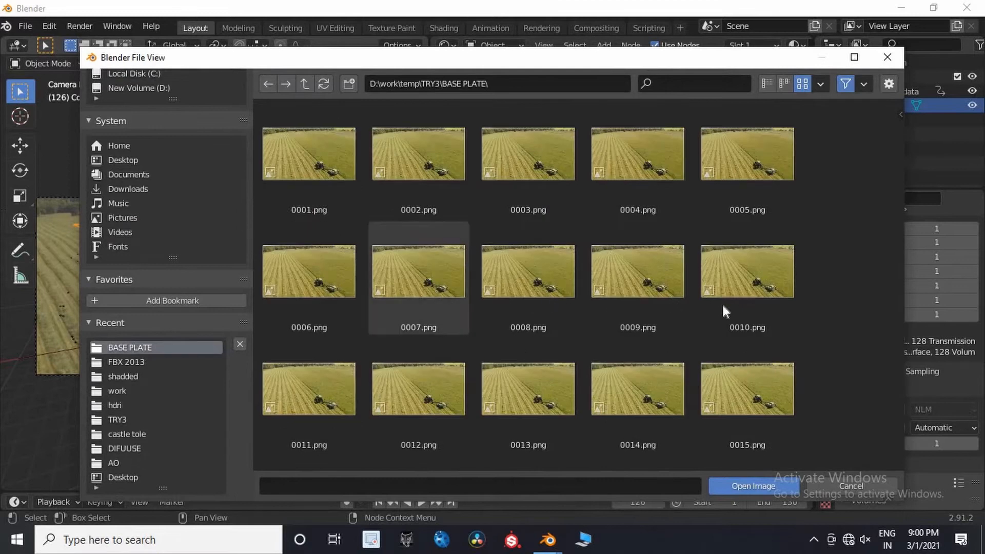
pyautogui.scroll(-3, 723, 306)
pyautogui.scroll(-12, 728, 313)
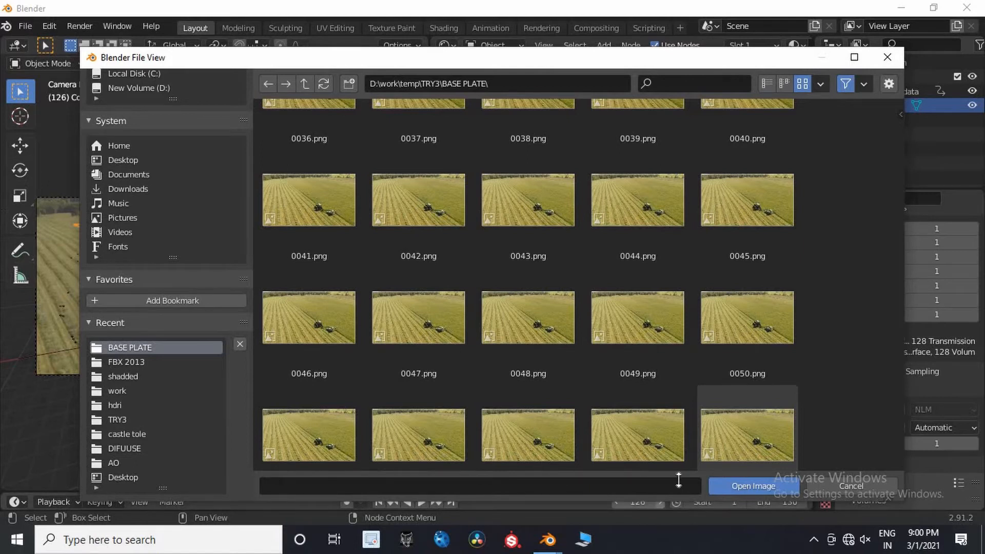
pyautogui.moveTo(679, 486); pyautogui.dragTo(678, 464)
pyautogui.scroll(-14, 714, 349)
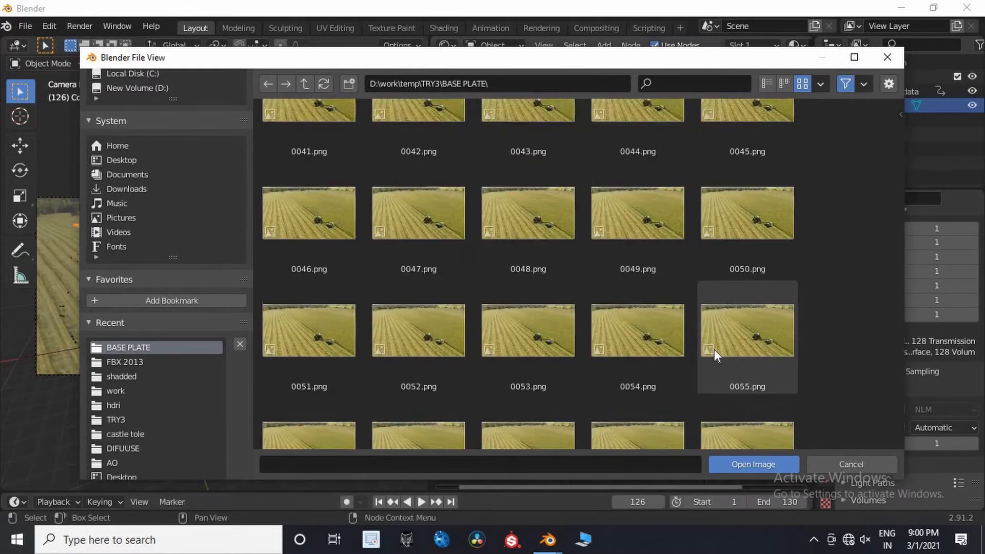
pyautogui.scroll(-15, 699, 377)
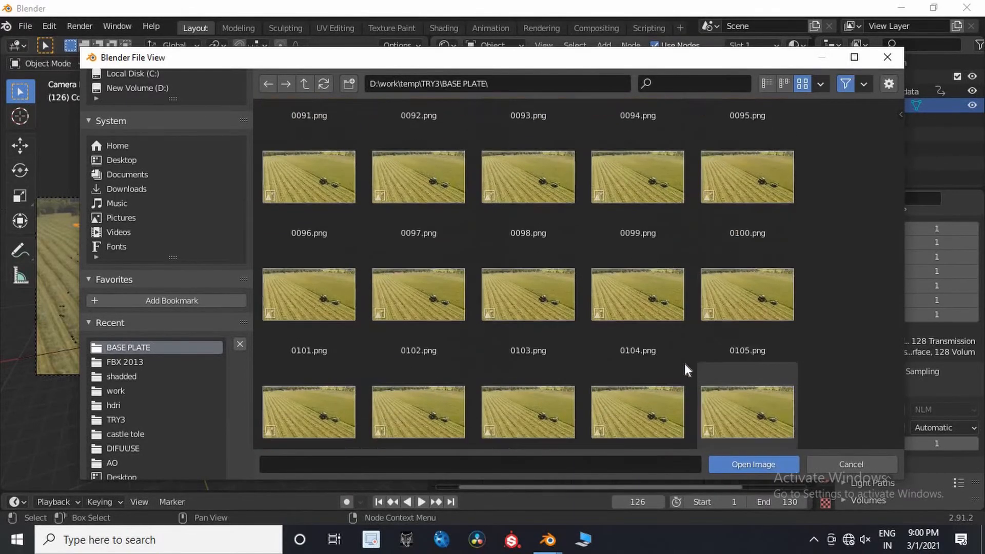
pyautogui.click(316, 377)
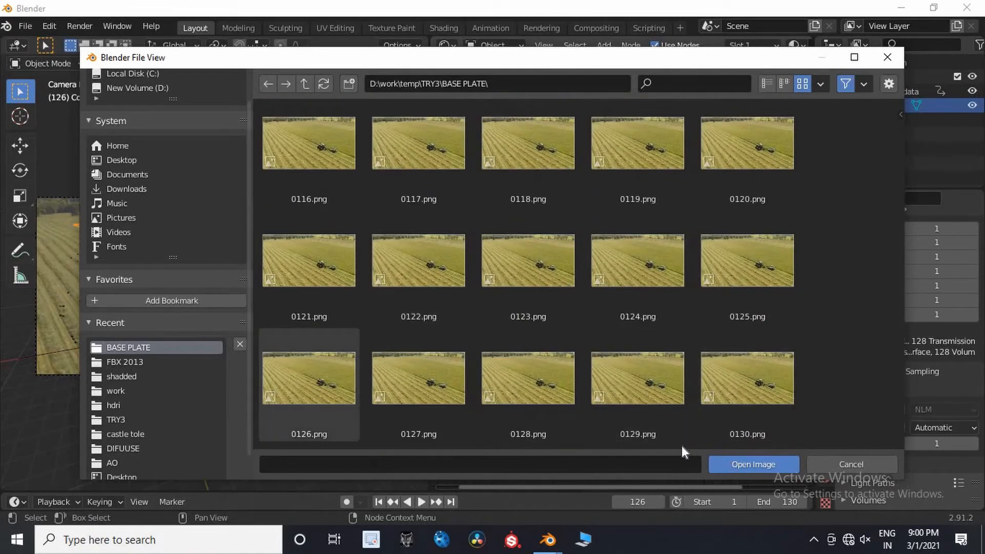
pyautogui.click(737, 463)
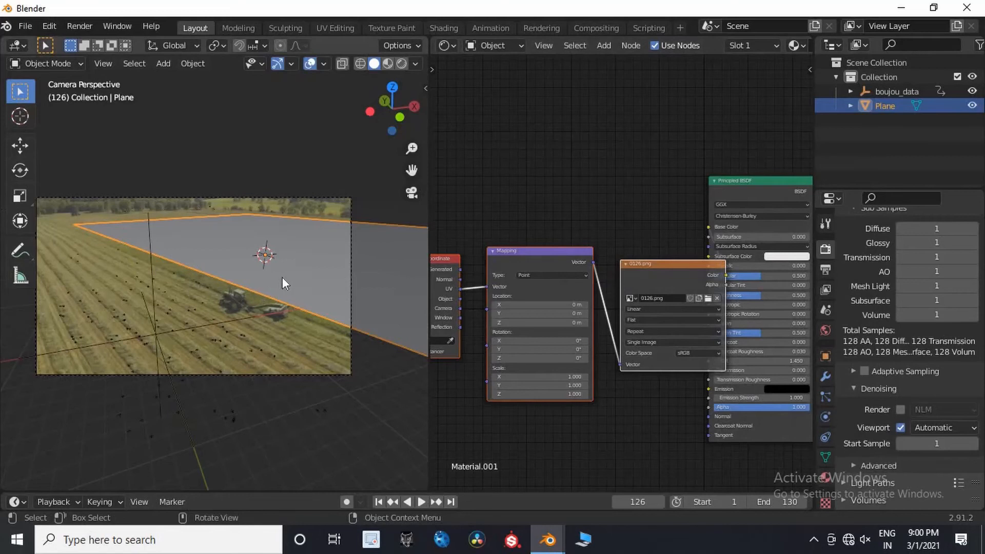
# Display the plane in Material Preview shading and project its UVs from the camera view.
pyautogui.press('Tab')
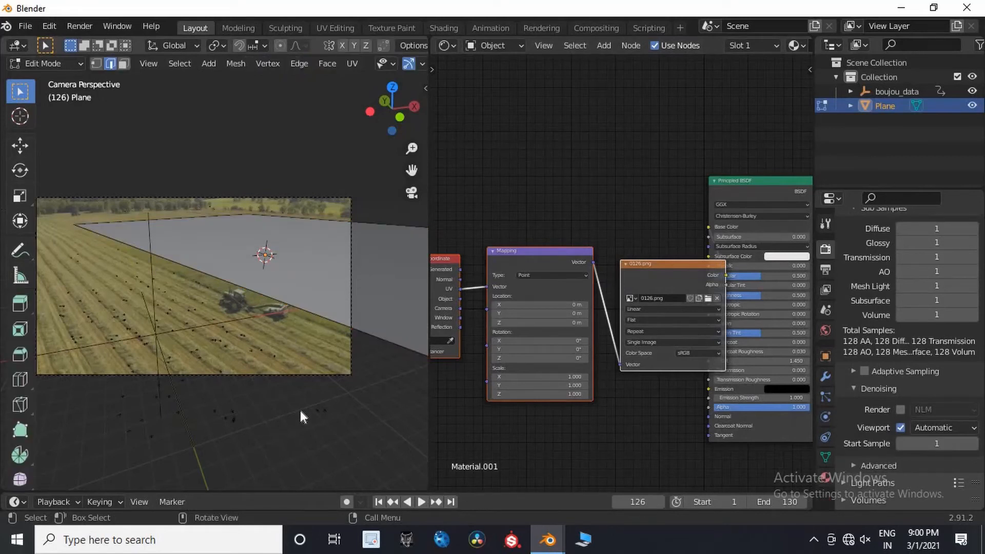
pyautogui.press('z')
pyautogui.click(298, 393)
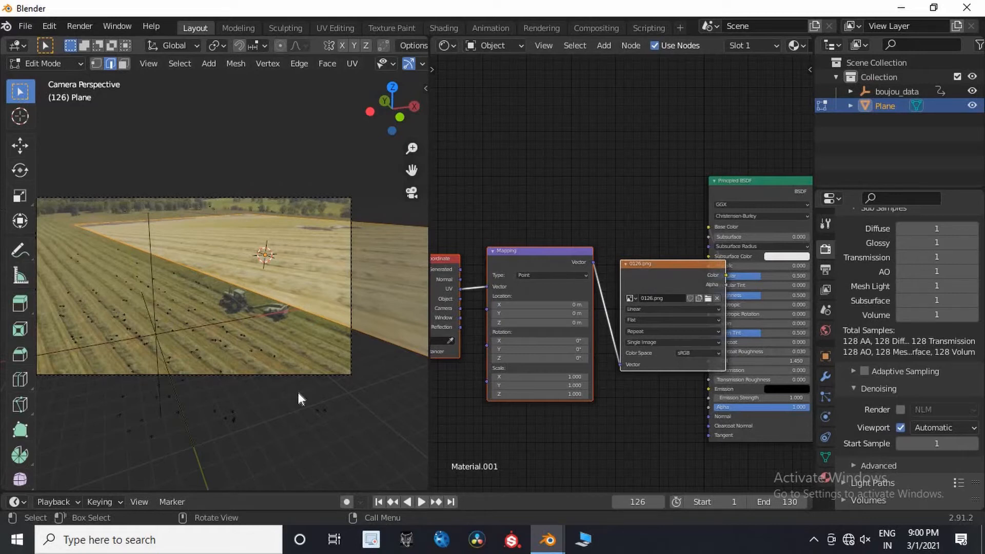
pyautogui.press('u')
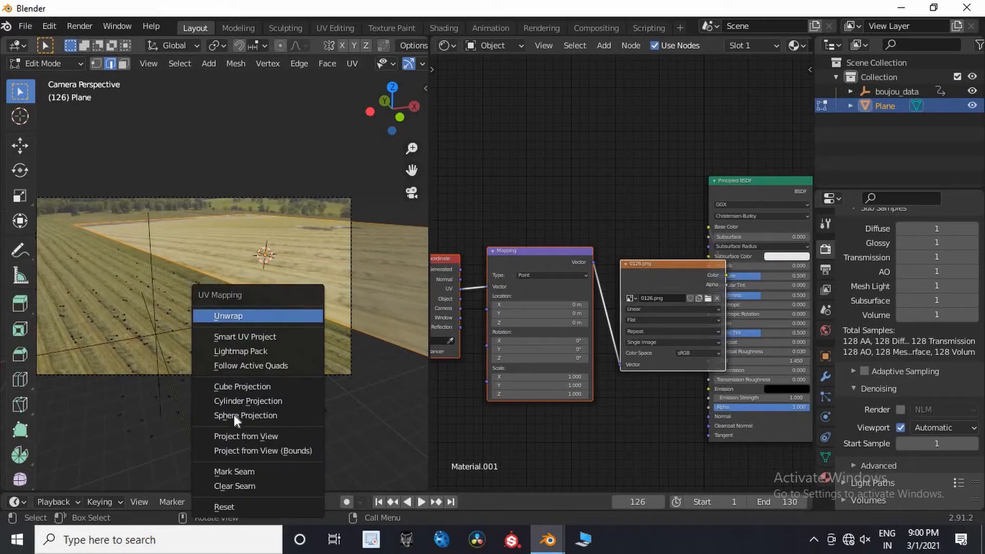
pyautogui.click(259, 440)
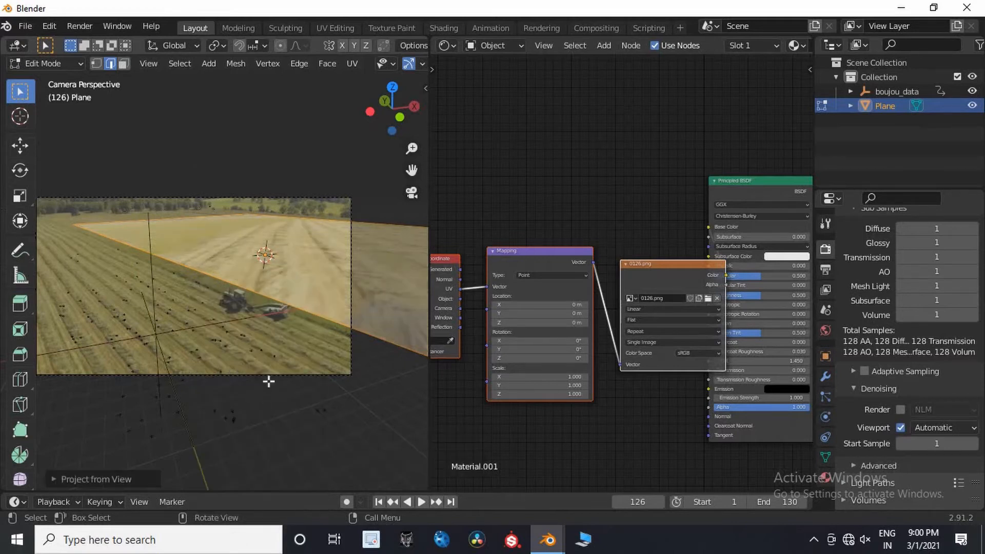
pyautogui.moveTo(292, 296)
pyautogui.keyDown('shift'); pyautogui.mouseDown(button='middle')
pyautogui.moveTo(277, 307)
pyautogui.moveTo(292, 296)
pyautogui.mouseUp(button='middle'); pyautogui.keyUp('shift')
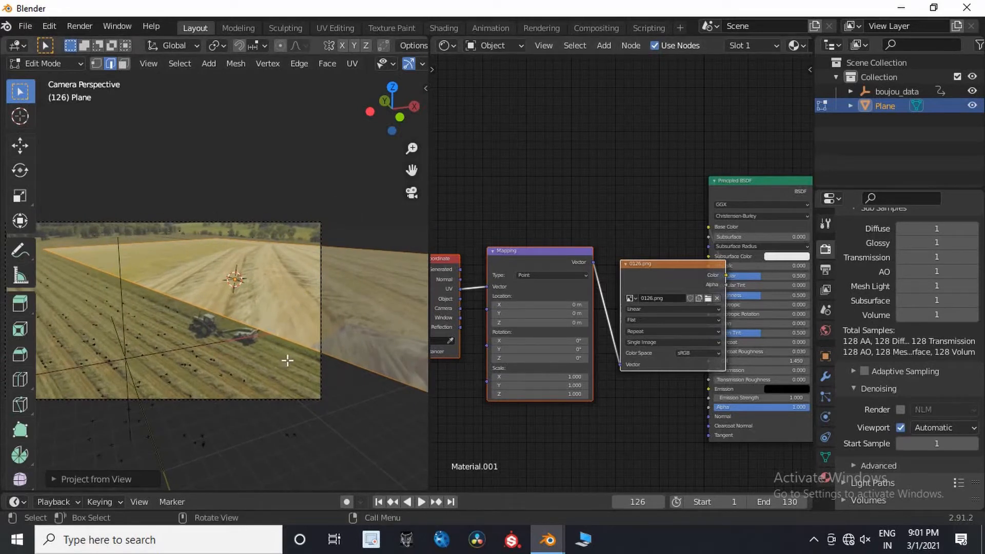
pyautogui.scroll(2, 314, 300)
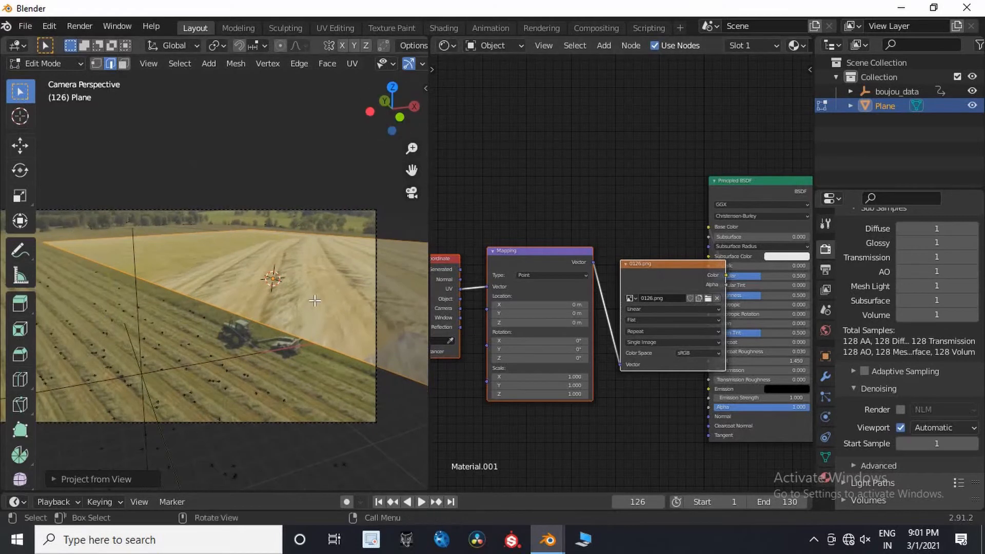
pyautogui.press('u')
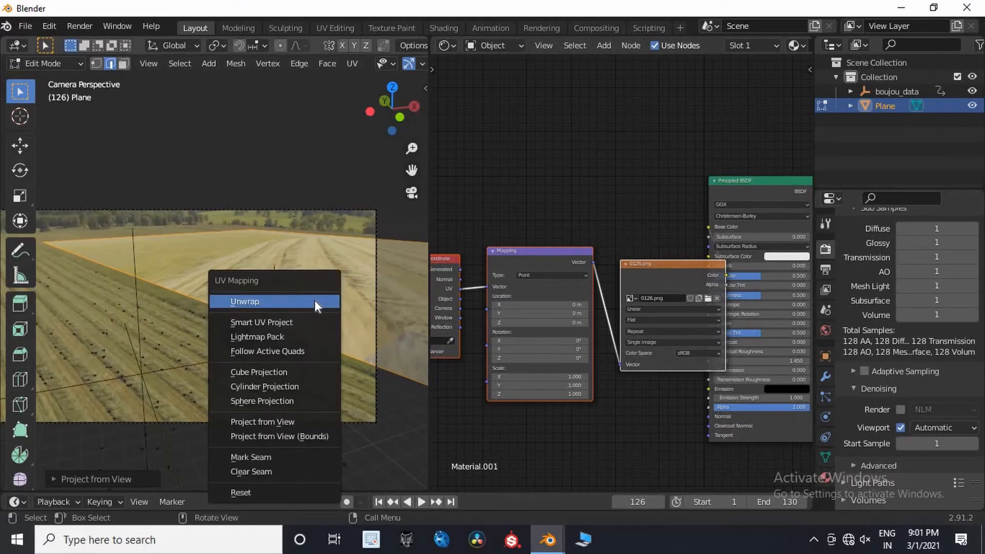
pyautogui.click(315, 301)
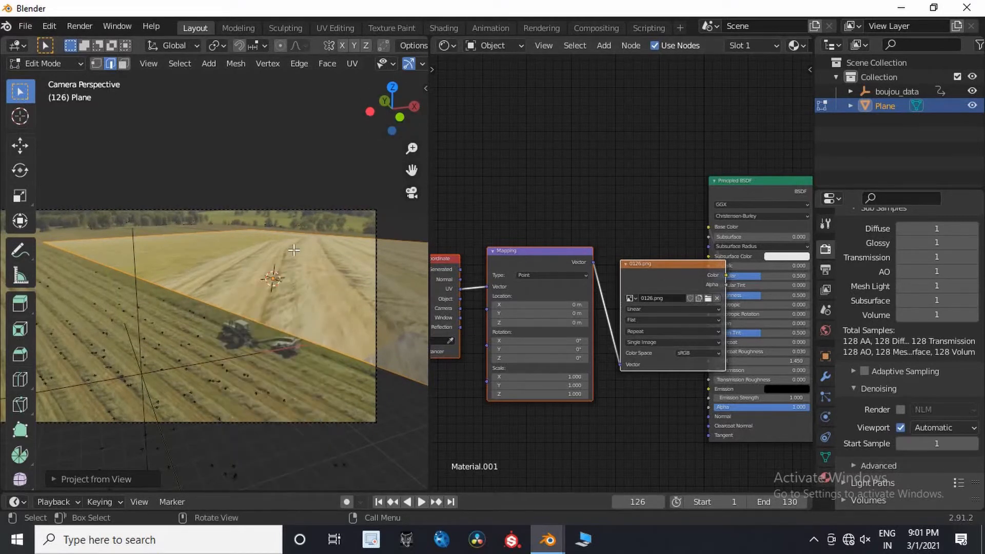
pyautogui.press('Tab')
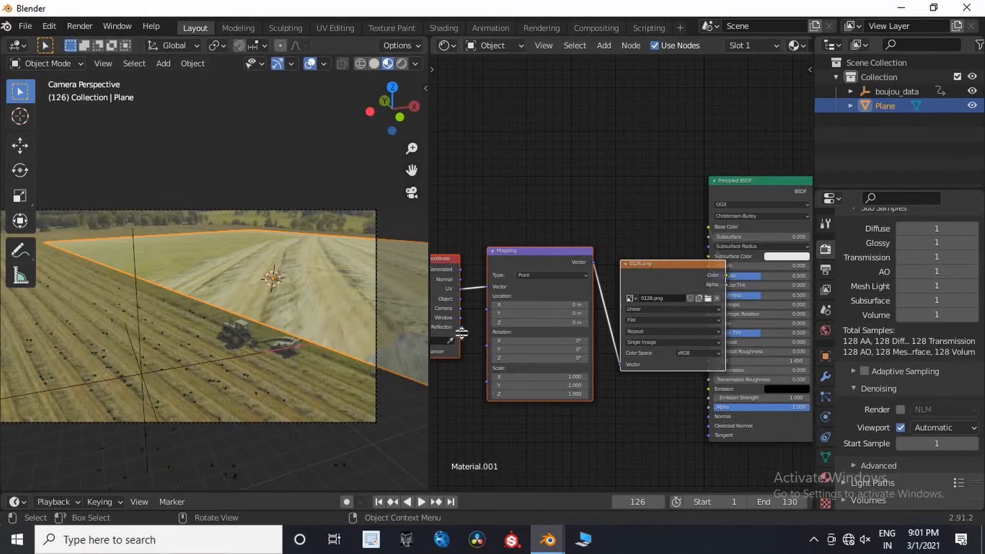
# Split the node area horizontally, show the UV Editor in the upper part, and enter Edit Mode on the plane to display its UVs.
pyautogui.click(461, 283)
pyautogui.click(447, 45)
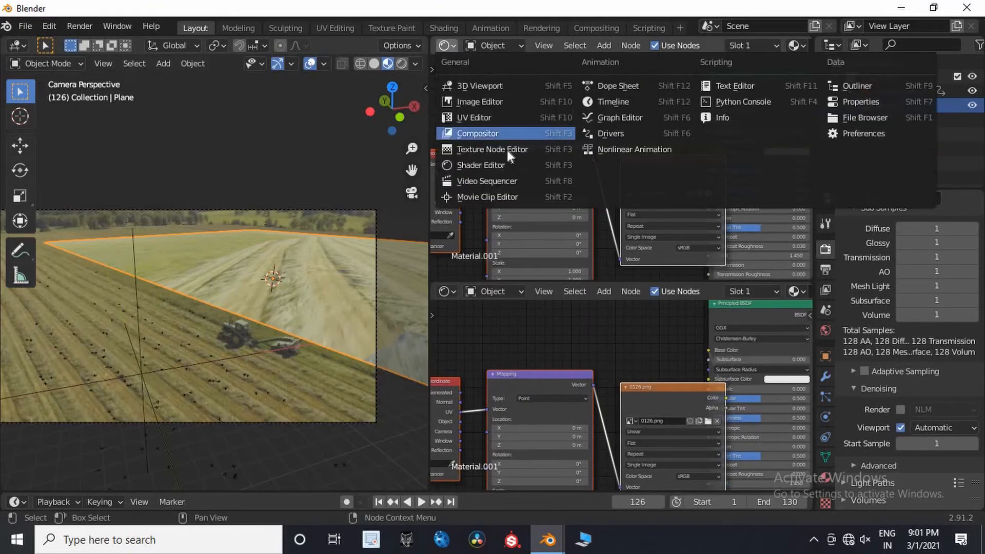
pyautogui.click(521, 99)
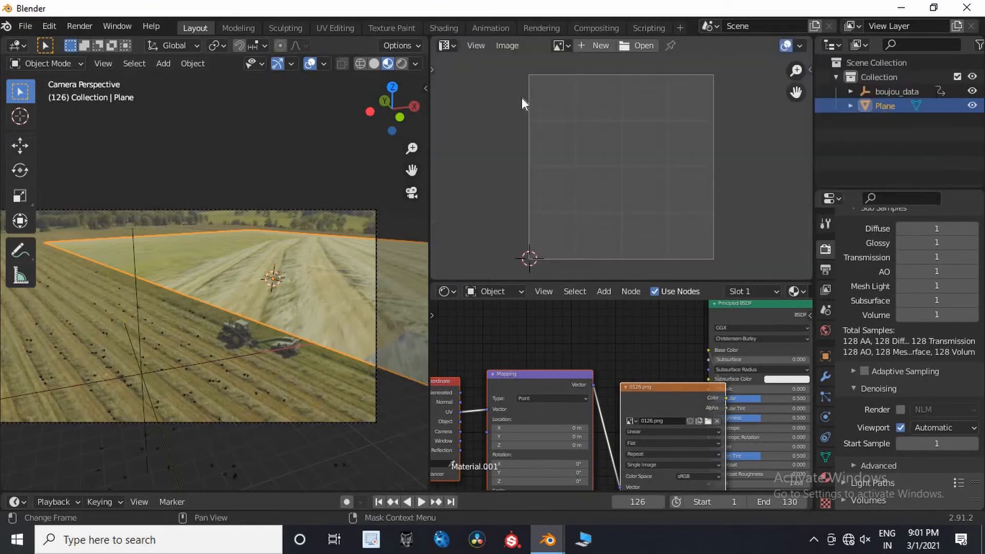
pyautogui.click(451, 44)
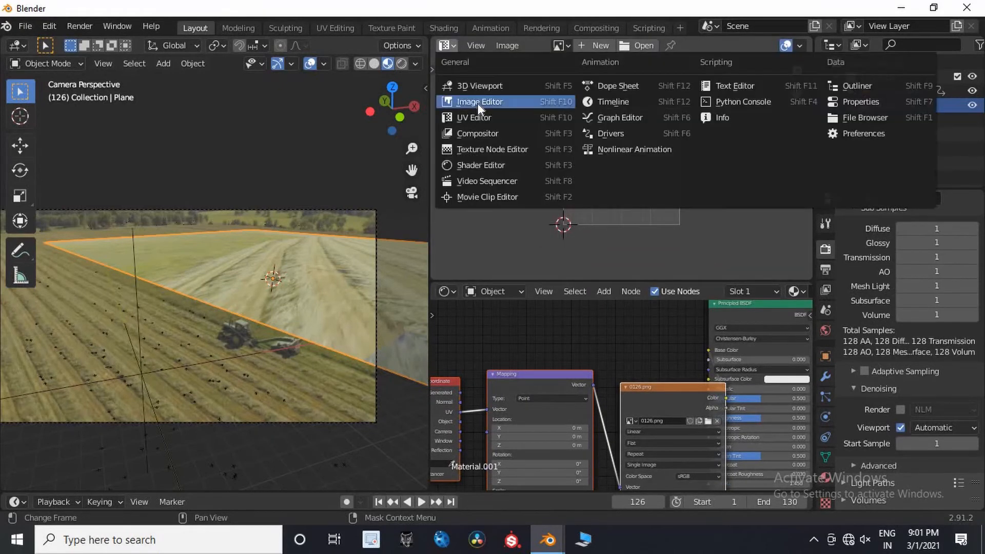
pyautogui.click(478, 103)
pyautogui.click(452, 47)
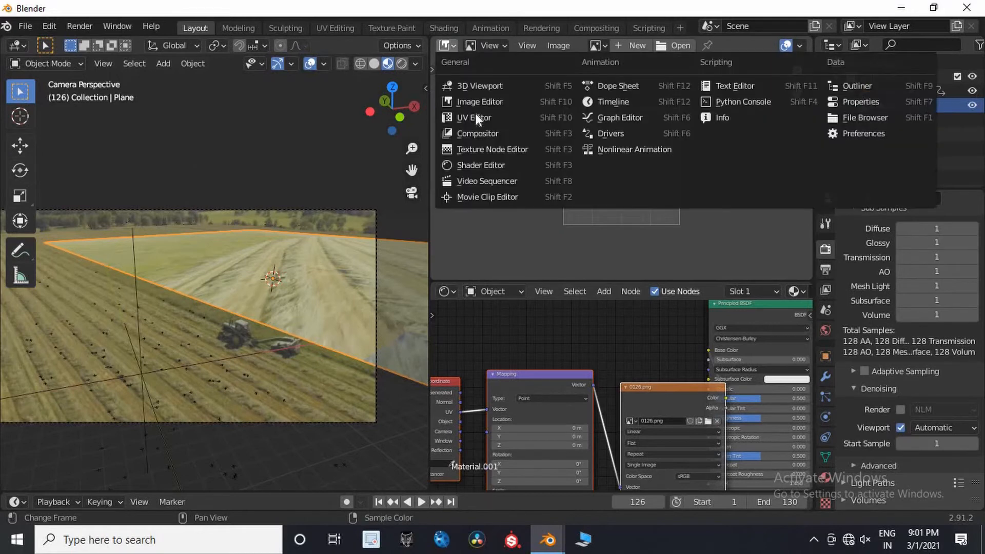
pyautogui.click(474, 117)
pyautogui.press('Tab')
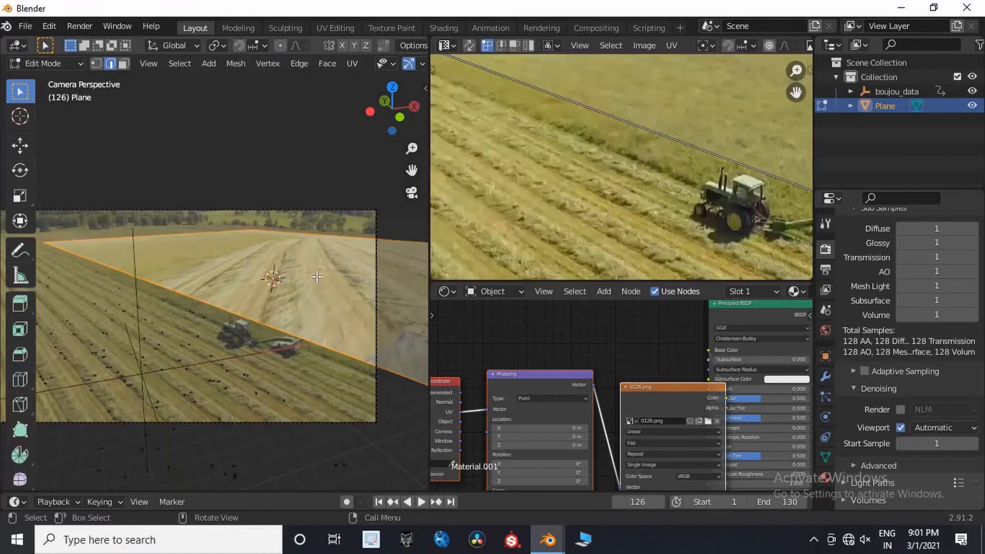
# Switch to face selection and apply a standard Unwrap to the plane's face.
pyautogui.scroll(-5, 353, 252)
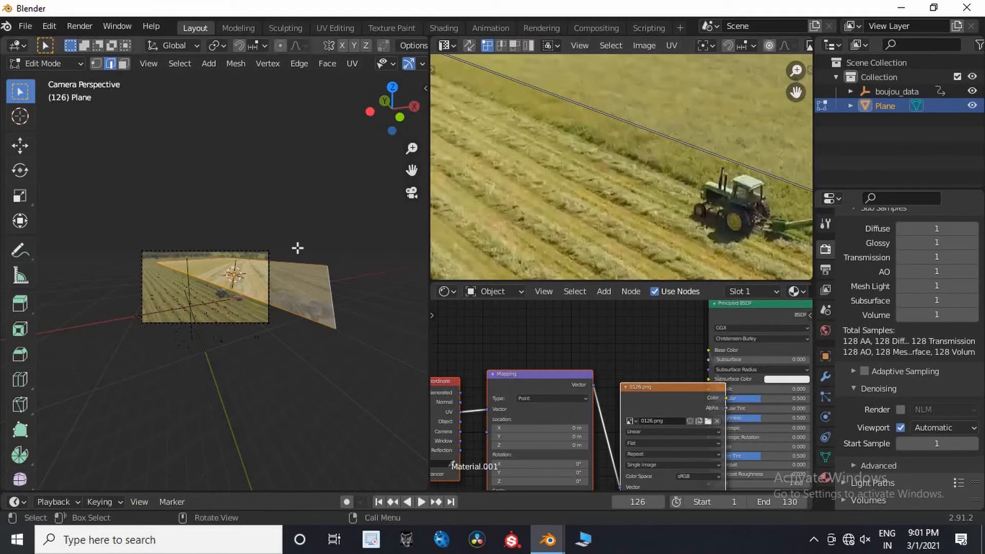
pyautogui.press('3')
pyautogui.rightClick(231, 242)
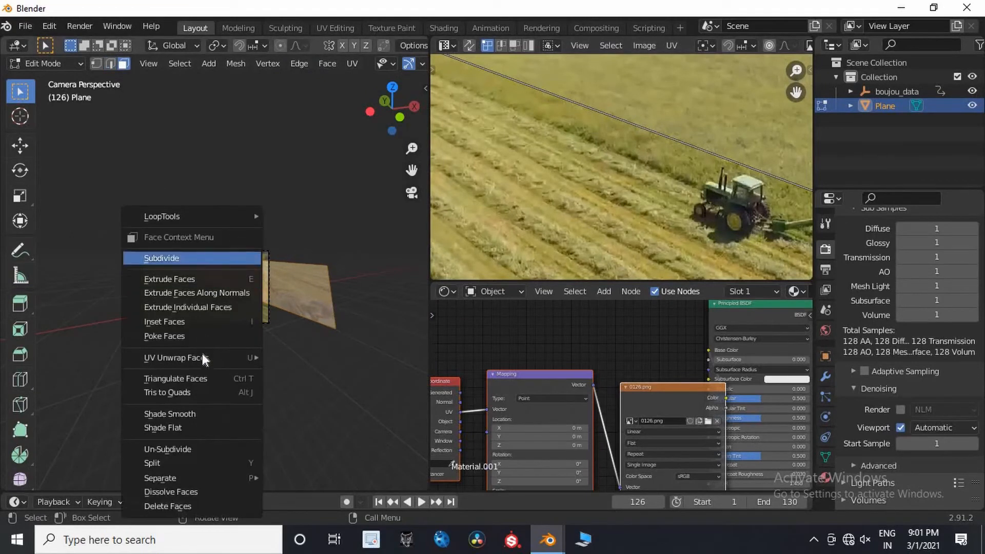
pyautogui.moveTo(246, 357)
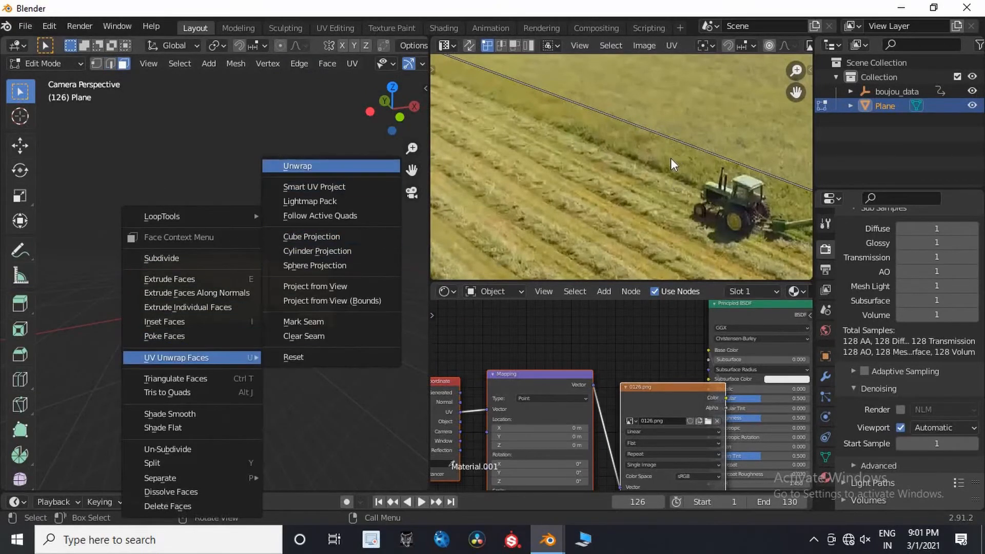
pyautogui.click(339, 165)
# Try scaling the plane's whole UV face down to about half size and moving it onto the uncut grass in the image.
pyautogui.scroll(-3, 707, 149)
pyautogui.press('a')
pyautogui.press('s')
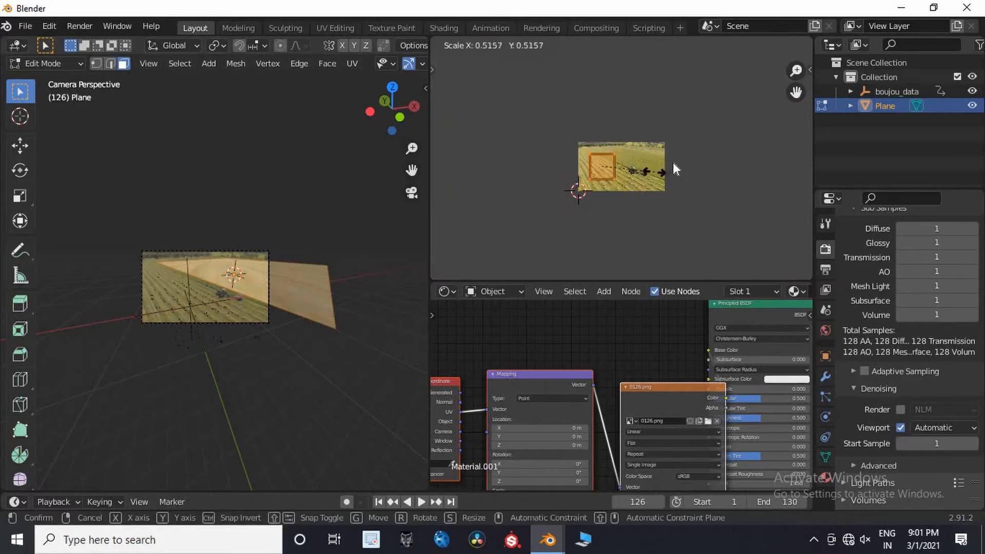
pyautogui.click(623, 209)
pyautogui.scroll(4, 623, 208)
pyautogui.press('g')
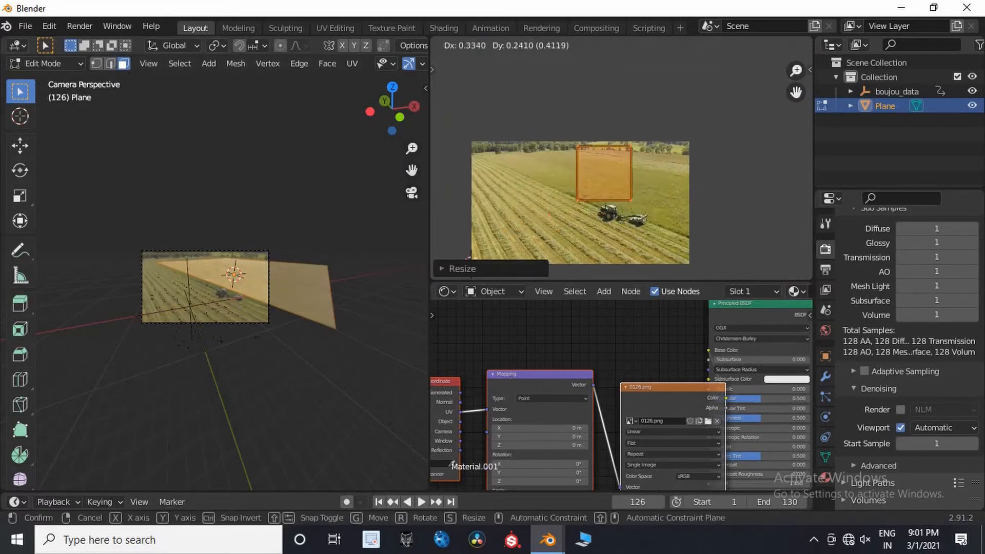
pyautogui.press('Return')
# Try shrinking the UV face further, placing it on clean grass just above the tractor, and leave Edit Mode to check the texture.
pyautogui.press('s')
pyautogui.click(681, 197)
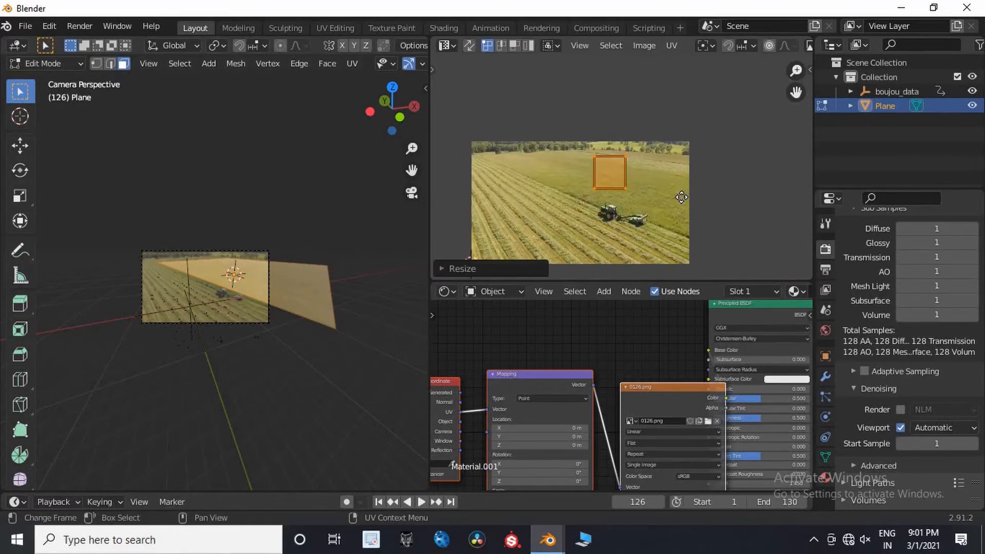
pyautogui.press('g')
pyautogui.click(266, 225)
pyautogui.scroll(3, 257, 275)
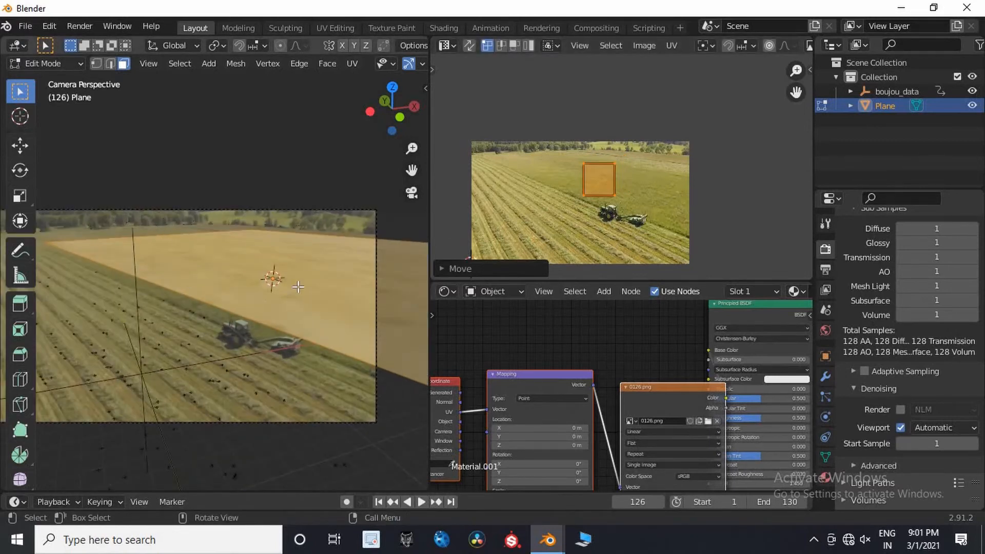
pyautogui.press('Tab')
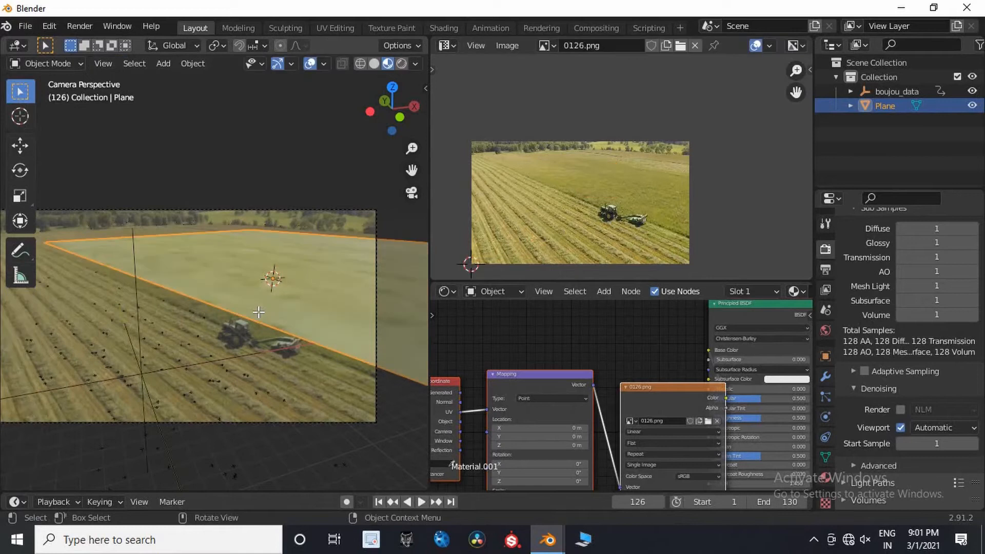
# Re-enter Edit Mode, project the plane's UVs from the camera view, and return to Object Mode.
pyautogui.press('Tab')
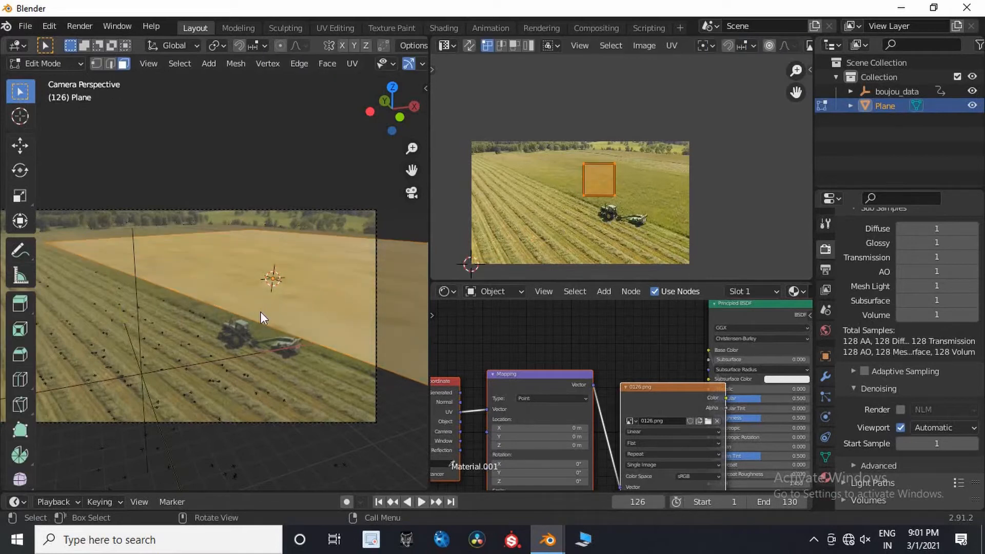
pyautogui.press('u')
pyautogui.click(206, 433)
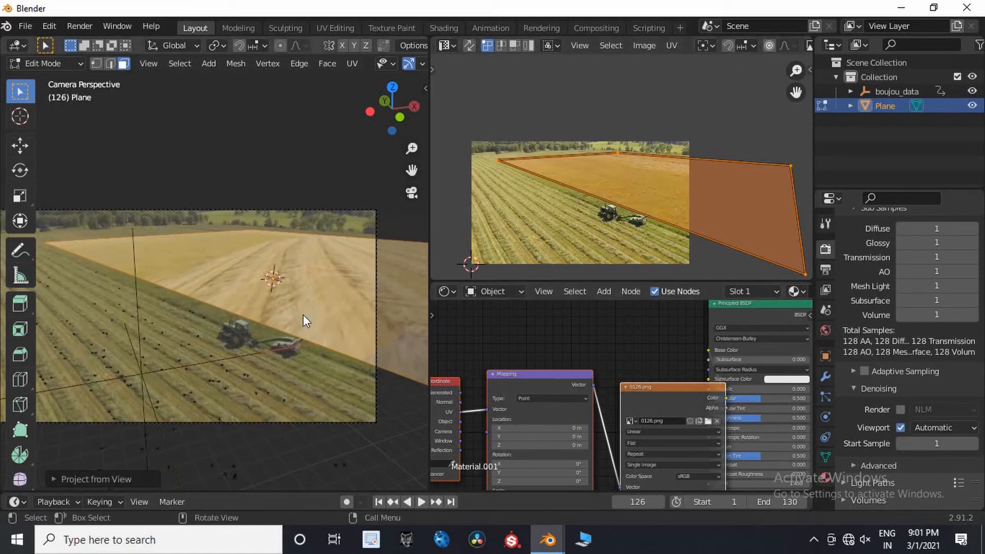
pyautogui.press('Tab')
pyautogui.scroll(-3, 270, 275)
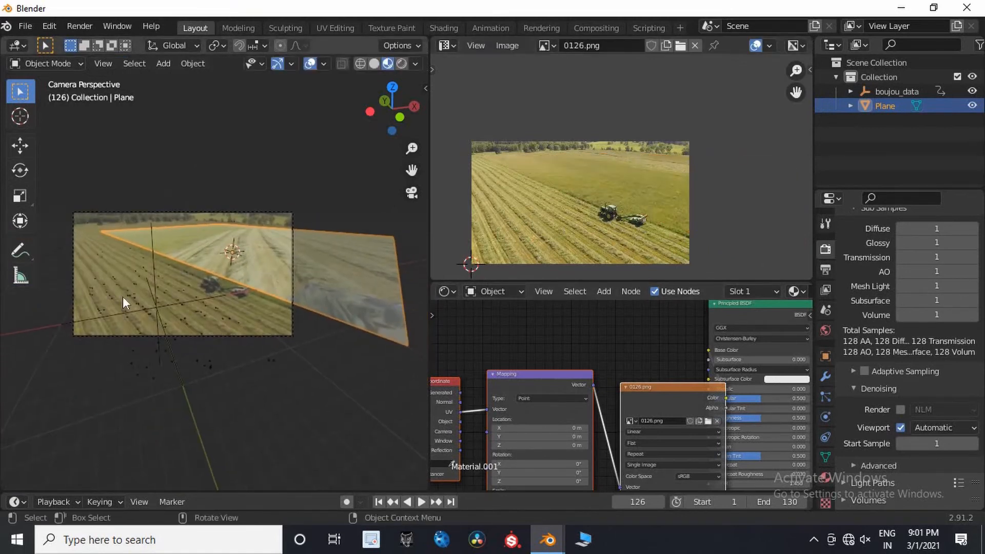
pyautogui.keyDown('shift'); pyautogui.moveTo(422, 309); pyautogui.dragTo(445, 314, button='middle'); pyautogui.keyUp('shift')
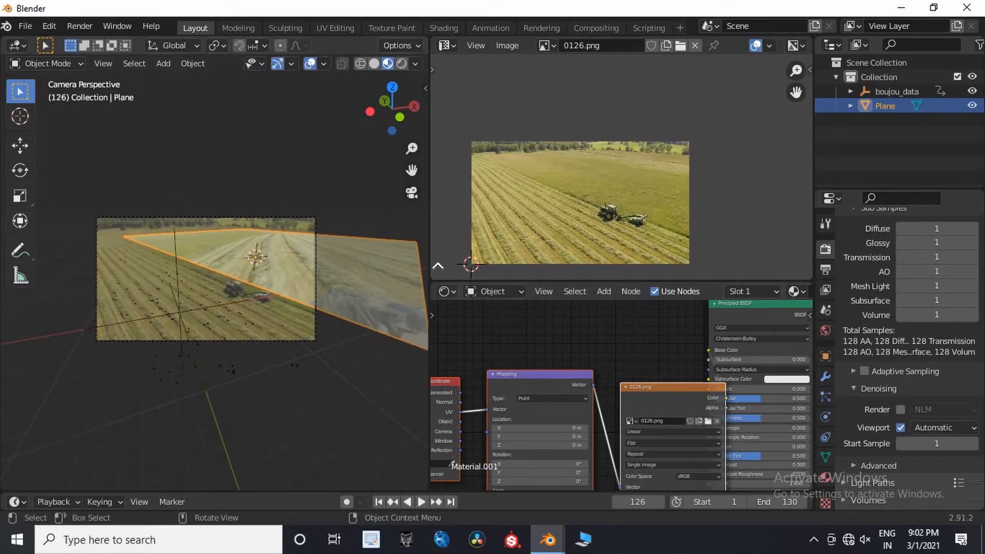
# Merge the UV Editor area back into the Shader Editor and readjust the width shared with the 3D viewport.
pyautogui.moveTo(450, 212); pyautogui.dragTo(445, 229)
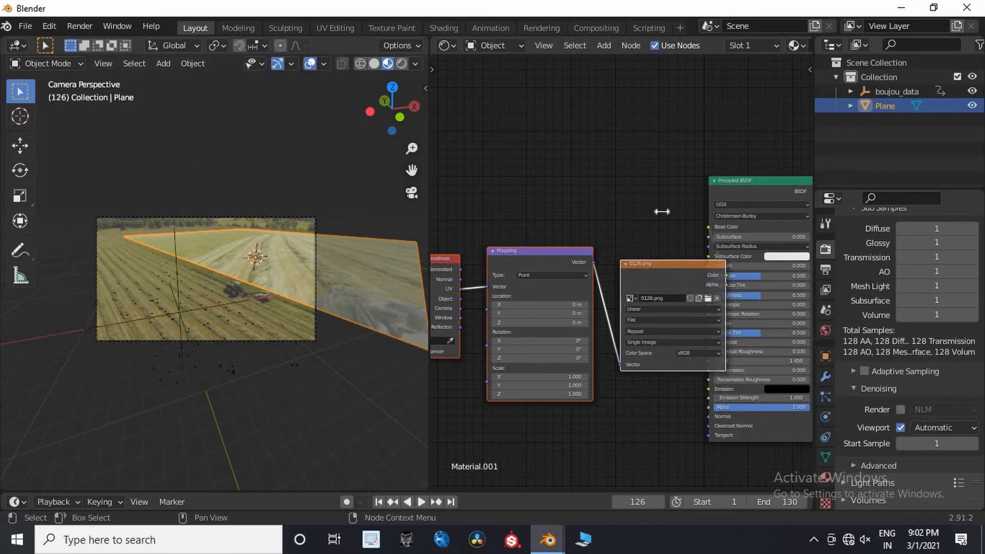
pyautogui.moveTo(661, 211); pyautogui.dragTo(657, 211)
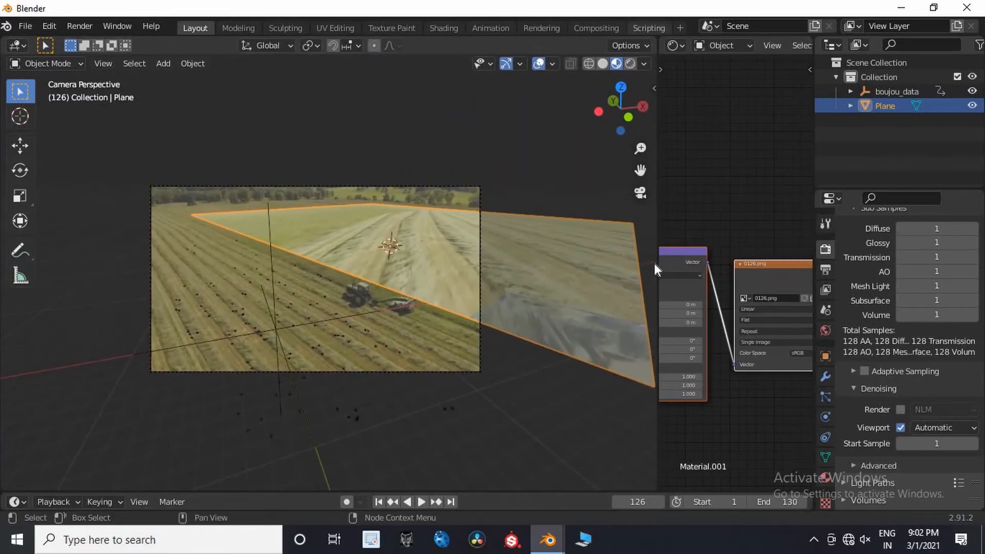
pyautogui.moveTo(654, 263); pyautogui.dragTo(503, 259)
# Move the texture coordinate, mapping and image texture nodes away from the Principled BSDF to leave a gap between them.
pyautogui.press('Home')
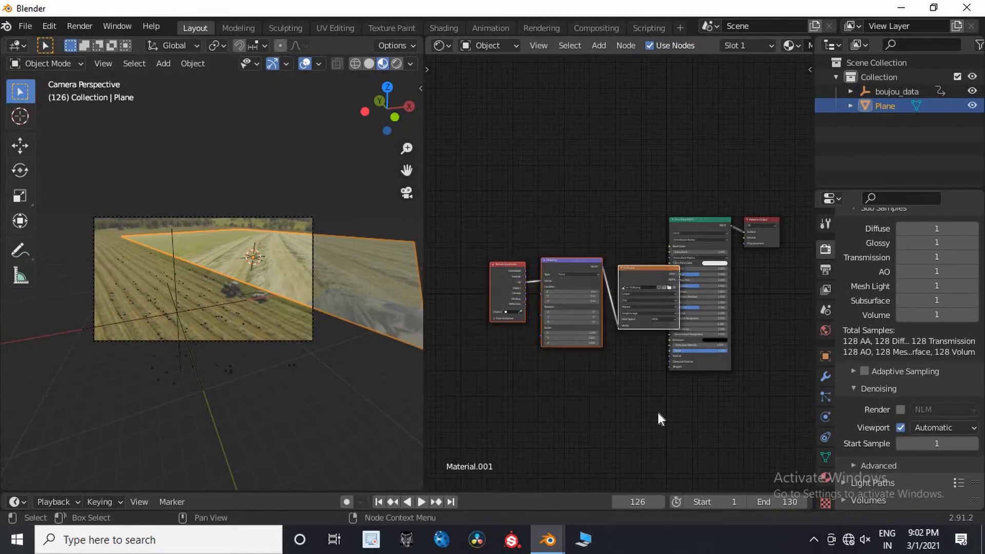
pyautogui.scroll(6, 508, 281)
pyautogui.scroll(-9, 475, 279)
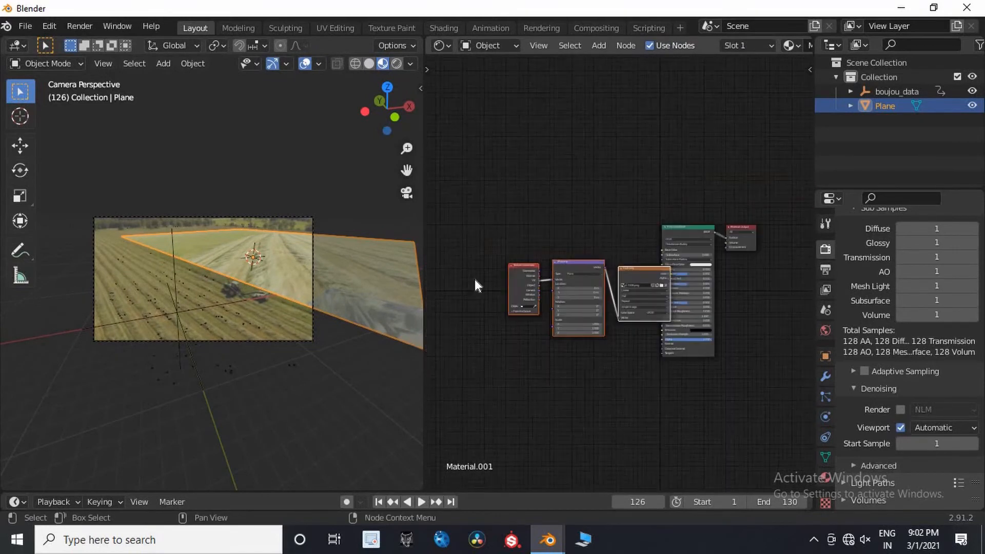
pyautogui.moveTo(653, 312); pyautogui.dragTo(594, 302)
pyautogui.scroll(1, 622, 280)
pyautogui.scroll(2, 621, 279)
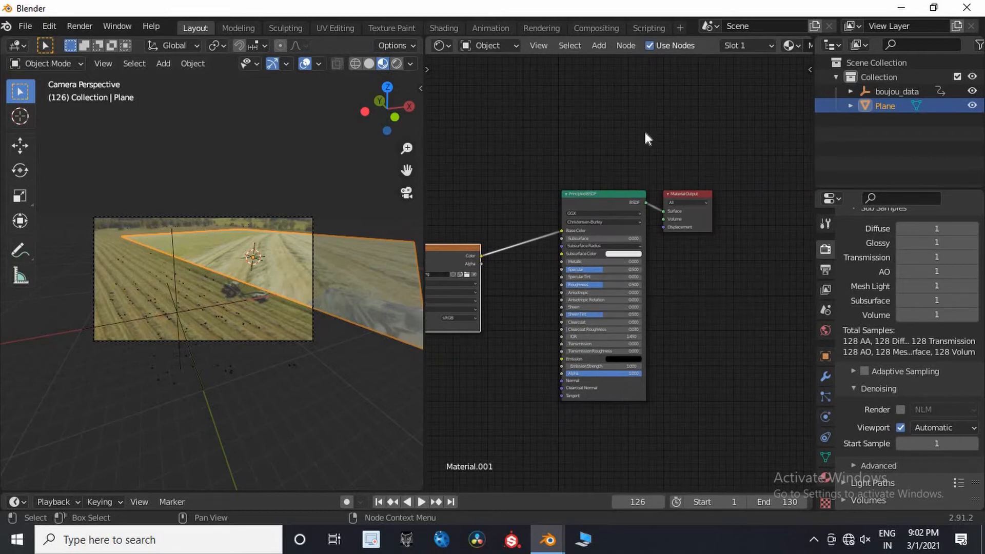
pyautogui.moveTo(647, 139); pyautogui.dragTo(789, 95, button='middle')
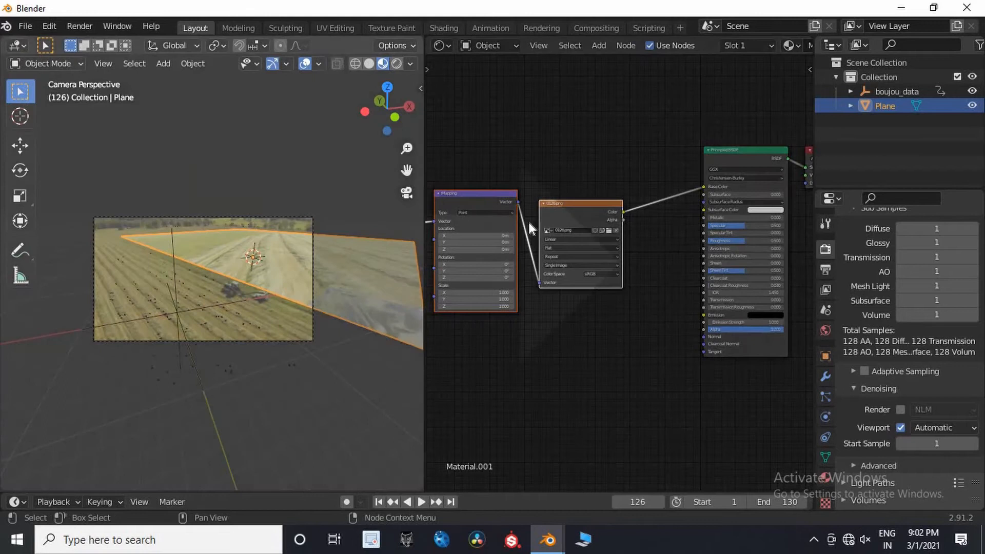
# Close the shader node area beside the viewport and display the camera view in Rendered shading with nothing selected.
pyautogui.click(529, 223)
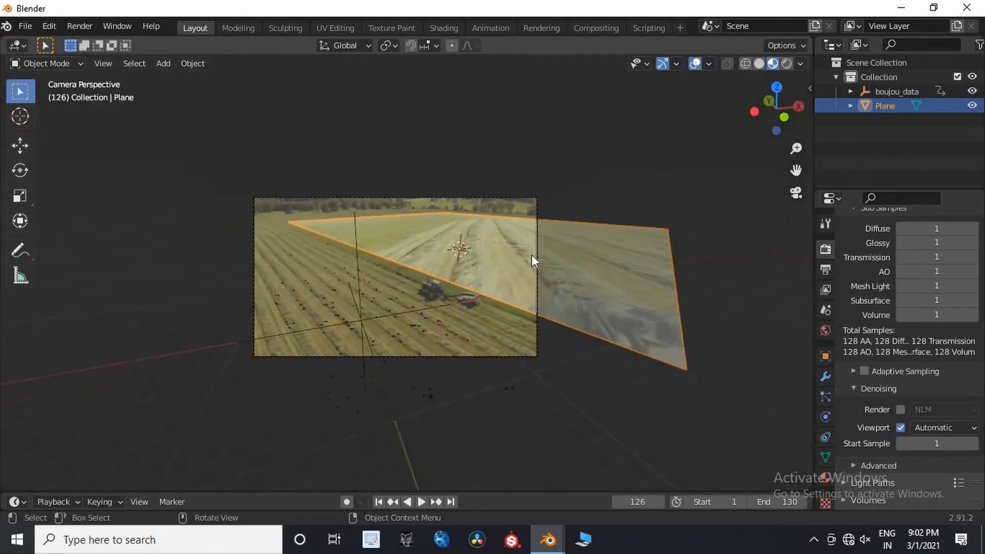
pyautogui.press('z')
pyautogui.click(521, 176)
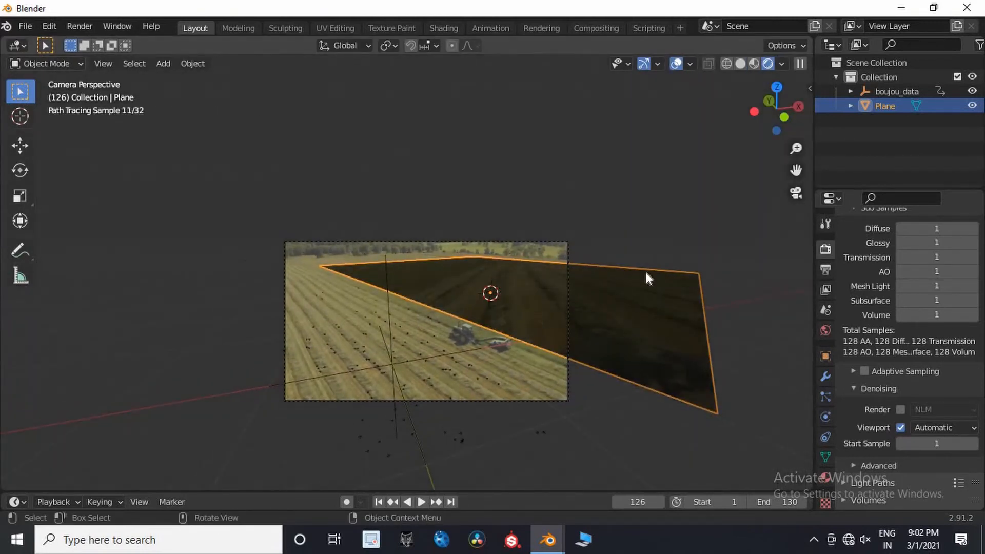
pyautogui.hotkey('alt', 'a')
pyautogui.scroll(3, 505, 319)
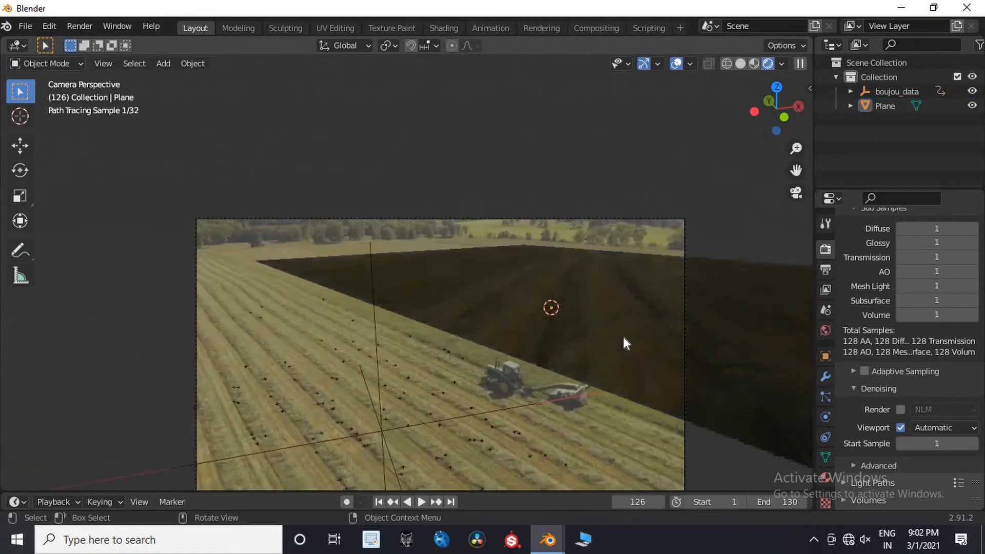
# Make the ground plane a Shadow Catcher in its object visibility settings.
pyautogui.click(641, 269)
pyautogui.scroll(-1, 827, 441)
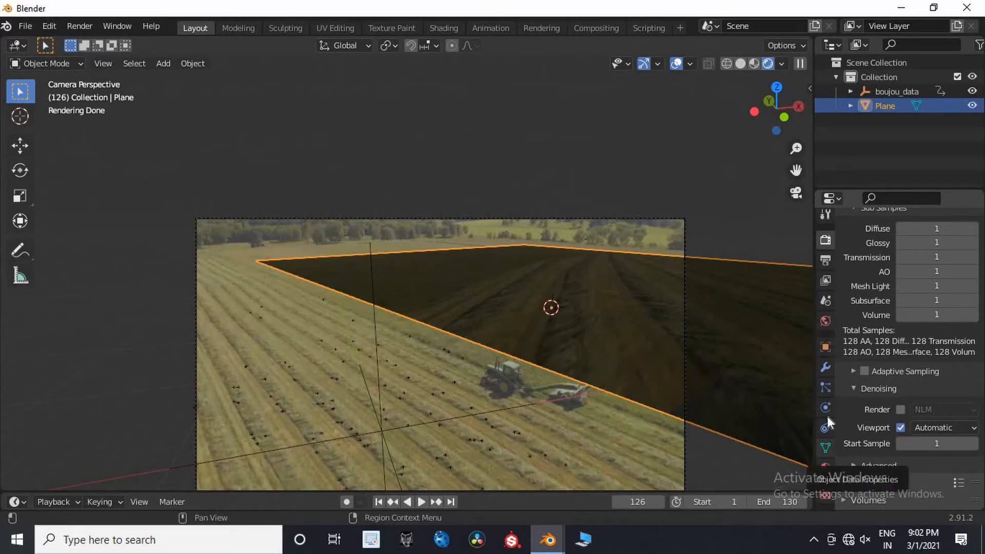
pyautogui.click(825, 347)
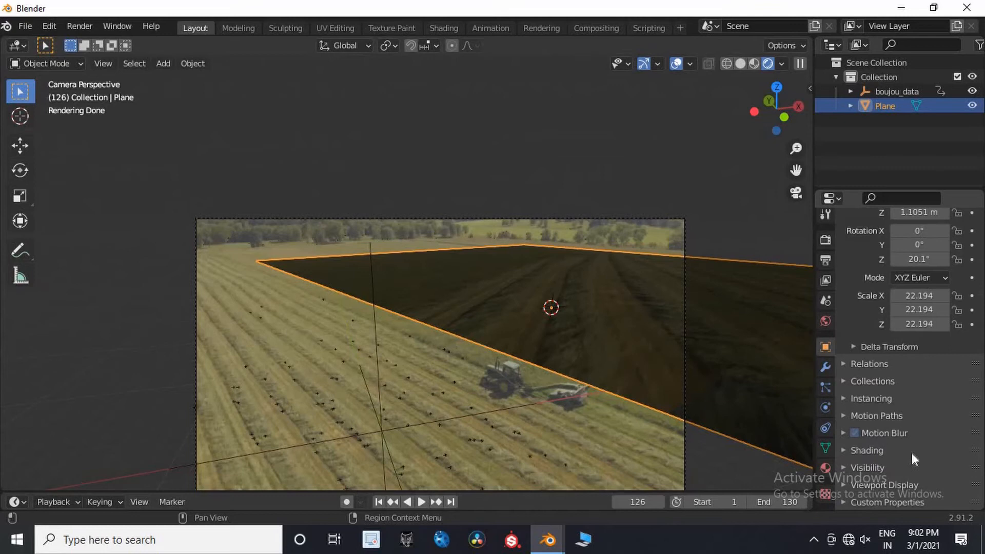
pyautogui.click(886, 486)
pyautogui.scroll(-5, 893, 359)
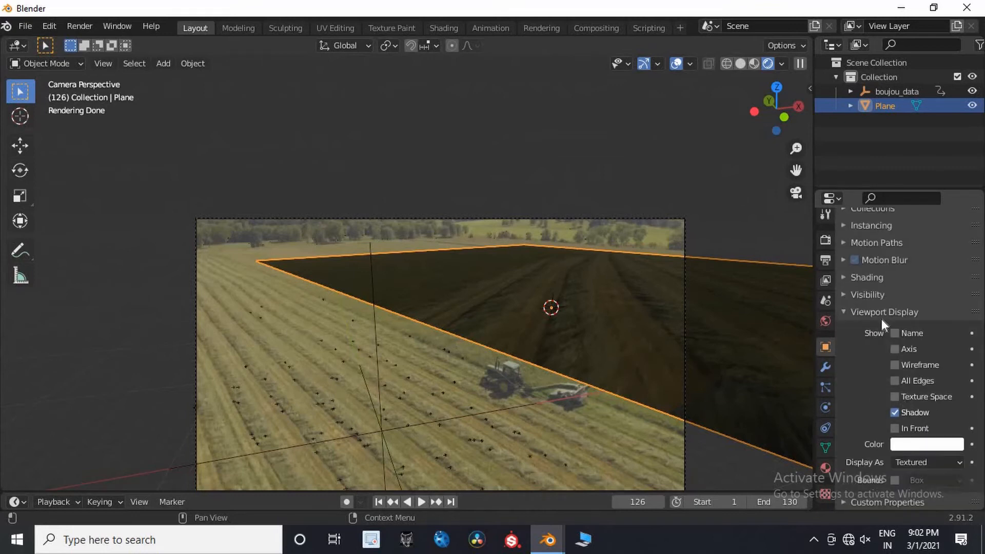
pyautogui.click(872, 294)
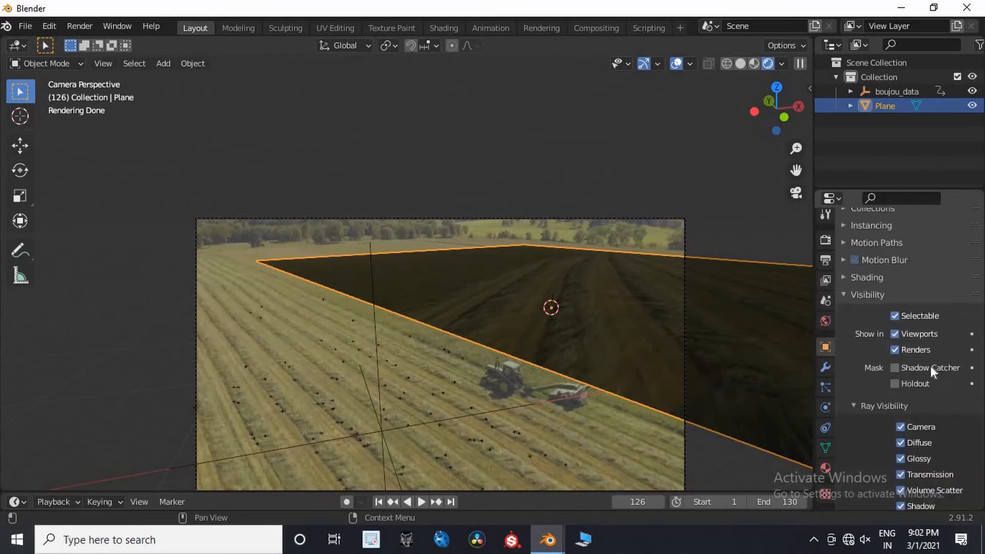
pyautogui.click(894, 368)
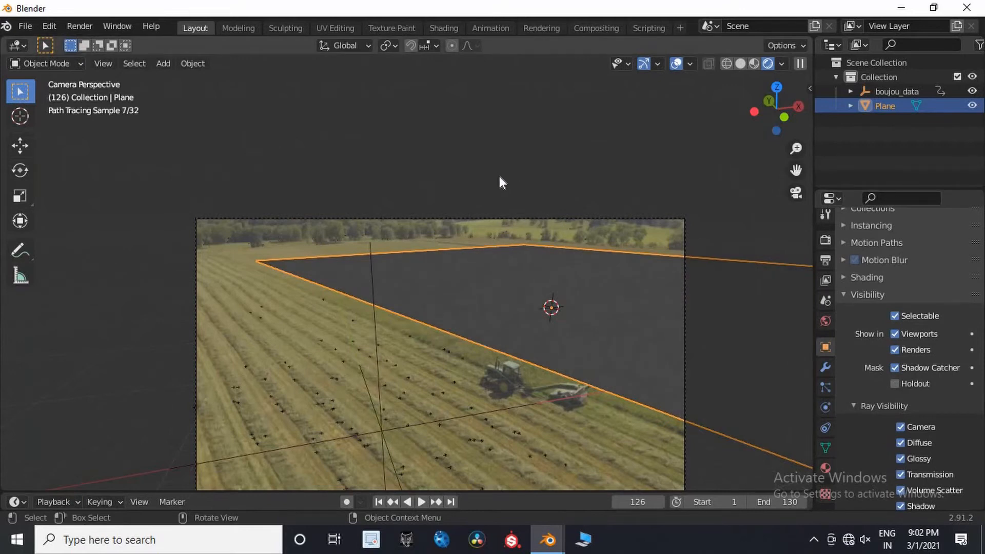
# Add a cube at the 3D cursor on the shadow-catching plane as a test object.
pyautogui.keyDown('shift'); pyautogui.moveTo(499, 176); pyautogui.dragTo(297, 254, button='middle'); pyautogui.keyUp('shift')
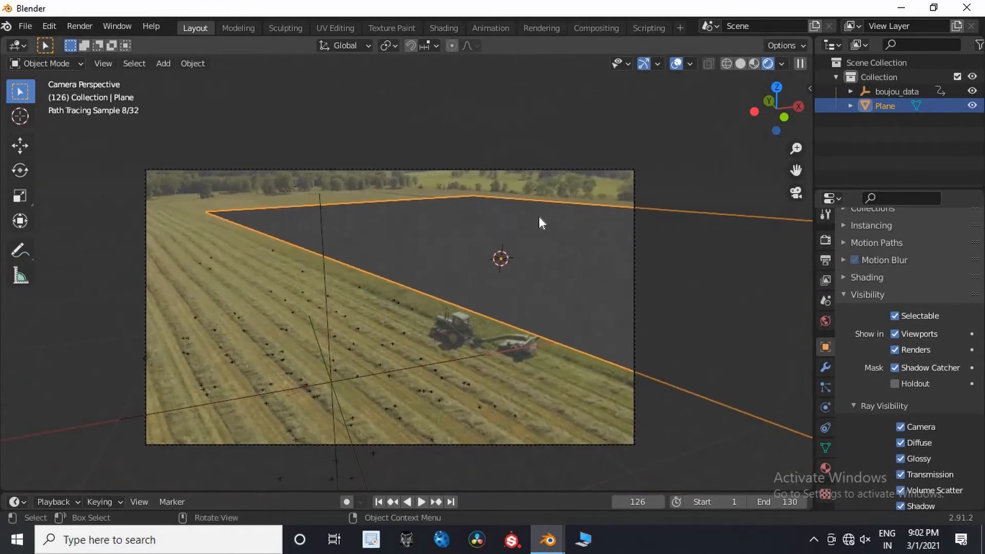
pyautogui.hotkey('shift', 'a')
pyautogui.moveTo(559, 225)
pyautogui.press('Return')
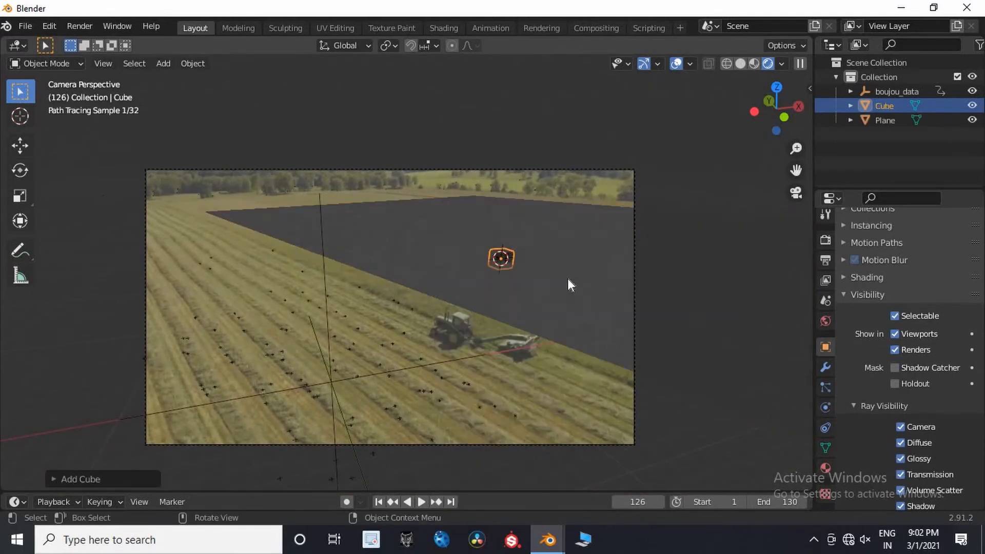
# Enlarge the test cube to roughly twice its size and raise it along Z above the plane.
pyautogui.keyDown('ctrl'); pyautogui.moveTo(524, 309); pyautogui.dragTo(476, 336, button='middle'); pyautogui.keyUp('ctrl')
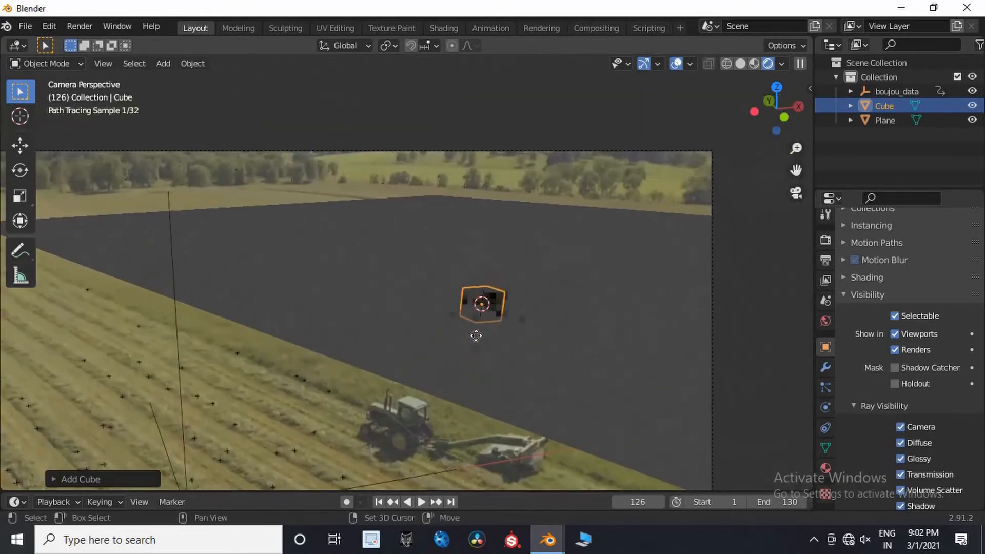
pyautogui.press('g')
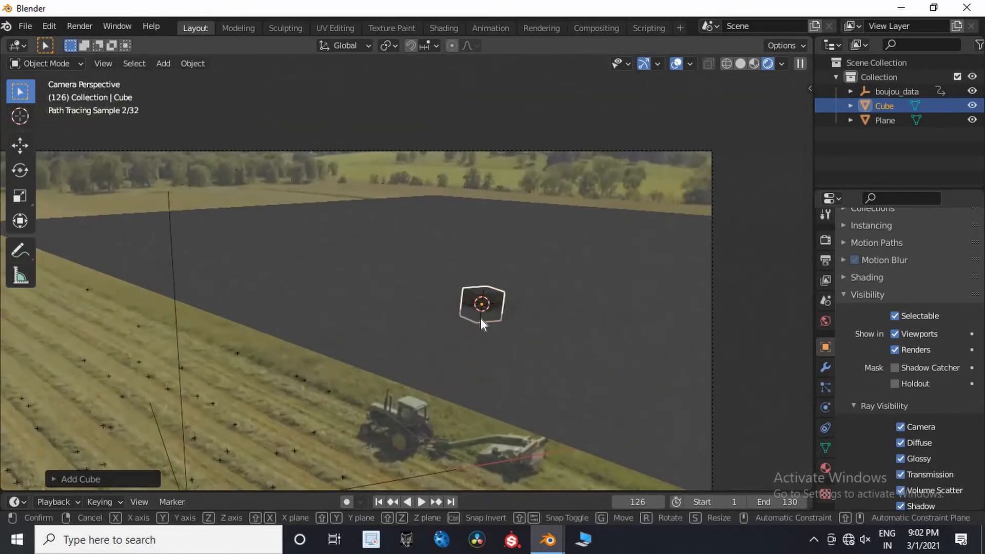
pyautogui.click(510, 312)
pyautogui.press('s')
pyautogui.click(514, 272)
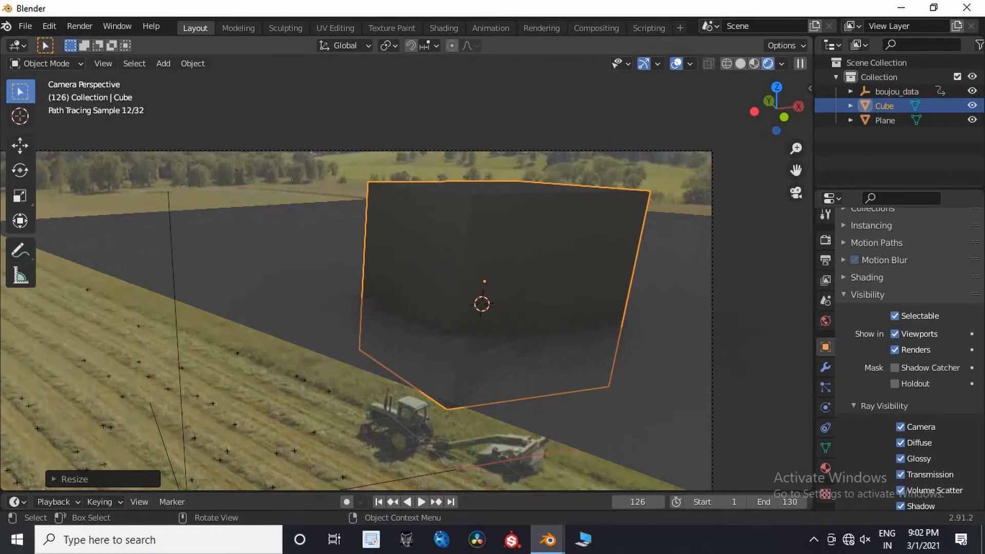
pyautogui.press('s')
pyautogui.click(522, 300)
pyautogui.press('g')
pyautogui.press('z')
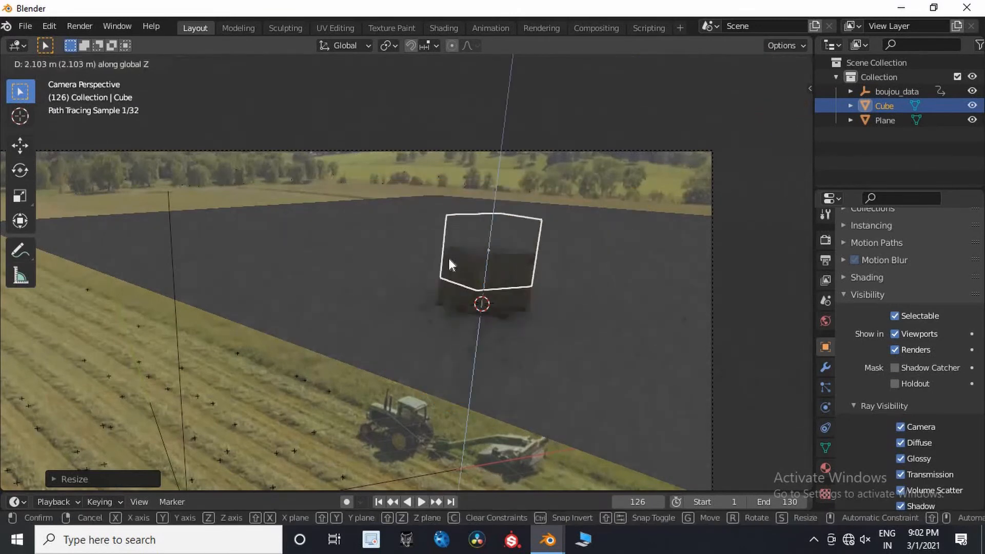
pyautogui.click(450, 253)
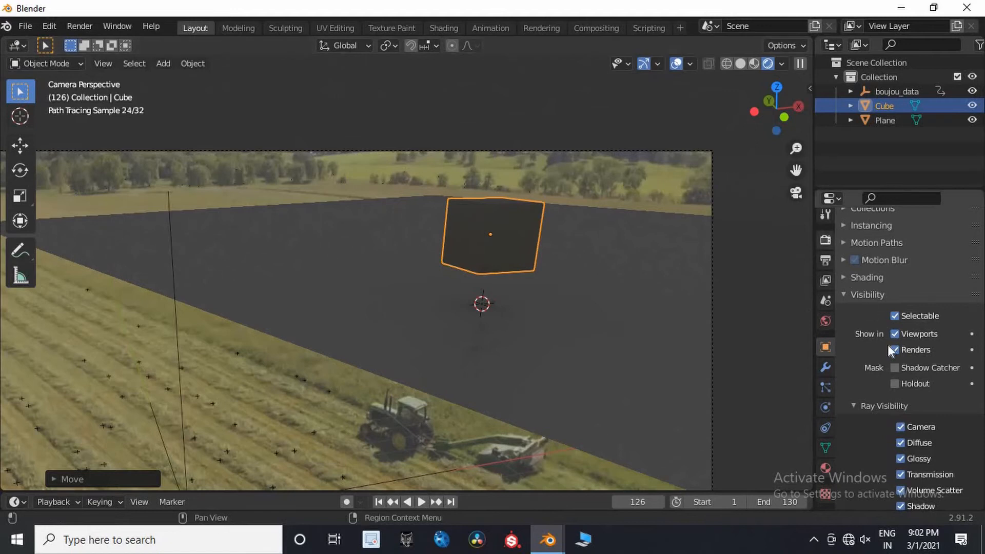
# Enable the Transparent film option in the render settings.
pyautogui.click(826, 240)
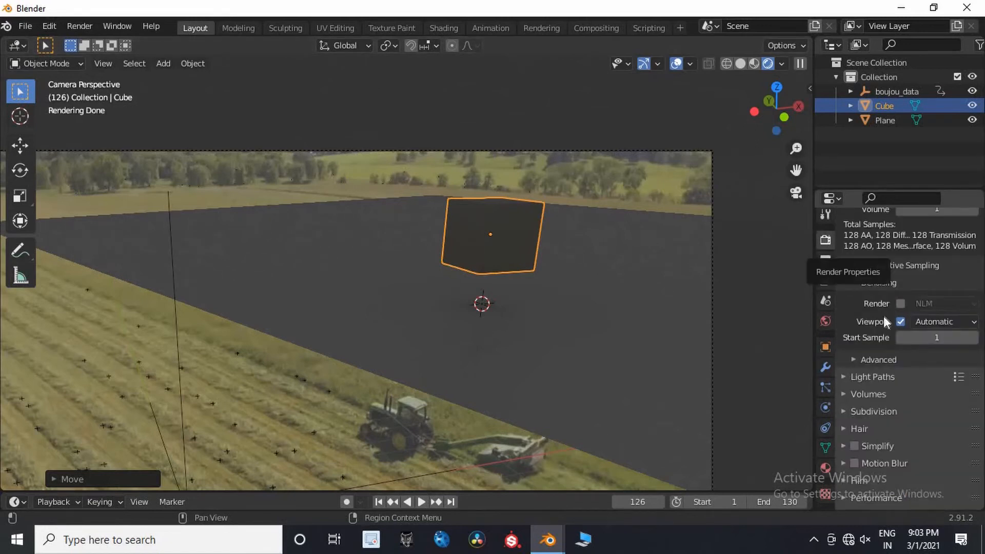
pyautogui.scroll(-3, 862, 431)
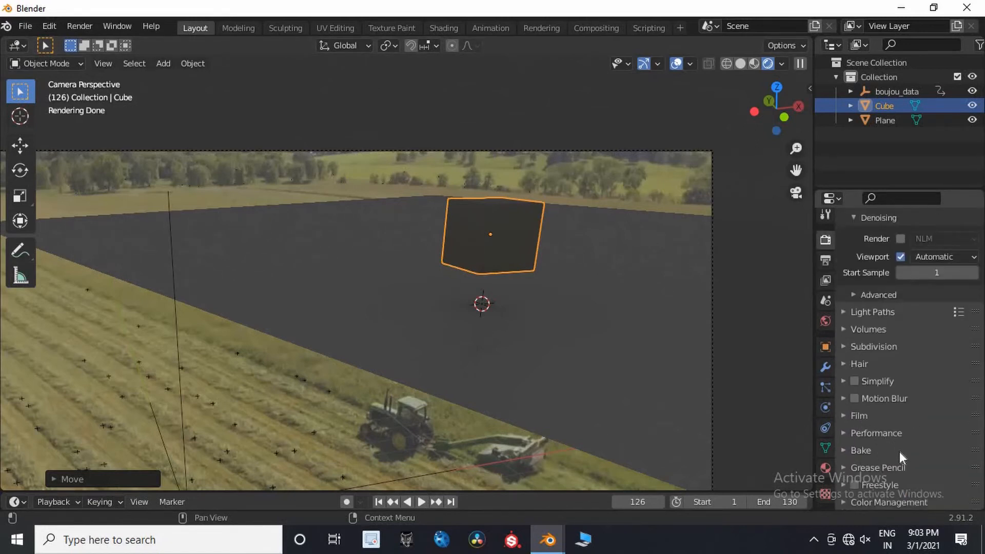
pyautogui.click(869, 418)
pyautogui.scroll(-5, 869, 425)
pyautogui.click(865, 374)
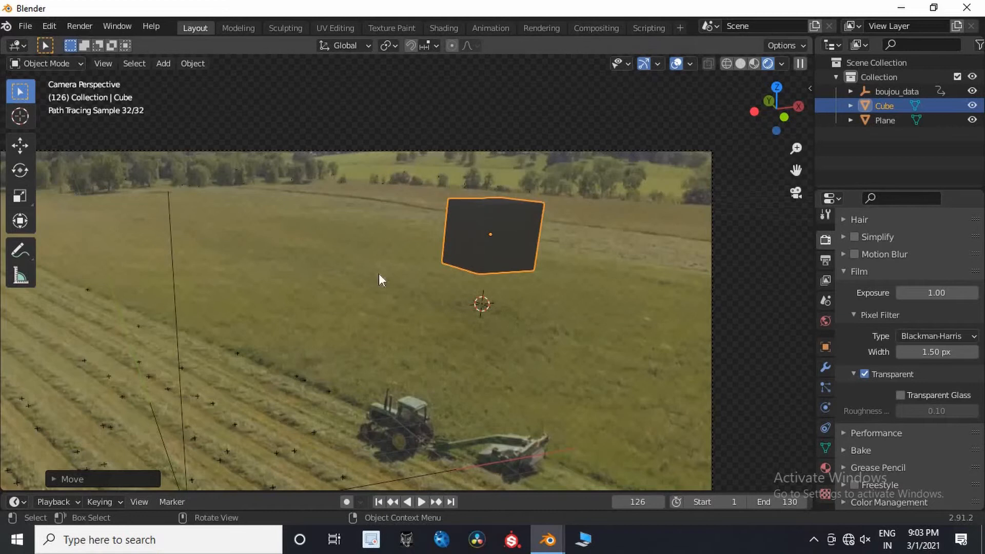
# Check the selection outline of the plane, and delete the test cube above it.
pyautogui.click(408, 337)
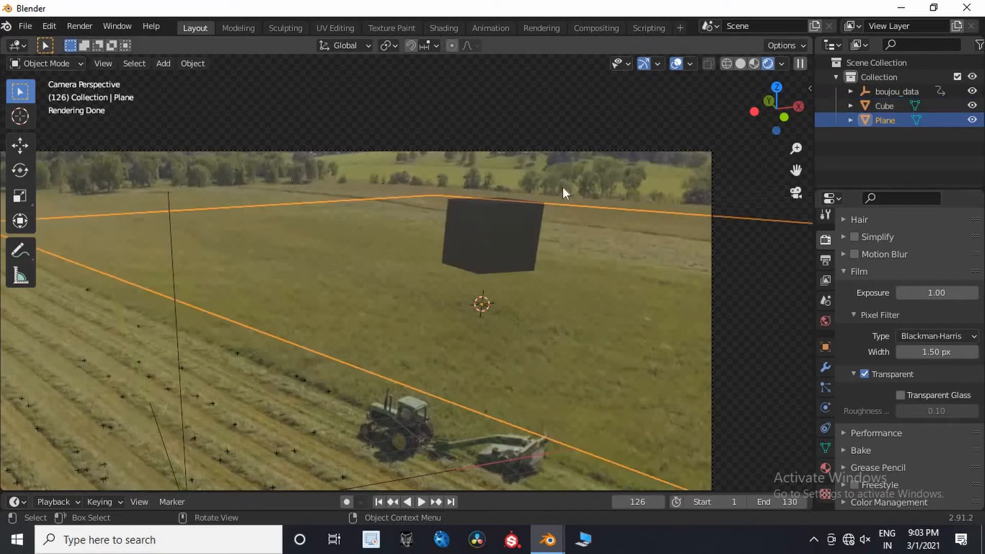
pyautogui.click(475, 234)
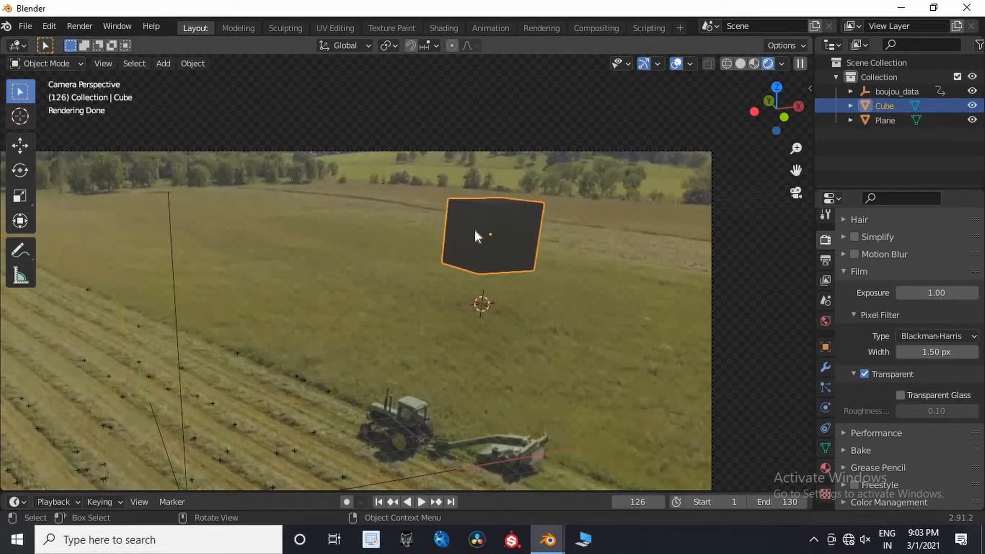
pyautogui.press('x')
pyautogui.press('Return')
pyautogui.keyDown('shift'); pyautogui.moveTo(398, 230); pyautogui.dragTo(584, 203, button='middle'); pyautogui.keyUp('shift')
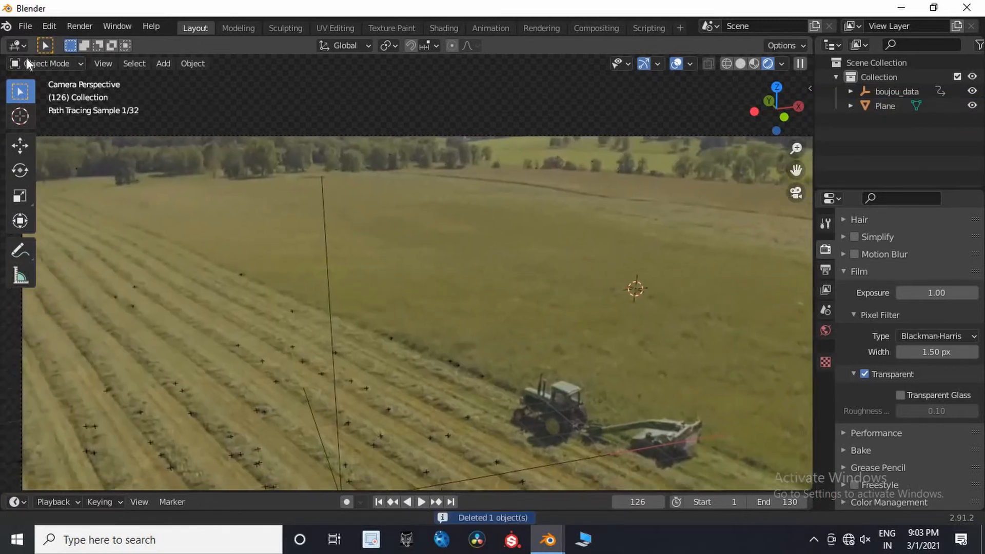
# Split the 3D viewport into two side-by-side areas and set the first one to Rendered shading.
pyautogui.moveTo(489, 111); pyautogui.dragTo(391, 128)
pyautogui.press('z')
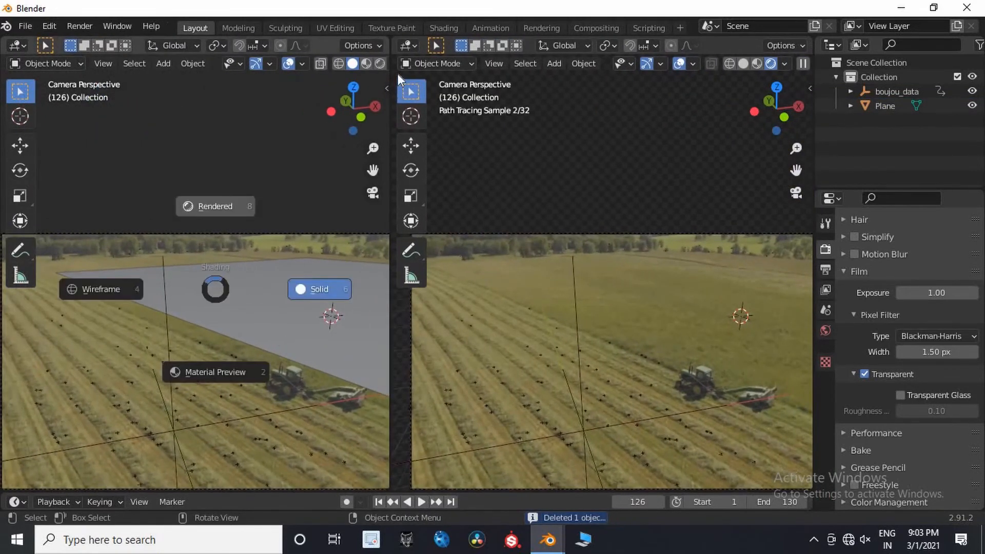
pyautogui.click(215, 207)
# Turn the second viewport area into a Shader Editor without its sidebar, showing the World nodes.
pyautogui.click(407, 49)
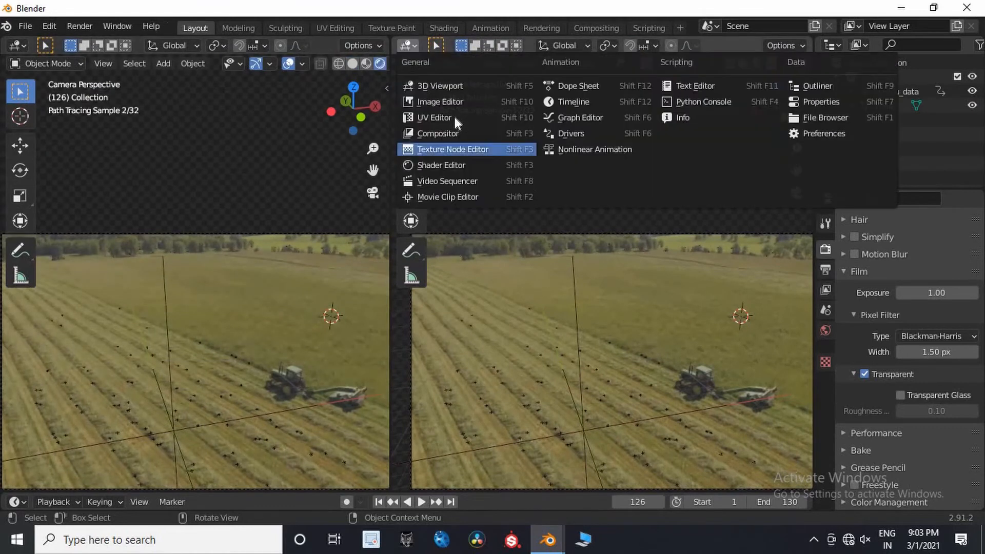
pyautogui.click(441, 164)
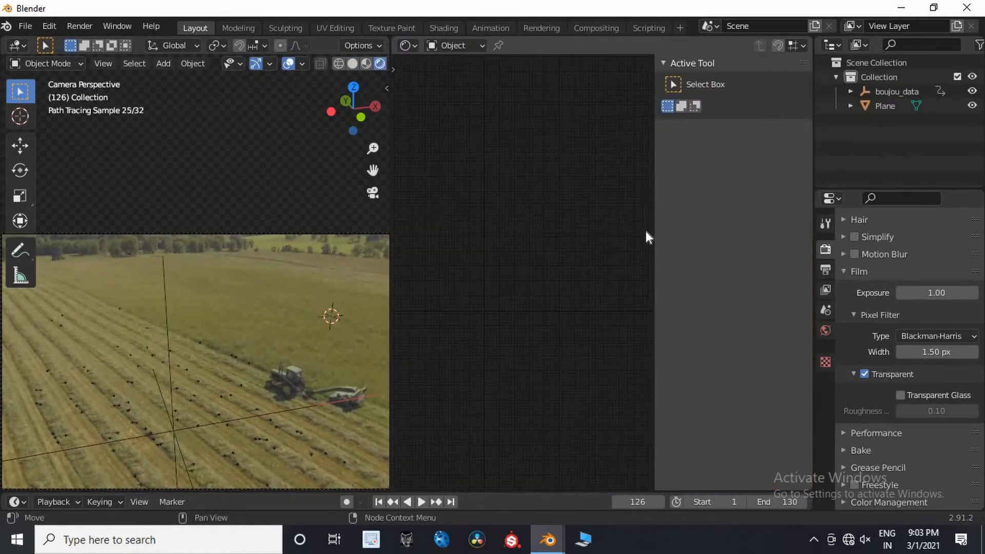
pyautogui.press('n')
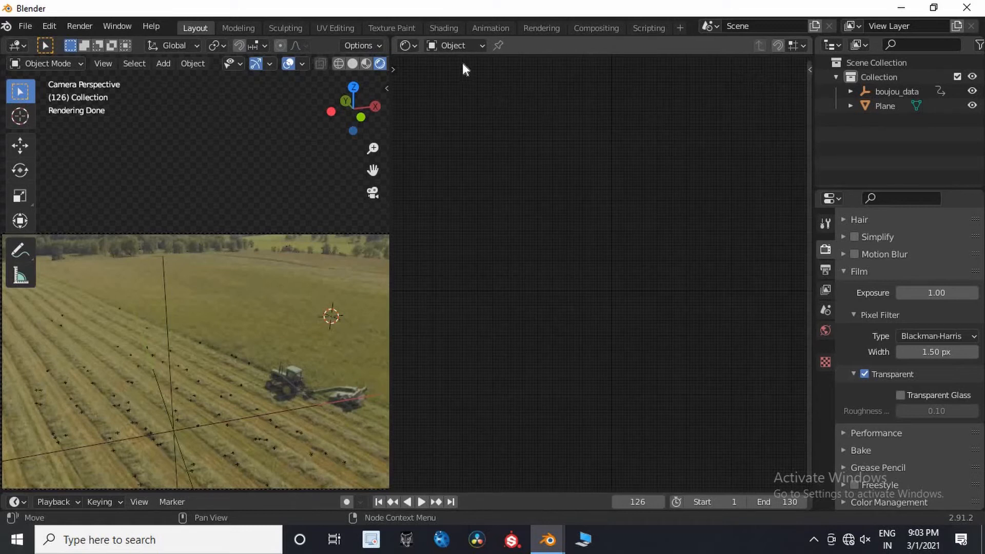
pyautogui.click(465, 48)
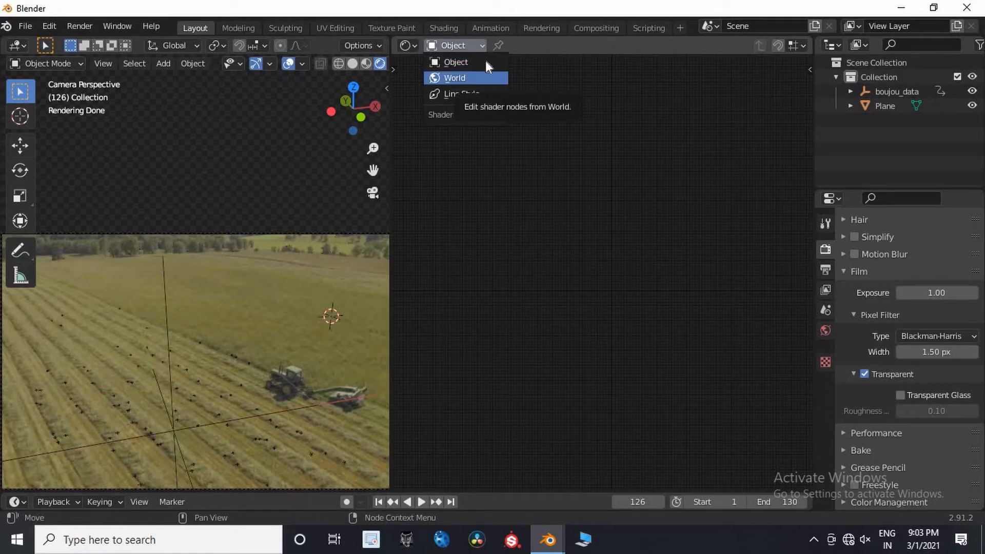
pyautogui.click(481, 80)
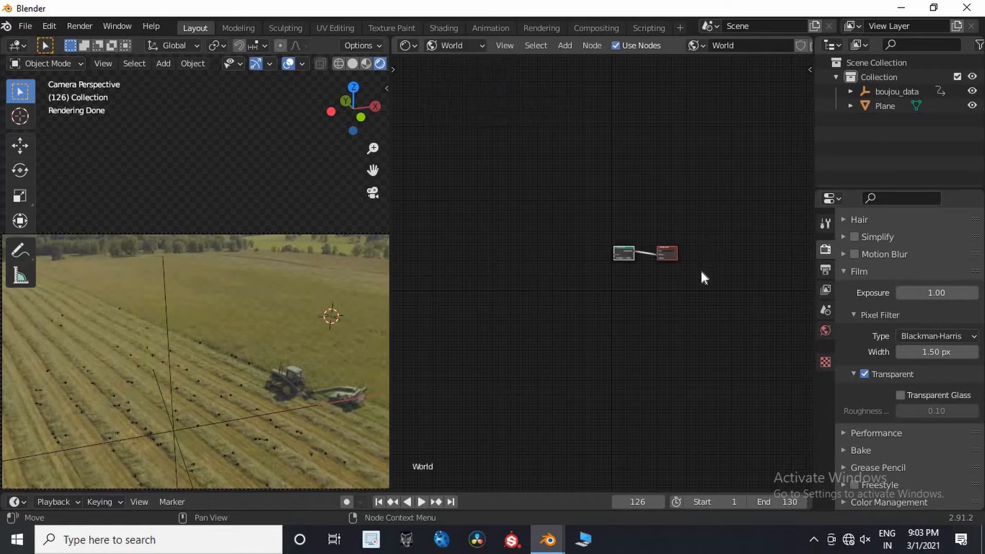
pyautogui.scroll(6, 622, 273)
pyautogui.hotkey('shift', 'a')
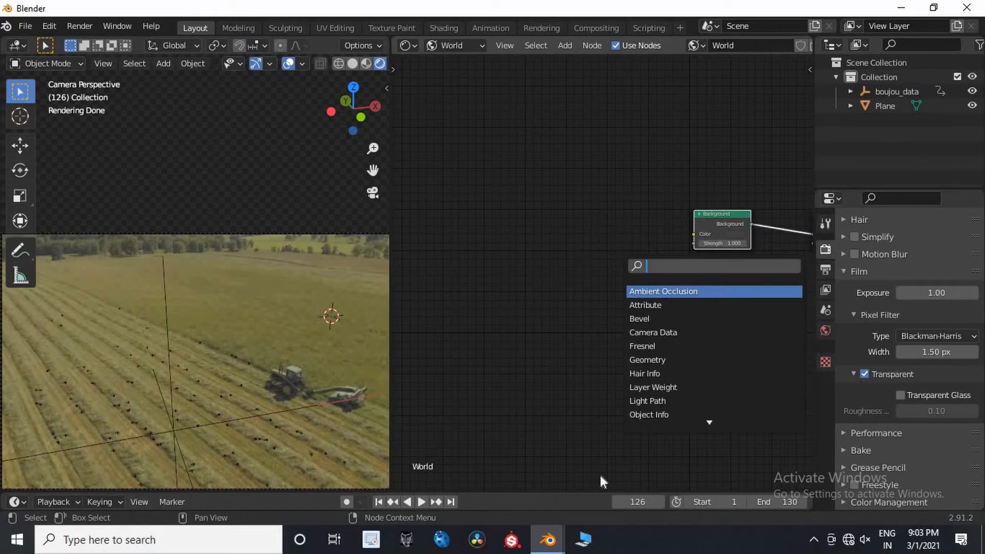
# Switch to the other open Blender window containing the try 3.blend project.
pyautogui.click(560, 547)
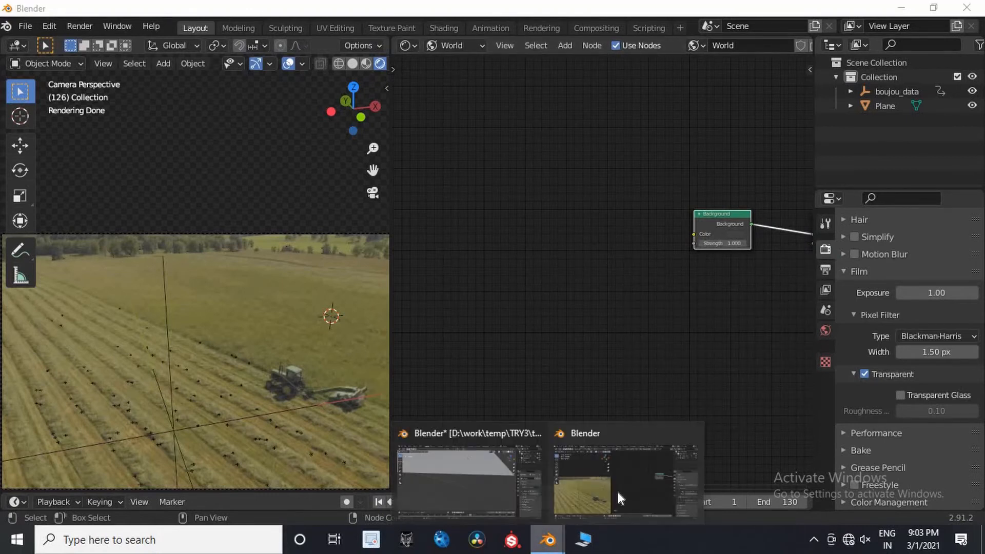
pyautogui.click(580, 477)
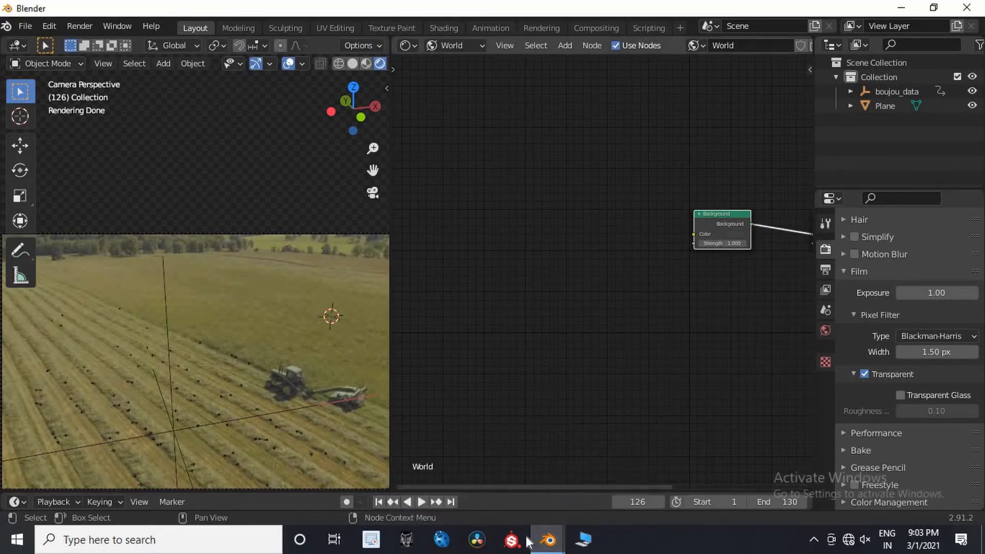
pyautogui.moveTo(547, 539)
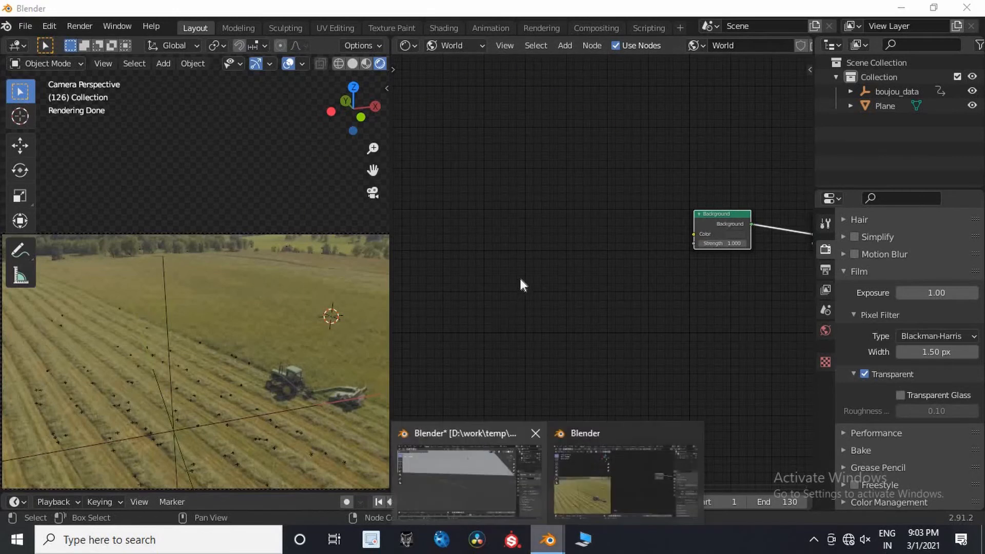
pyautogui.click(466, 479)
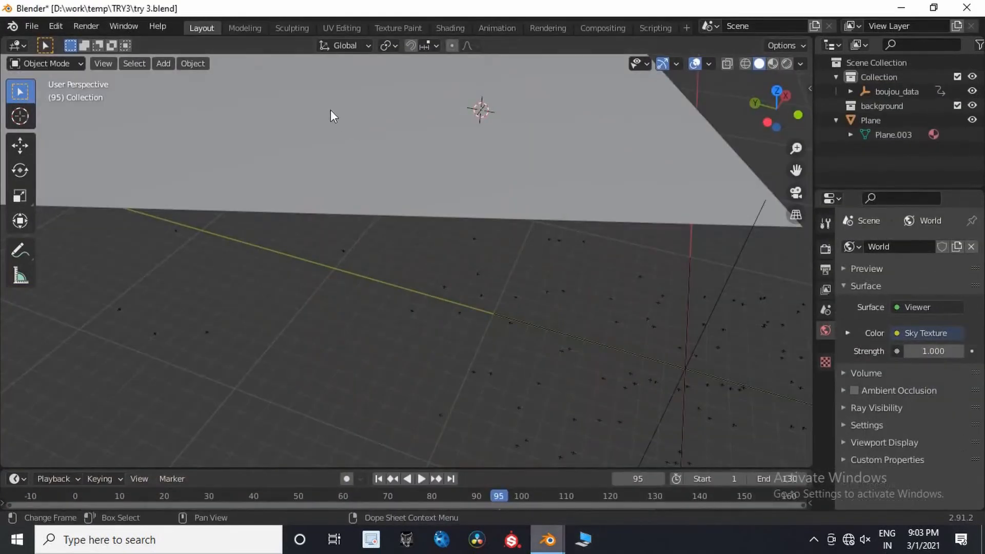
pyautogui.click(31, 26)
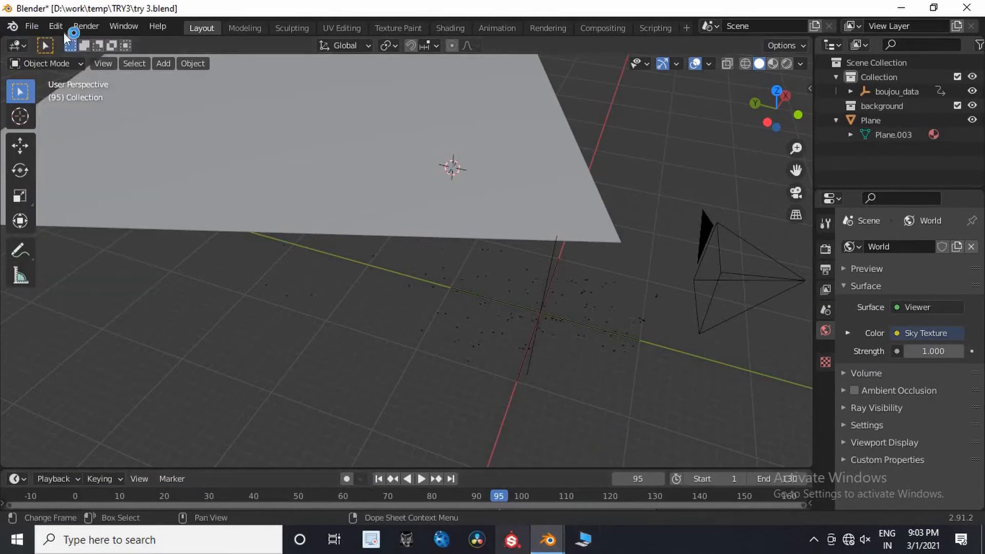
pyautogui.click(56, 25)
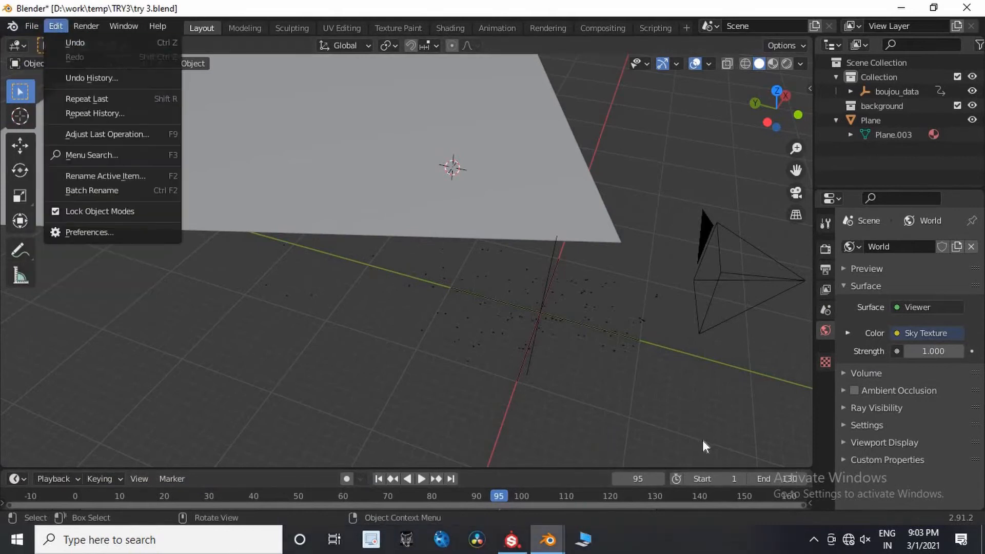
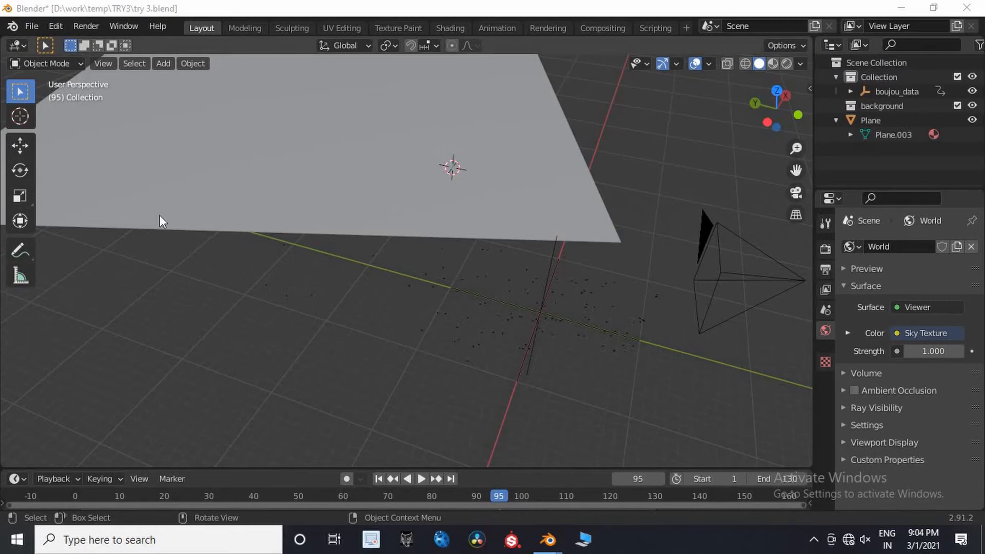
# Turn the 3D viewport of try 3.blend into a Shader Editor showing the World nodes.
pyautogui.click(17, 45)
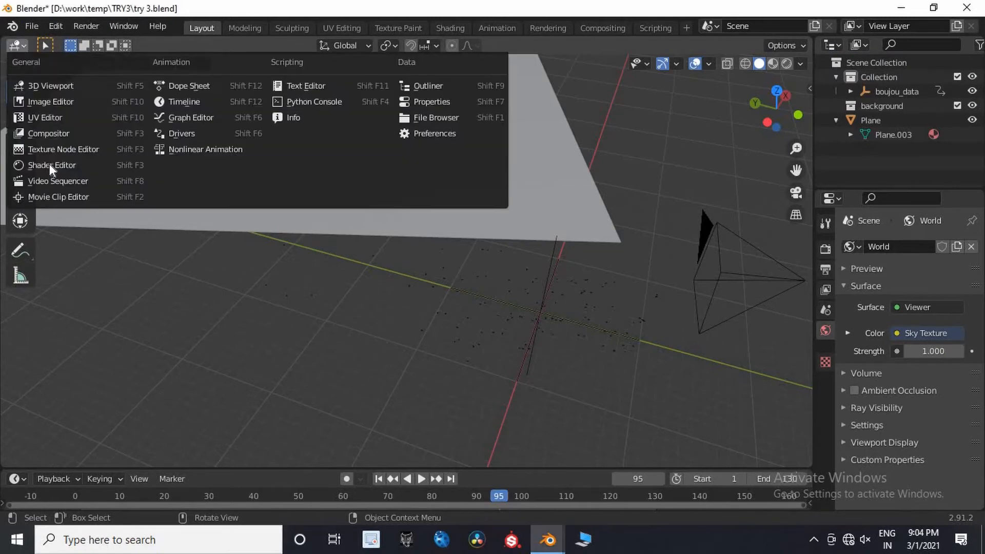
pyautogui.click(132, 169)
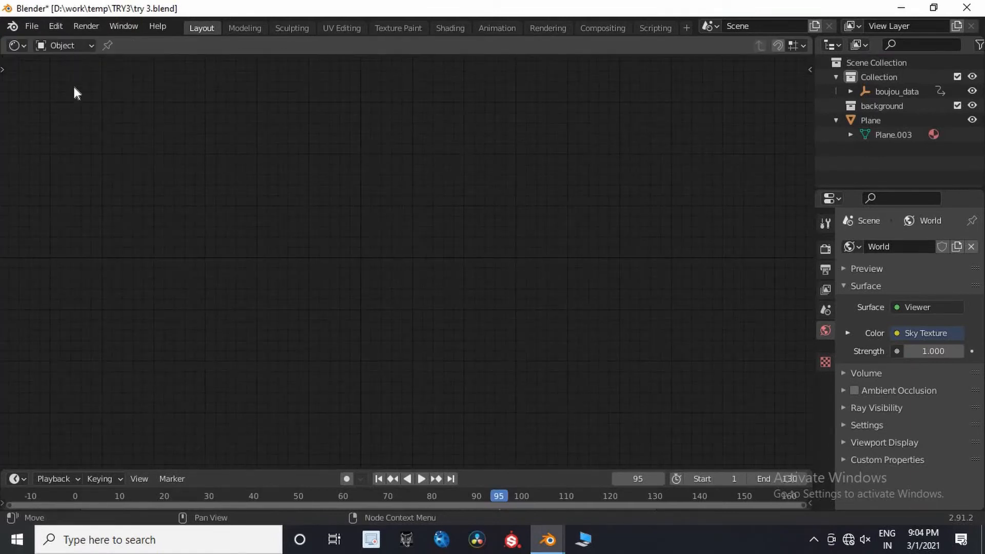
pyautogui.click(64, 45)
pyautogui.press('Return')
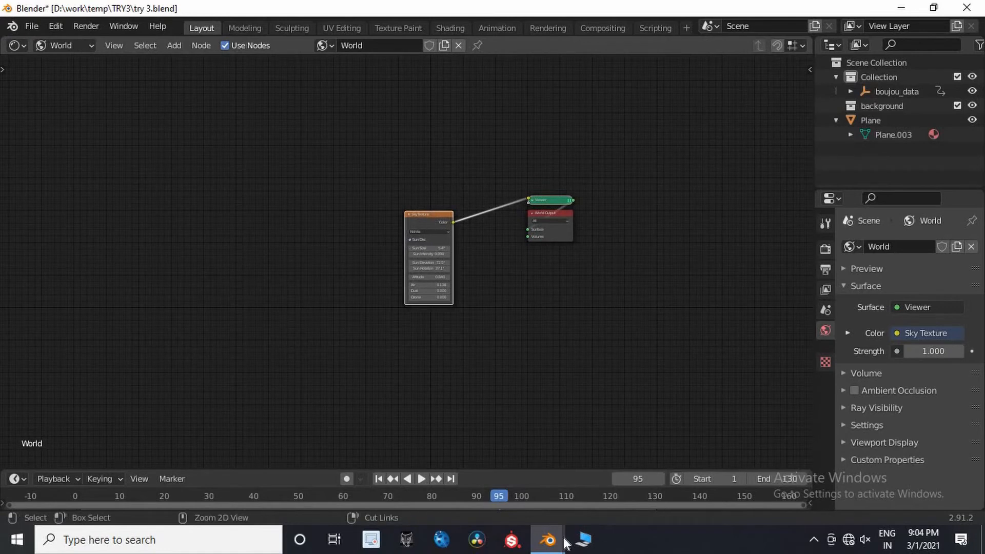
# Try to paste the Sky Texture node from try 3.blend into the untitled Blender window's World nodes.
pyautogui.moveTo(609, 486)
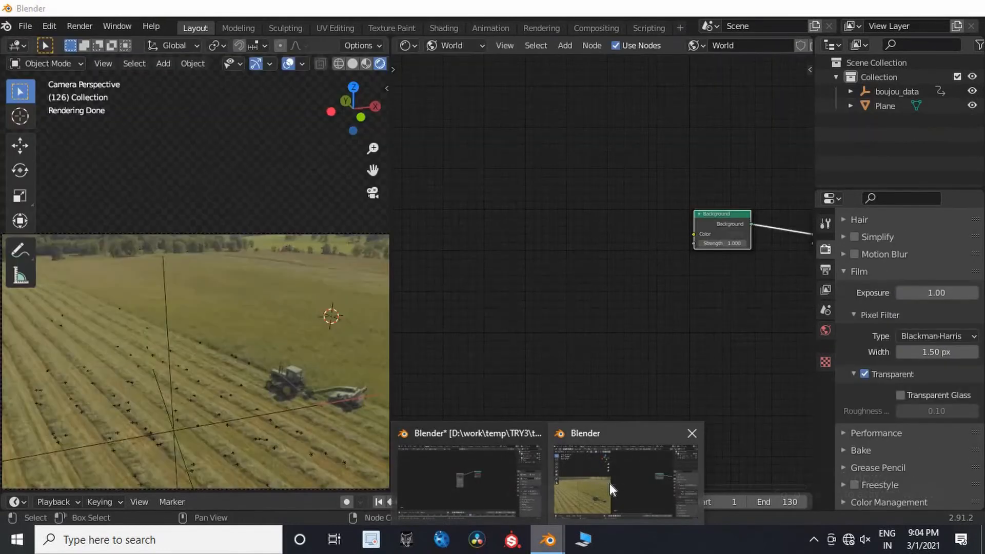
pyautogui.hotkey('ctrl', 'v')
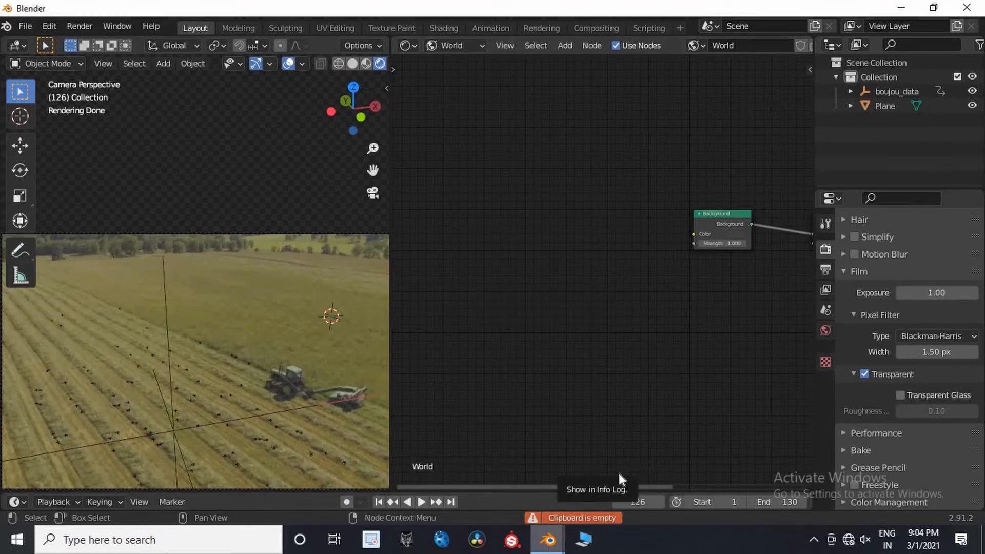
pyautogui.click(473, 466)
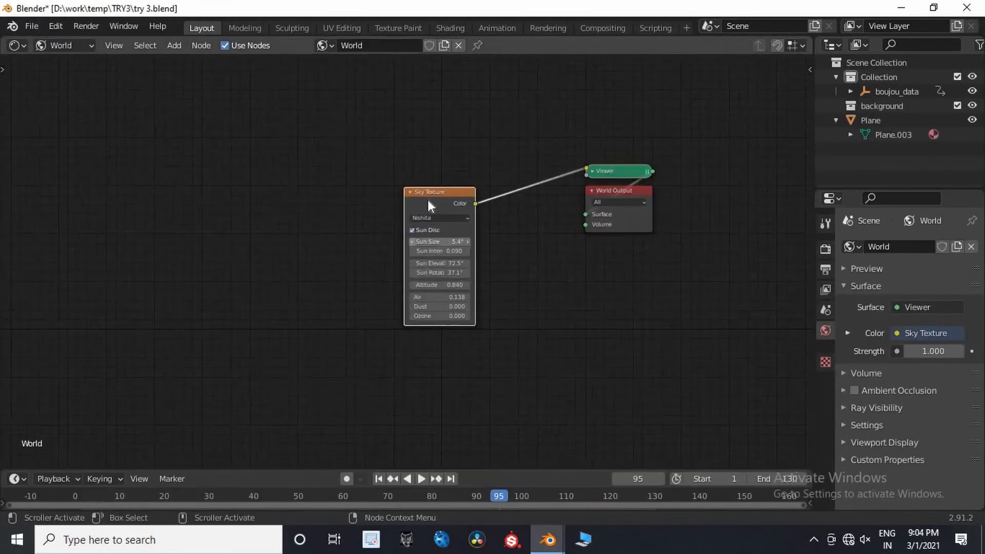
pyautogui.rightClick(389, 221)
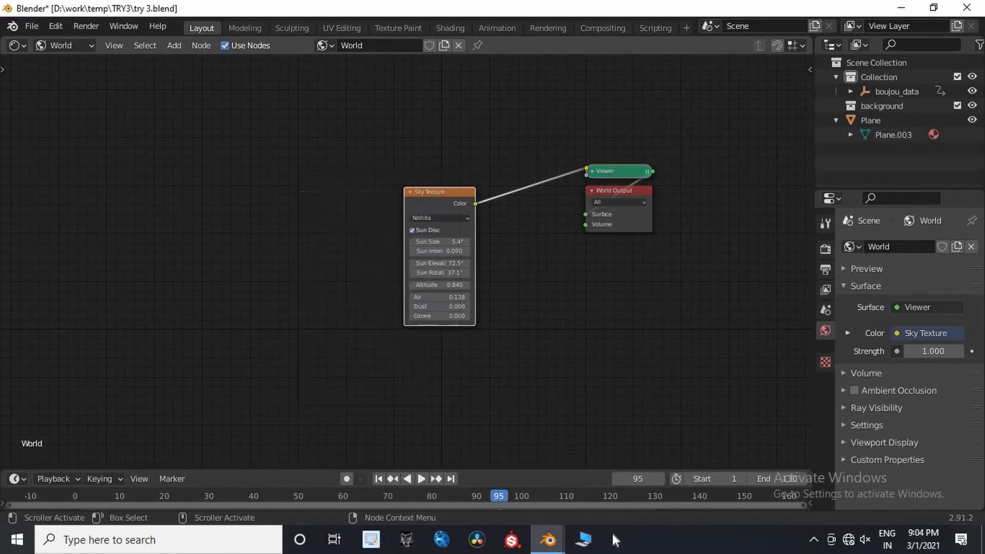
# Switch to the untitled Blender window and delete the Background node from its World nodes.
pyautogui.click(641, 462)
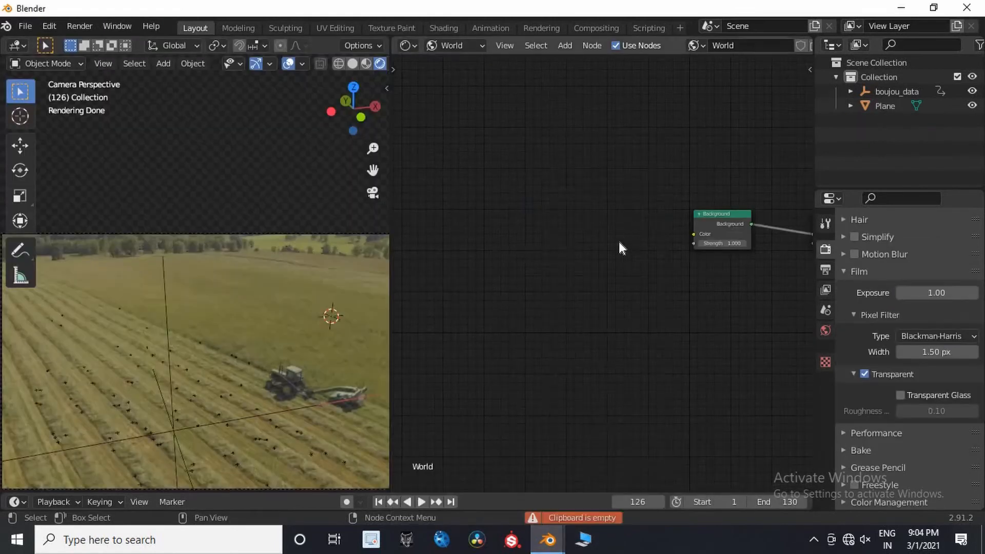
pyautogui.rightClick(610, 255)
pyautogui.click(610, 254)
pyautogui.press('x')
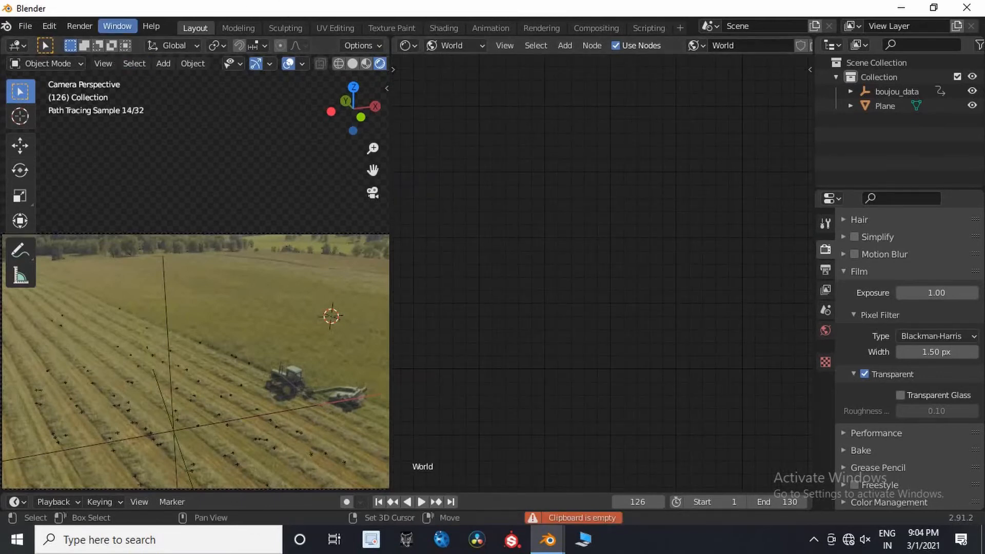
# Place both Blender windows side by side, with the World node editor maximized in try 3.blend and the camera viewport maximized in the untitled scene.
pyautogui.moveTo(260, 6); pyautogui.dragTo(982, 154)
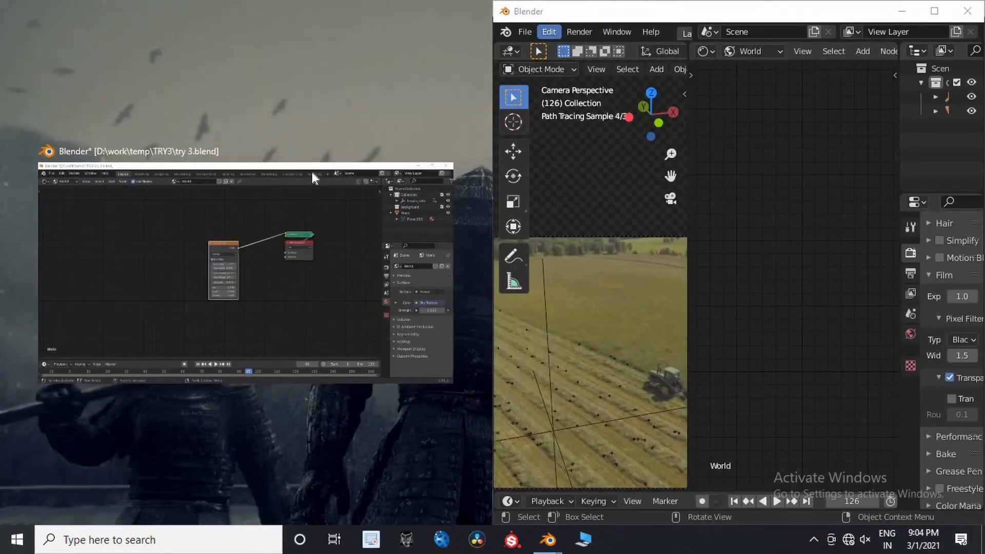
pyautogui.click(318, 205)
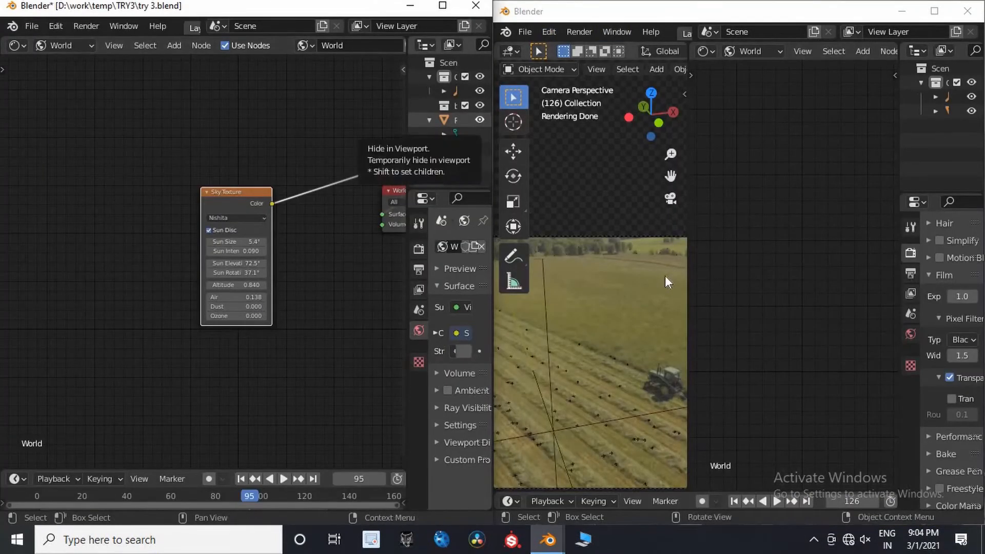
pyautogui.click(670, 199)
pyautogui.click(670, 199)
pyautogui.moveTo(617, 242); pyautogui.dragTo(405, 311, button='middle')
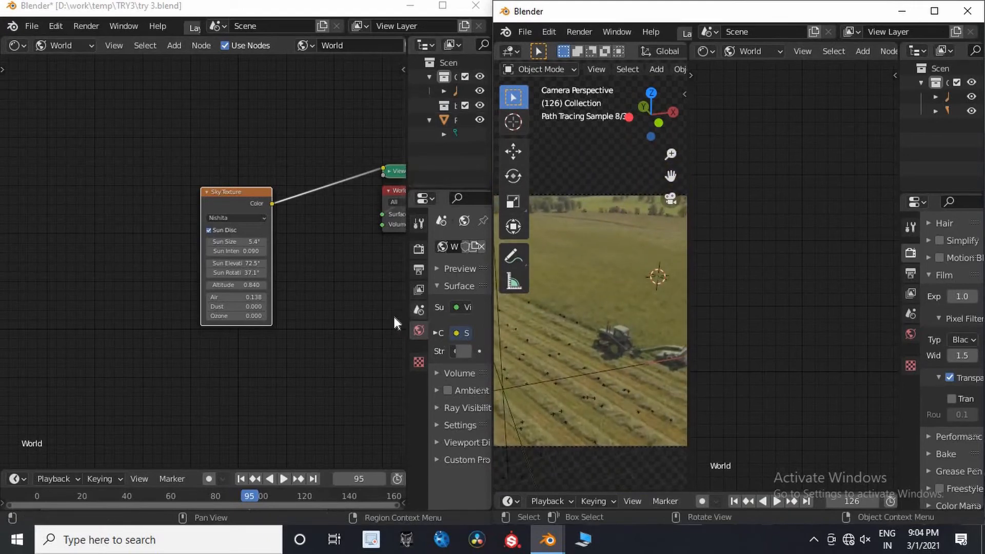
pyautogui.hotkey('ctrl', 'space')
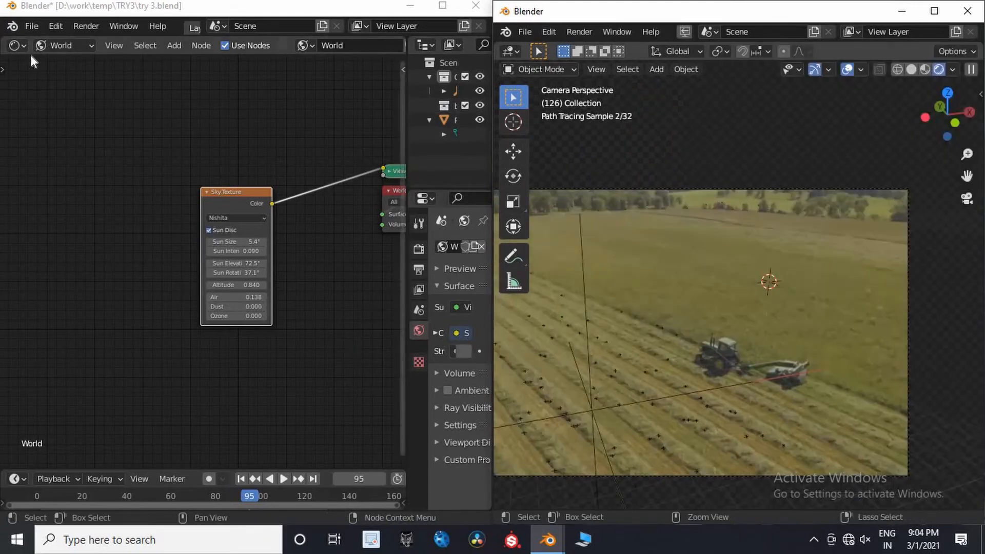
pyautogui.click(67, 114)
pyautogui.hotkey('ctrl', 'space')
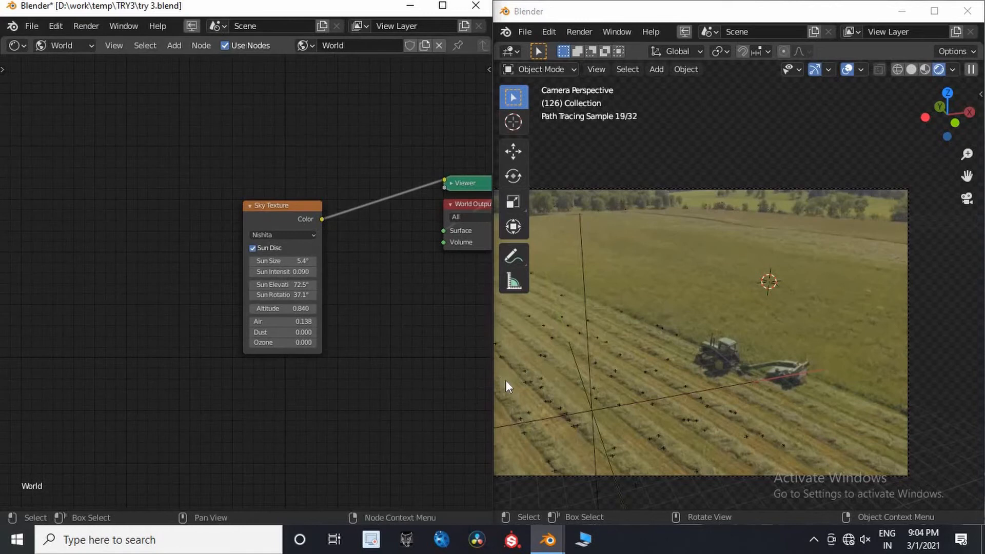
# Narrow the try 3.blend window, widen the untitled one, and restore its full layout with a narrower 3D viewport beside the node editor.
pyautogui.press('super+Down')
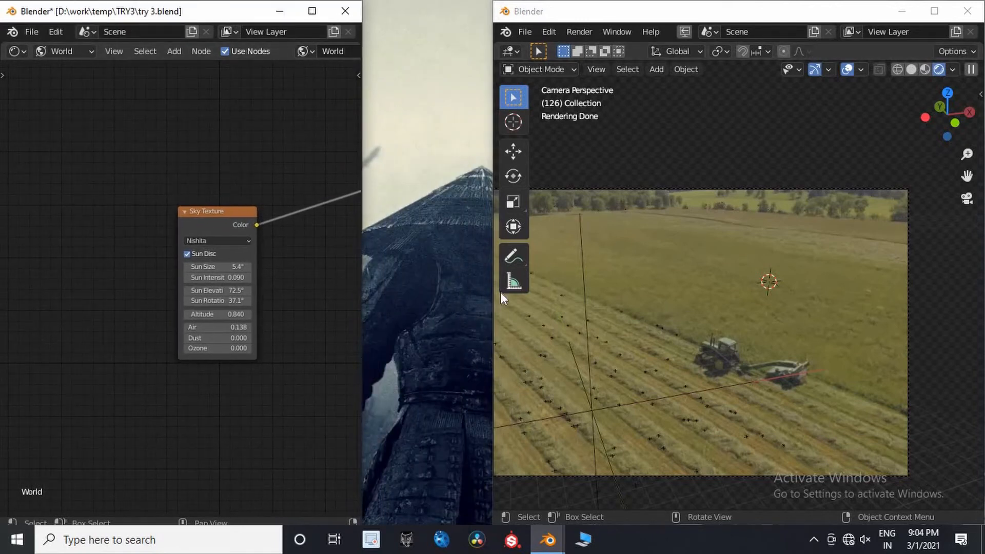
pyautogui.moveTo(494, 302); pyautogui.dragTo(355, 289)
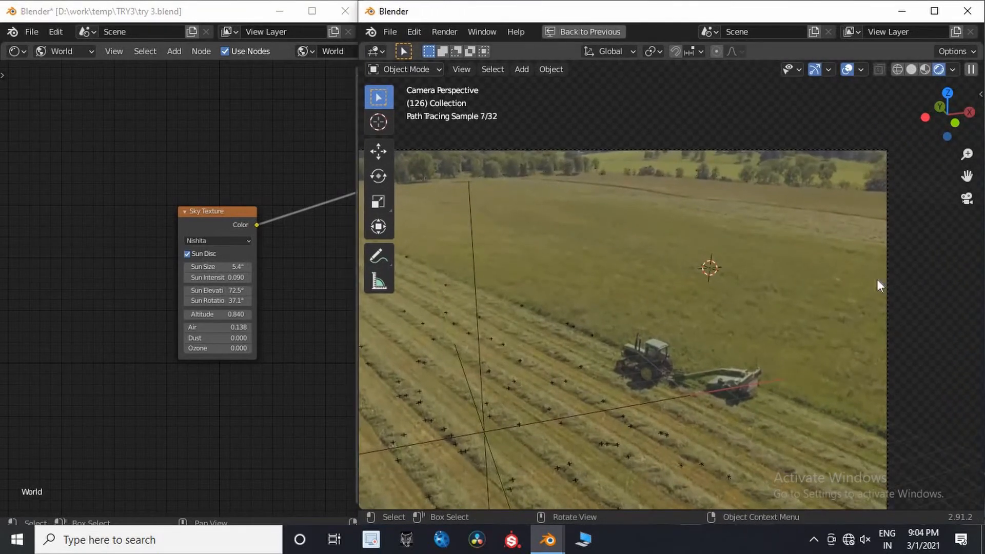
pyautogui.hotkey('ctrl', 'space')
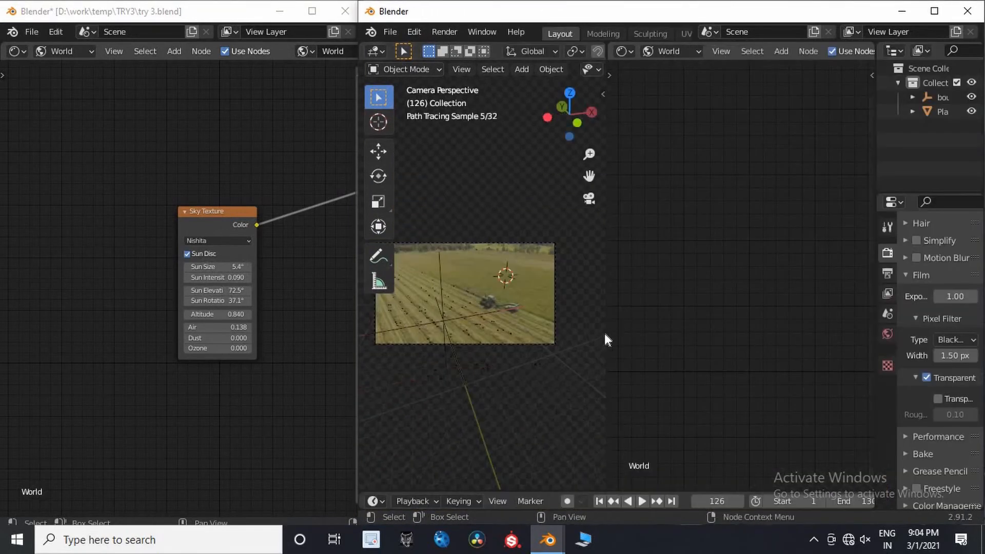
pyautogui.moveTo(601, 333); pyautogui.dragTo(535, 334)
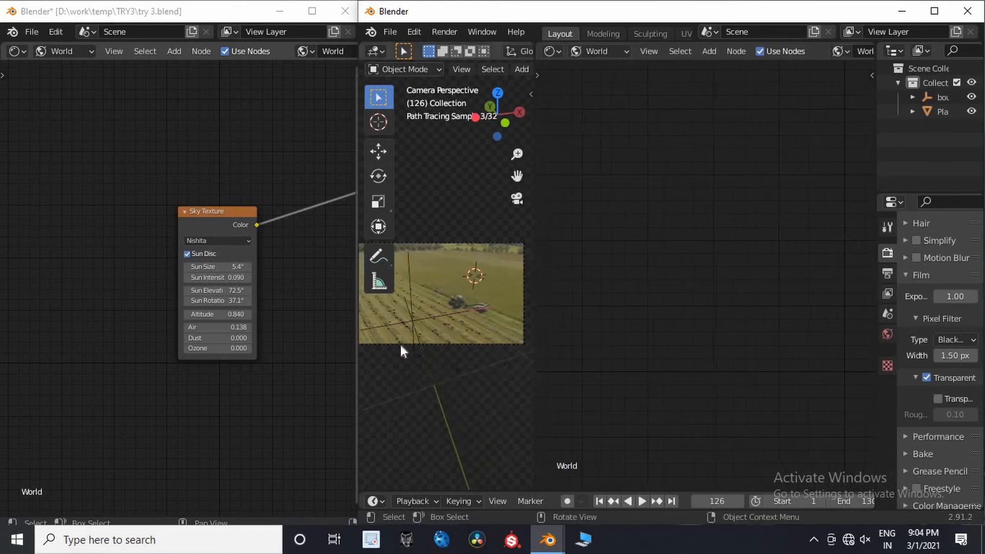
pyautogui.scroll(3, 444, 303)
pyautogui.keyDown('shift'); pyautogui.moveTo(444, 302); pyautogui.dragTo(455, 279, button='middle'); pyautogui.keyUp('shift')
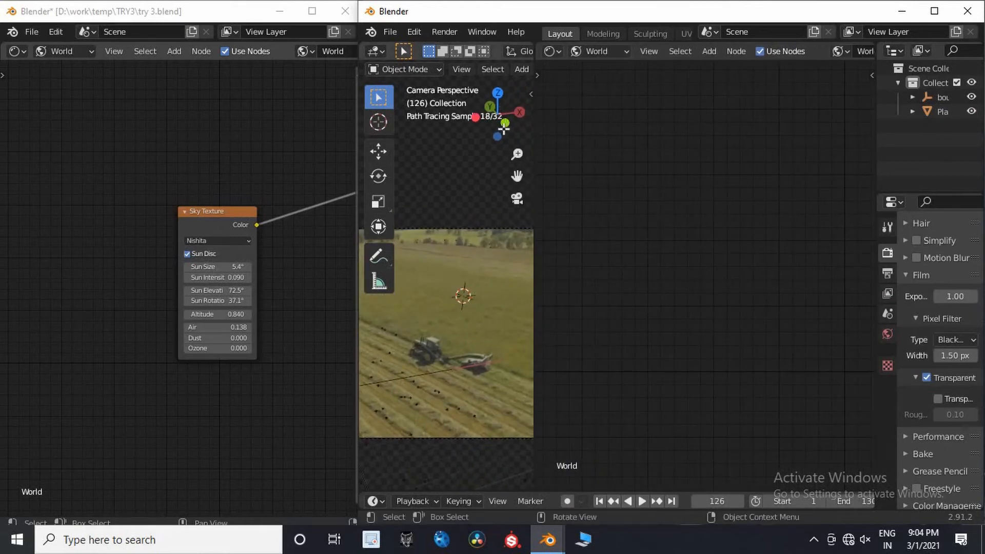
# Switch the viewport to Solid shading and add a Monkey mesh at the 3D cursor.
pyautogui.click(504, 126)
pyautogui.press('z')
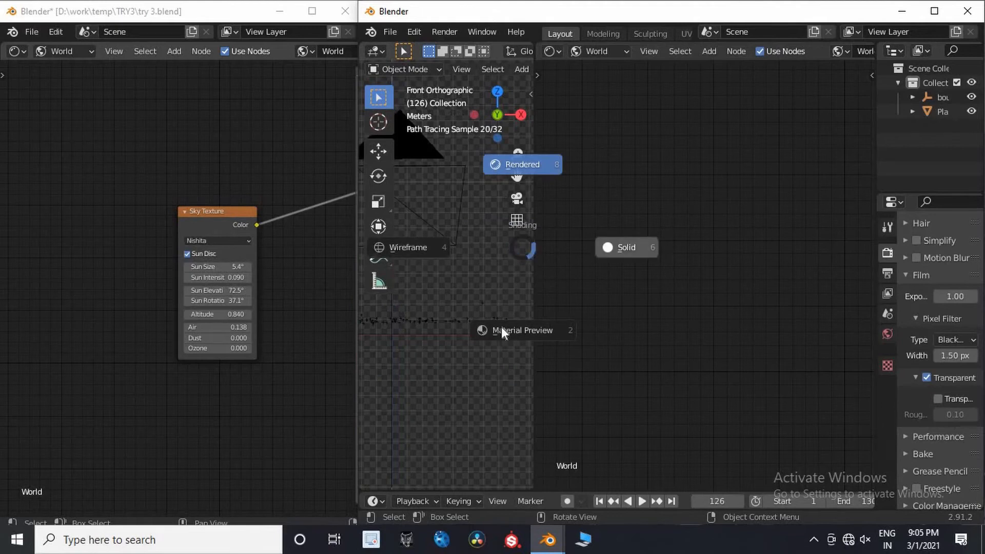
pyautogui.click(501, 327)
pyautogui.hotkey('shift', 'a')
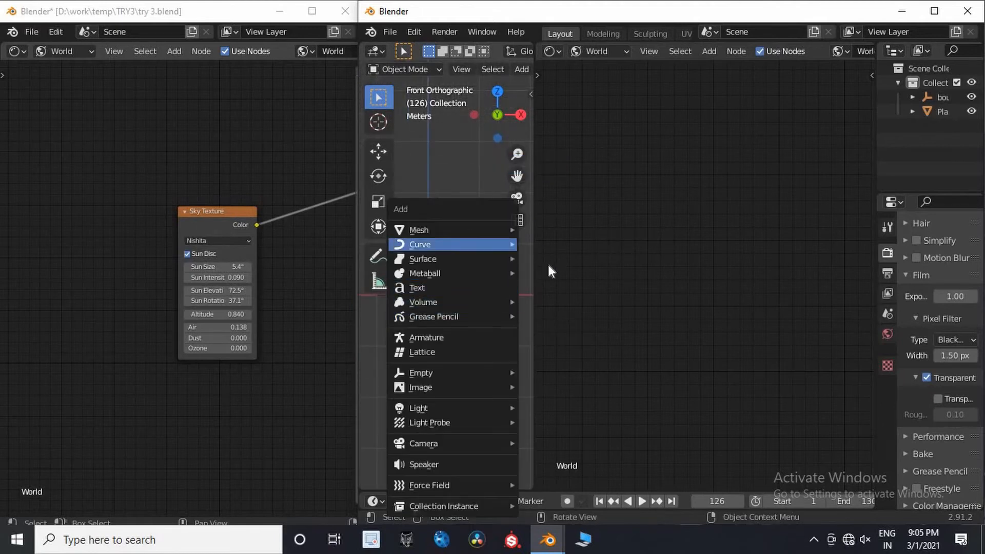
pyautogui.click(544, 365)
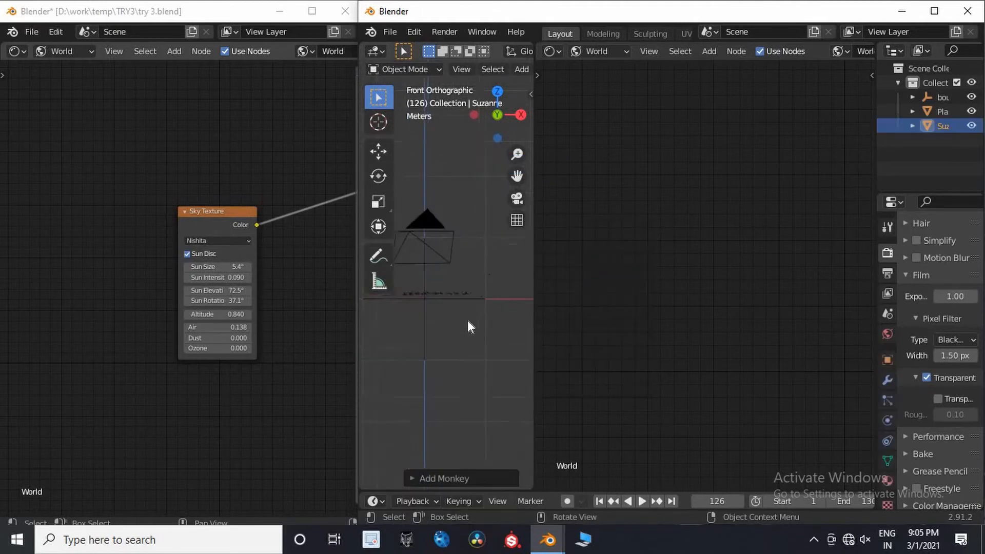
pyautogui.press('KP_Decimal')
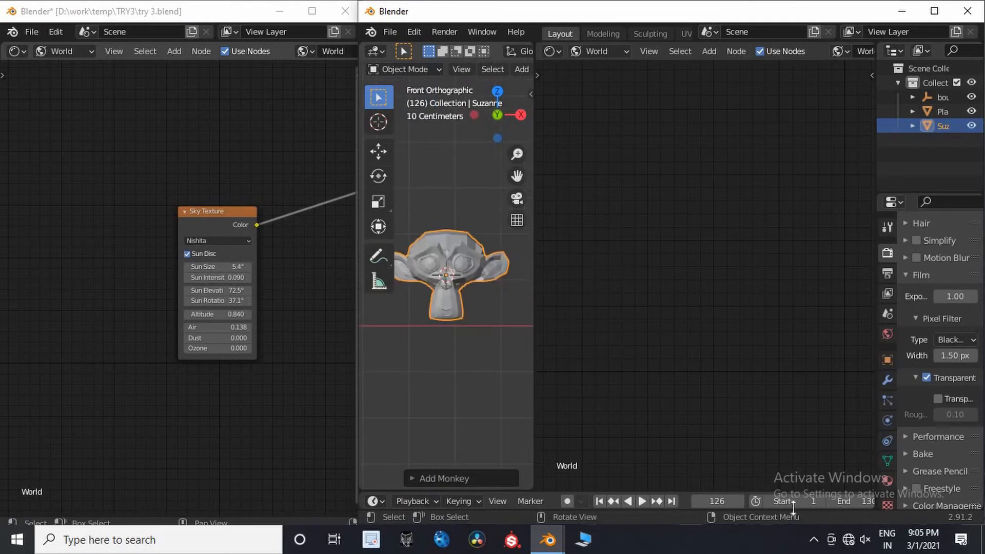
# Give the monkey a level 2 subdivision surface and shade it smooth.
pyautogui.hotkey('ctrl', 'space')
pyautogui.moveTo(826, 226); pyautogui.dragTo(715, 316, button='middle')
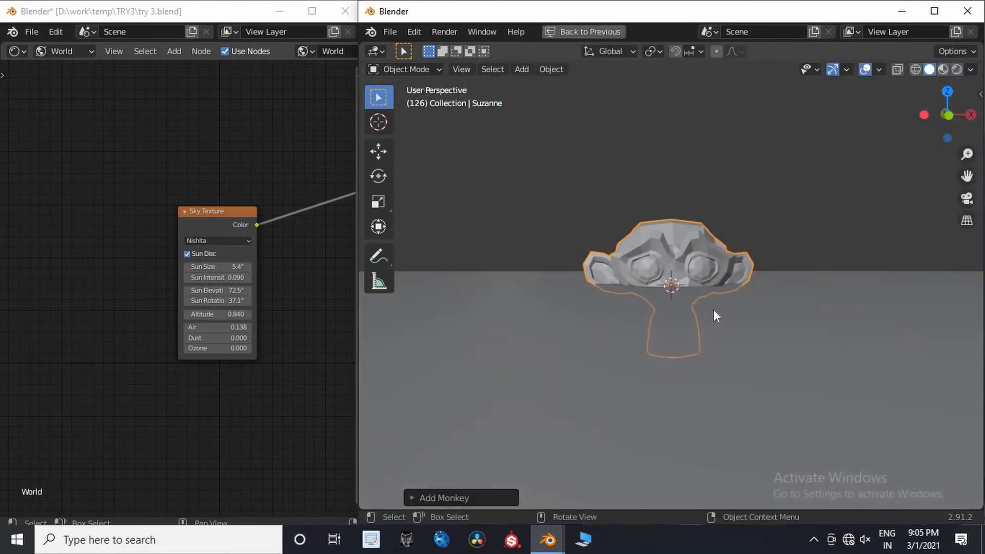
pyautogui.hotkey('ctrl', '2')
pyautogui.rightClick(663, 242)
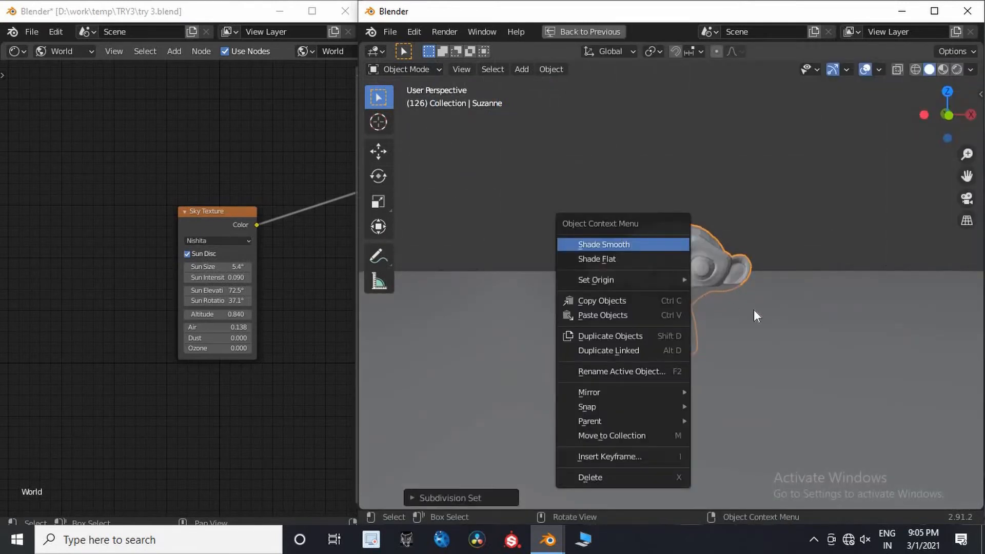
pyautogui.click(595, 243)
# Raise the monkey along the Z axis above the plane and rotate it freely.
pyautogui.moveTo(807, 324); pyautogui.dragTo(756, 306, button='middle')
pyautogui.press('g')
pyautogui.press('z')
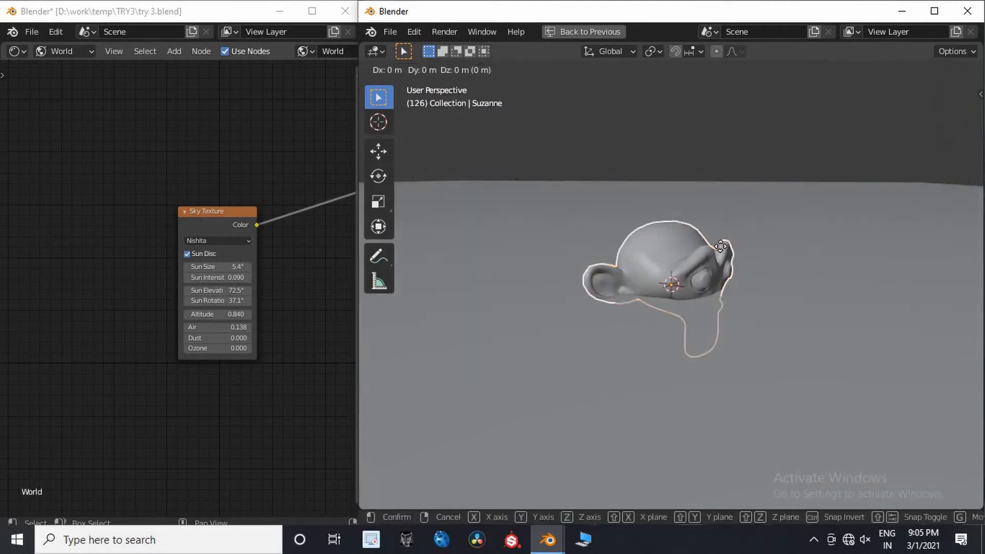
pyautogui.click(751, 259)
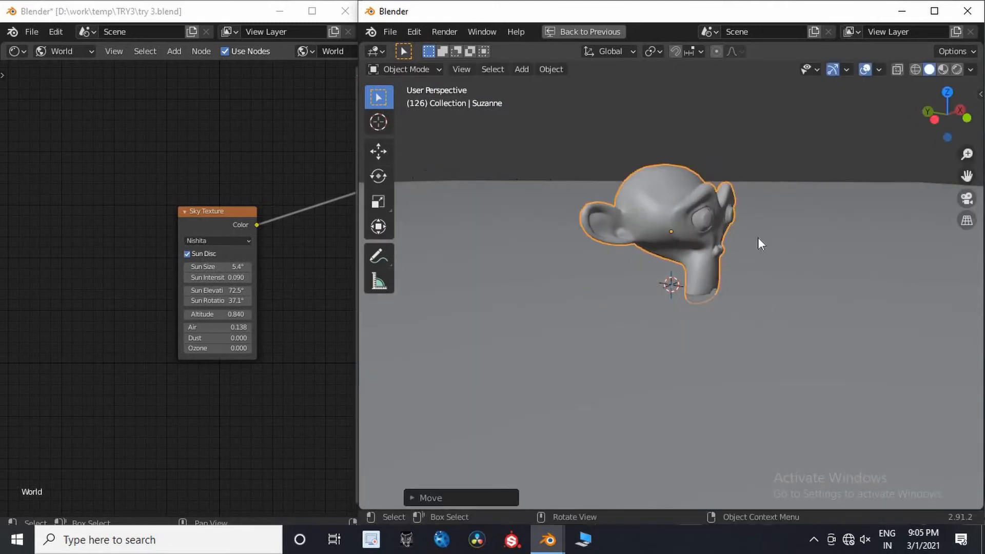
pyautogui.press('r')
pyautogui.click(763, 246)
# From the camera view, scale the monkey up to several times its size and raise it about 1.3 m along Z.
pyautogui.press('KP_0')
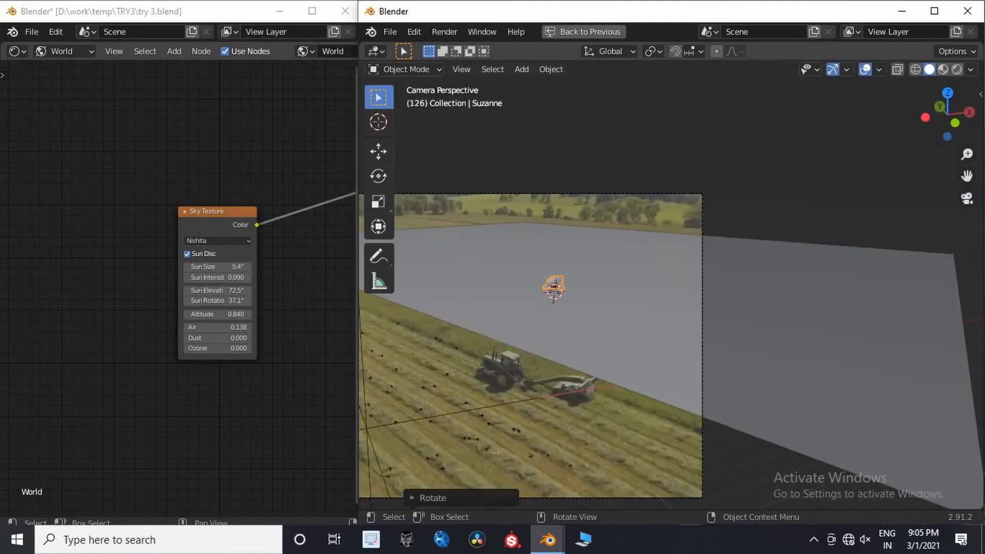
pyautogui.press('s')
pyautogui.click(557, 339)
pyautogui.press('g')
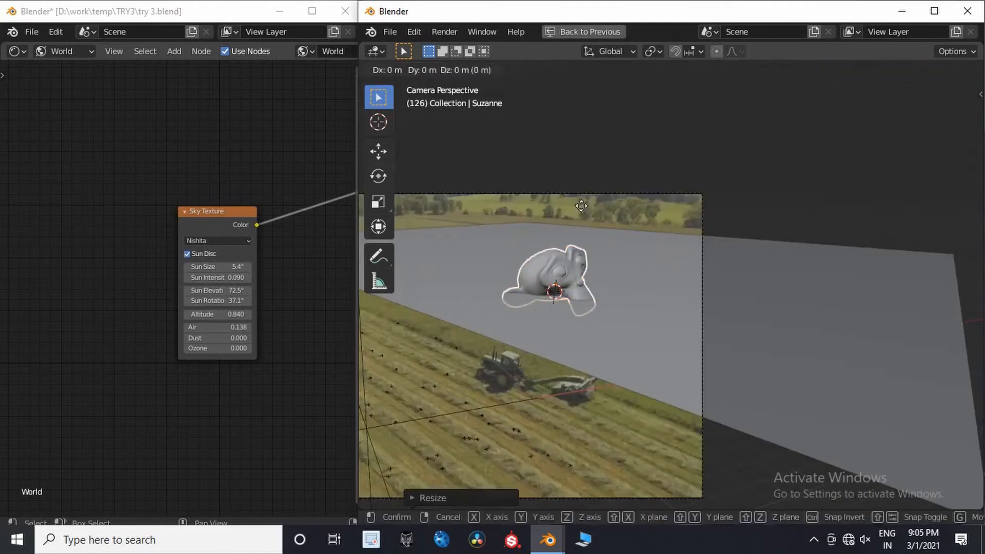
pyautogui.press('z')
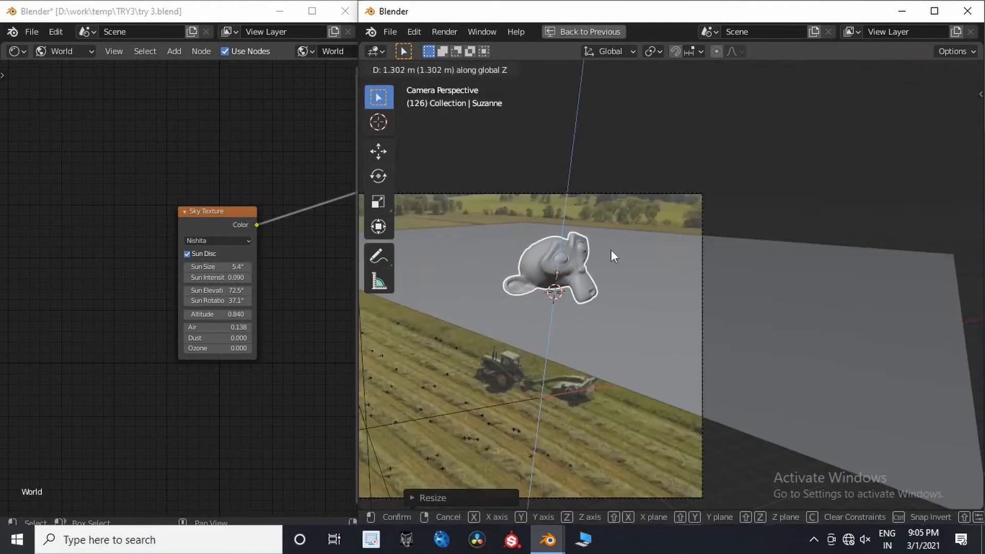
pyautogui.click(611, 251)
# Set the viewport to Rendered shading to check the monkey over the field footage, then leave nothing selected.
pyautogui.click(610, 194)
pyautogui.press('z')
pyautogui.click(737, 335)
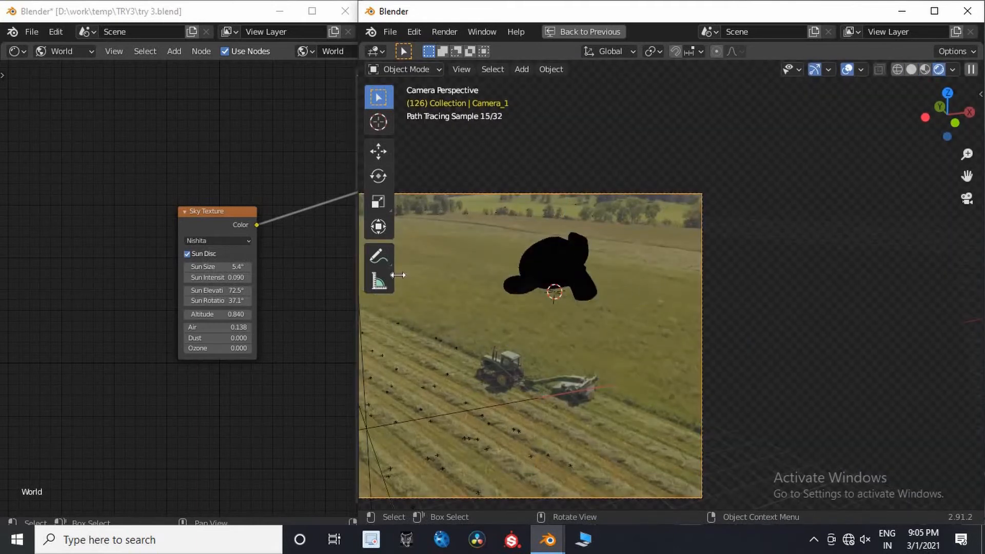
pyautogui.click(517, 265)
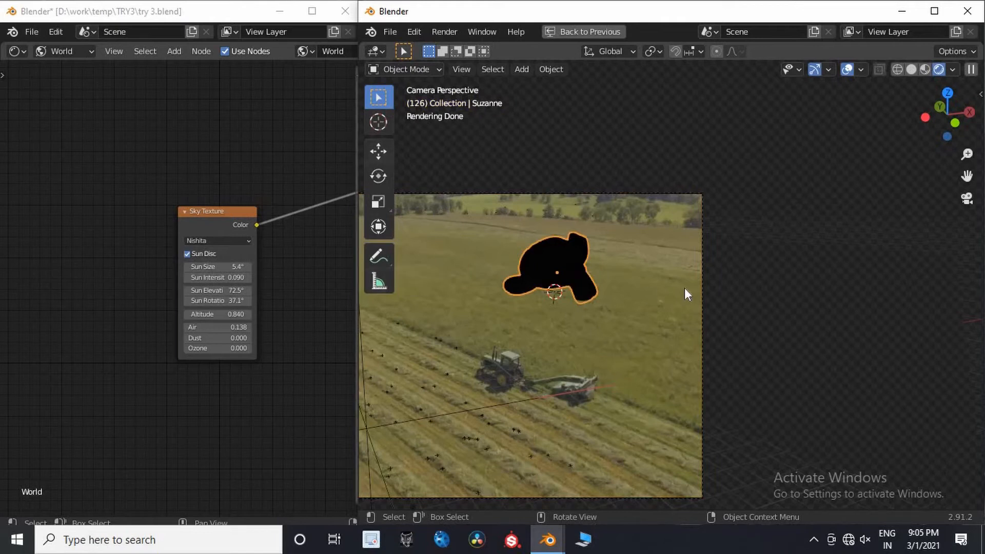
pyautogui.click(621, 268)
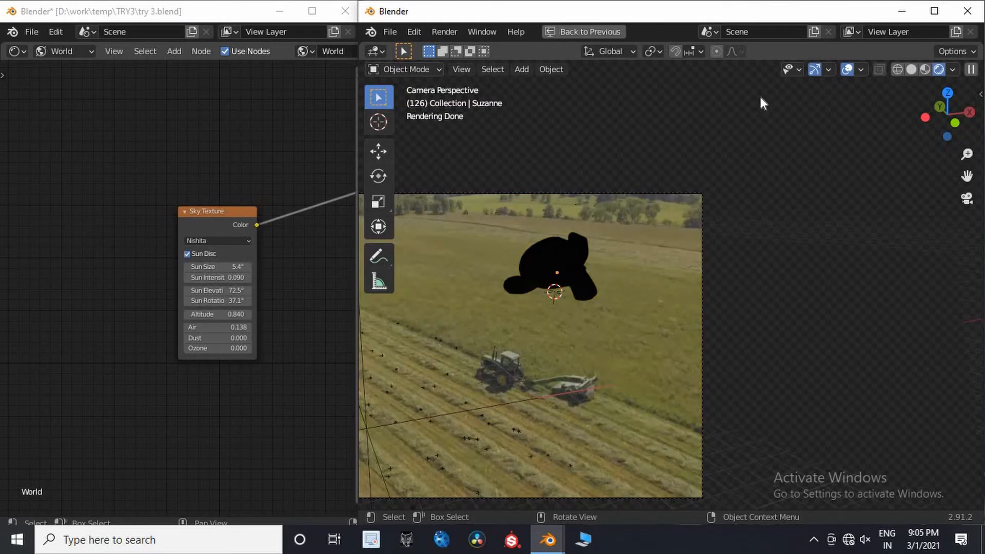
# Restore the full layout, add a Sky Texture node to the world nodes and link its color to a Viewer node.
pyautogui.hotkey('ctrl', 'space')
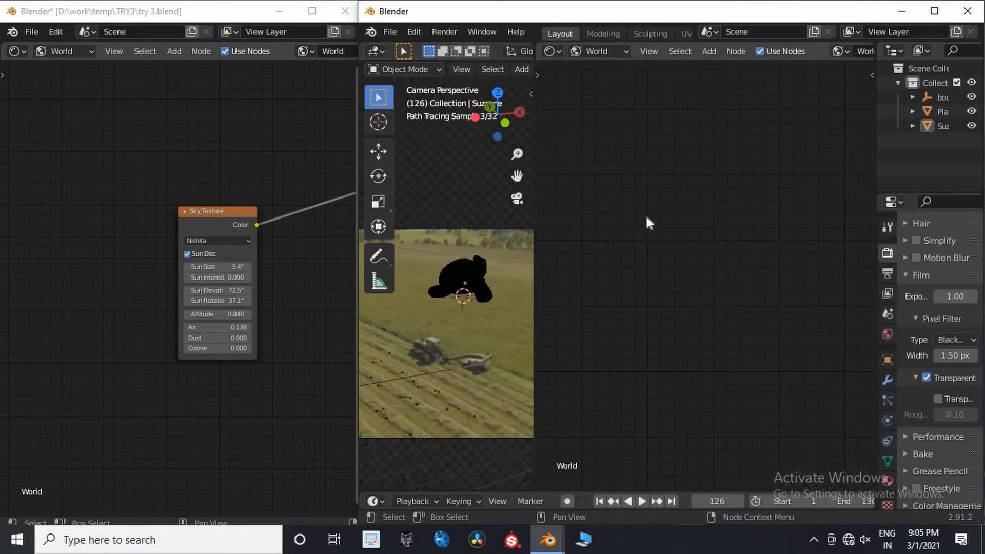
pyautogui.scroll(3, 774, 257)
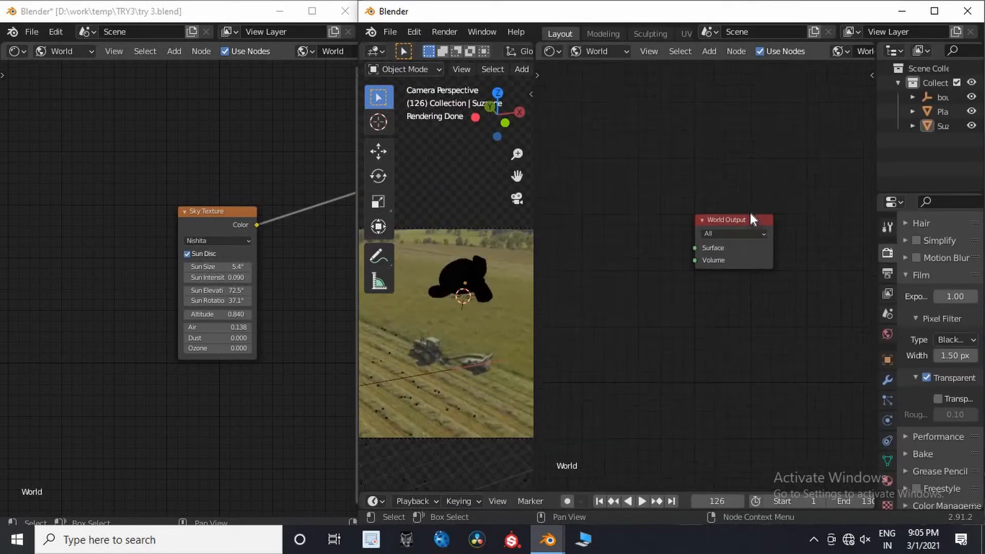
pyautogui.press('x')
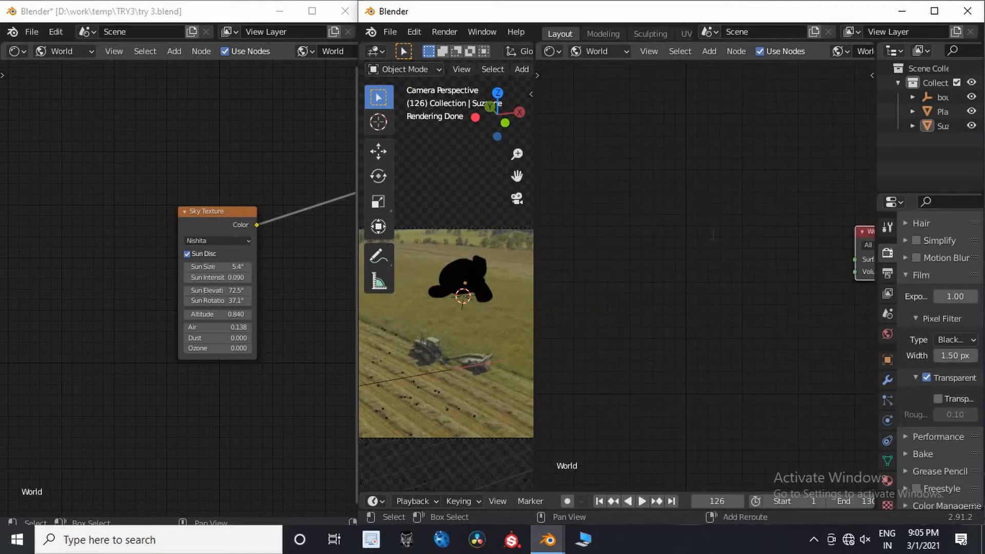
pyautogui.hotkey('shift', 'a')
pyautogui.click(712, 235)
pyautogui.write('sky')
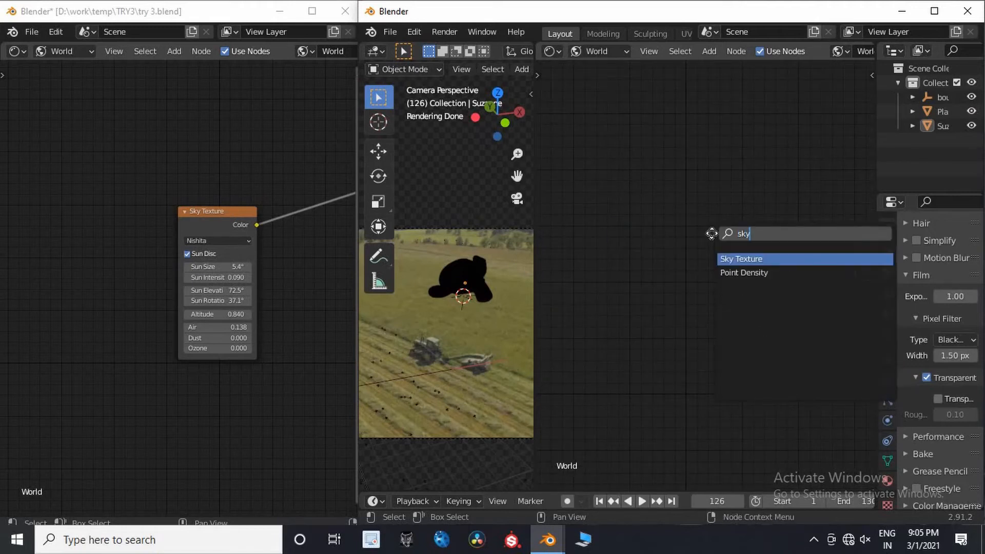
pyautogui.press('Return')
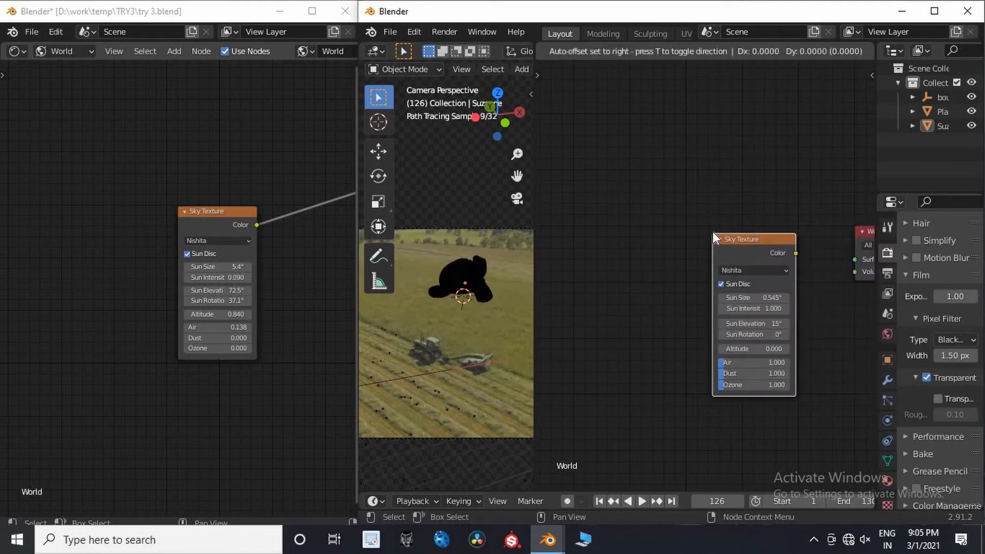
pyautogui.click(714, 237)
pyautogui.keyDown('ctrl'); pyautogui.scroll(-3, 694, 258); pyautogui.keyUp('ctrl')
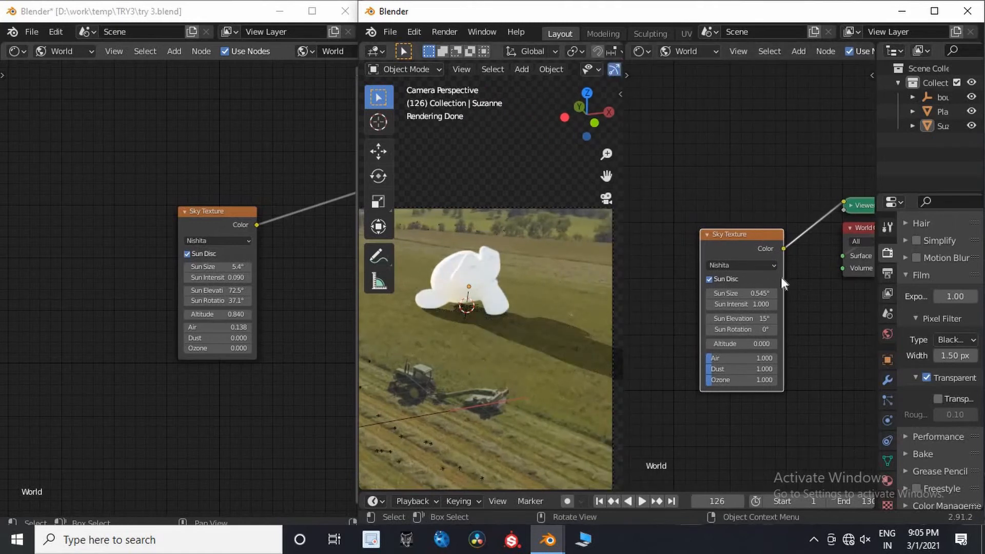
# Zero the new Sky Texture's sun size, intensity, elevation and rotation, altitude, air, dust and ozone.
pyautogui.moveTo(741, 293); pyautogui.dragTo(770, 380)
pyautogui.write('0')
pyautogui.press('Return')
pyautogui.write('0')
pyautogui.press('Return')
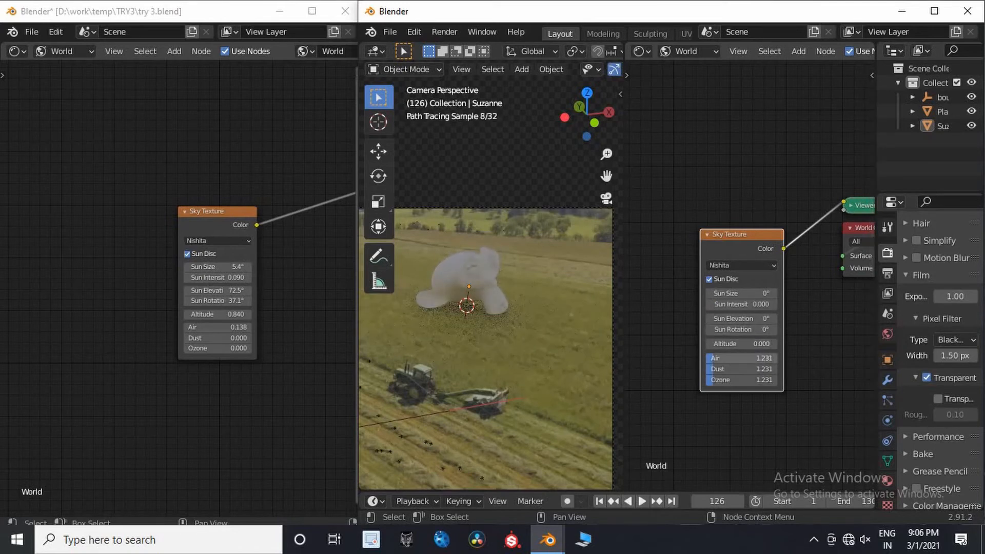
pyautogui.write('0')
pyautogui.press('Return')
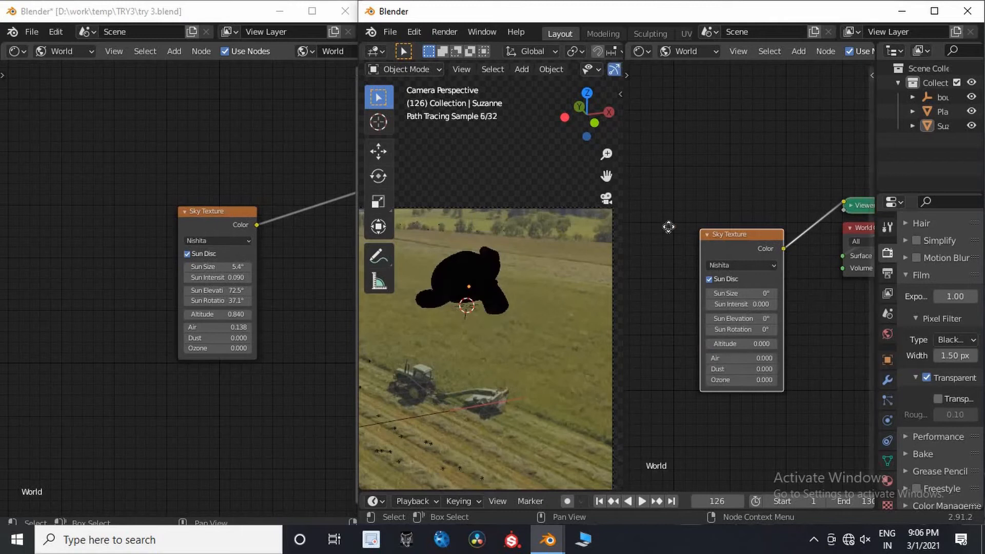
# Turn the new Sky Texture's Sun Disc off and back on, and bring the reference Sky Texture node into clear view.
pyautogui.press('Home')
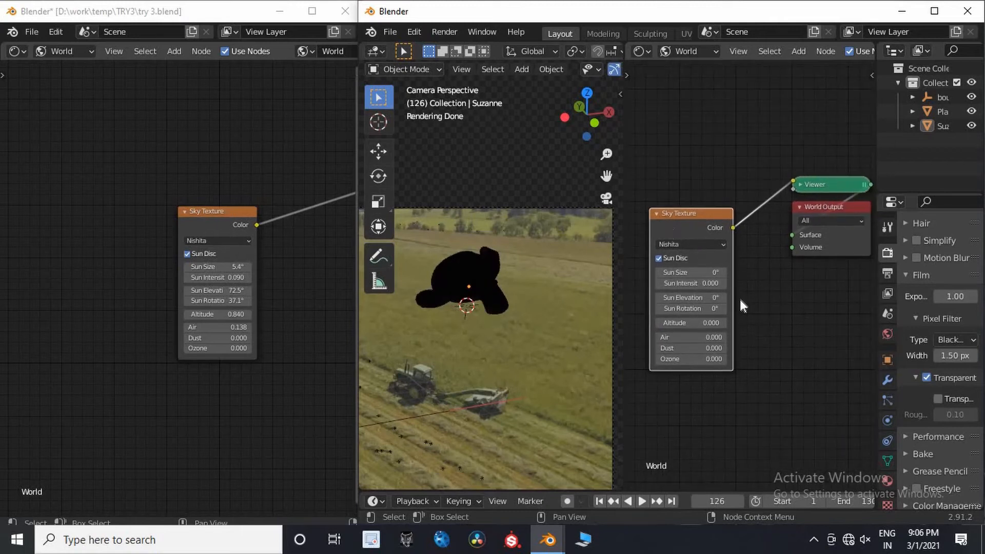
pyautogui.scroll(3, 718, 277)
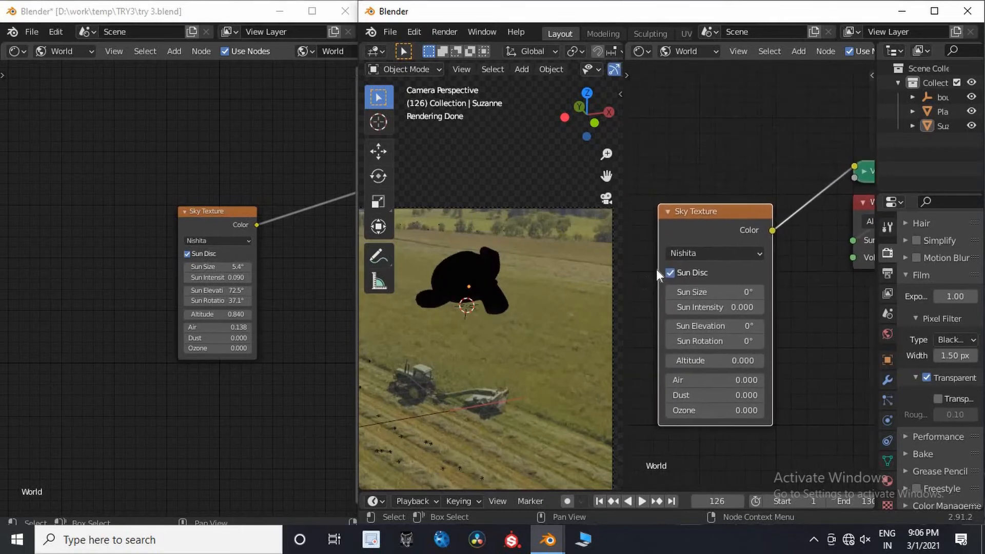
pyautogui.click(666, 273)
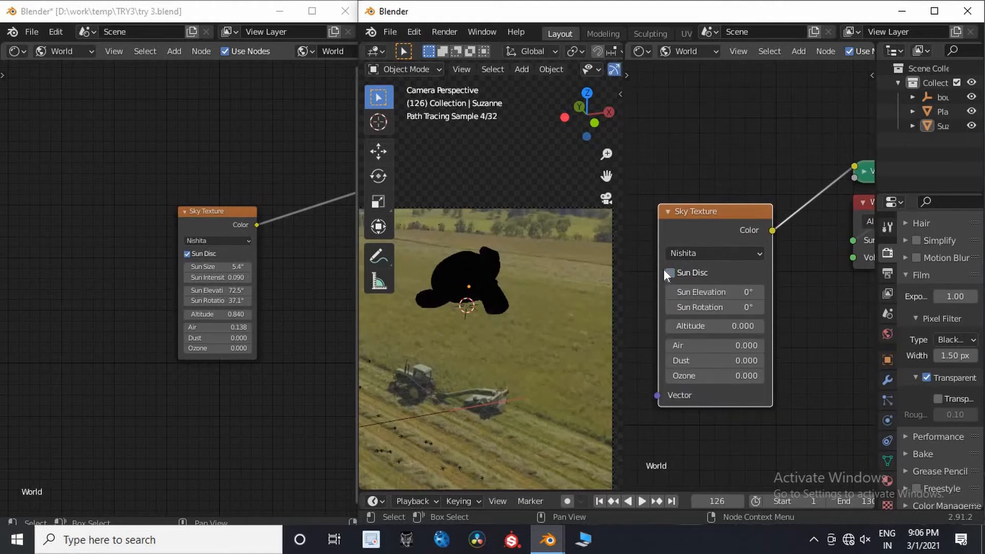
pyautogui.click(663, 269)
pyautogui.scroll(4, 163, 260)
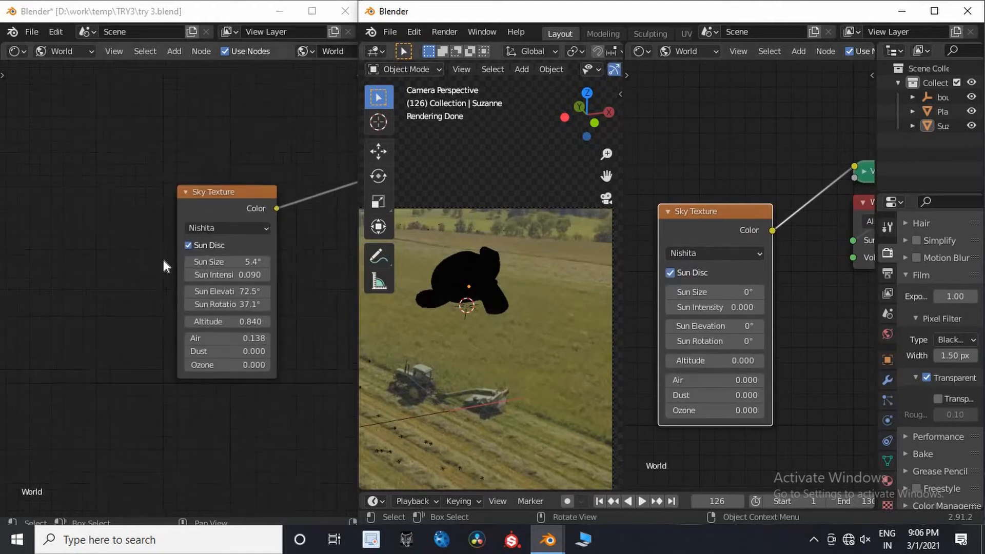
pyautogui.moveTo(363, 323); pyautogui.dragTo(366, 323)
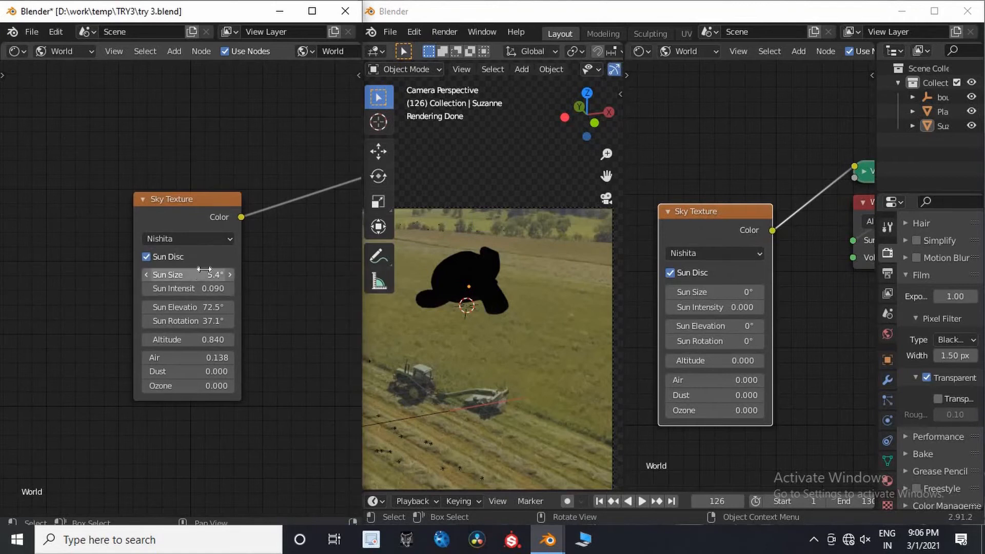
# Leave the camera view and turn off transparent film so the world background can be inspected around the monkey.
pyautogui.moveTo(529, 314); pyautogui.dragTo(600, 287, button='middle')
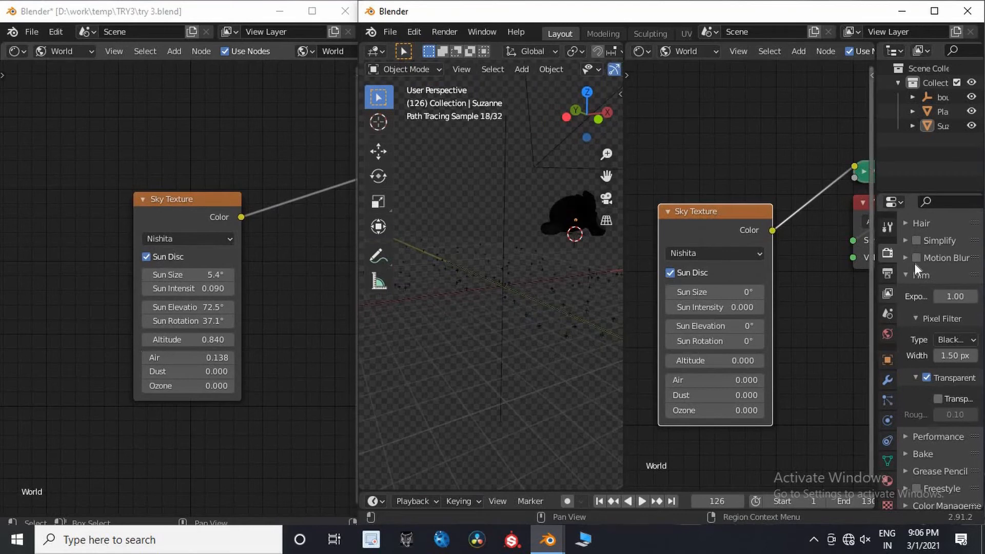
pyautogui.click(926, 378)
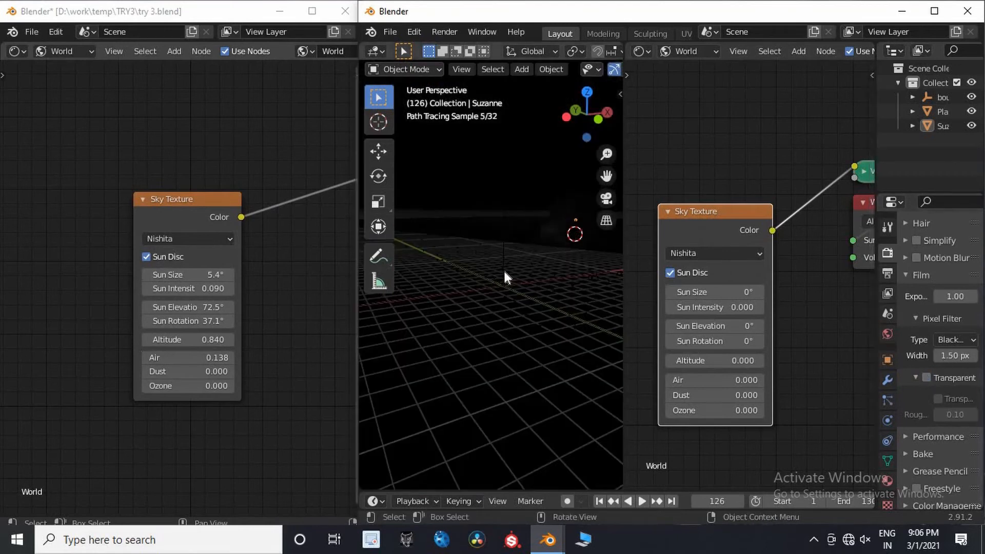
pyautogui.keyDown('shift'); pyautogui.moveTo(507, 277); pyautogui.dragTo(470, 333, button='middle'); pyautogui.keyUp('shift')
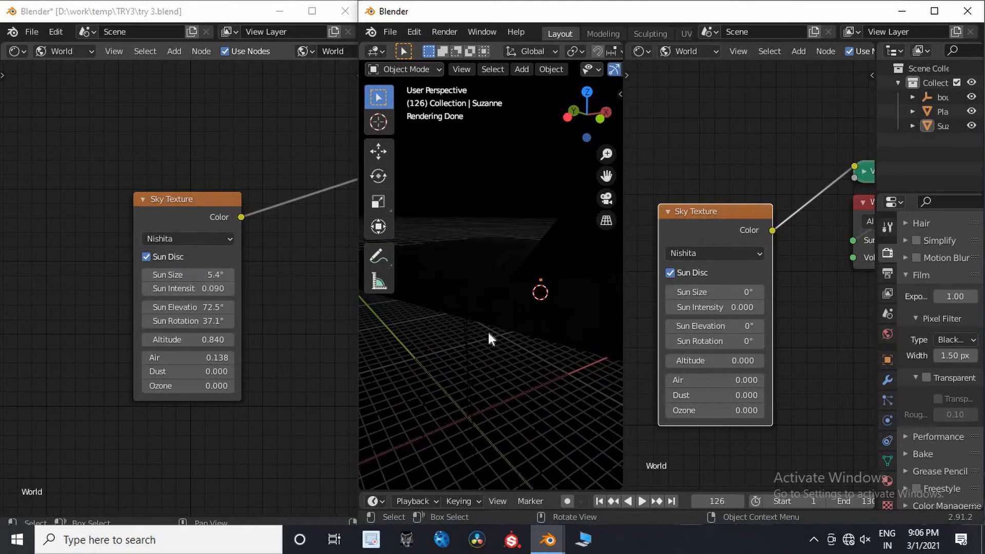
pyautogui.moveTo(531, 320); pyautogui.dragTo(575, 336, button='middle')
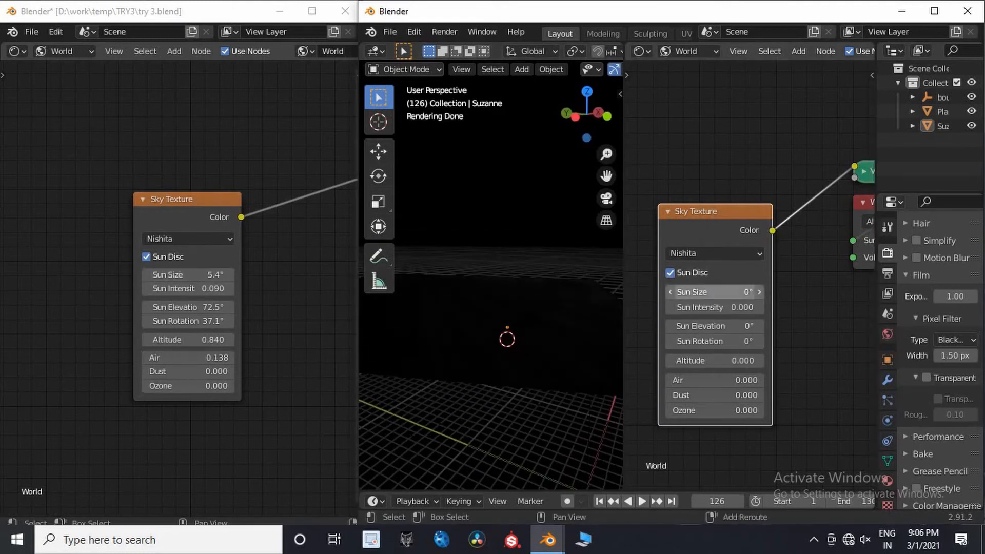
# Increase the new Sky Texture's sun size to about 12.8°.
pyautogui.moveTo(718, 291); pyautogui.dragTo(757, 292)
pyautogui.moveTo(534, 275); pyautogui.dragTo(390, 308, button='middle')
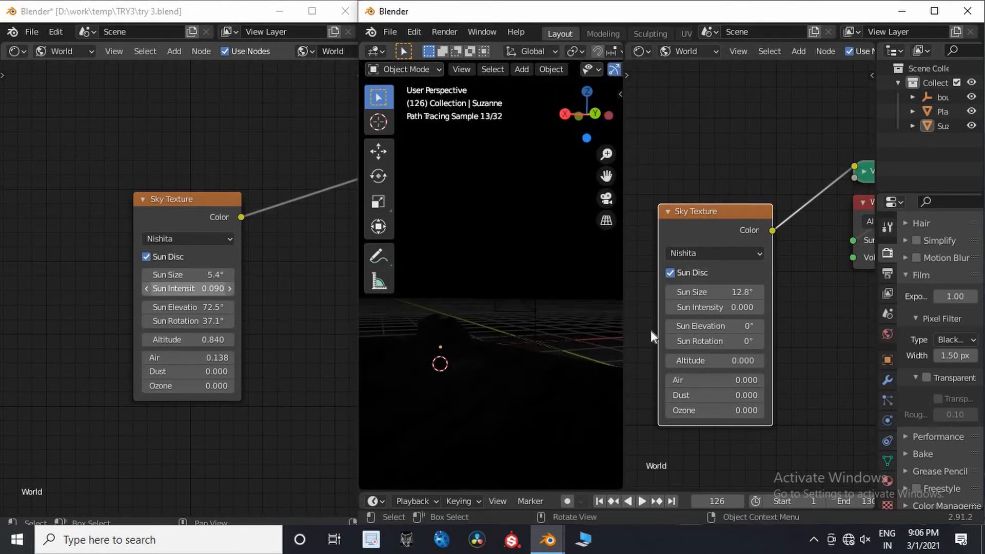
pyautogui.click(713, 292)
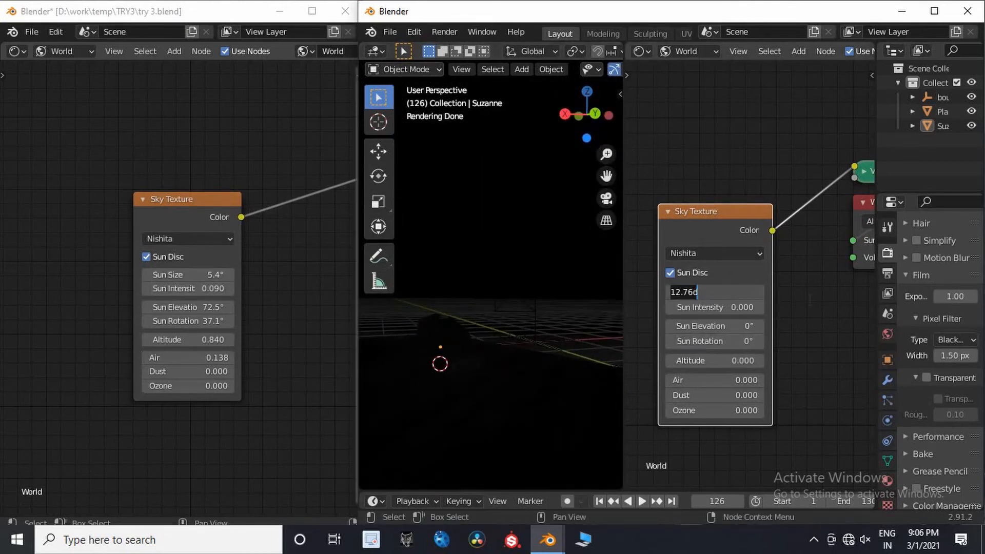
pyautogui.press('Return')
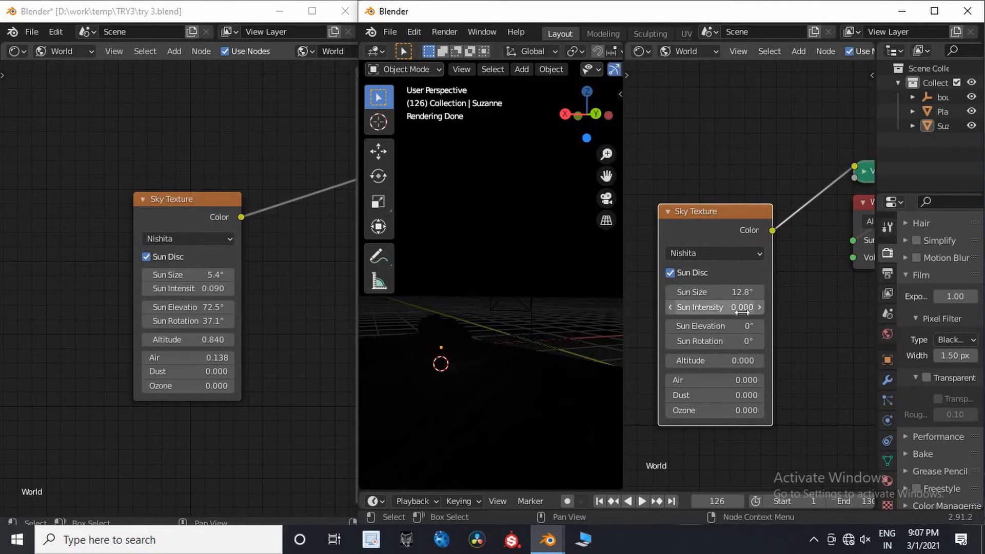
# Set the new Sky Texture's sun intensity to 0.090, matching the reference node, and look at the sun on the horizon.
pyautogui.moveTo(740, 310); pyautogui.dragTo(778, 310)
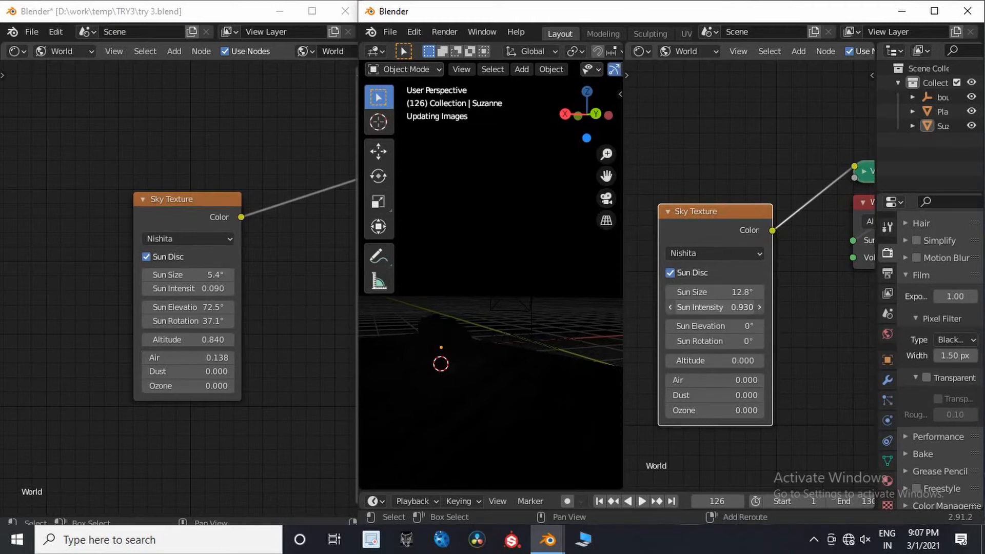
pyautogui.click(740, 311)
pyautogui.write('0.94')
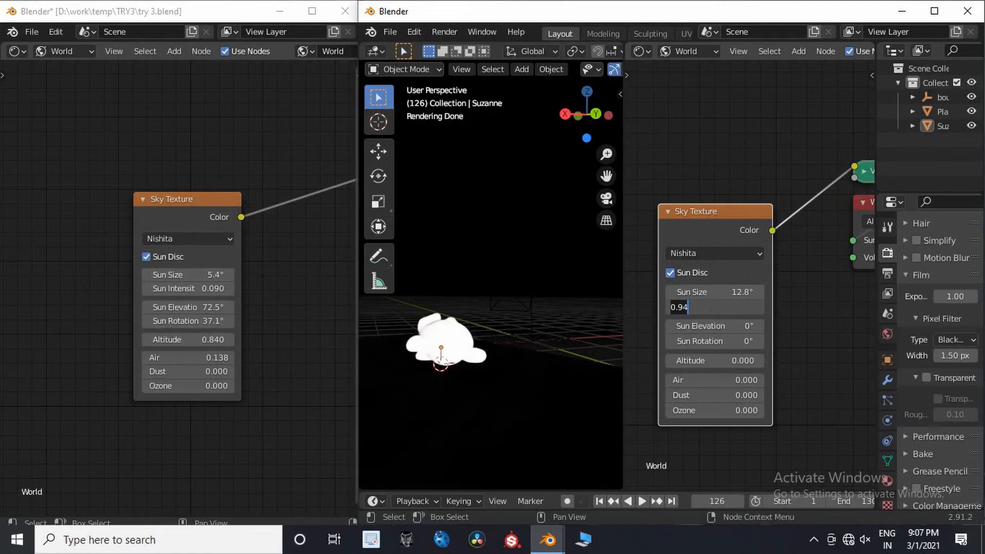
pyautogui.write('090')
pyautogui.press('Return')
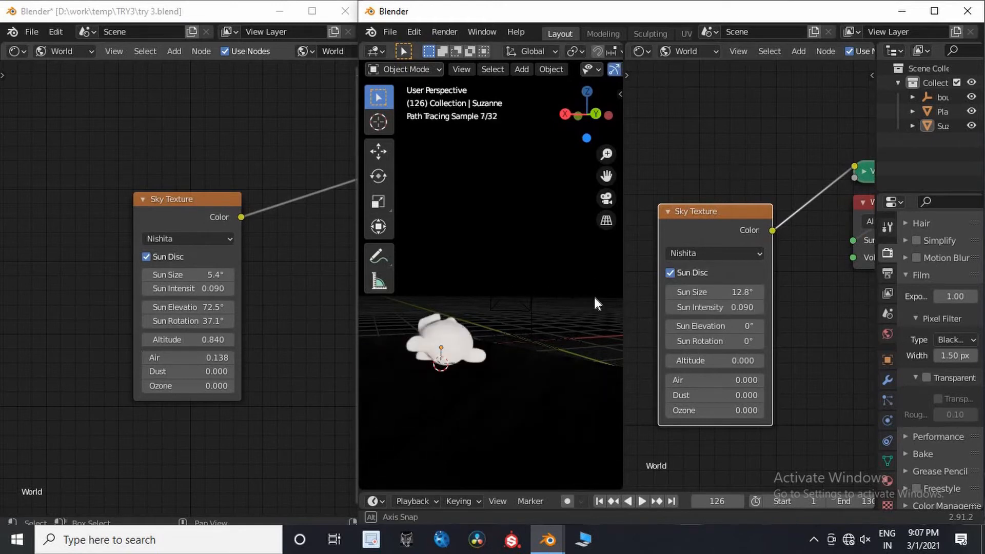
pyautogui.moveTo(593, 294); pyautogui.dragTo(534, 387, button='middle')
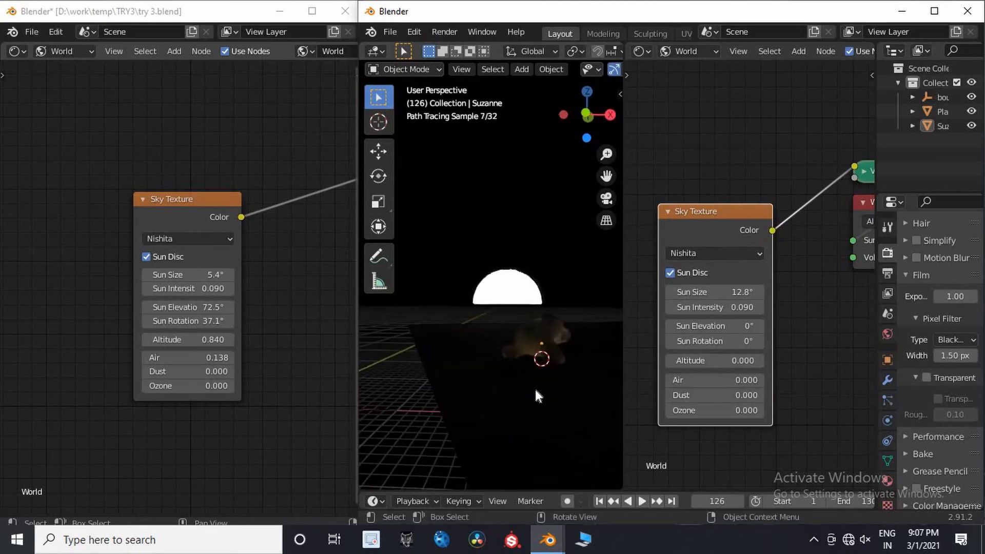
# Drop the sun intensity to 0 for comparison and set it back to 0.090.
pyautogui.click(737, 307)
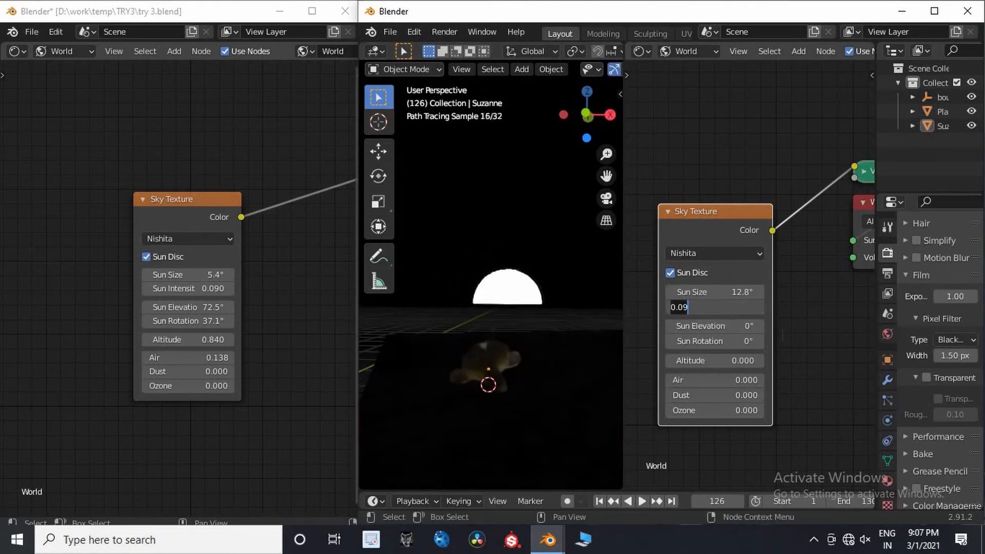
pyautogui.press('Return')
pyautogui.click(737, 307)
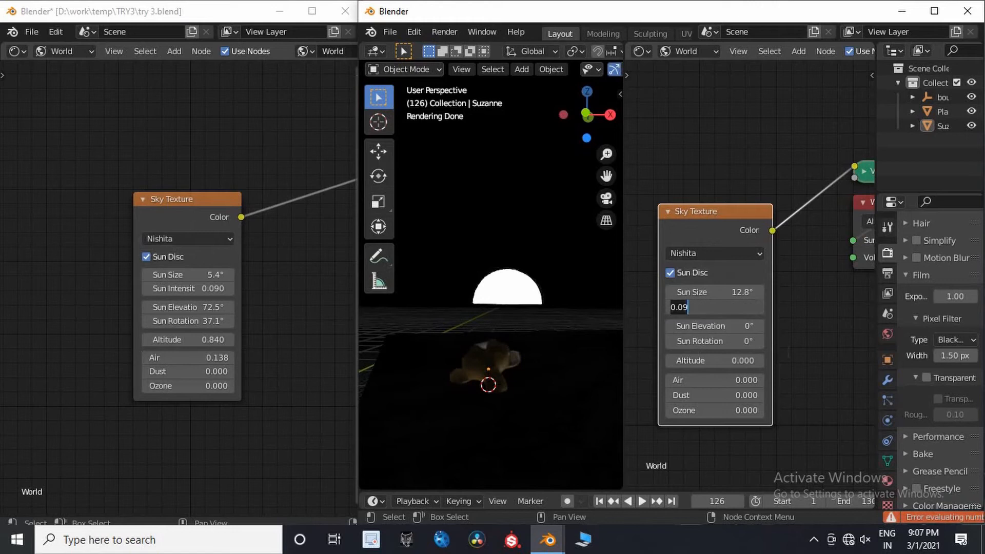
pyautogui.press('Return')
pyautogui.click(746, 308)
pyautogui.press('BackSpace')
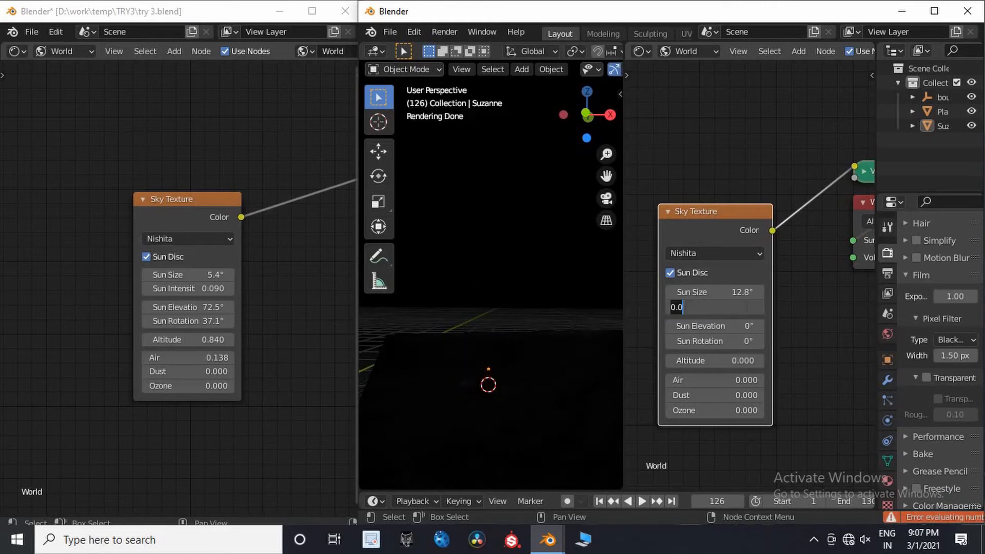
pyautogui.press('BackSpace')
pyautogui.press('BackSpace')
pyautogui.press('BackSpace')
pyautogui.write('=')
pyautogui.write('0.90')
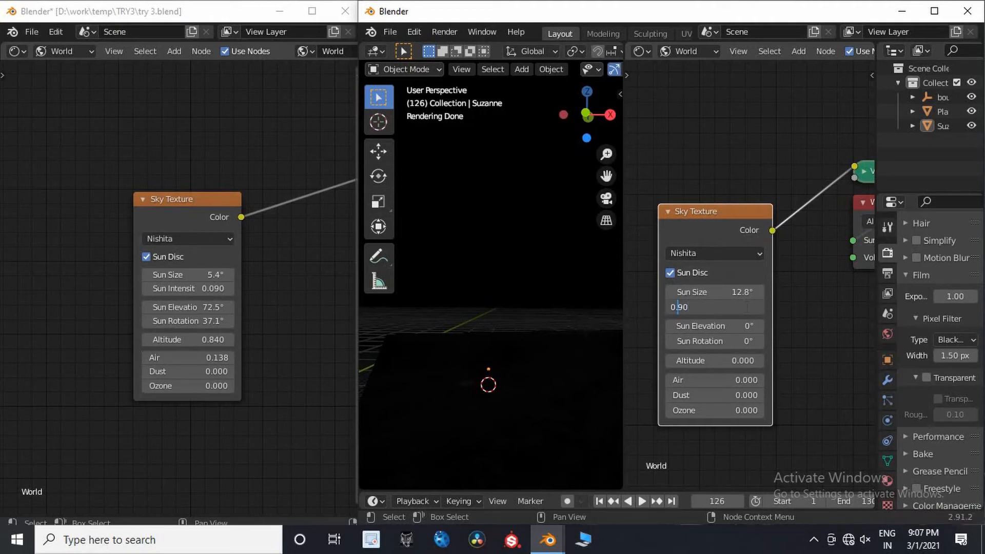
pyautogui.press('Return')
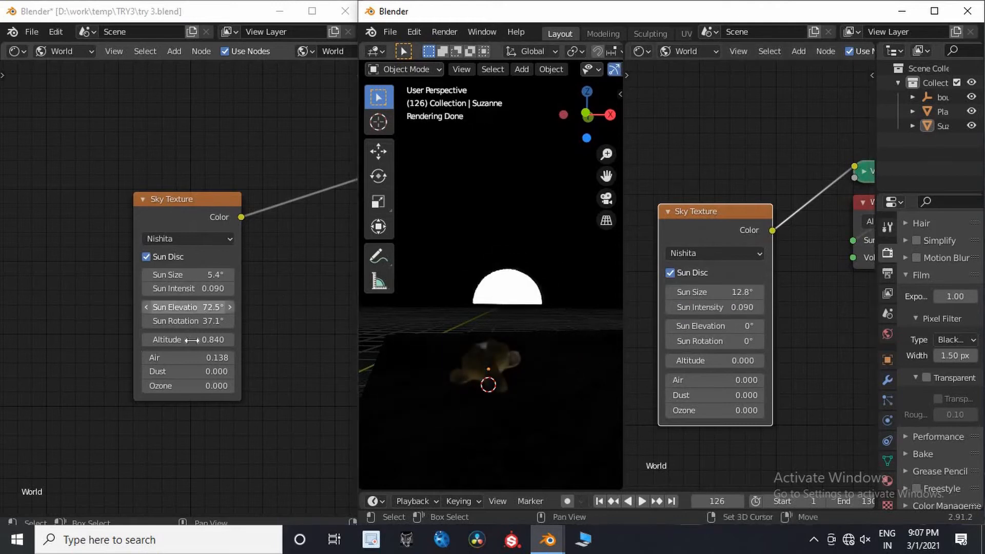
# Set the new Sky Texture's sun elevation to 72.5°, matching the reference node, and look up at the raised sun disc.
pyautogui.moveTo(200, 335); pyautogui.dragTo(183, 351, button='middle')
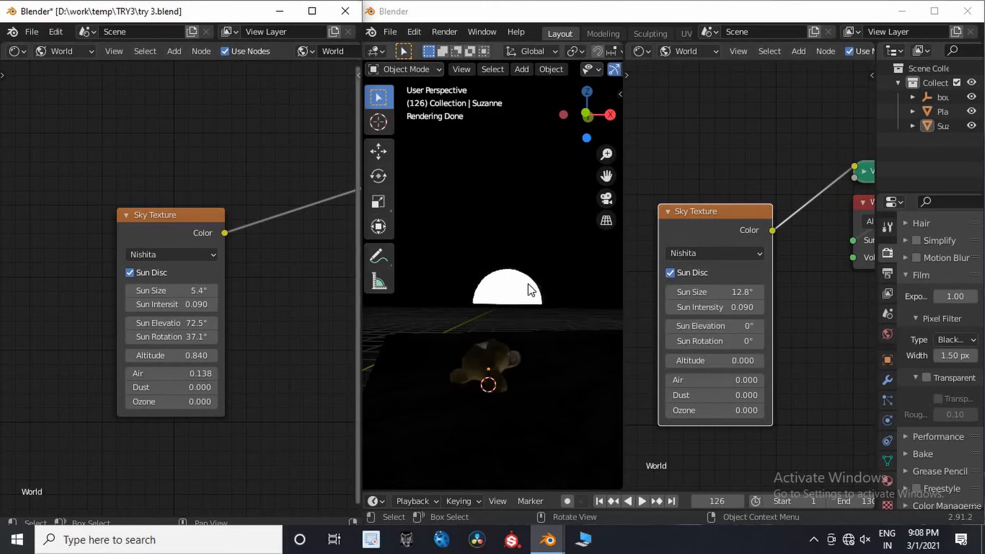
pyautogui.moveTo(718, 326); pyautogui.dragTo(744, 326)
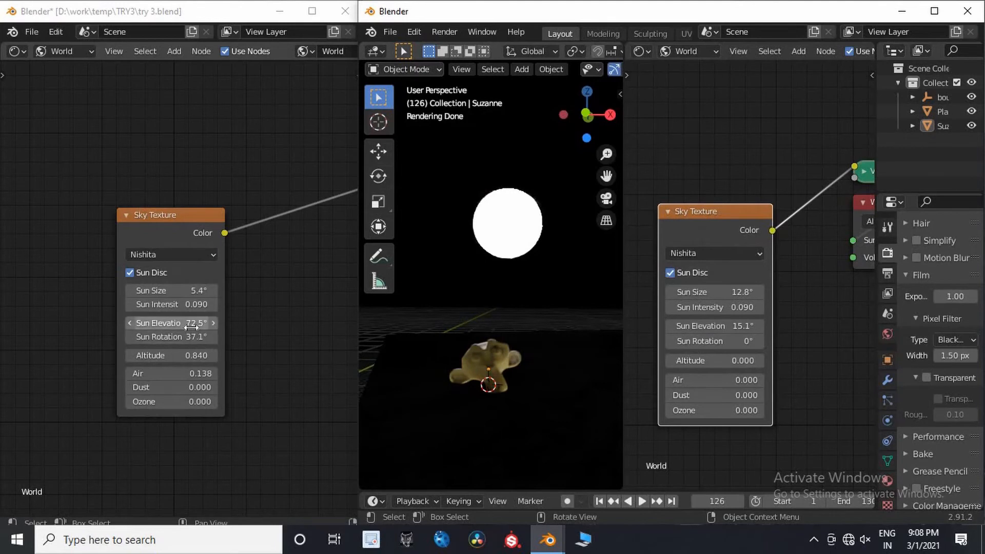
pyautogui.click(739, 325)
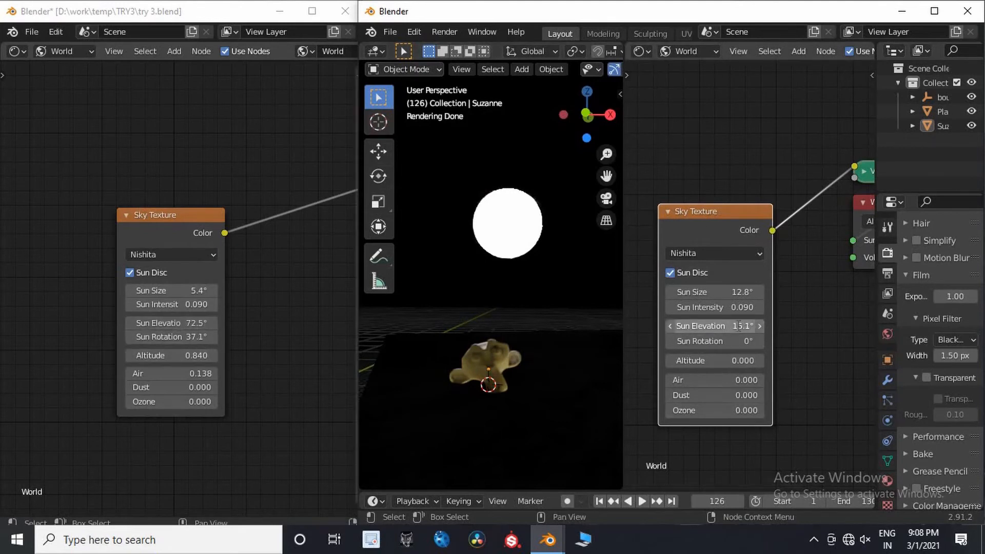
pyautogui.write('7')
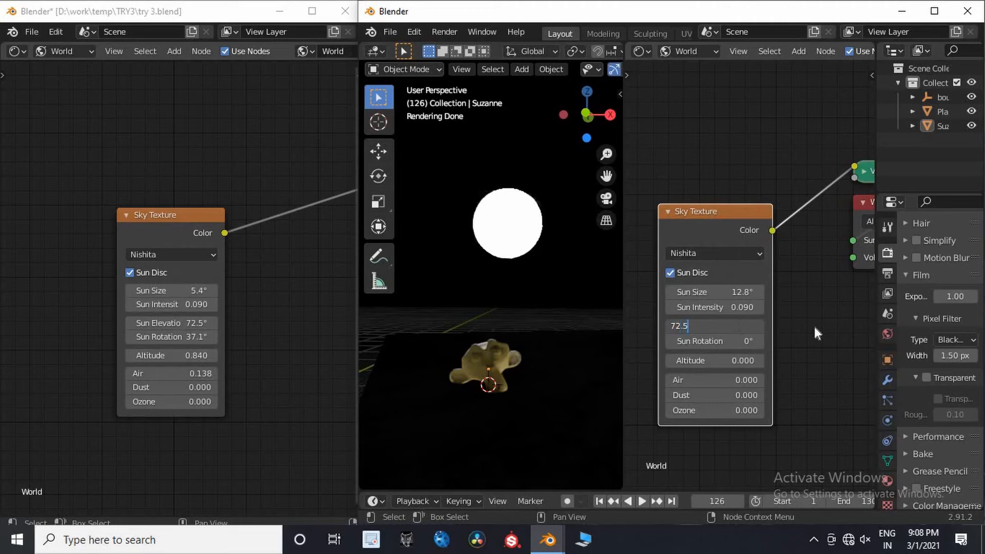
pyautogui.write('2.5')
pyautogui.press('Return')
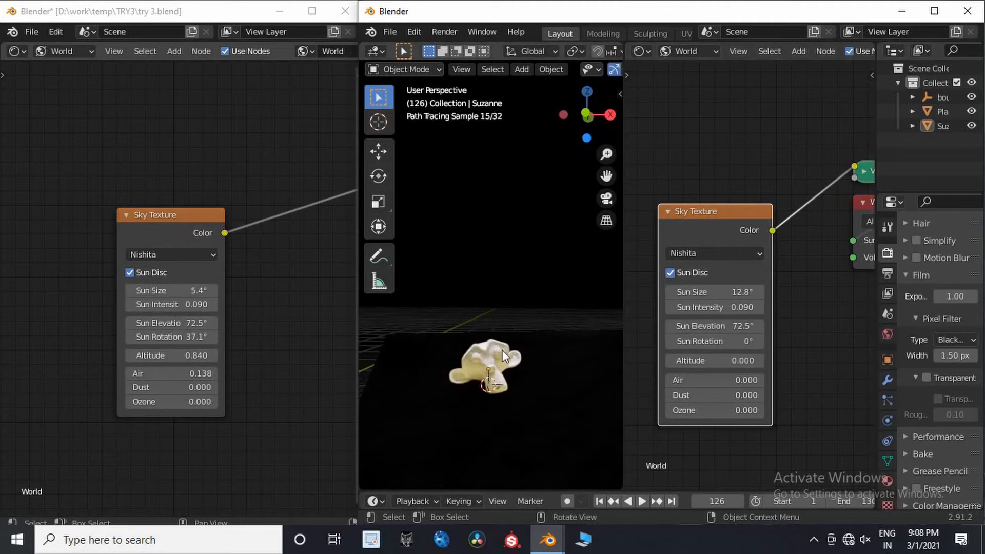
pyautogui.moveTo(492, 328); pyautogui.dragTo(476, 240, button='middle')
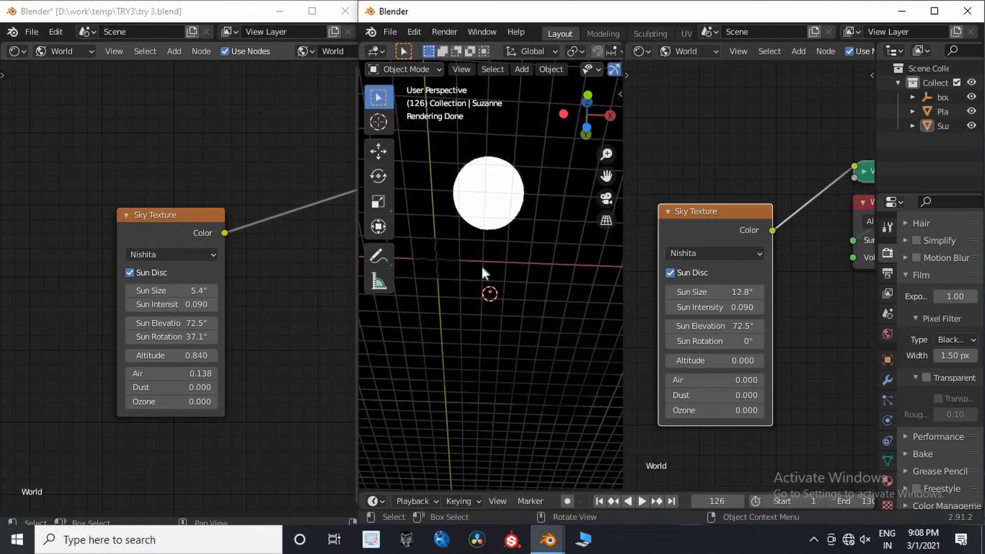
# Return to the camera view, make the film background transparent and inspect the monkey against the field footage.
pyautogui.moveTo(482, 265)
pyautogui.mouseDown(button='middle')
pyautogui.moveTo(501, 301)
pyautogui.moveTo(495, 335)
pyautogui.moveTo(497, 323)
pyautogui.moveTo(504, 386)
pyautogui.moveTo(509, 380)
pyautogui.moveTo(462, 362)
pyautogui.mouseUp(button='middle')
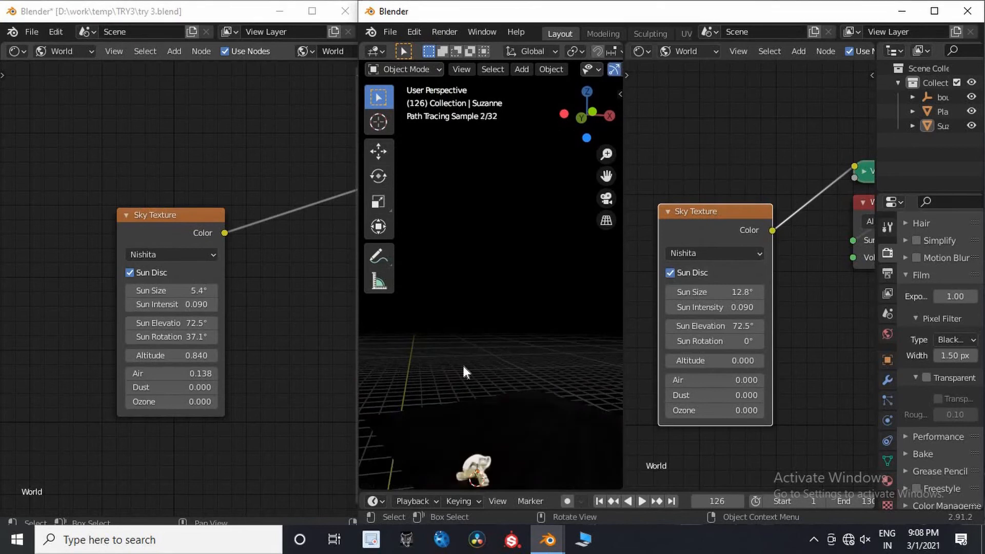
pyautogui.click(603, 199)
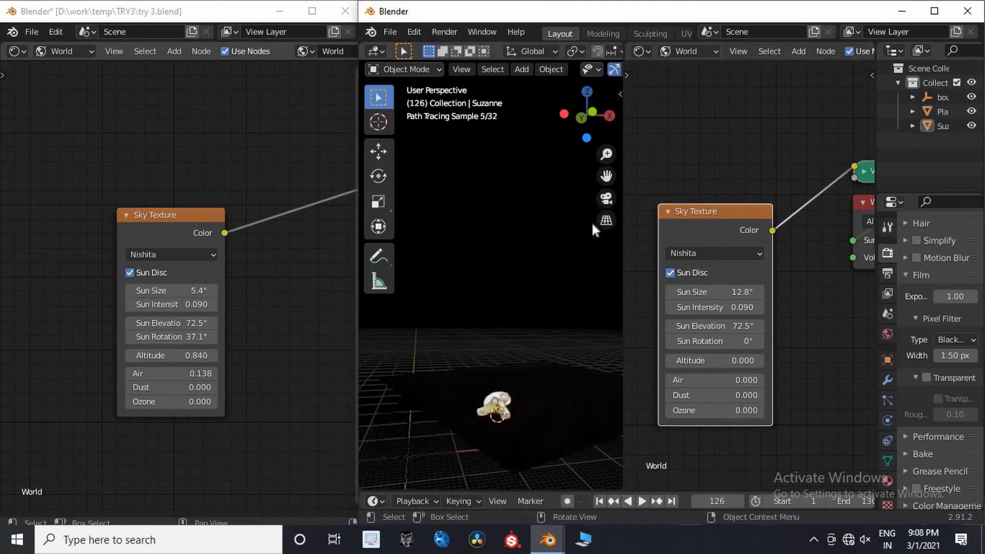
pyautogui.click(931, 374)
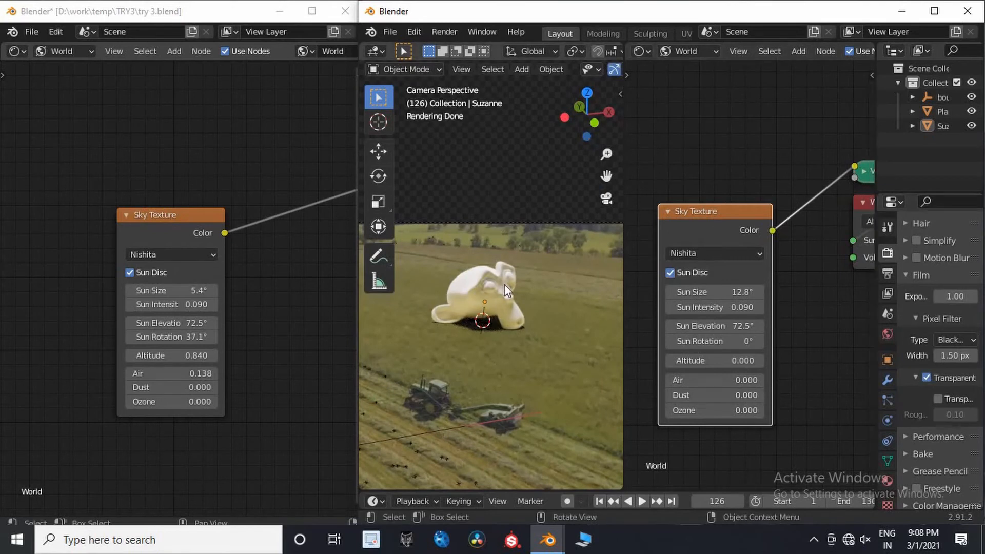
pyautogui.scroll(3, 515, 409)
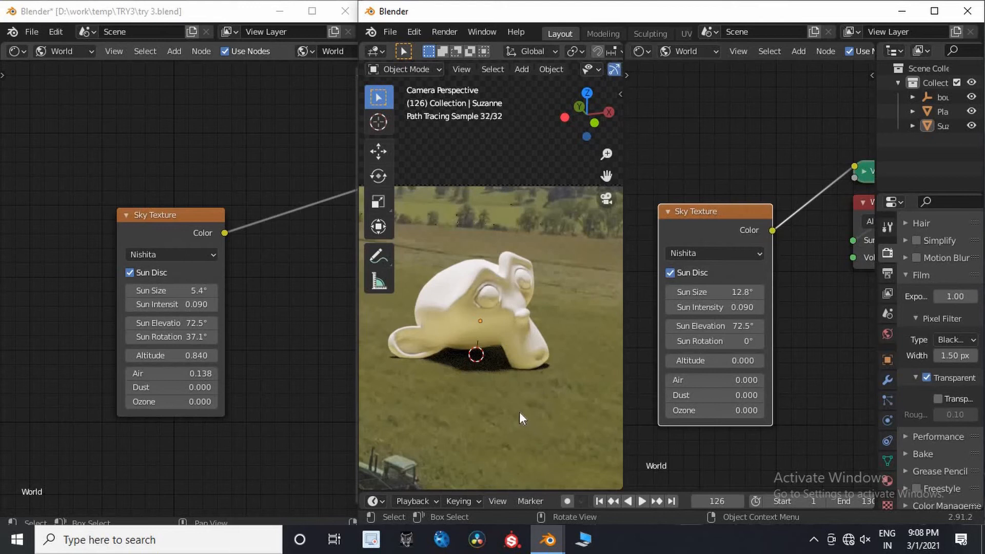
pyautogui.scroll(-3, 518, 408)
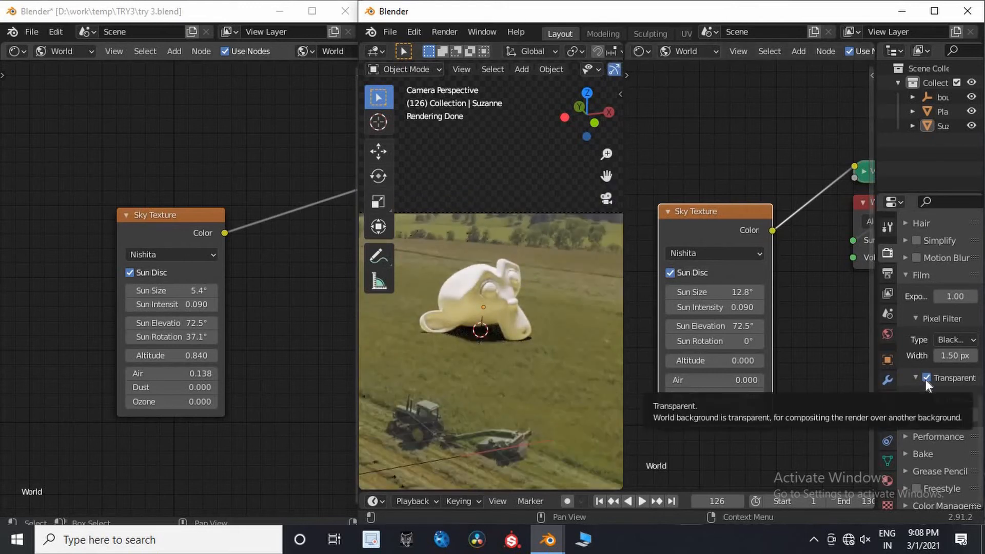
# Undo the film transparency for comparison, re-enable it and inspect the monkey's shadow on the grass.
pyautogui.hotkey('ctrl', 'z')
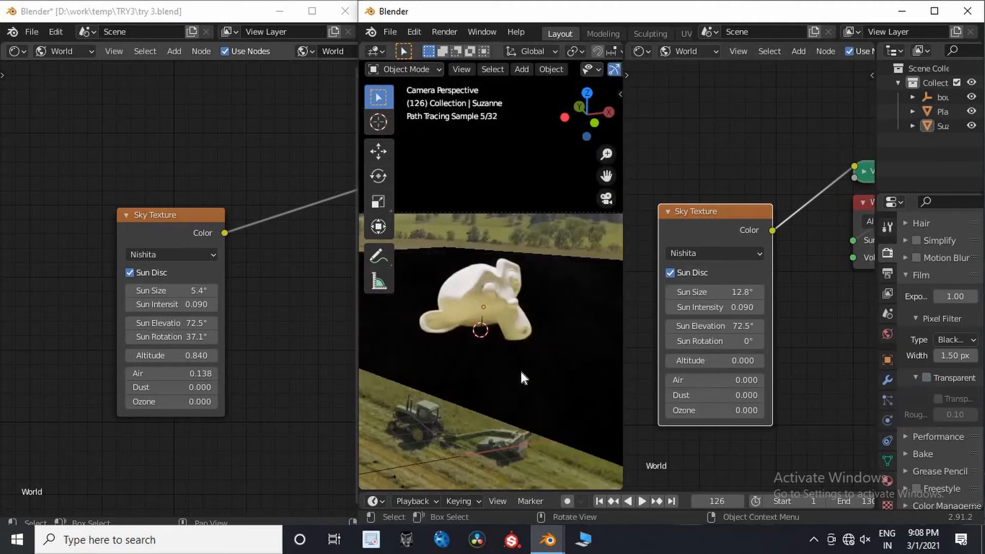
pyautogui.click(925, 378)
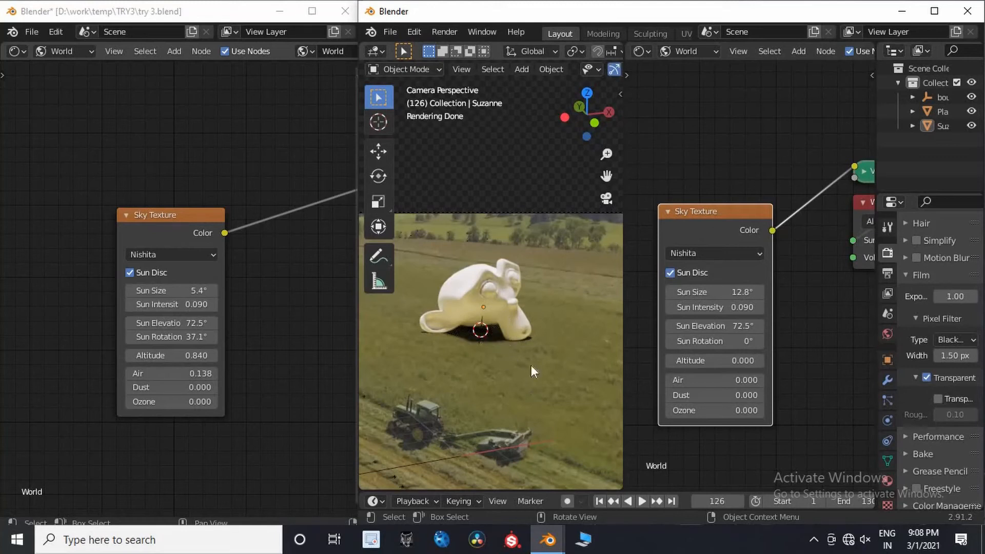
pyautogui.scroll(4, 548, 416)
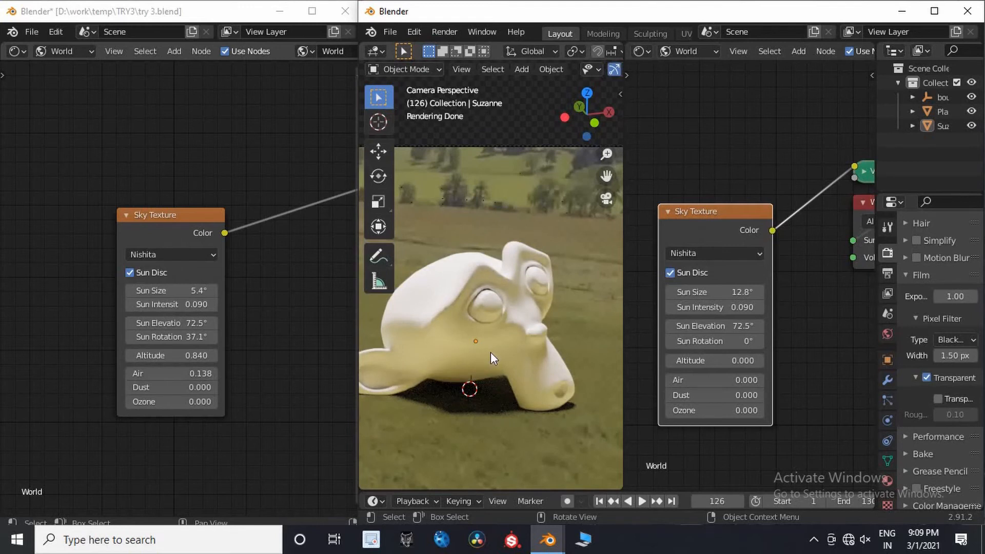
pyautogui.scroll(-4, 490, 352)
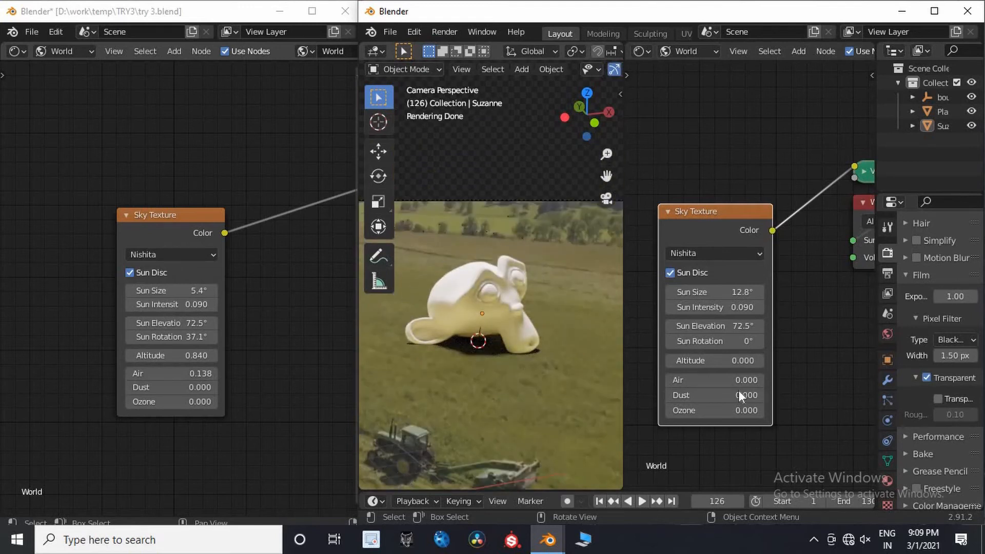
# Leave the camera view, turn off the film transparency and look up at the sun disc from below.
pyautogui.moveTo(156, 335); pyautogui.dragTo(146, 313, button='middle')
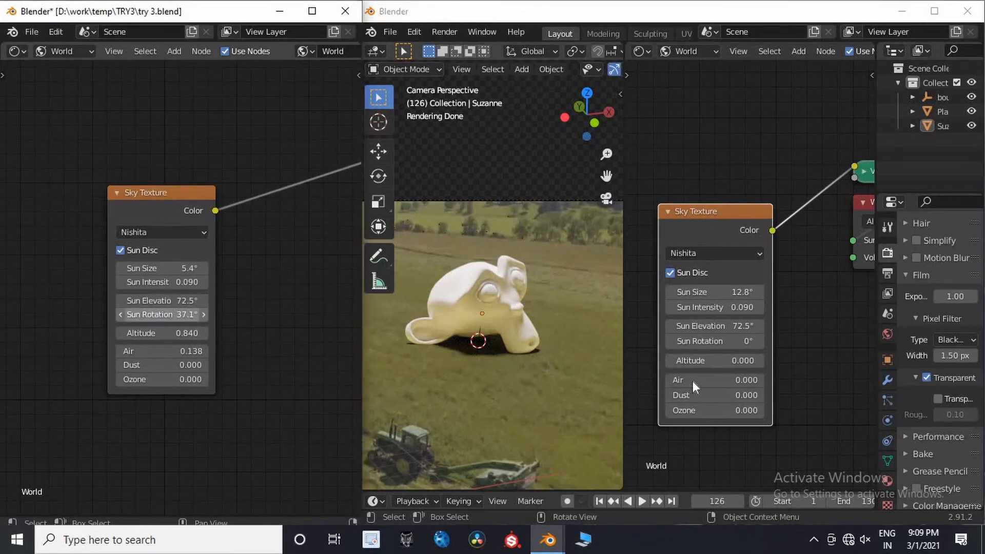
pyautogui.moveTo(492, 361); pyautogui.dragTo(498, 354, button='middle')
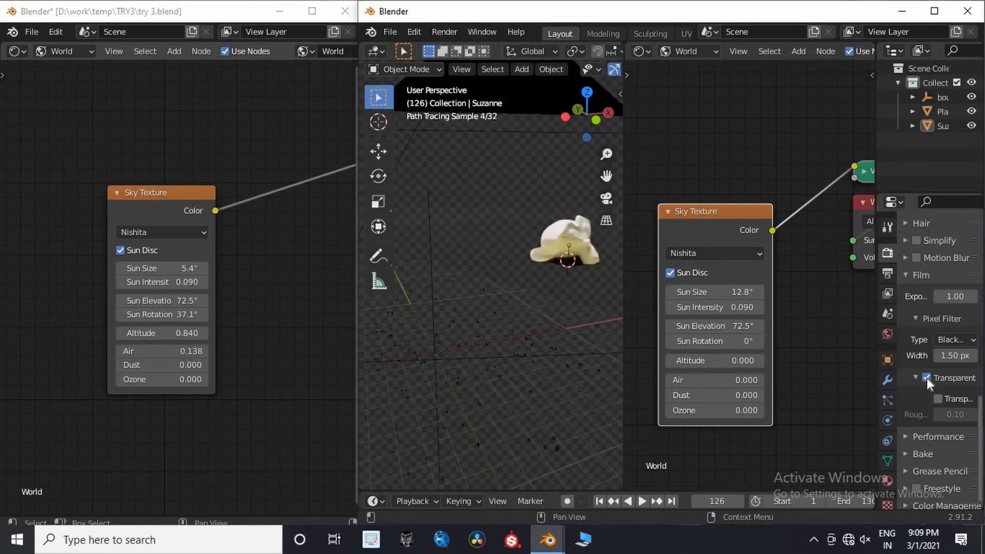
pyautogui.click(927, 378)
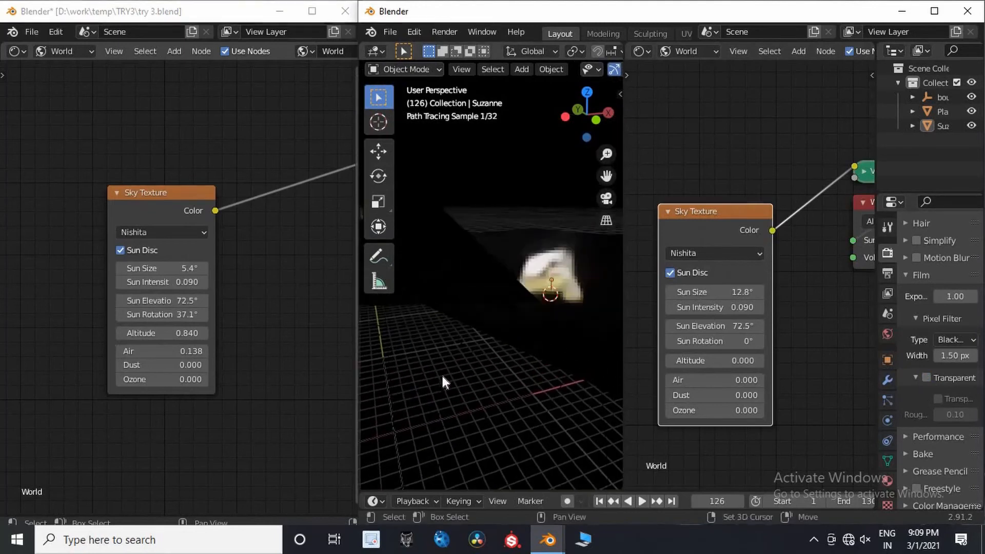
pyautogui.moveTo(441, 373); pyautogui.dragTo(448, 354, button='middle')
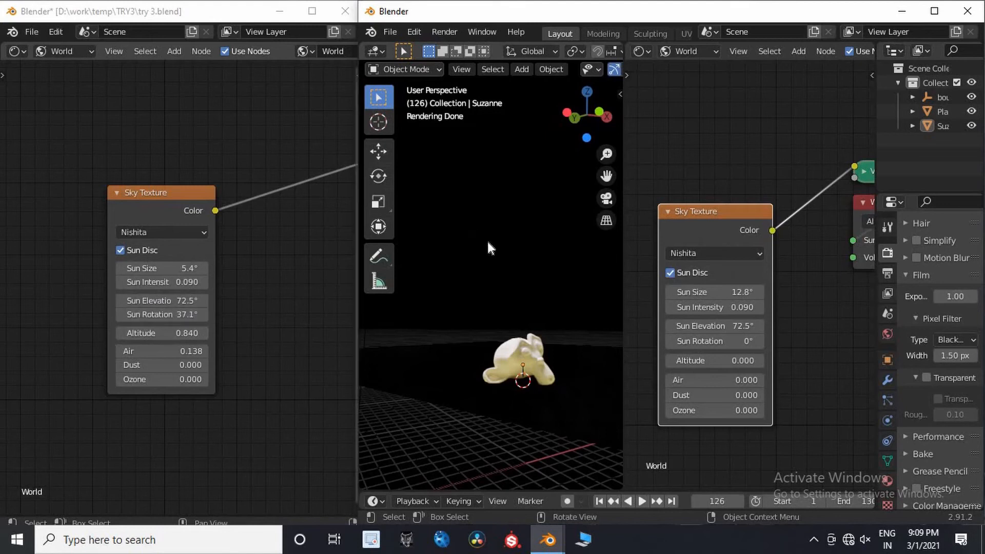
pyautogui.moveTo(487, 239)
pyautogui.mouseDown(button='middle')
pyautogui.moveTo(519, 162)
pyautogui.moveTo(411, 181)
pyautogui.moveTo(512, 285)
pyautogui.moveTo(583, 182)
pyautogui.mouseUp(button='middle')
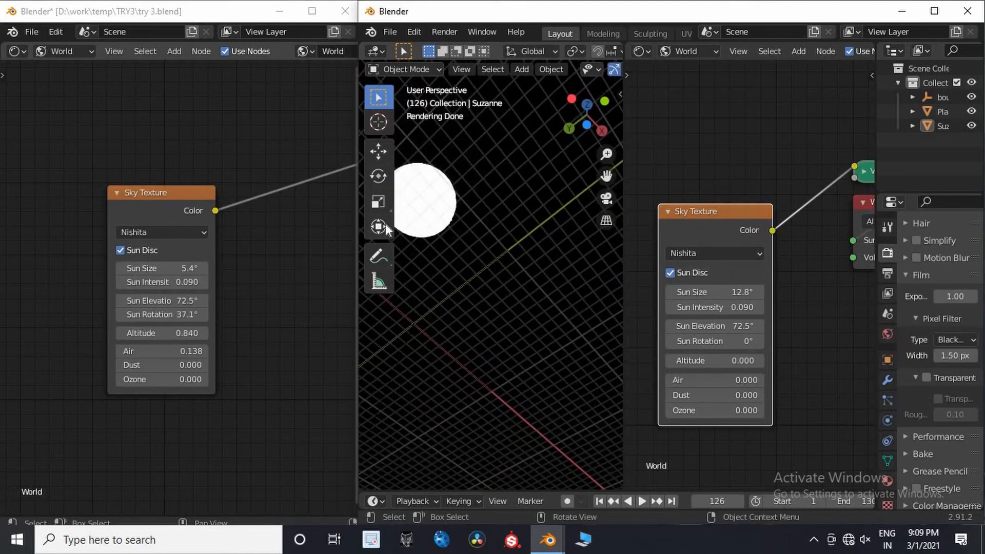
# Set the new Sky Texture's sun elevation to 0° and view the sun at the horizon.
pyautogui.click(723, 326)
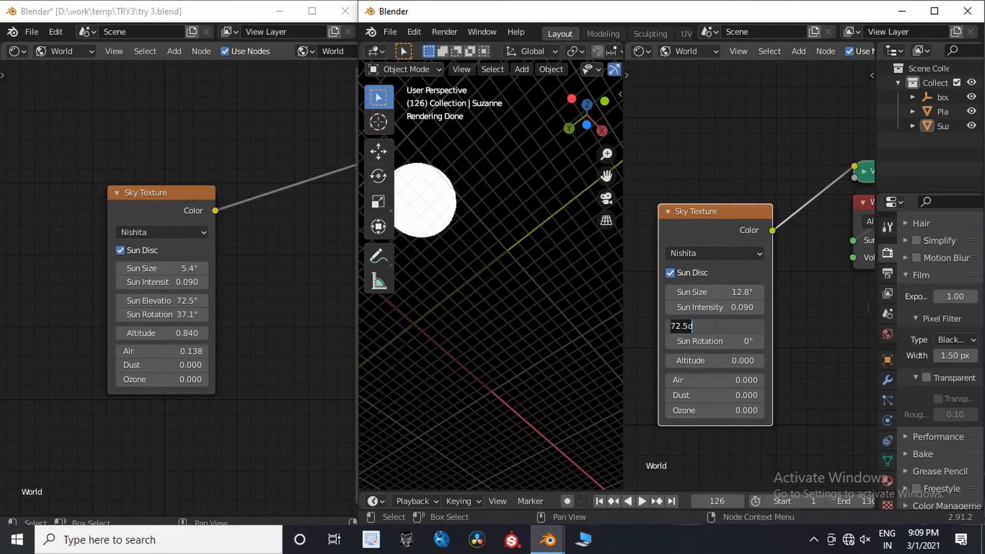
pyautogui.write('0')
pyautogui.press('Return')
pyautogui.moveTo(400, 418)
pyautogui.mouseDown(button='middle')
pyautogui.moveTo(393, 430)
pyautogui.moveTo(402, 373)
pyautogui.moveTo(426, 391)
pyautogui.moveTo(454, 361)
pyautogui.moveTo(414, 411)
pyautogui.mouseUp(button='middle')
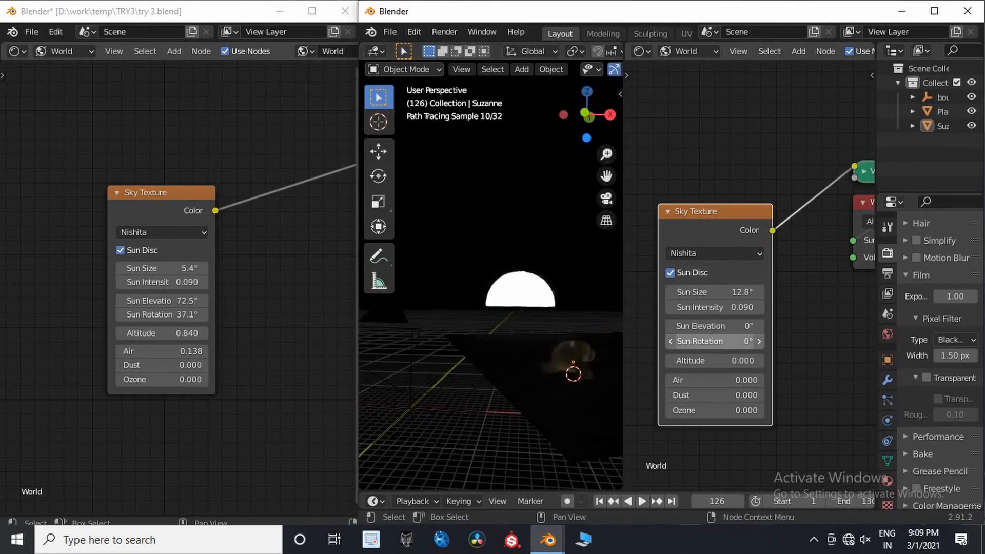
# Increase the new Sky Texture's sun rotation to about 17.1° and look at the sun along the horizon.
pyautogui.moveTo(715, 341); pyautogui.dragTo(747, 342)
pyautogui.moveTo(530, 373); pyautogui.dragTo(378, 383, button='middle')
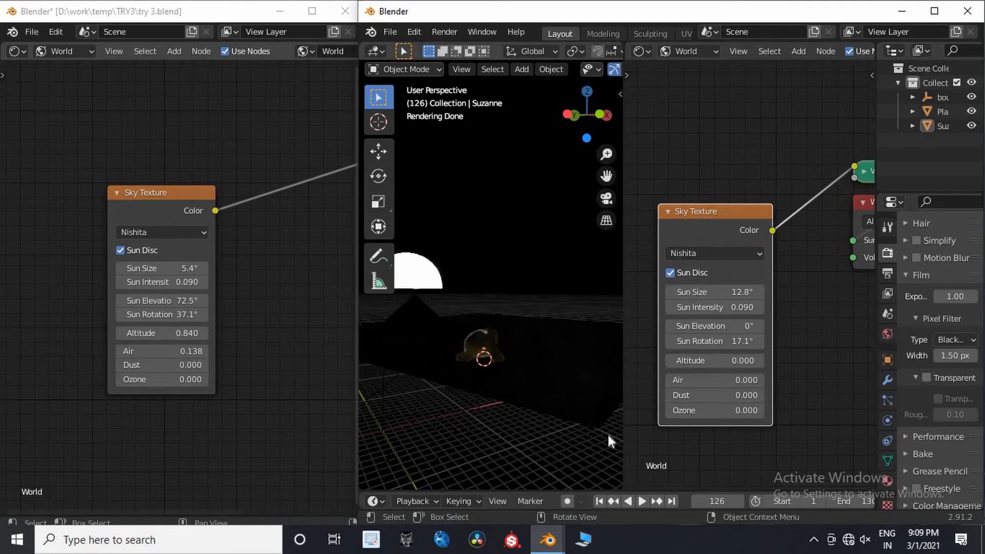
pyautogui.moveTo(608, 435); pyautogui.dragTo(590, 390, button='middle')
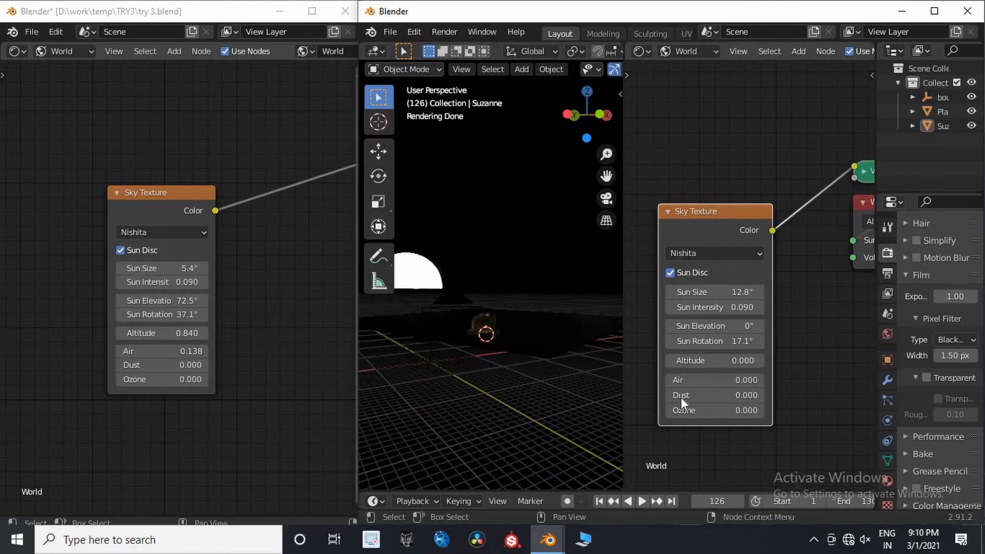
pyautogui.click(716, 341)
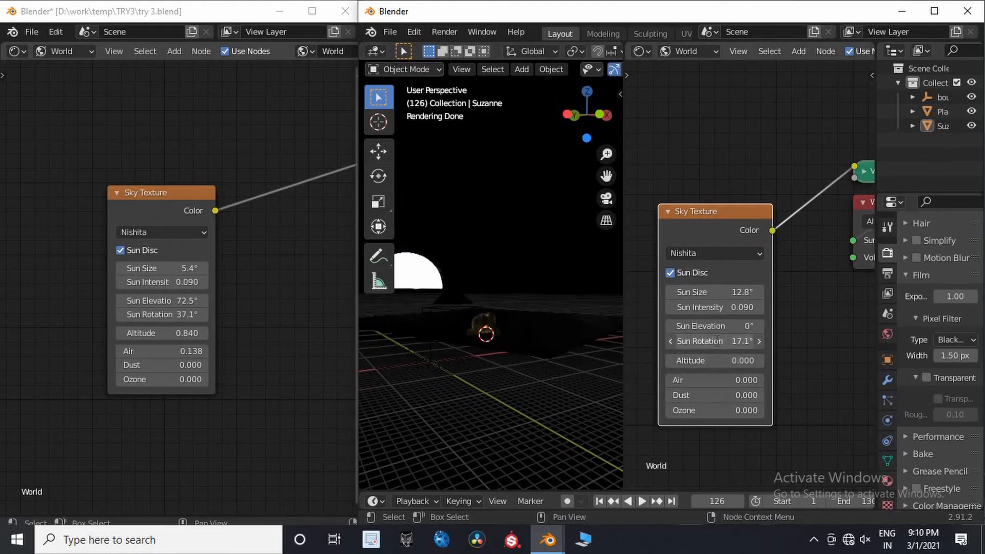
pyautogui.write('3')
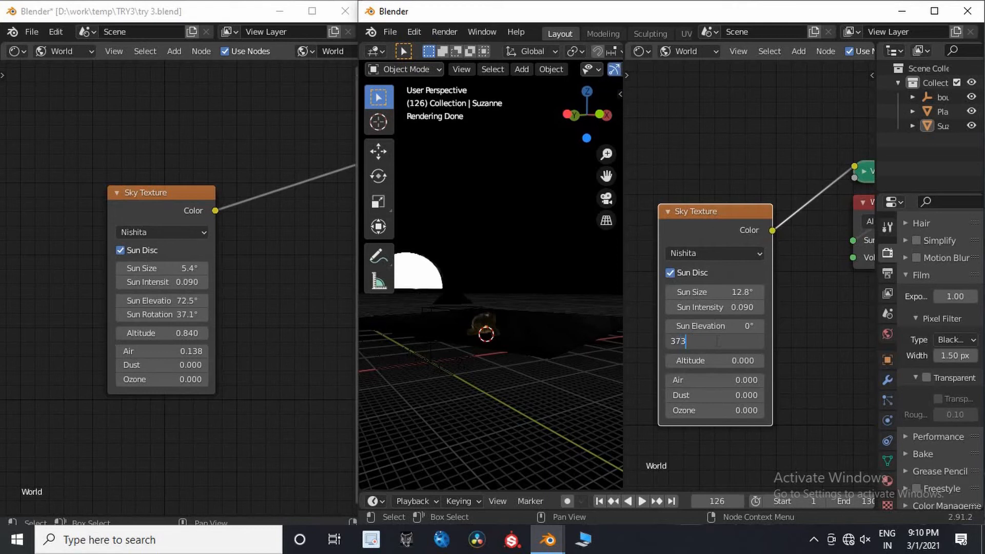
pyautogui.press('Return')
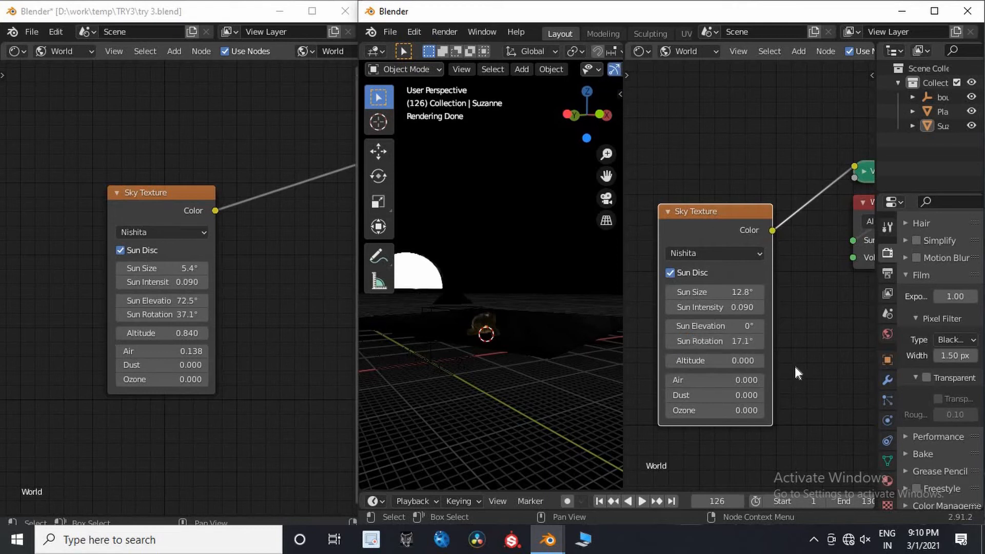
# Set the new Sky Texture's sun rotation to 37.1°, matching the reference node.
pyautogui.click(728, 341)
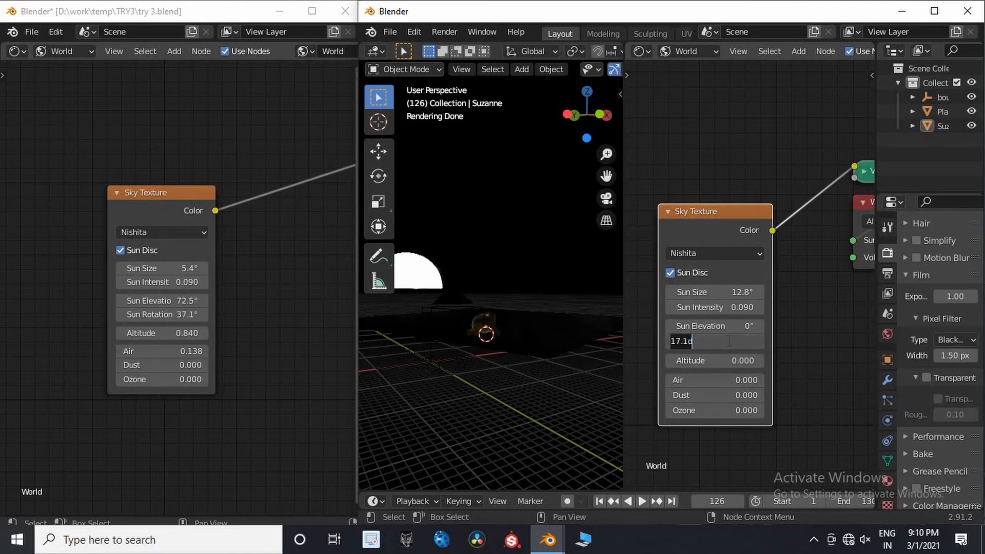
pyautogui.write('3')
pyautogui.press('Return')
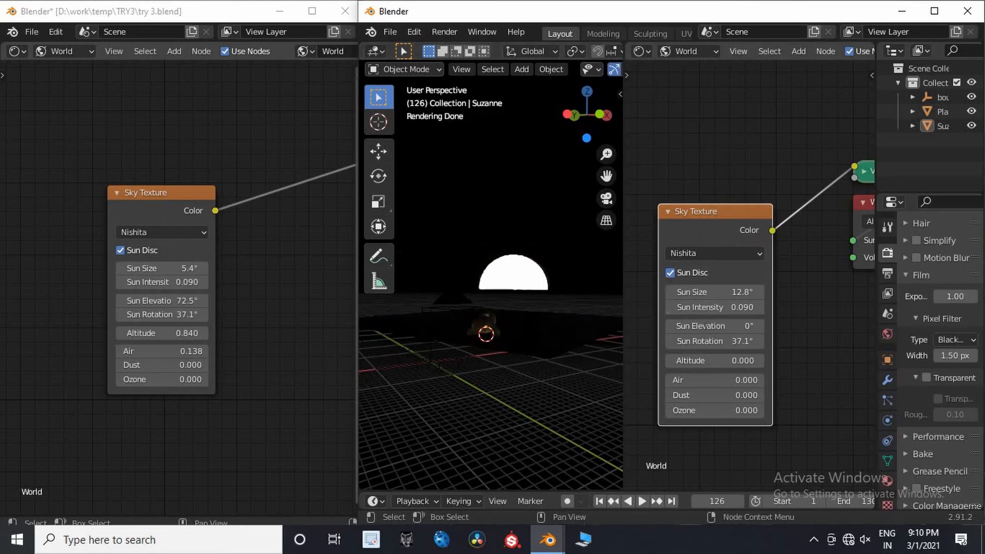
# Set the new Sky Texture's sun elevation back to 72.5° and look up at the sun disc.
pyautogui.click(705, 326)
pyautogui.press('Return')
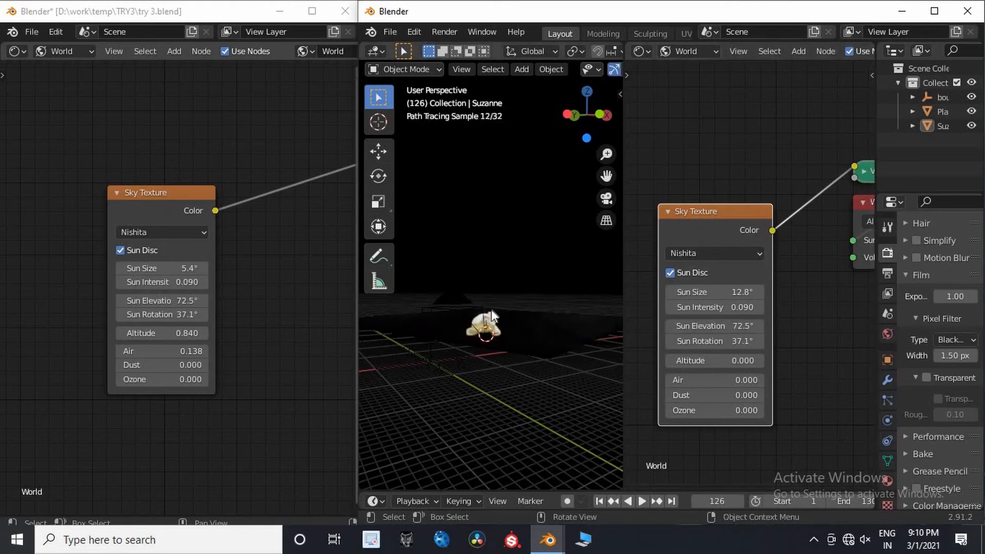
pyautogui.moveTo(500, 261); pyautogui.dragTo(400, 426, button='middle')
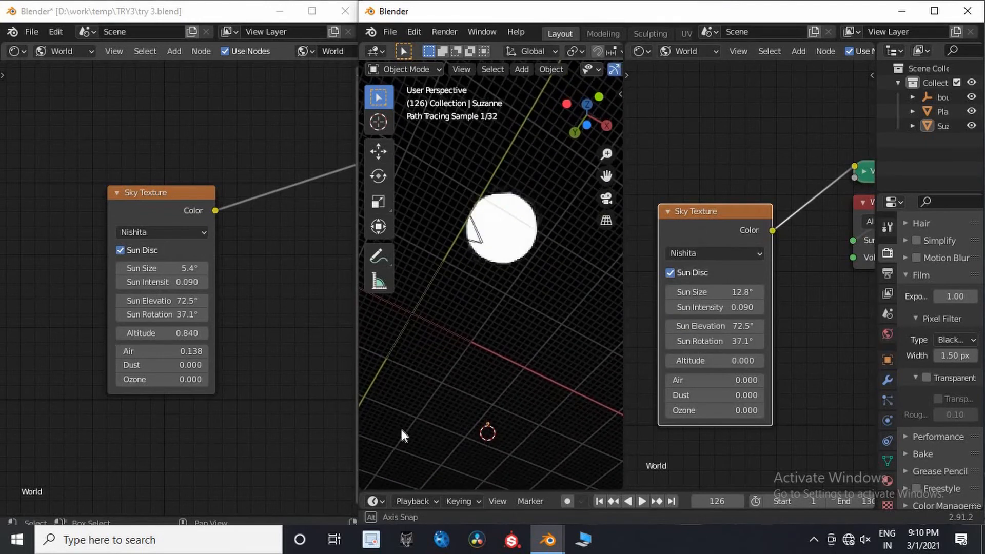
pyautogui.moveTo(472, 377); pyautogui.dragTo(514, 167, button='middle')
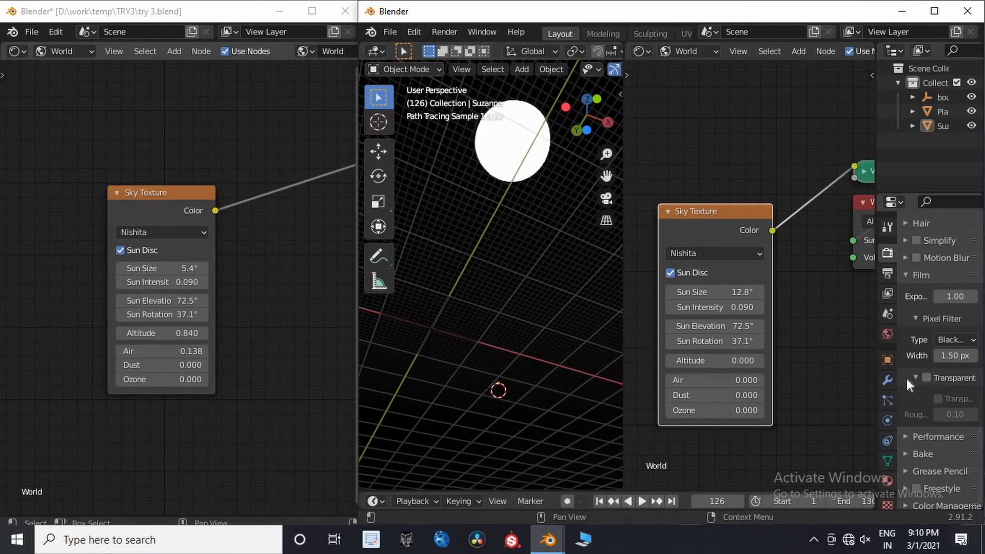
# Enable the transparent film and return to the camera view to check the monkey's lighting over the footage.
pyautogui.click(925, 377)
pyautogui.click(606, 199)
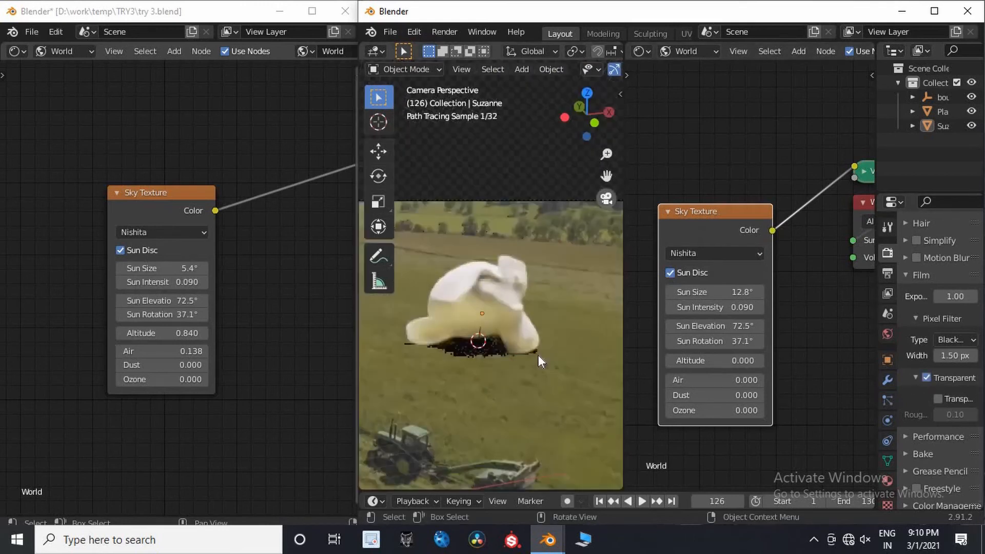
pyautogui.scroll(-2, 535, 346)
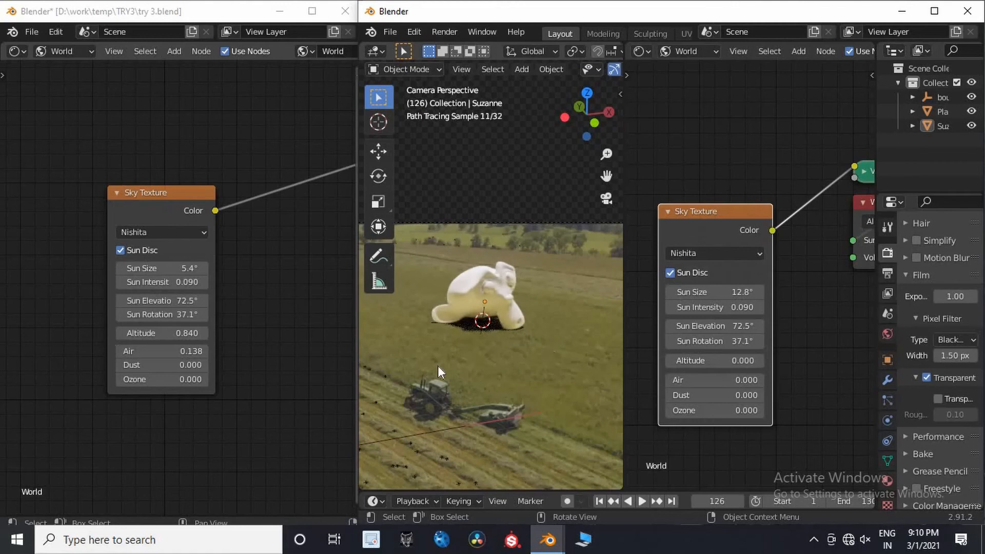
pyautogui.scroll(1, 493, 314)
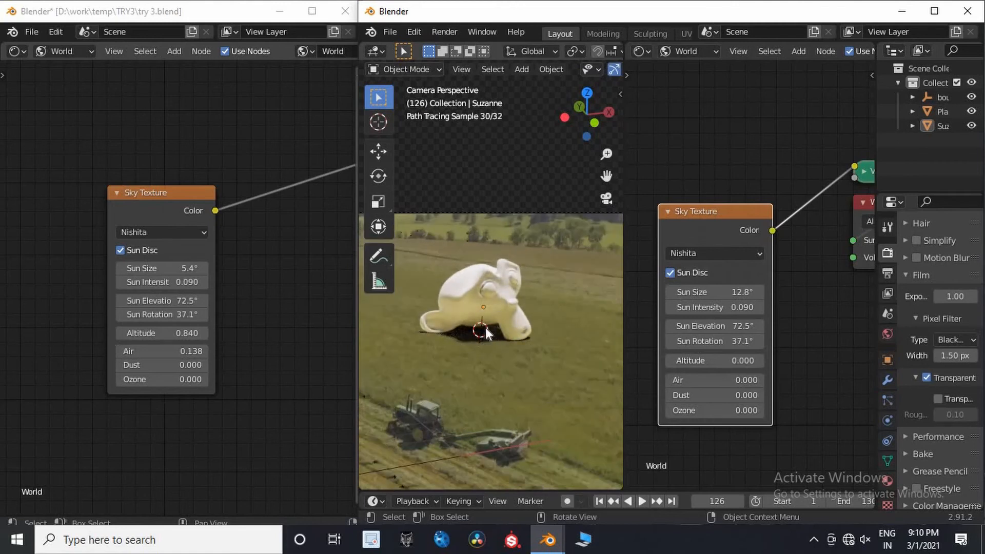
# Select the monkey mesh and rotate it about the global Z axis to test the lighting.
pyautogui.click(540, 331)
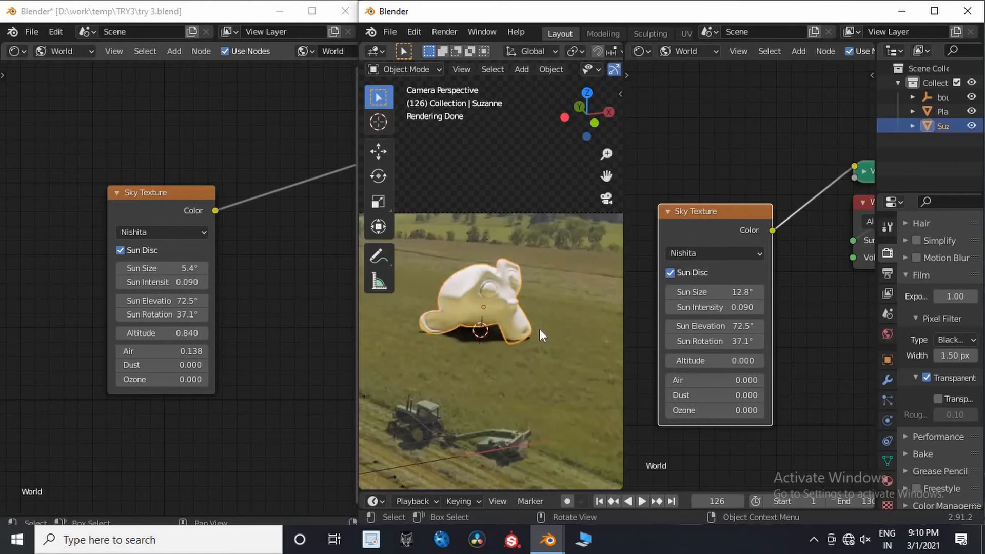
pyautogui.press('r')
pyautogui.press('z')
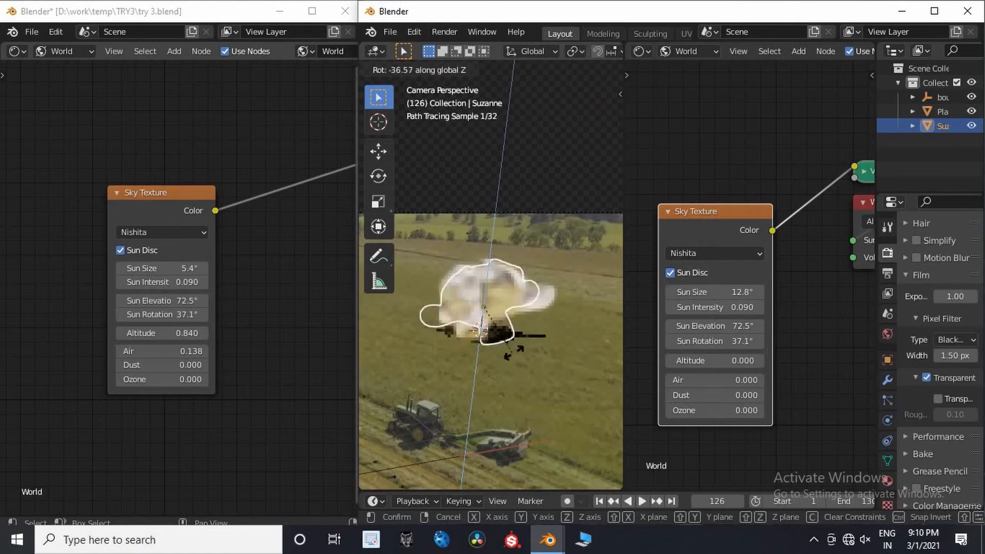
pyautogui.click(516, 299)
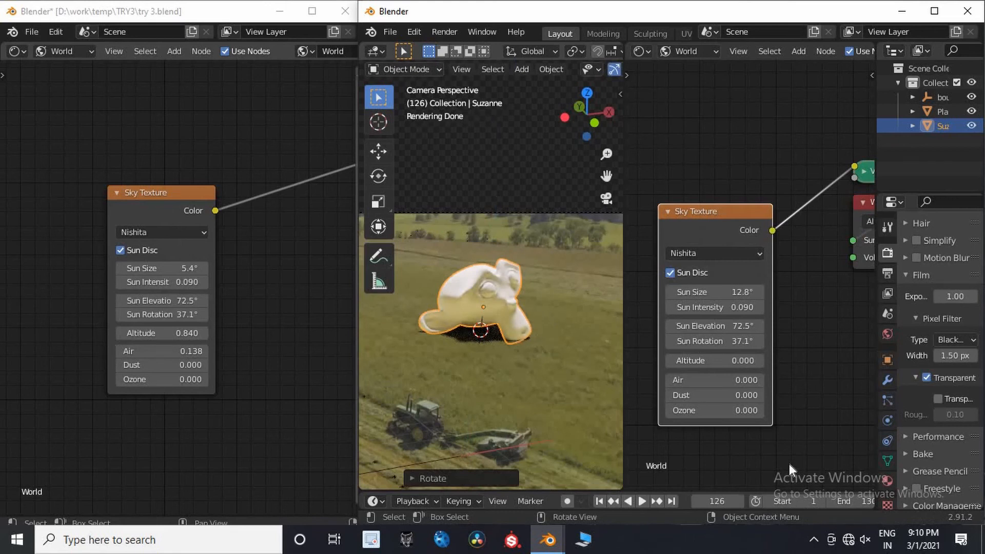
# Add a UV sphere to the scene and move it along the Y axis to the ground beside the monkey.
pyautogui.click(168, 333)
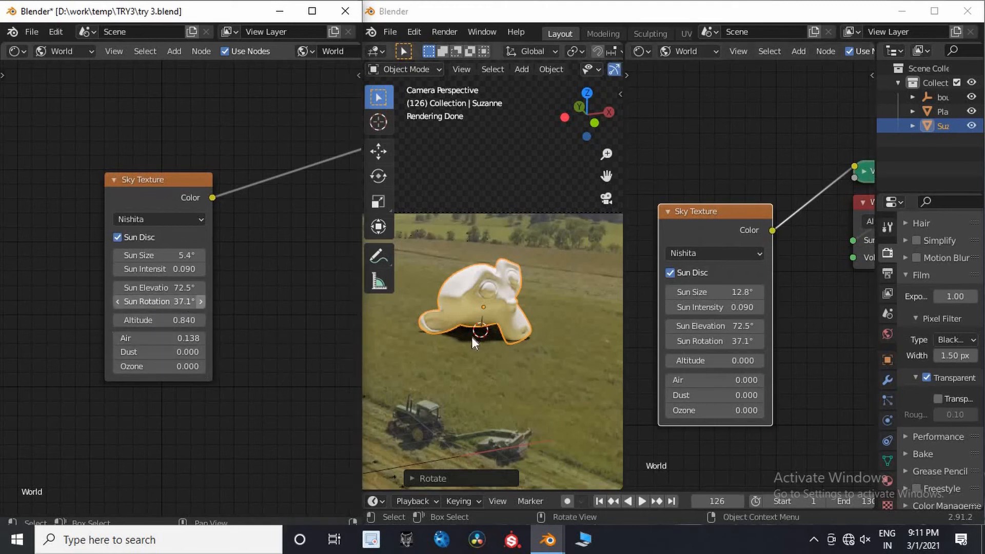
pyautogui.hotkey('shift', 'a')
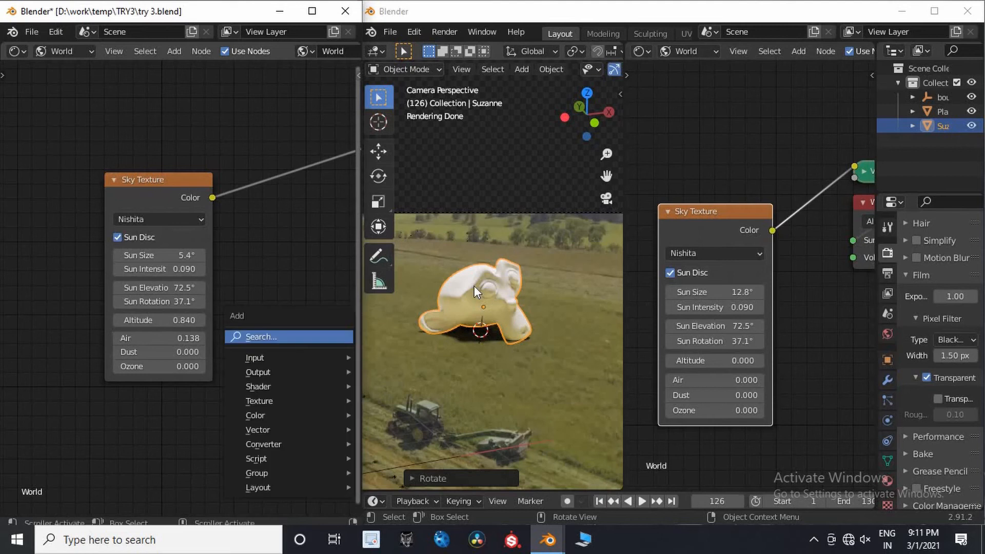
pyautogui.click(490, 311)
pyautogui.scroll(1, 495, 291)
pyautogui.hotkey('shift', 'a')
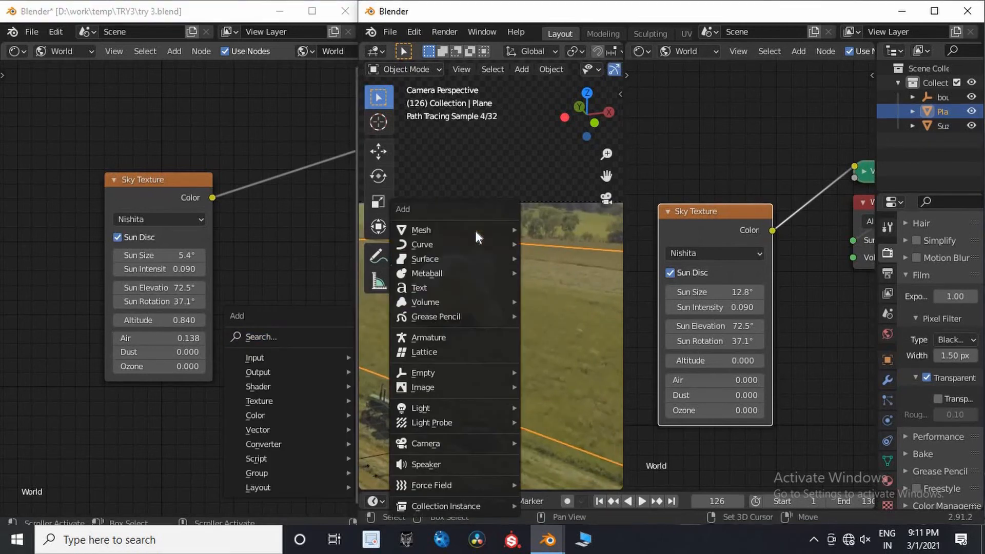
pyautogui.moveTo(475, 230)
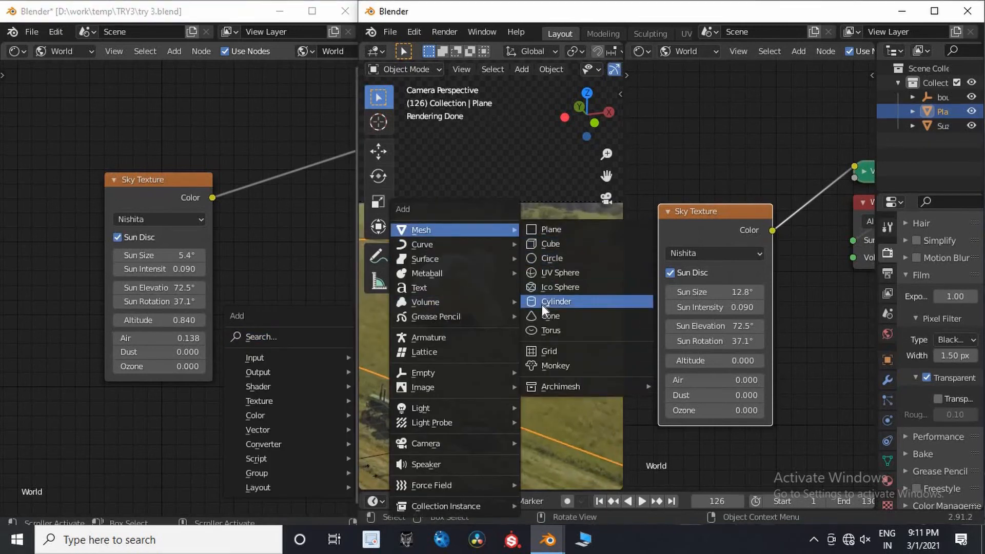
pyautogui.click(546, 274)
pyautogui.press('g')
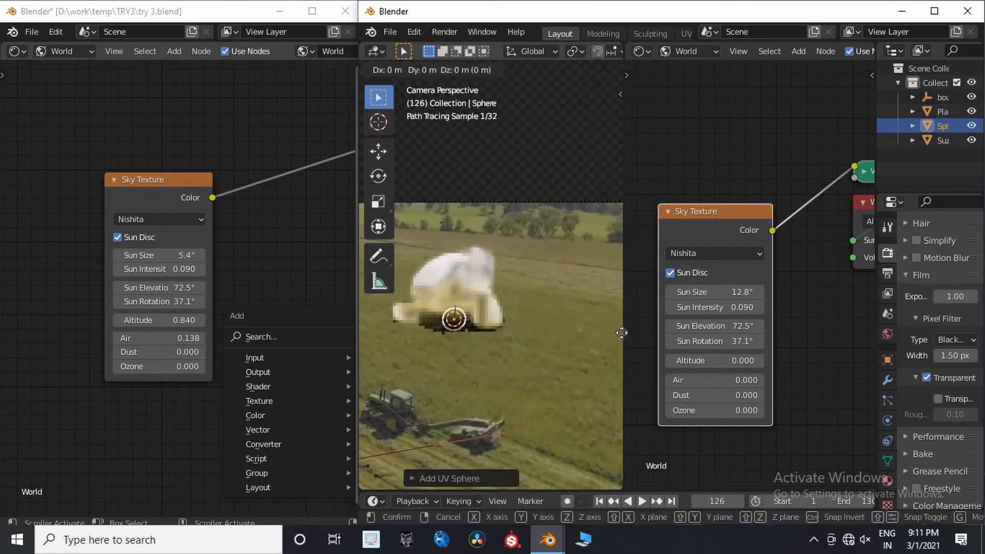
pyautogui.press('y')
pyautogui.click(635, 220)
# Switch the viewport to solid shading and frame the sphere in the right orthographic view.
pyautogui.press('z')
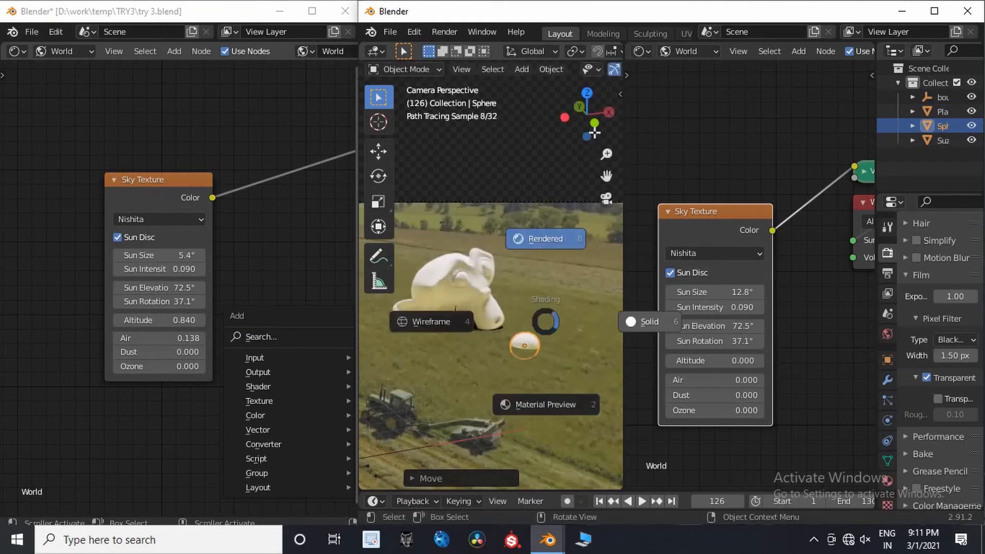
pyautogui.click(605, 319)
pyautogui.press('ctrl+KP_1')
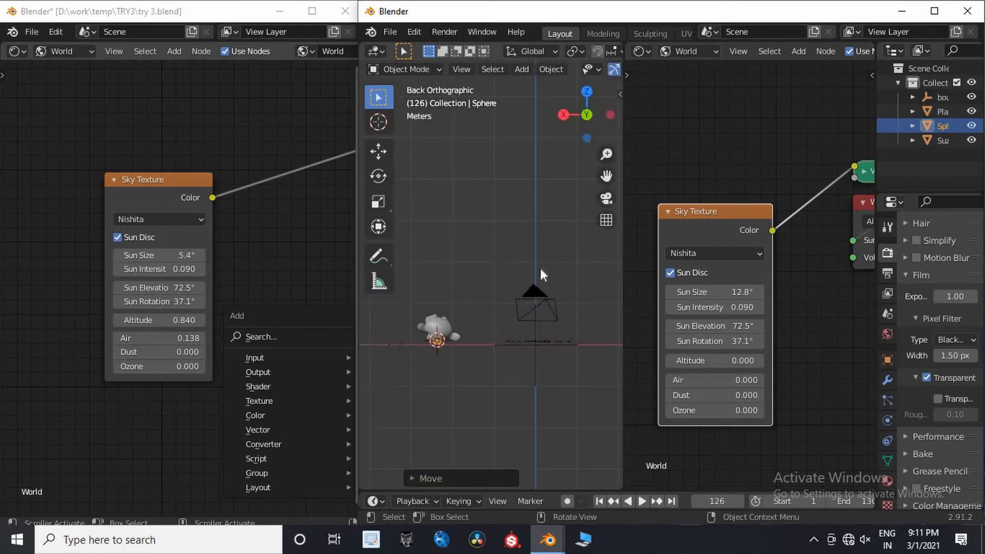
pyautogui.rightClick(436, 328)
pyautogui.scroll(5, 570, 123)
pyautogui.moveTo(571, 123); pyautogui.dragTo(513, 241)
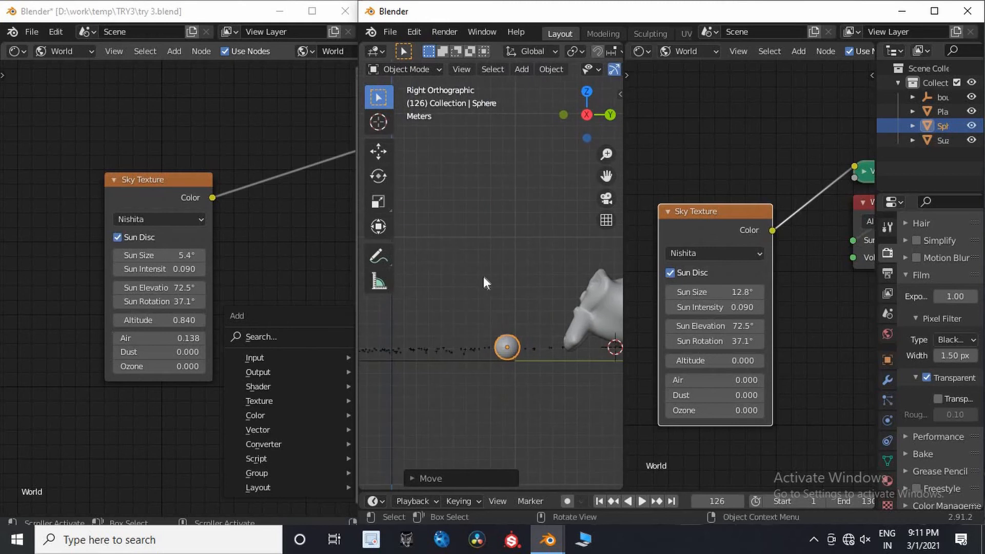
pyautogui.rightClick(483, 276)
pyautogui.click(482, 273)
pyautogui.scroll(3, 513, 307)
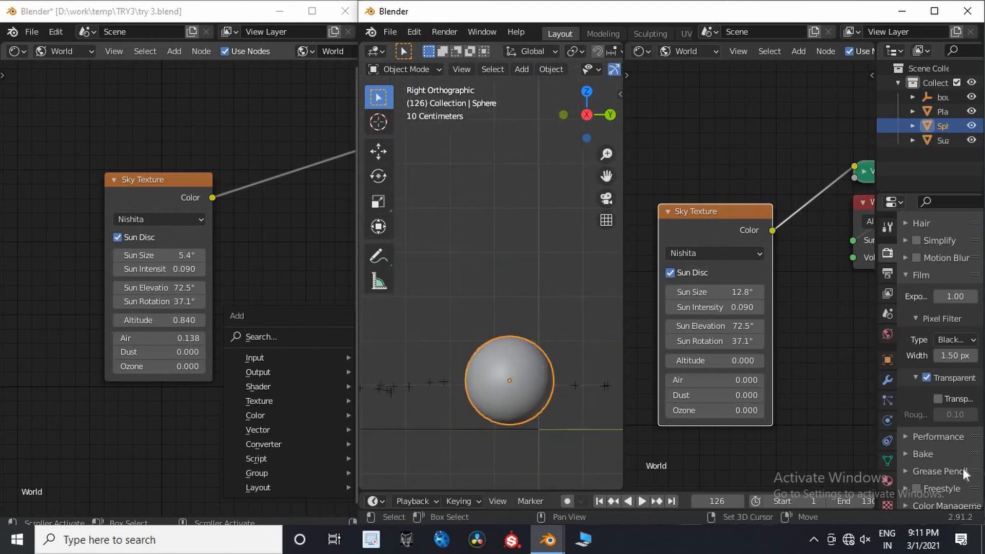
# In wireframe Edit Mode, raise the sphere's mesh about 1.02 m along Z so its origin sits at its base.
pyautogui.hotkey('ctrl', 'Tab')
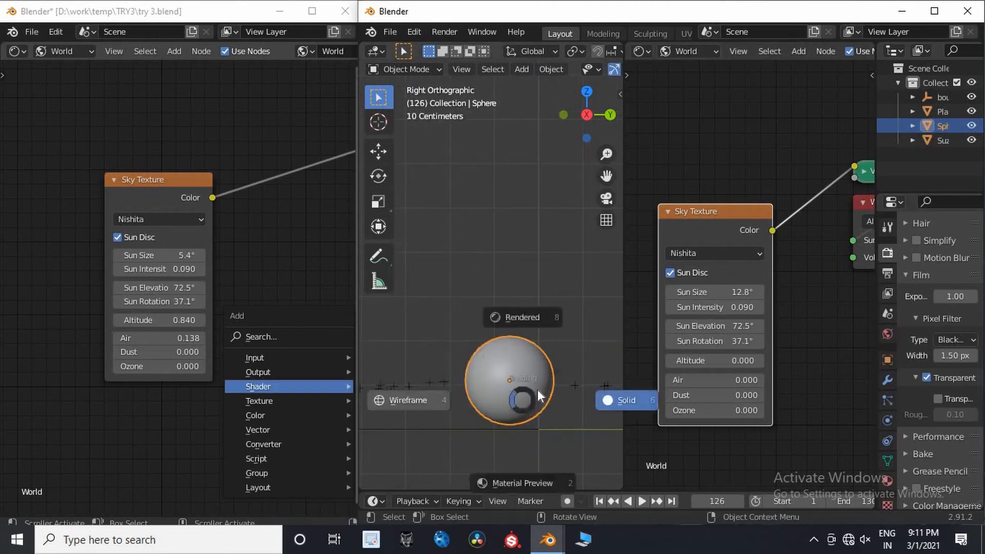
pyautogui.click(537, 390)
pyautogui.press('g')
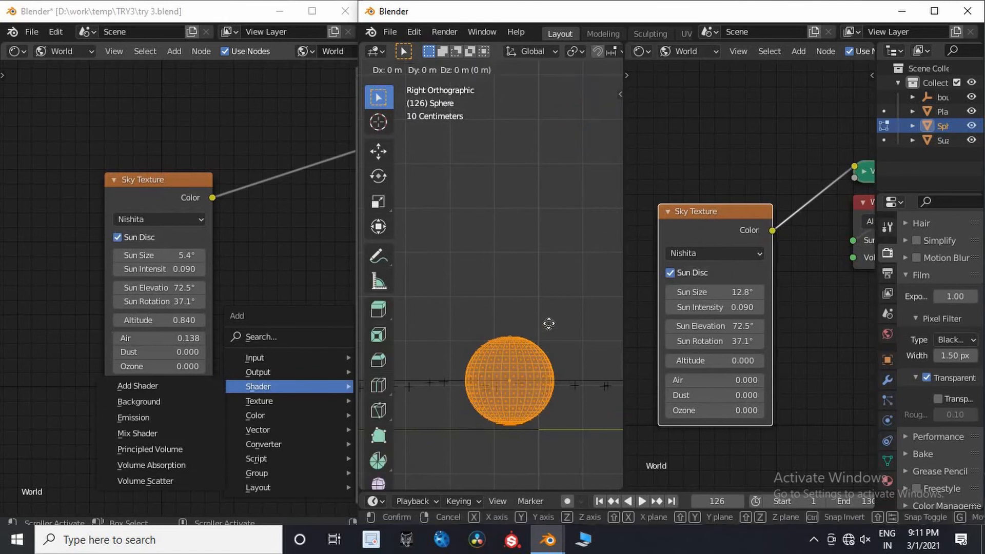
pyautogui.press('z')
pyautogui.press('super+space')
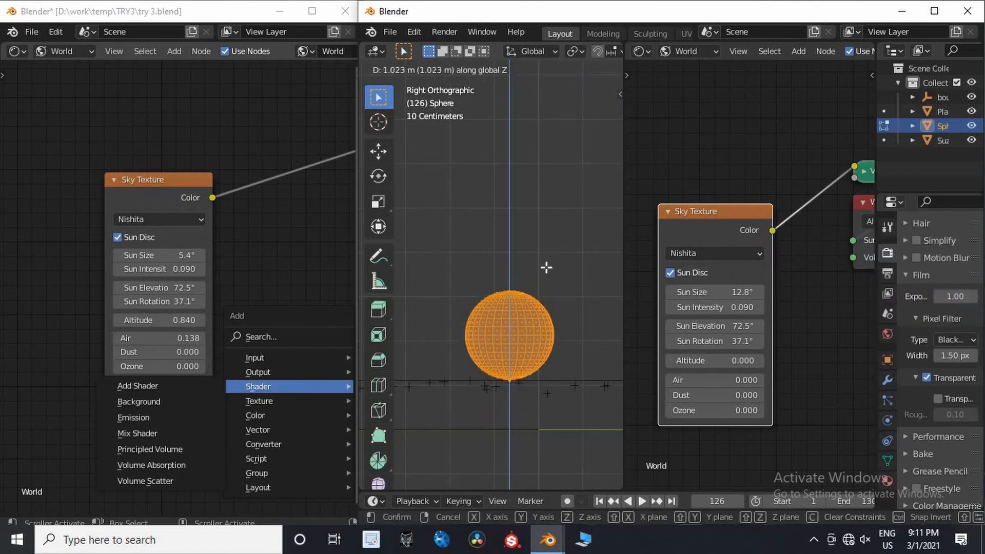
pyautogui.click(546, 268)
# Scale the sphere object up about 5.4 times and set the shader editor's type to Object.
pyautogui.scroll(-5, 545, 268)
pyautogui.press('s')
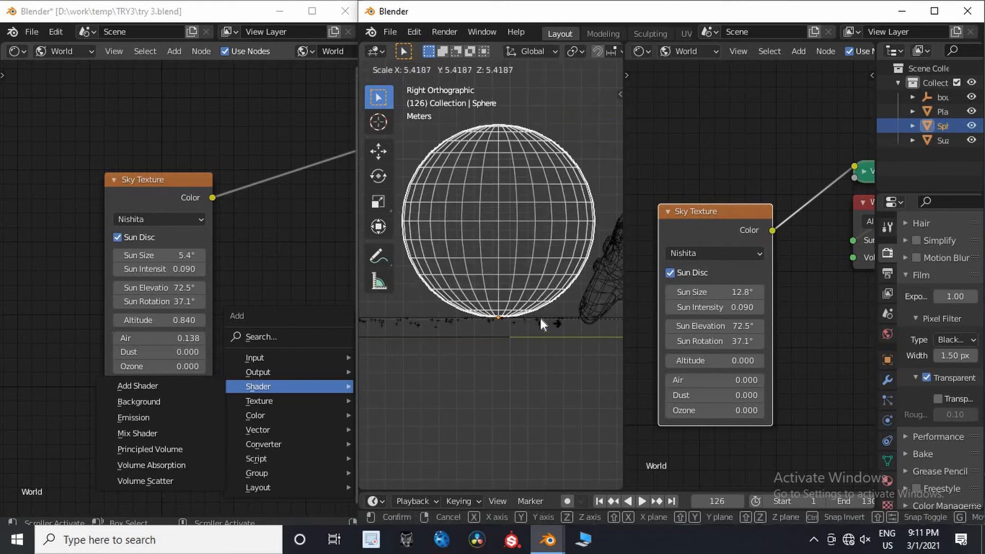
pyautogui.click(539, 317)
pyautogui.scroll(-3, 513, 257)
pyautogui.rightClick(513, 257)
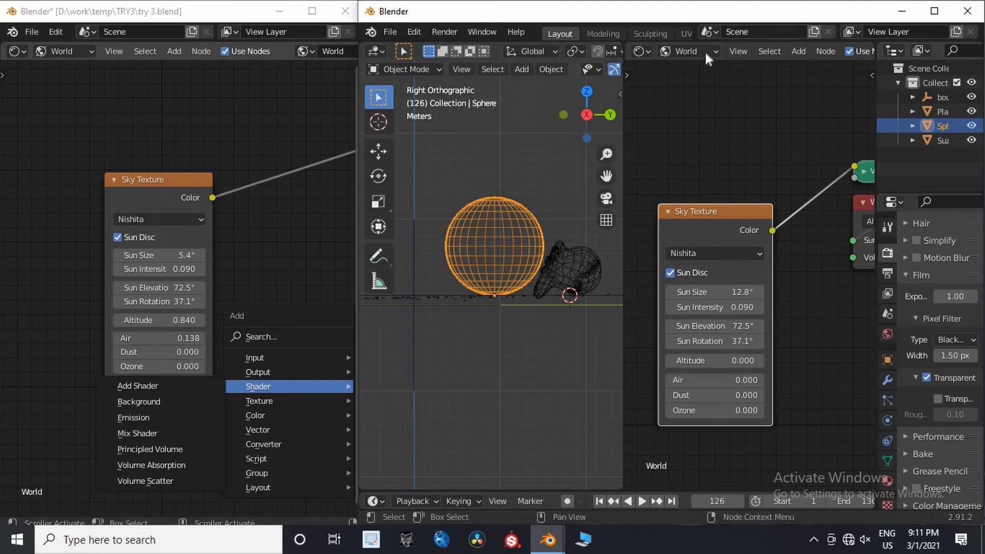
pyautogui.keyDown('ctrl'); pyautogui.scroll(1, 705, 54); pyautogui.keyUp('ctrl')
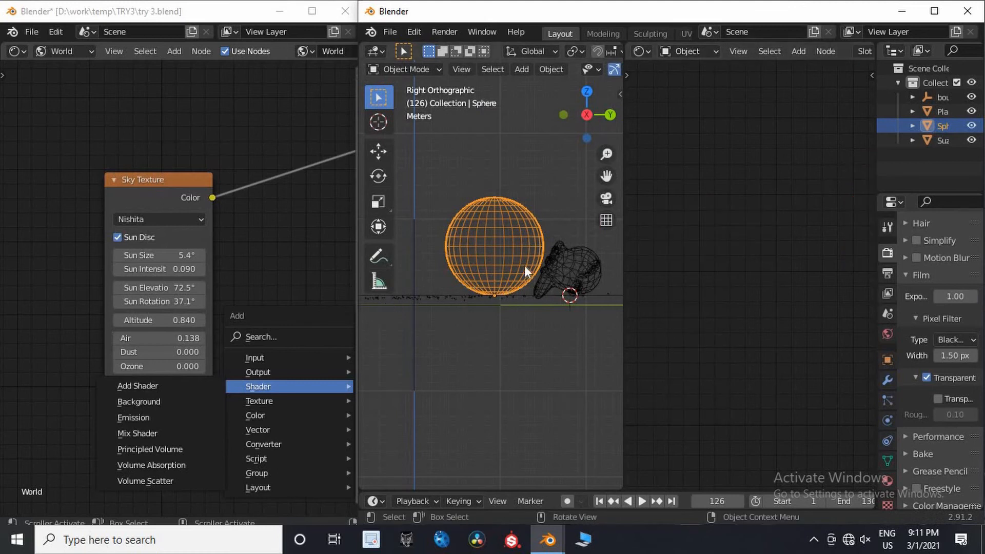
# Return to the camera view and shrink the sphere to roughly the monkey's height.
pyautogui.click(607, 199)
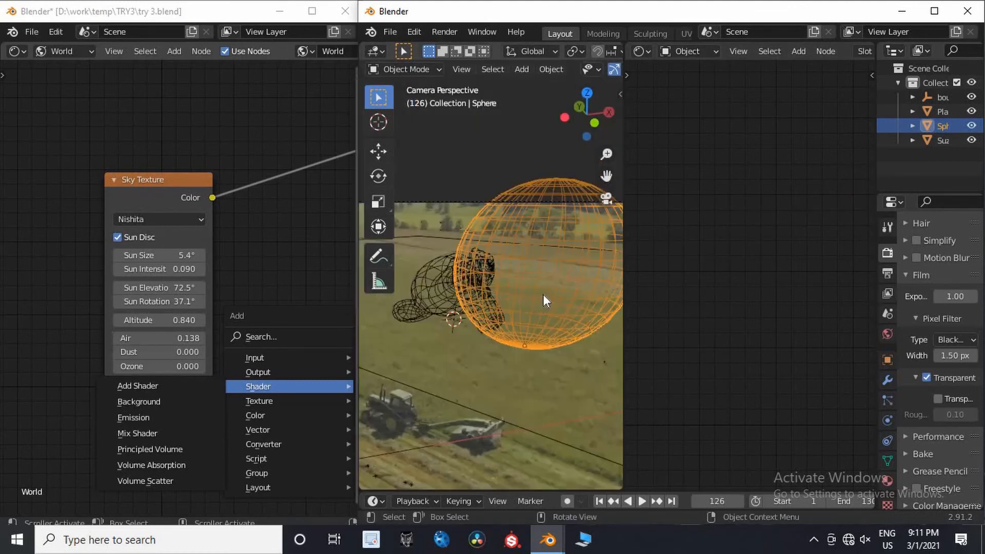
pyautogui.press('s')
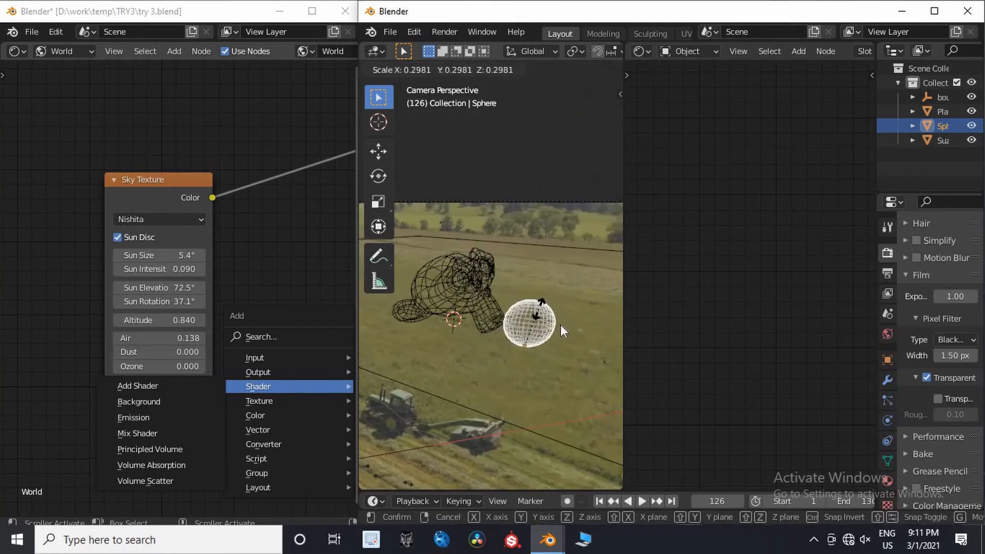
pyautogui.click(561, 324)
pyautogui.press('s')
pyautogui.click(631, 241)
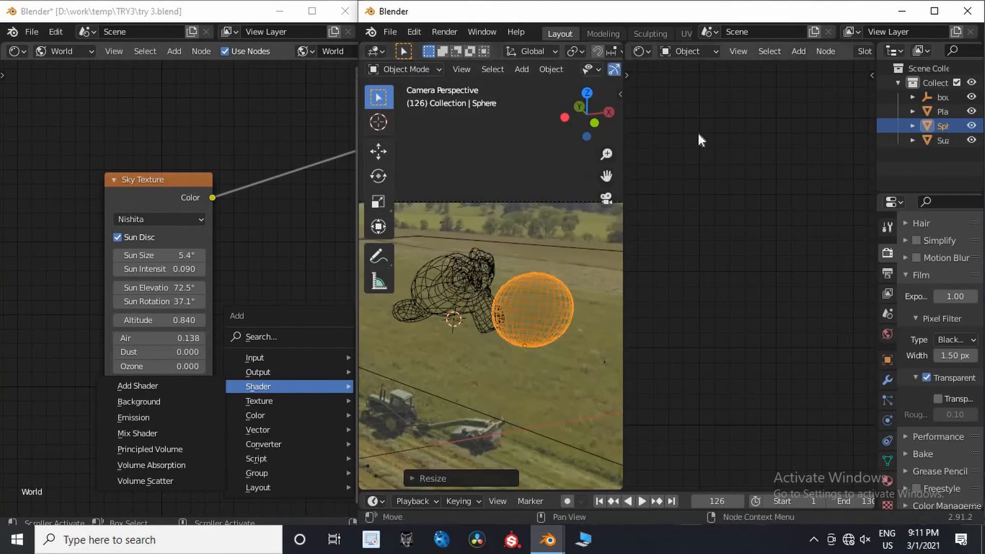
# Create a new material for the sphere and set its base color to pure white.
pyautogui.scroll(-5, 815, 51)
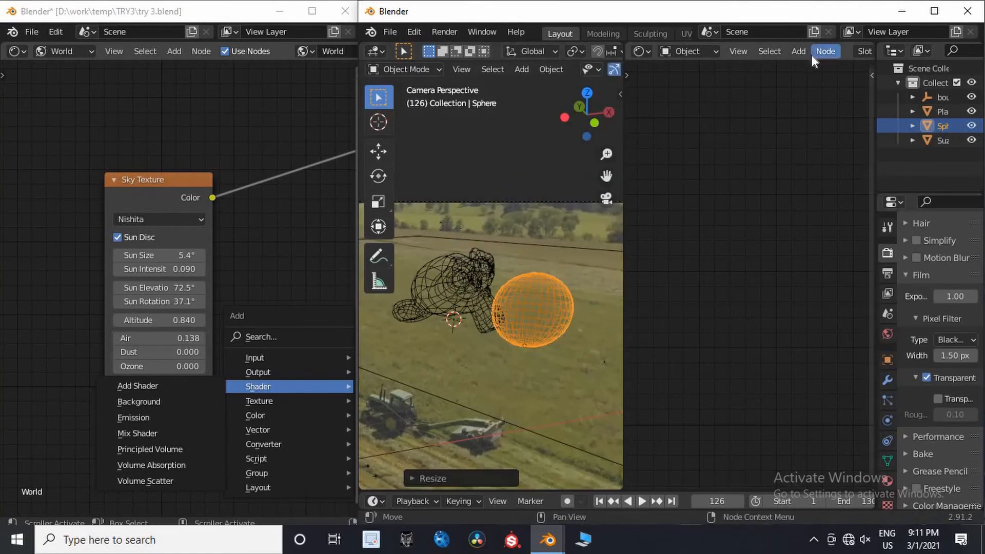
pyautogui.click(811, 54)
pyautogui.scroll(-2, 766, 286)
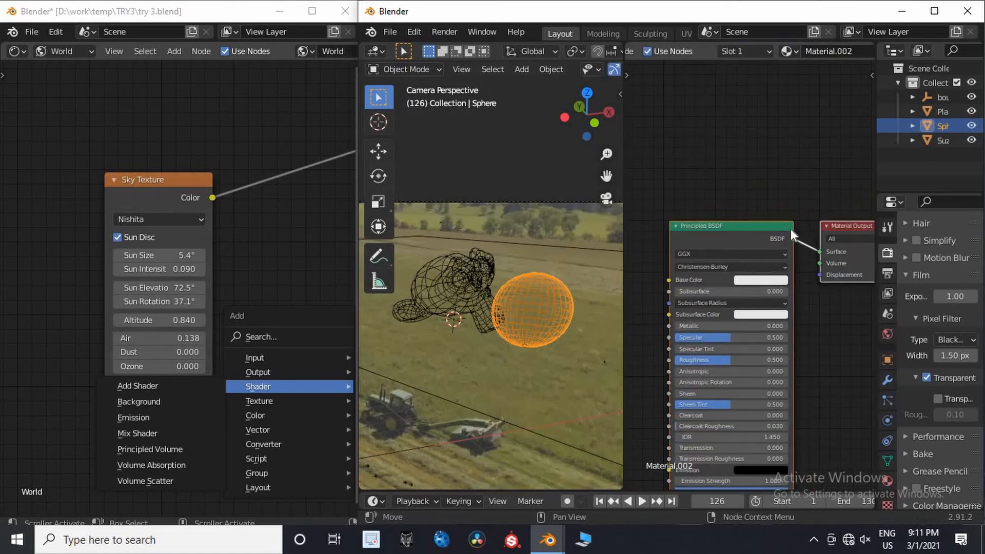
pyautogui.click(782, 280)
pyautogui.click(823, 131)
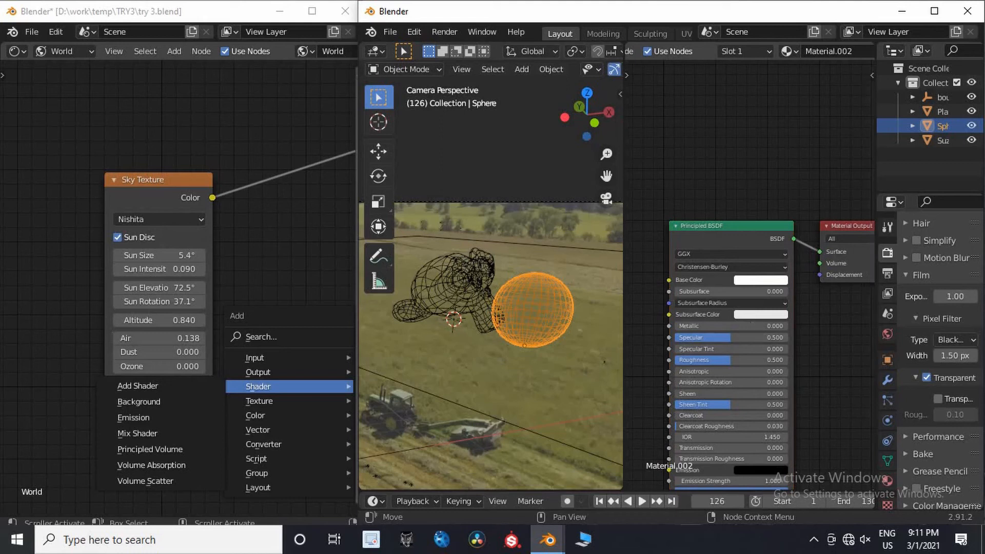
# Set the sphere material's metallic and specular to 1.000, and its roughness, sheen tint and clearcoat roughness to 0.000.
pyautogui.moveTo(757, 326); pyautogui.dragTo(800, 326)
pyautogui.moveTo(739, 337); pyautogui.dragTo(795, 337)
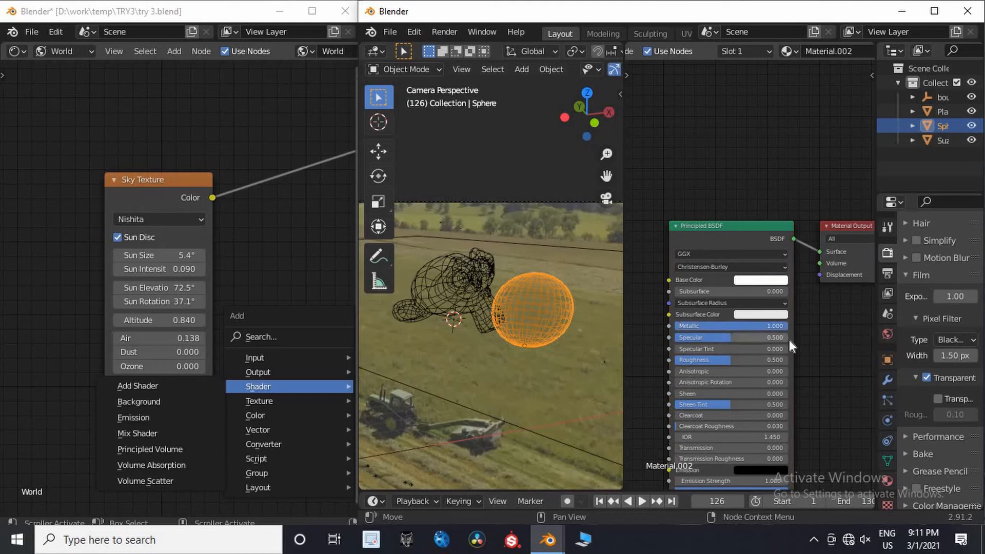
pyautogui.moveTo(717, 361); pyautogui.dragTo(662, 361)
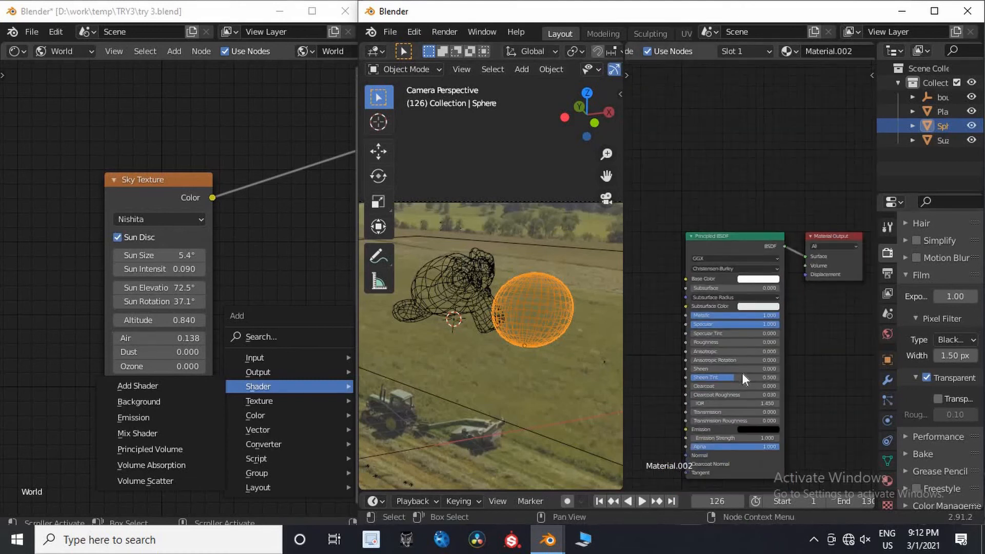
pyautogui.scroll(2, 739, 375)
pyautogui.click(745, 384)
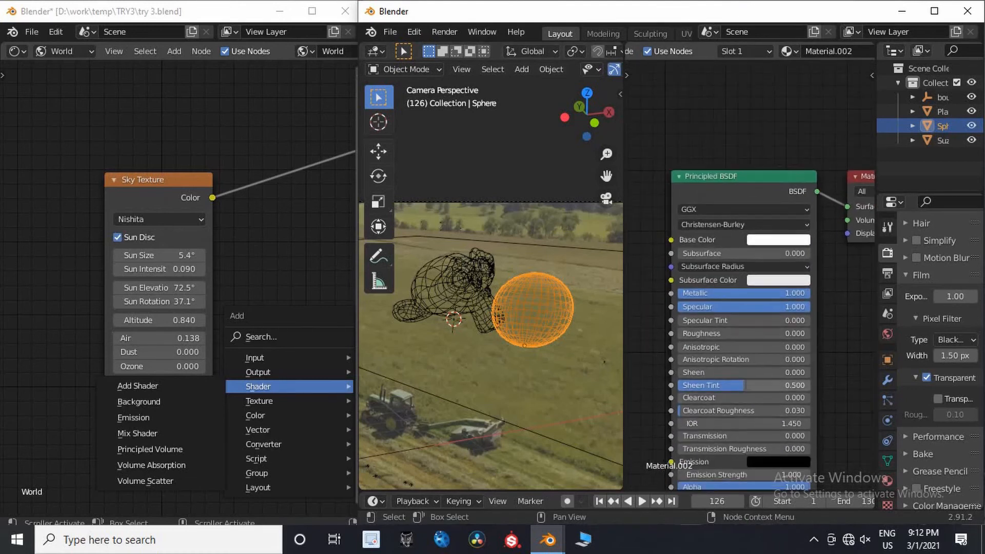
pyautogui.click(846, 344)
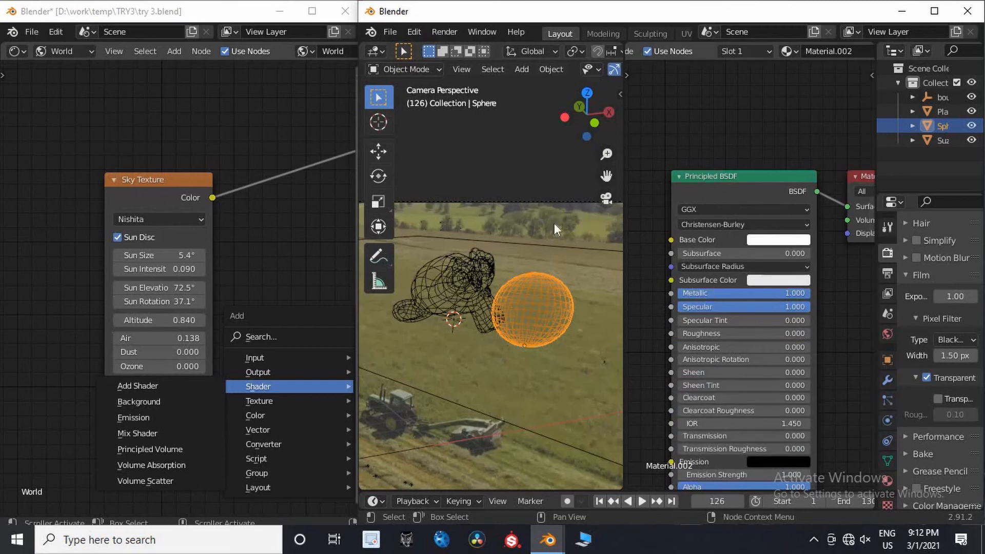
# Switch the viewport to rendered shading and check the sun and ground reflections on the chrome sphere.
pyautogui.press('z')
pyautogui.click(547, 316)
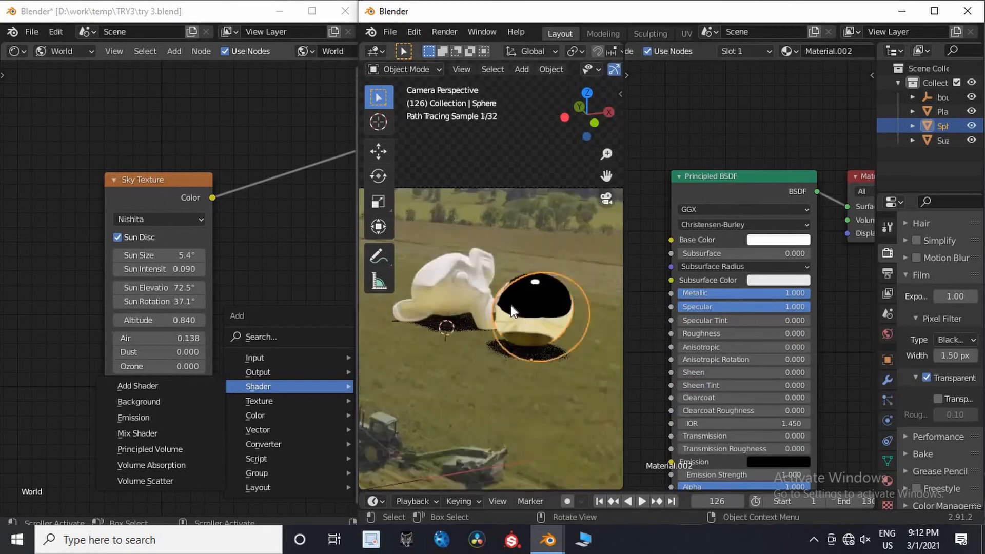
pyautogui.moveTo(513, 310)
pyautogui.mouseDown(button='middle')
pyautogui.moveTo(529, 311)
pyautogui.moveTo(516, 359)
pyautogui.mouseUp(button='middle')
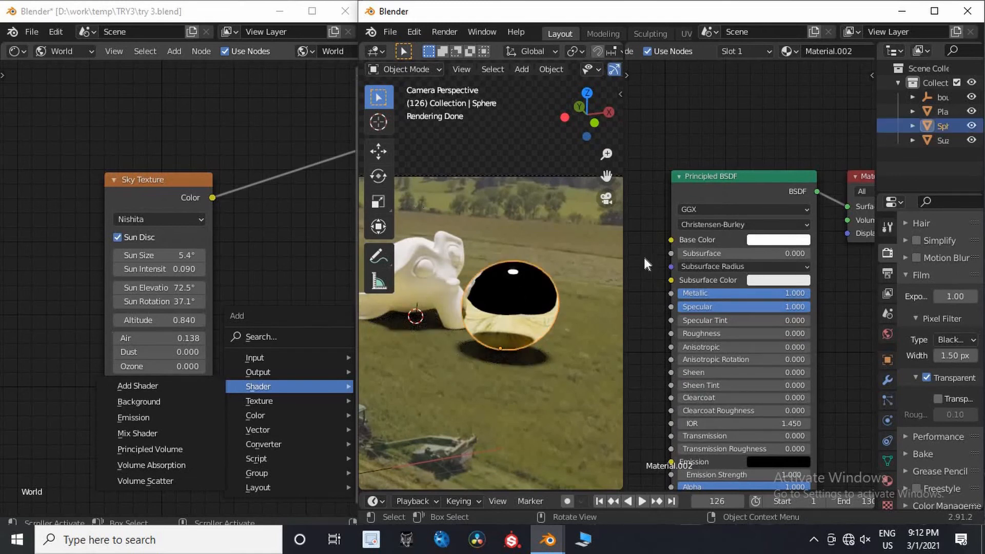
# Return the shader editor to World and set the new Sky Texture's altitude to 0.840, matching the reference node.
pyautogui.hscroll(-5, 687, 52)
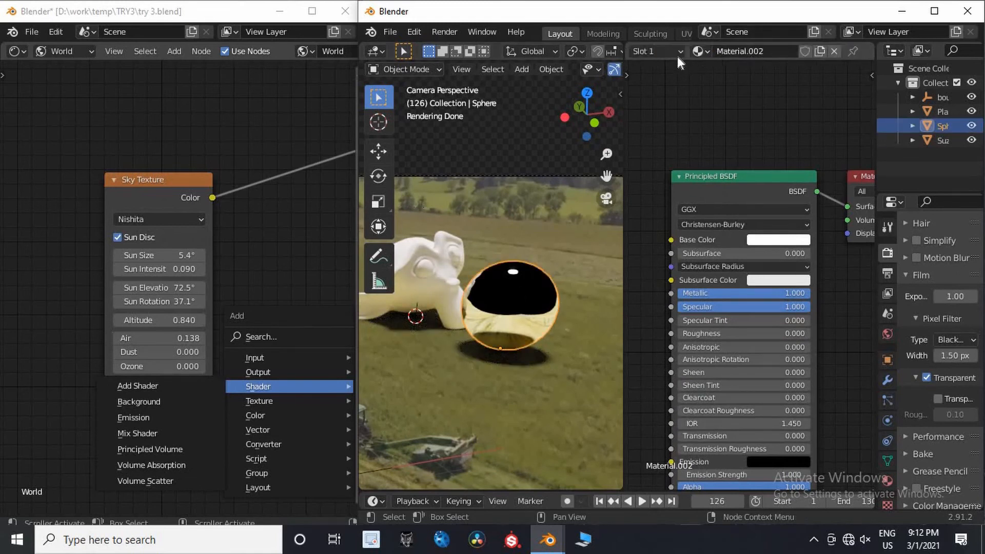
pyautogui.click(685, 51)
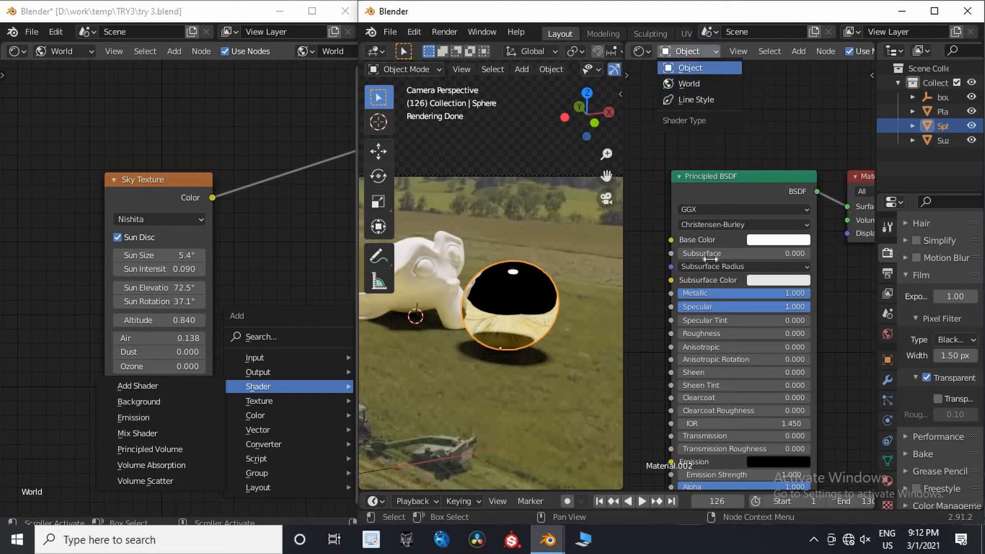
pyautogui.press('Return')
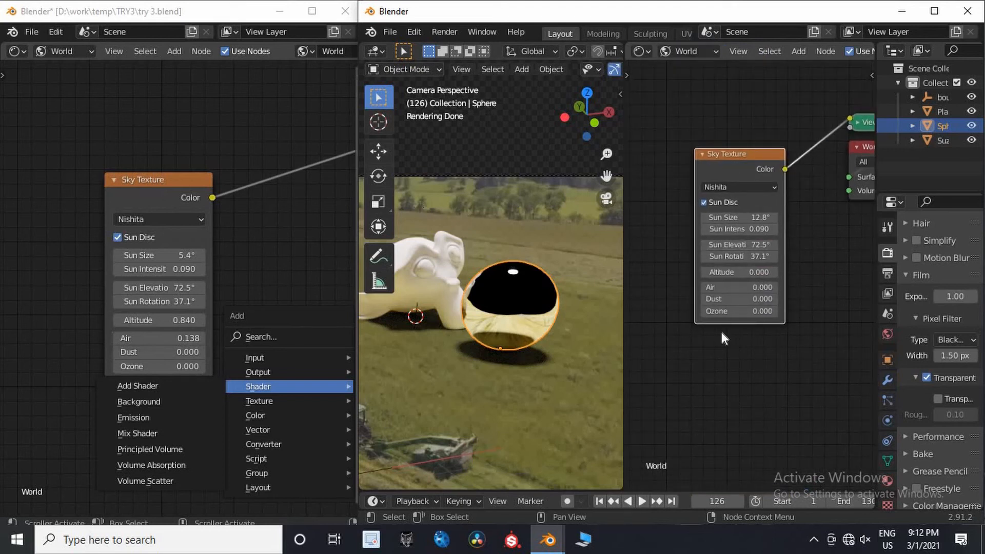
pyautogui.scroll(3, 720, 328)
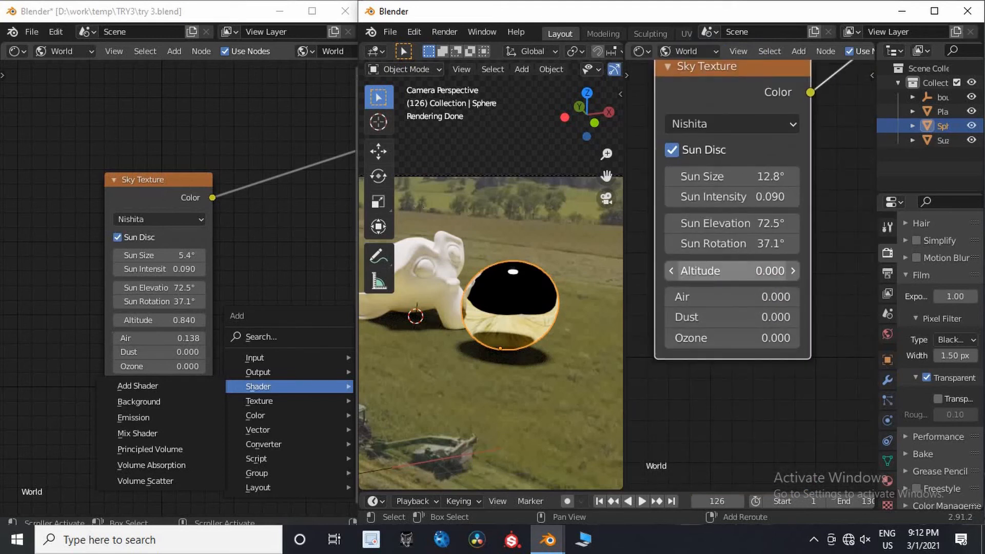
pyautogui.hotkey('ctrl', 'v')
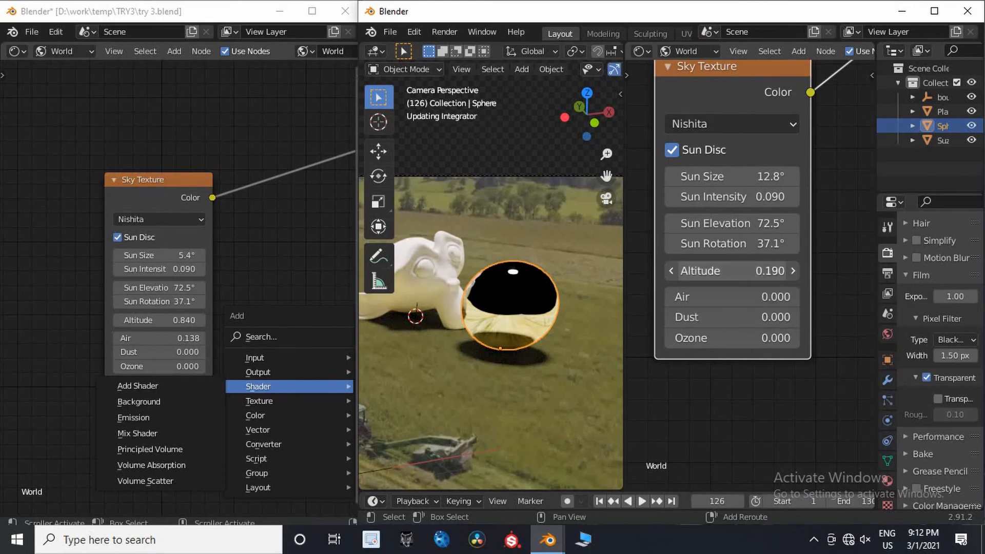
pyautogui.keyDown('ctrl'); pyautogui.moveTo(728, 271); pyautogui.dragTo(752, 271); pyautogui.keyUp('ctrl')
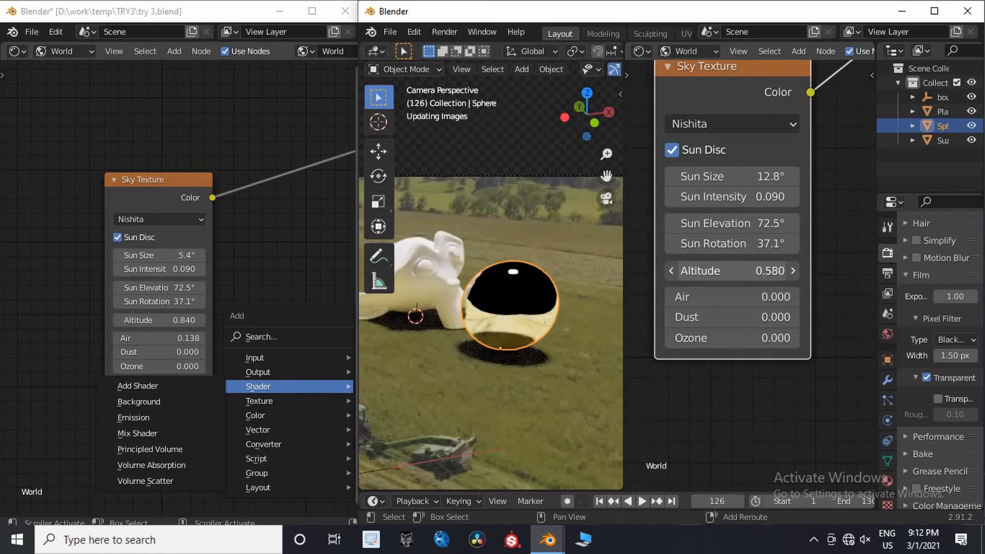
pyautogui.click(723, 271)
pyautogui.press('BackSpace')
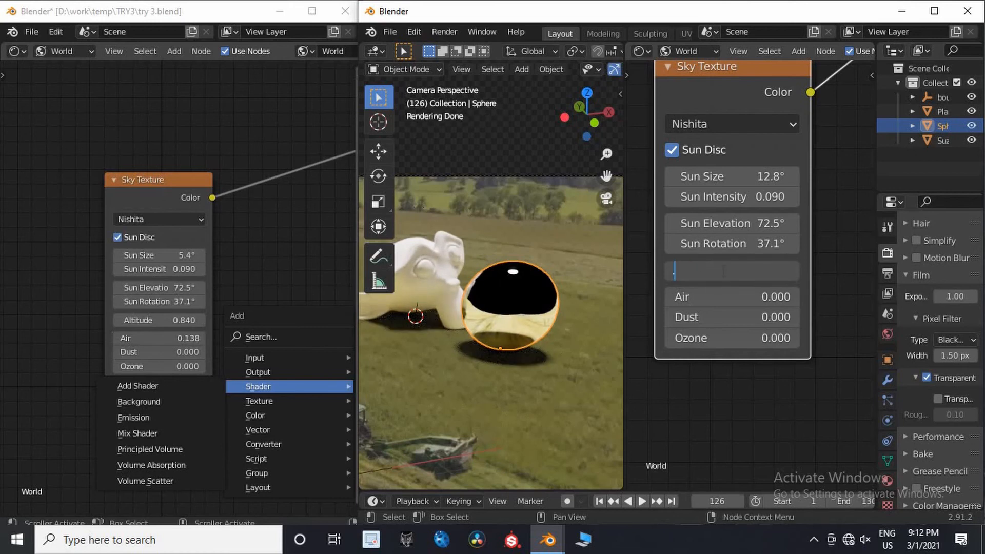
pyautogui.write('.8410')
pyautogui.press('BackSpace')
pyautogui.press('BackSpace')
pyautogui.write('0')
pyautogui.press('Return')
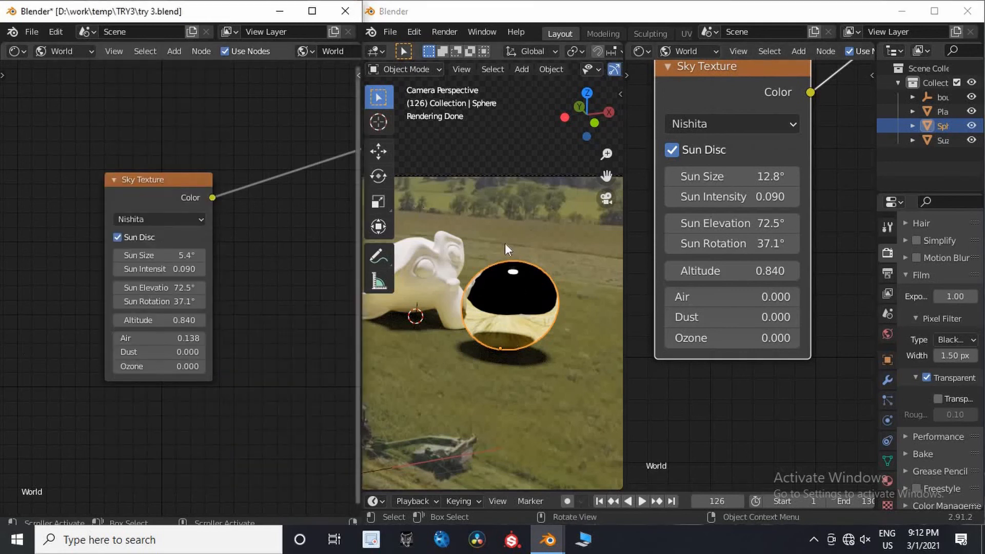
# Zoom in on the chrome sphere in camera view and set the new Sky Texture's air to 0.035.
pyautogui.click(606, 199)
pyautogui.press('KP_0')
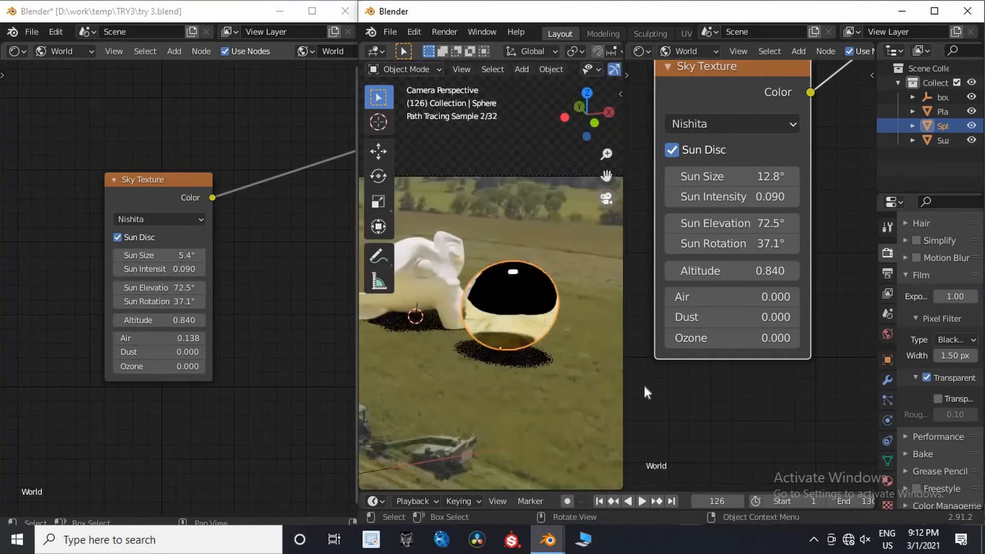
pyautogui.click(569, 303)
pyautogui.scroll(2, 563, 303)
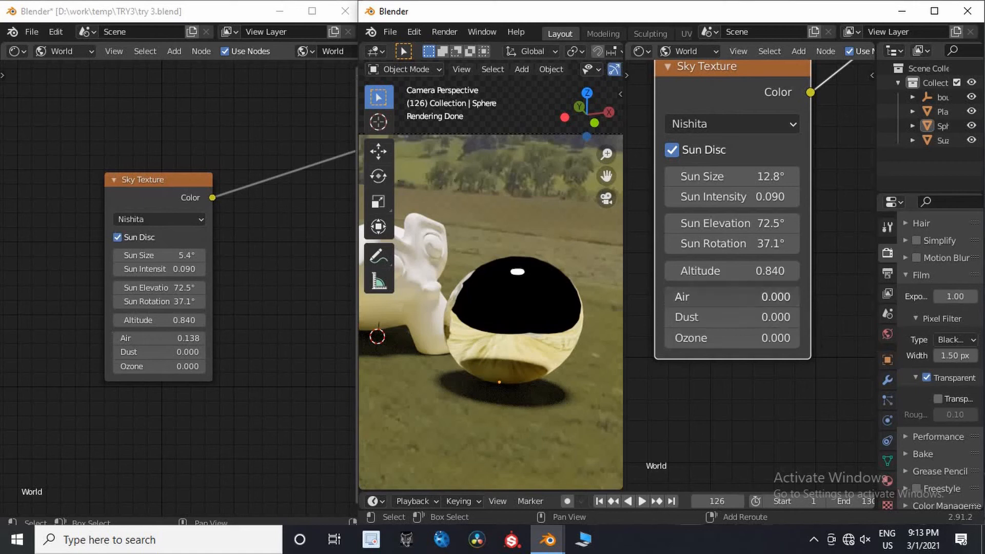
pyautogui.moveTo(734, 296); pyautogui.dragTo(780, 297)
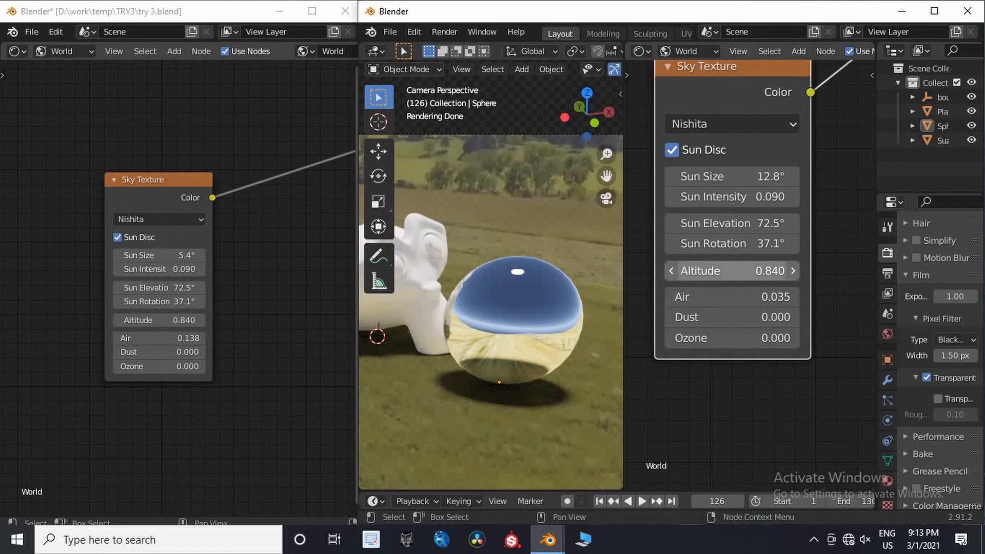
# Try a Sky Texture altitude of 12.540 and restore it to 0.840.
pyautogui.moveTo(741, 271)
pyautogui.mouseDown()
pyautogui.moveTo(711, 271)
pyautogui.moveTo(790, 271)
pyautogui.moveTo(738, 272)
pyautogui.mouseUp()
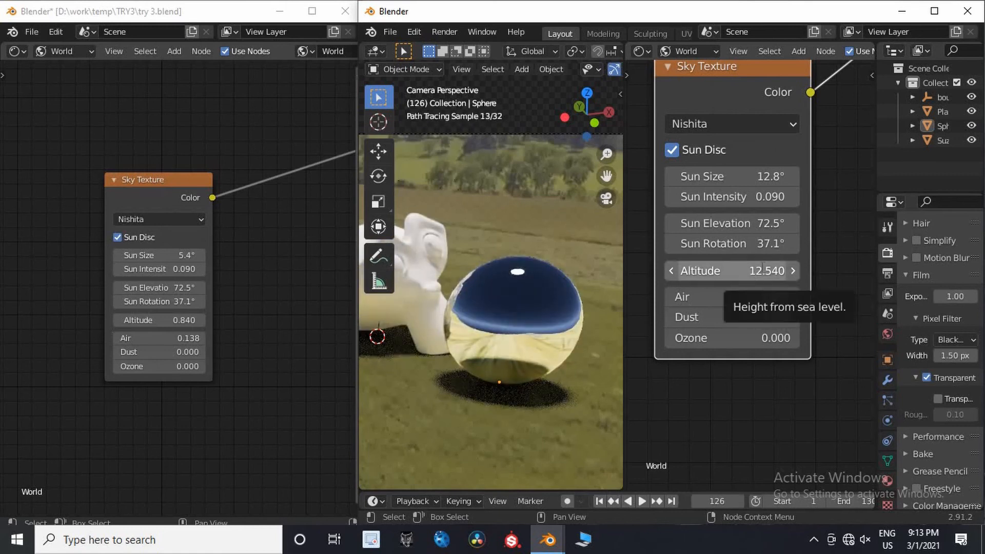
pyautogui.click(738, 271)
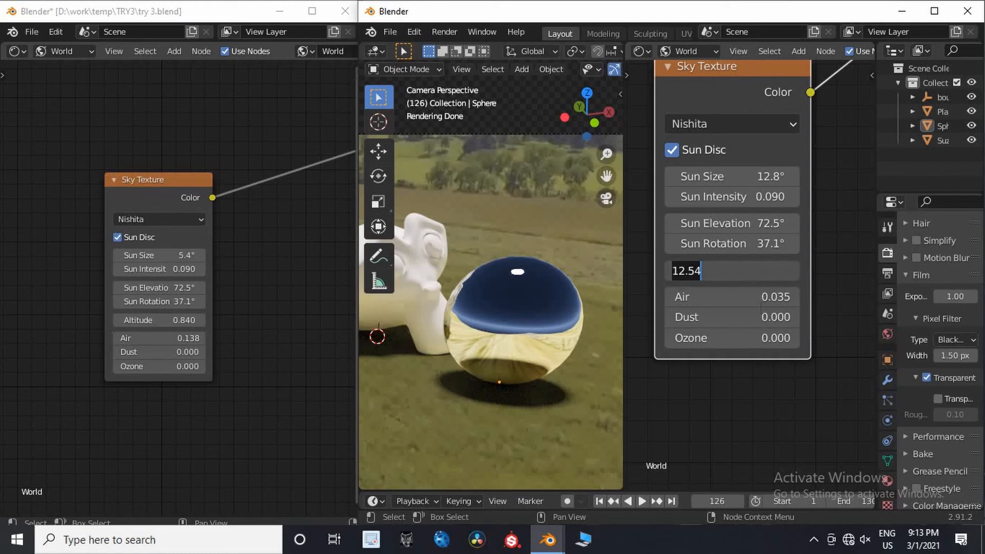
pyautogui.press('BackSpace')
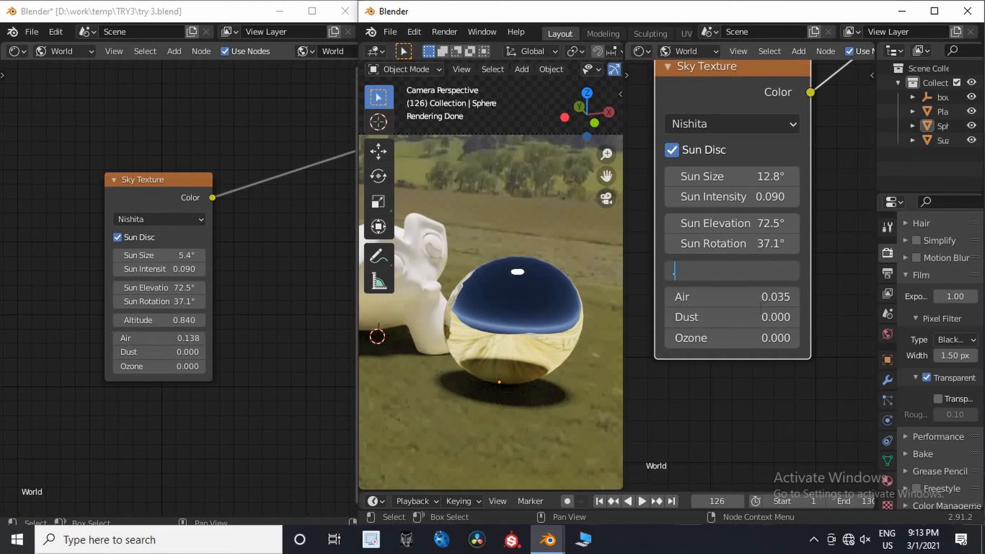
pyautogui.write('.84')
pyautogui.press('Return')
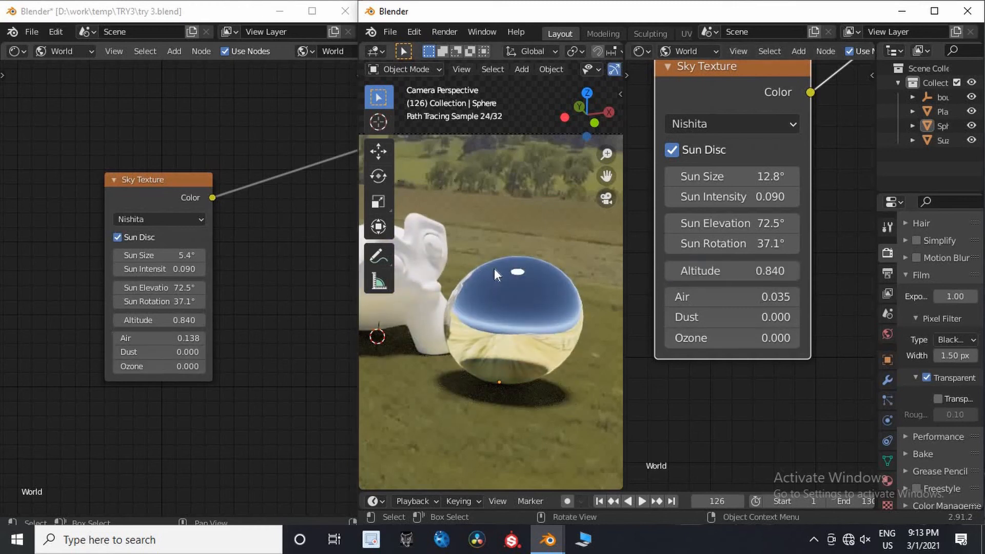
# Select the tracked camera and set the opacity of its background image to 1.000.
pyautogui.moveTo(494, 269); pyautogui.dragTo(592, 213, button='middle')
pyautogui.press('KP_0')
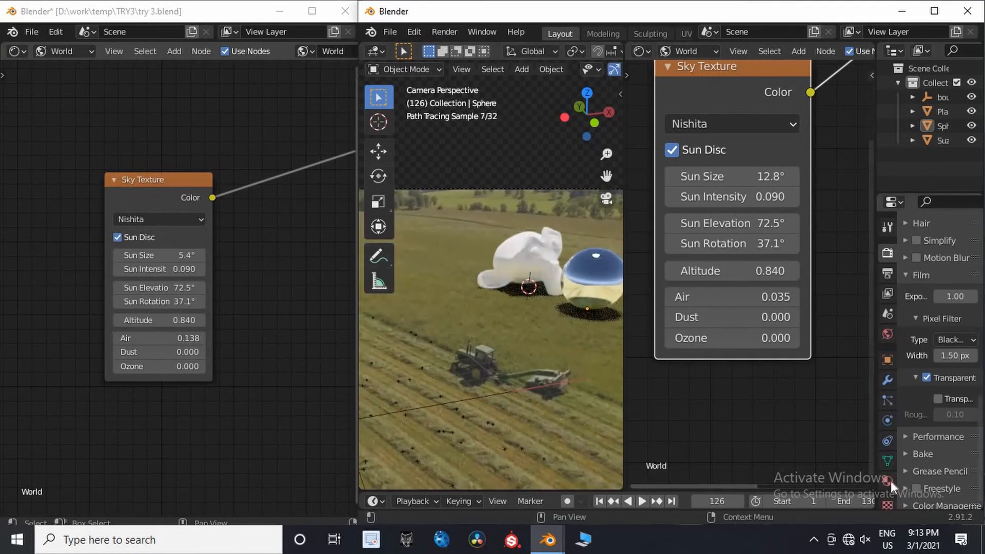
pyautogui.click(568, 191)
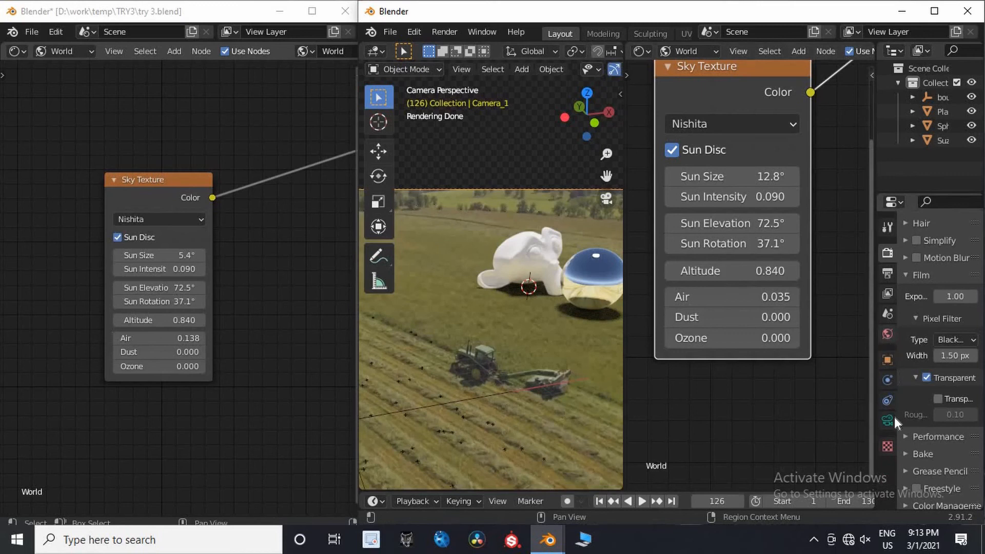
pyautogui.click(887, 419)
pyautogui.scroll(-3, 900, 427)
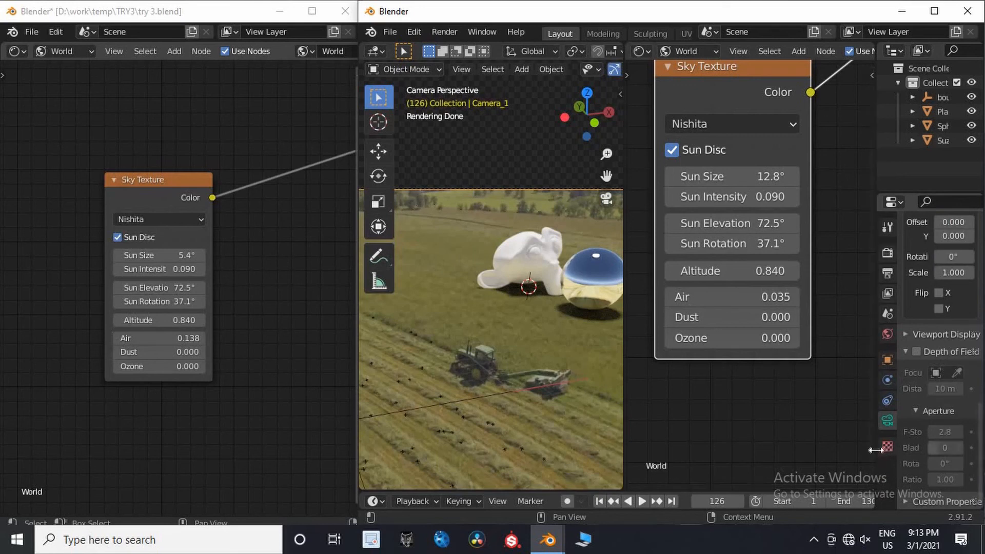
pyautogui.moveTo(877, 444); pyautogui.dragTo(775, 444)
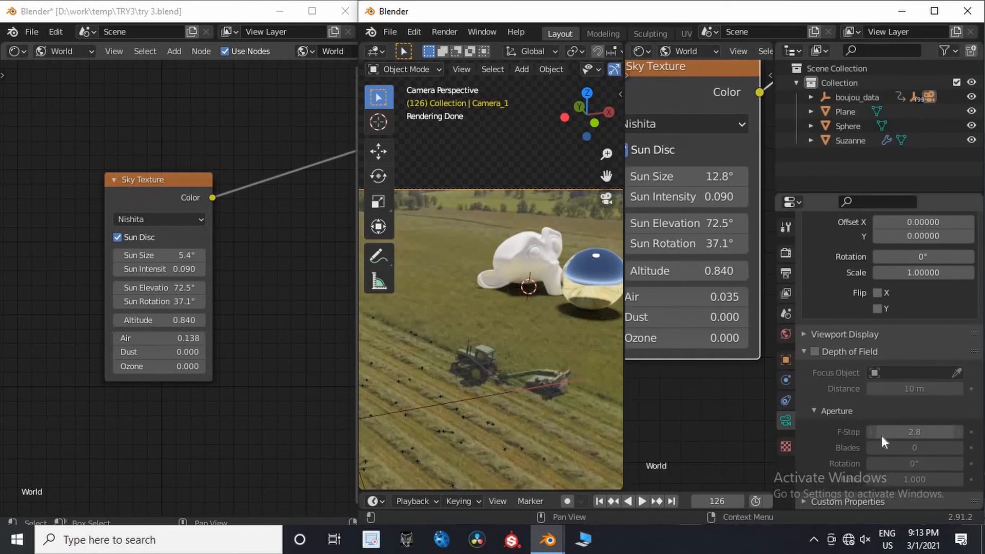
pyautogui.scroll(5, 944, 300)
pyautogui.click(923, 314)
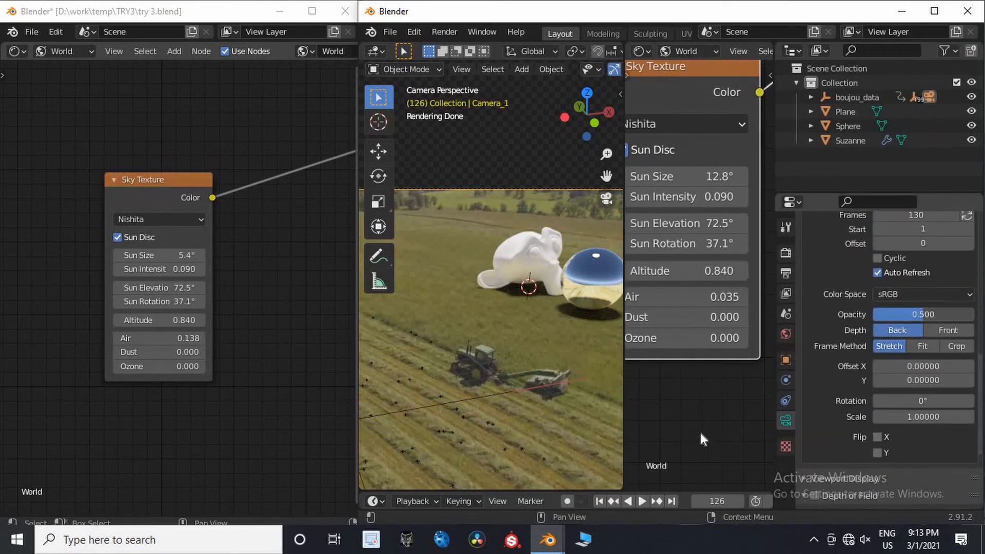
pyautogui.write('1')
pyautogui.press('Return')
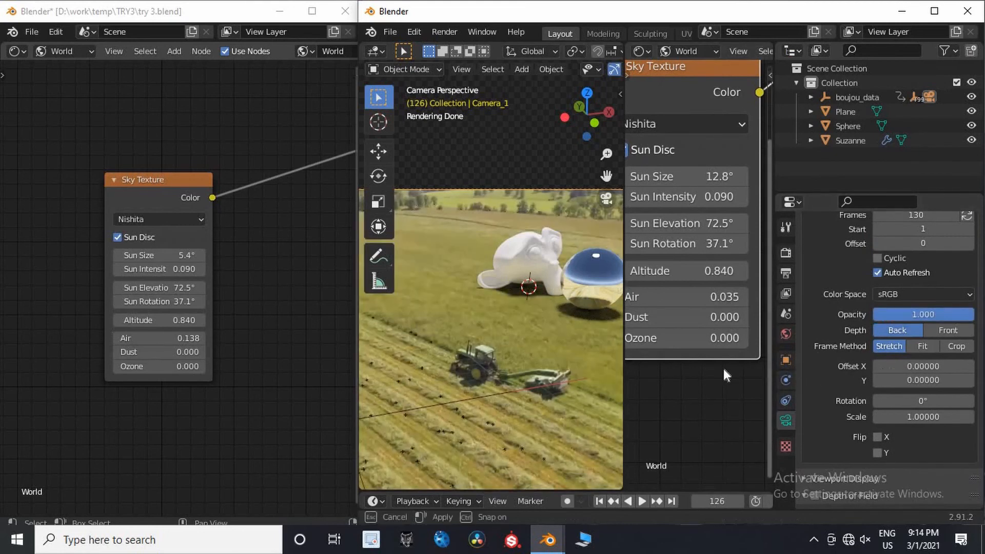
pyautogui.moveTo(775, 369); pyautogui.dragTo(893, 369)
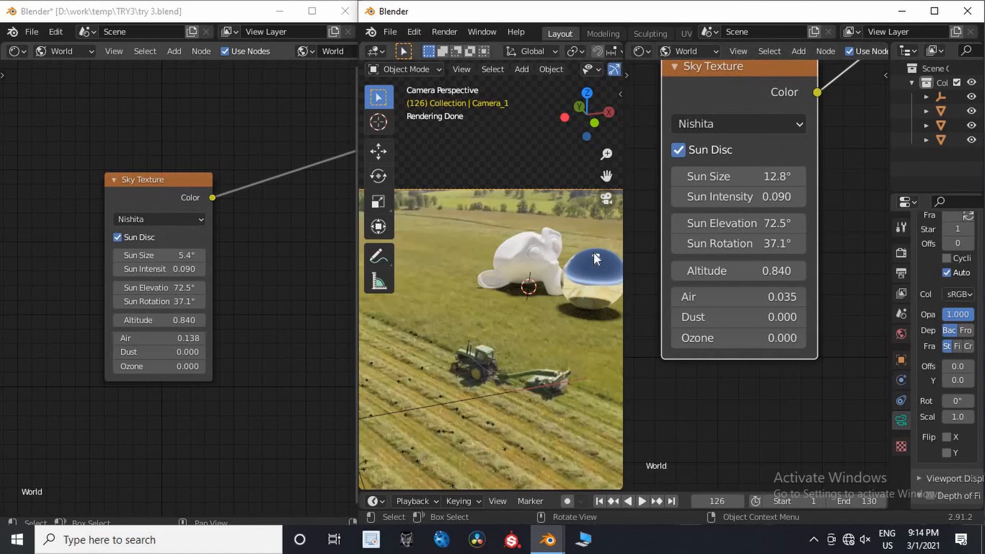
# Set the new Sky Texture's air to 0.138, matching the reference node, with the monkey and chrome sphere in view.
pyautogui.keyDown('shift'); pyautogui.moveTo(599, 302); pyautogui.dragTo(570, 330, button='middle'); pyautogui.keyUp('shift')
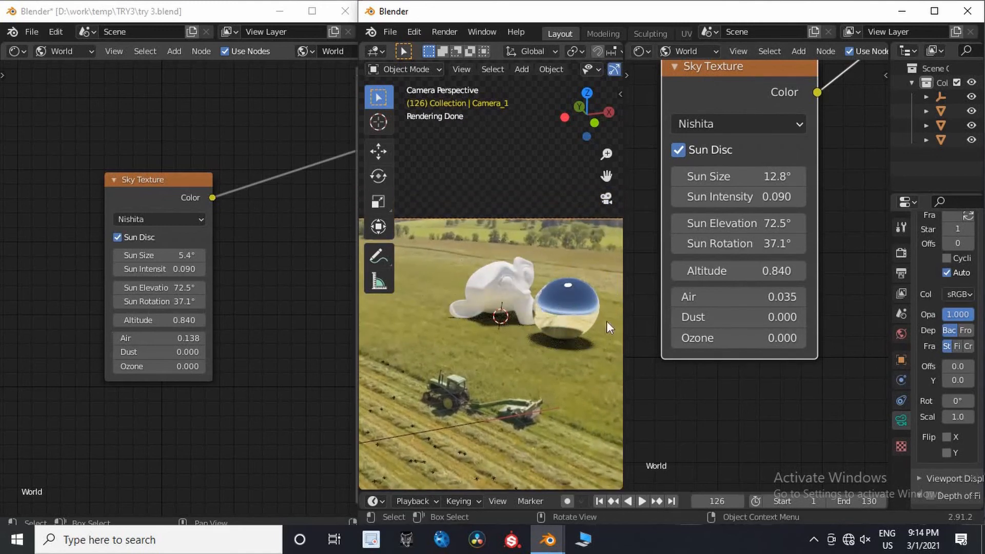
pyautogui.scroll(3, 590, 308)
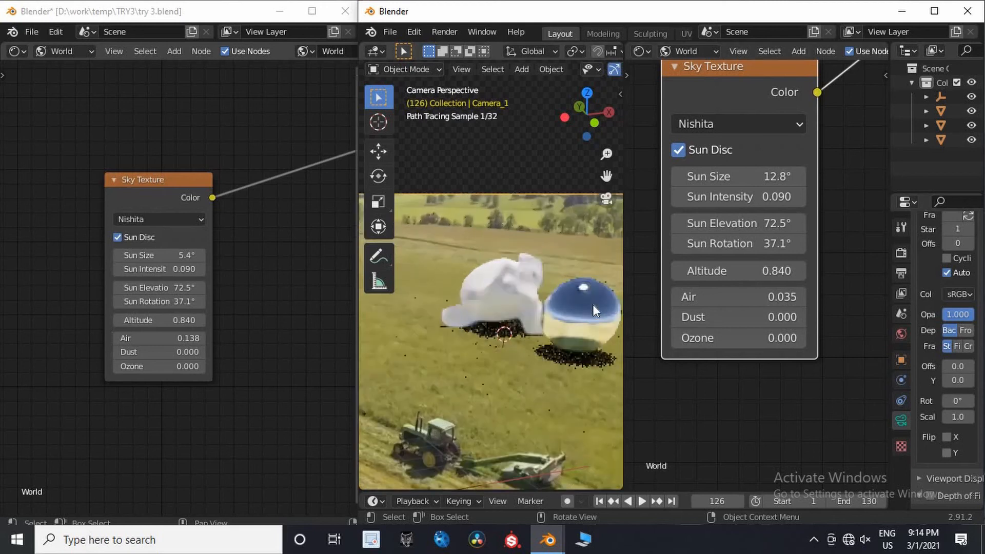
pyautogui.keyDown('ctrl'); pyautogui.scroll(-3, 496, 309); pyautogui.keyUp('ctrl')
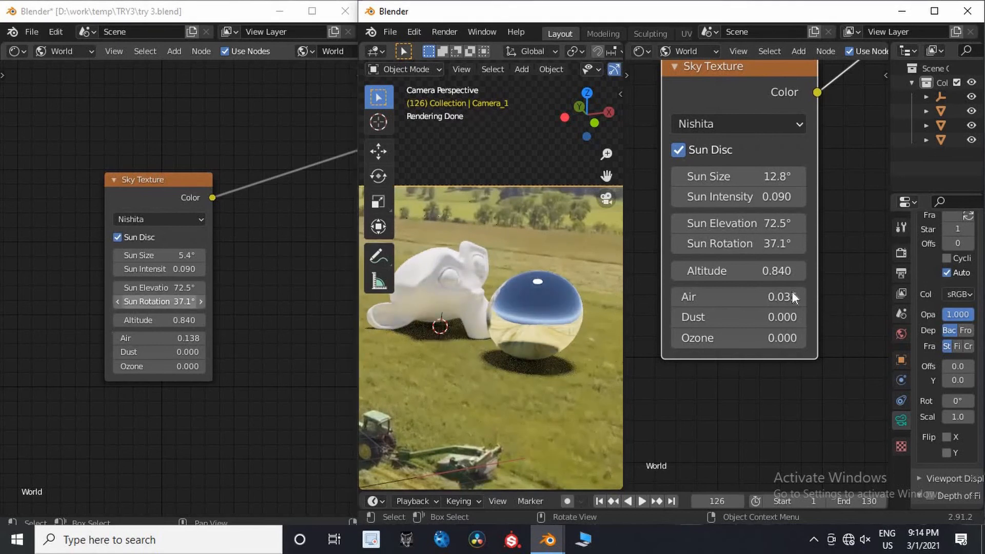
pyautogui.click(777, 298)
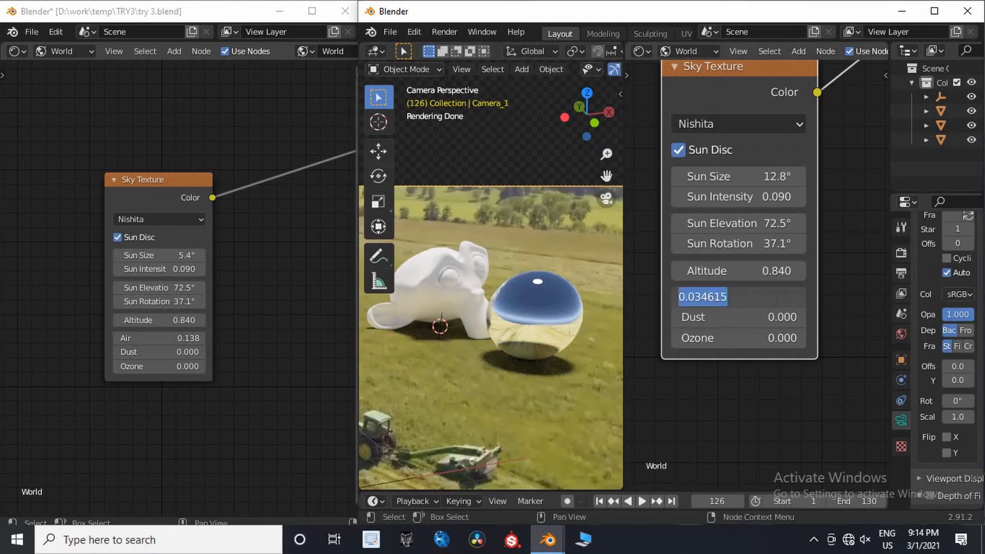
pyautogui.write('0.13')
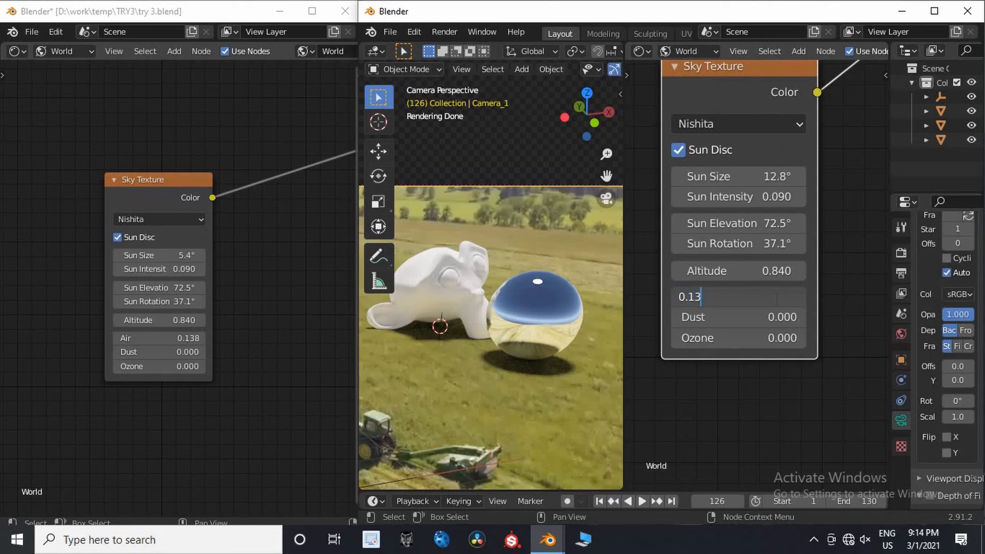
pyautogui.write('8')
pyautogui.press('Return')
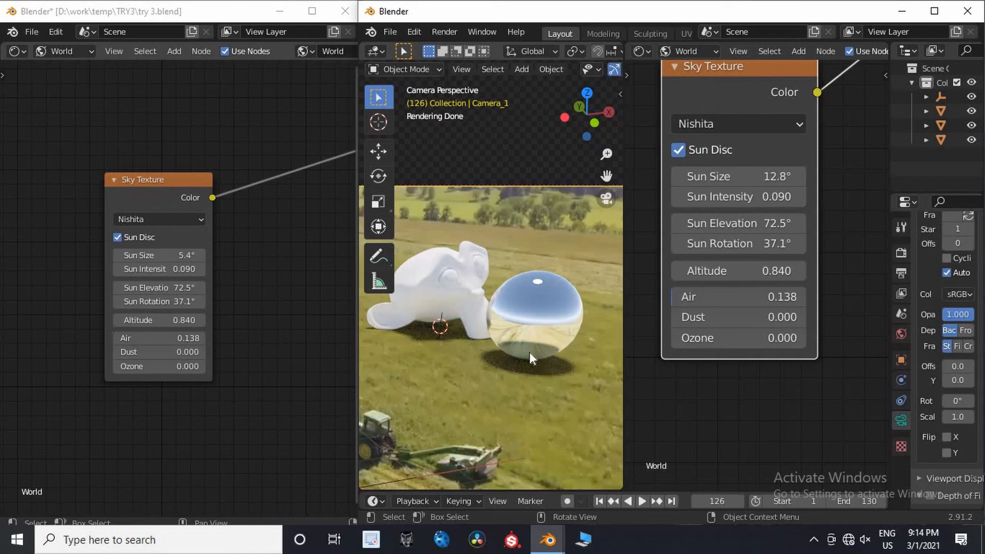
# Test the Sky Texture's dust at 10.000 and lower it to 0.231.
pyautogui.scroll(3, 558, 328)
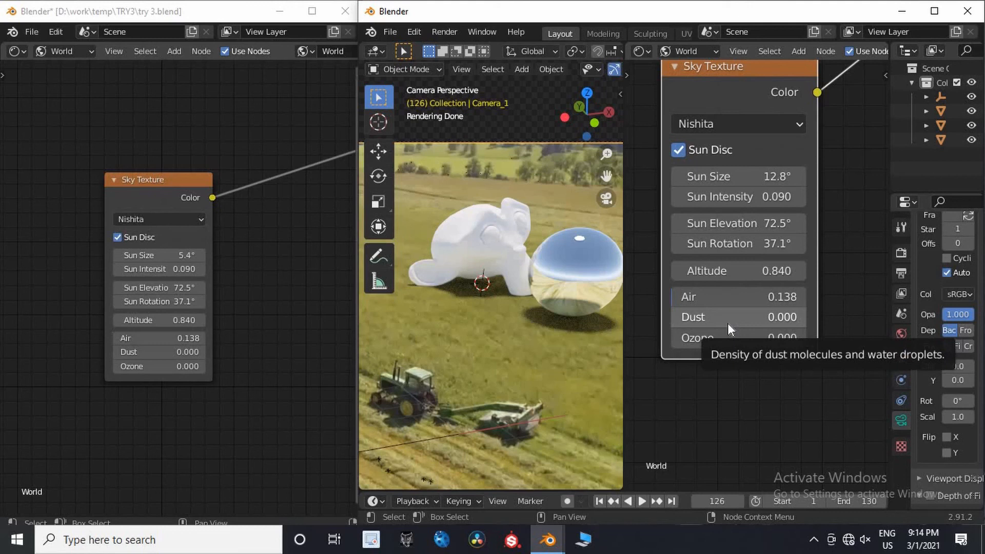
pyautogui.moveTo(704, 323); pyautogui.dragTo(795, 319)
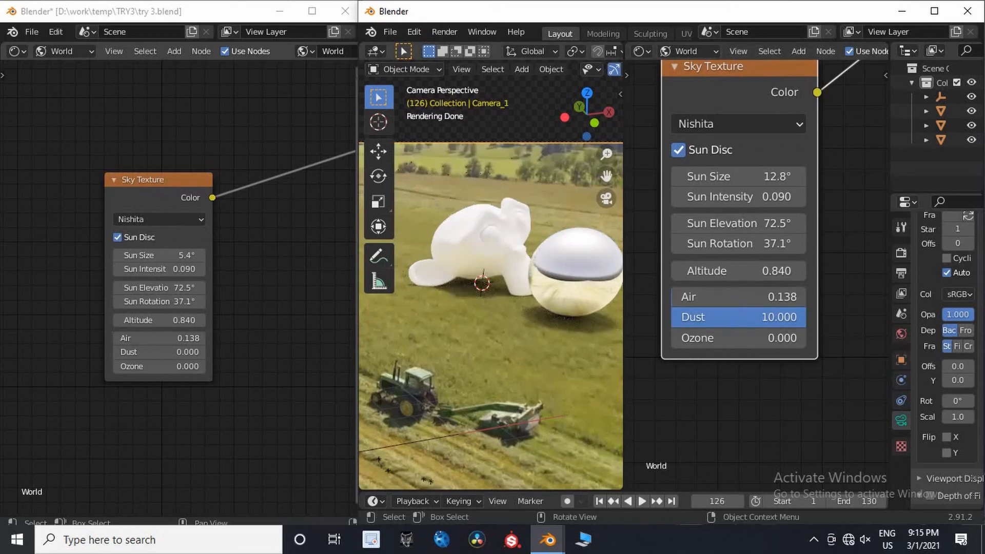
pyautogui.moveTo(800, 318); pyautogui.dragTo(665, 318)
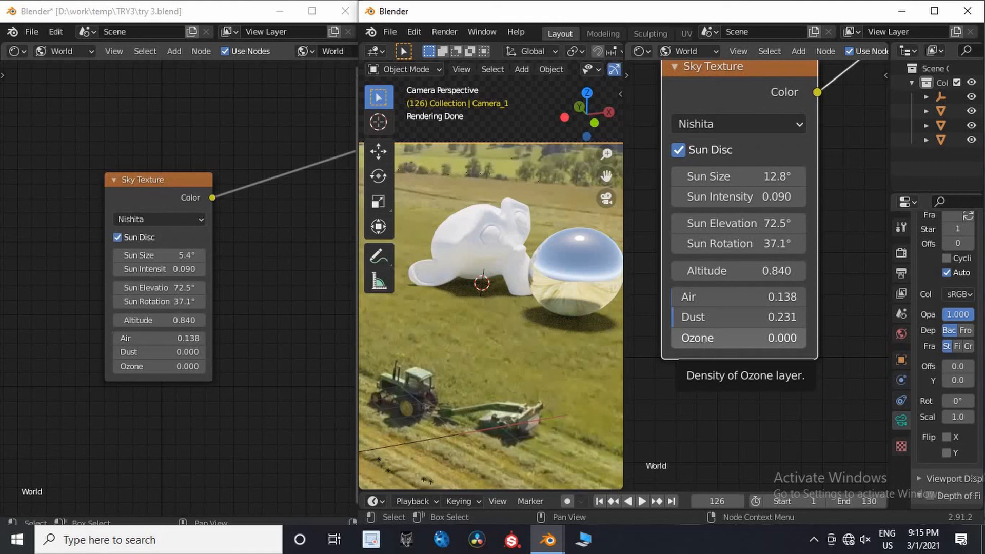
# Try an ozone density of 6.615 on the Sky Texture and return it to 0.000.
pyautogui.moveTo(682, 338); pyautogui.dragTo(747, 337)
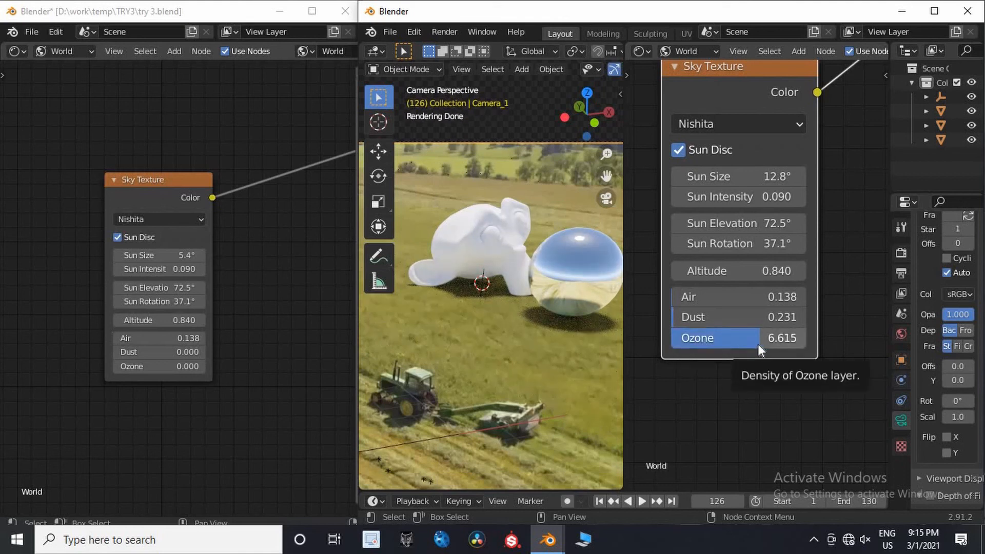
pyautogui.hotkey('ctrl', 'z')
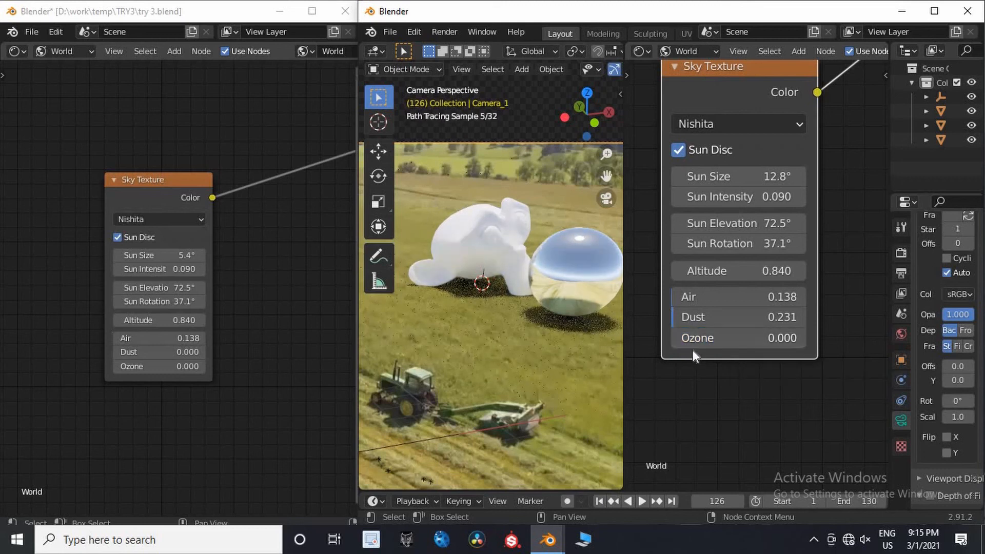
pyautogui.moveTo(687, 338); pyautogui.dragTo(670, 337)
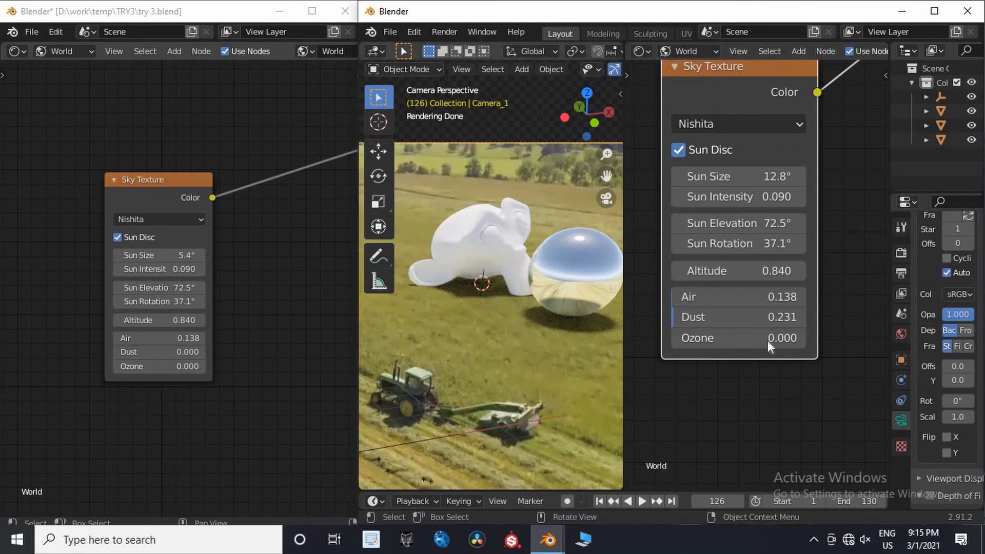
# Set the new Sky Texture's sun size to 5.4°, matching the reference node.
pyautogui.moveTo(729, 417); pyautogui.dragTo(752, 452, button='middle')
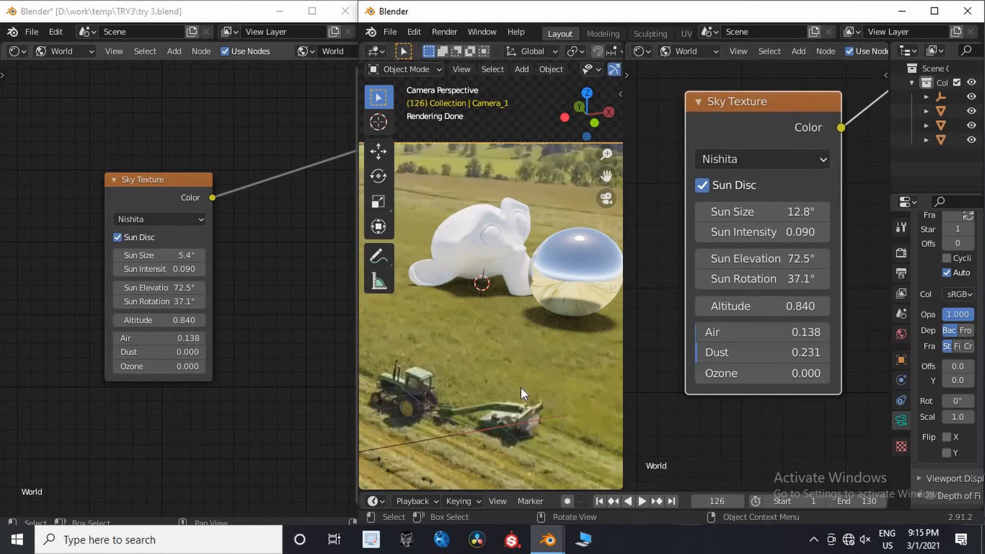
pyautogui.scroll(1, 180, 286)
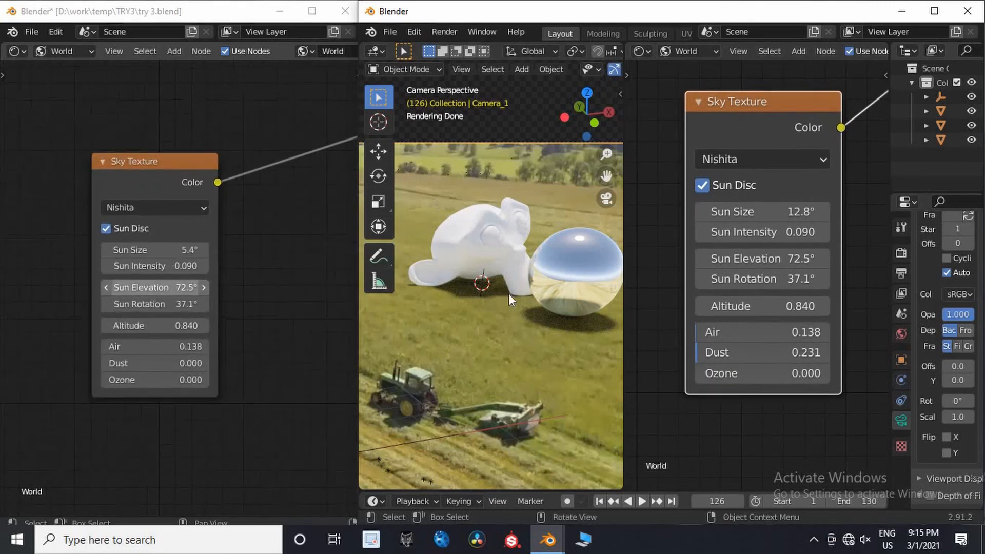
pyautogui.keyDown('shift'); pyautogui.moveTo(510, 285); pyautogui.dragTo(494, 318, button='middle'); pyautogui.keyUp('shift')
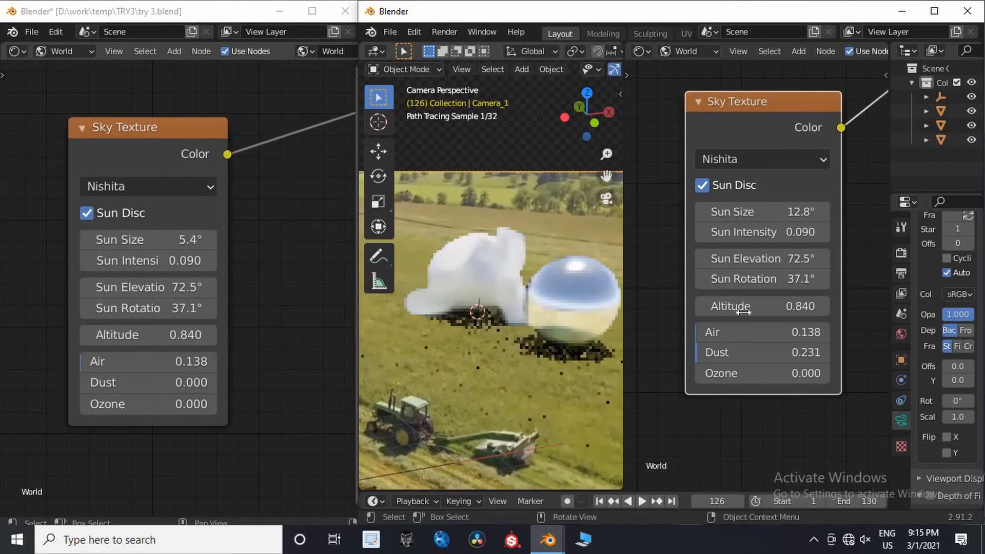
pyautogui.scroll(2, 759, 314)
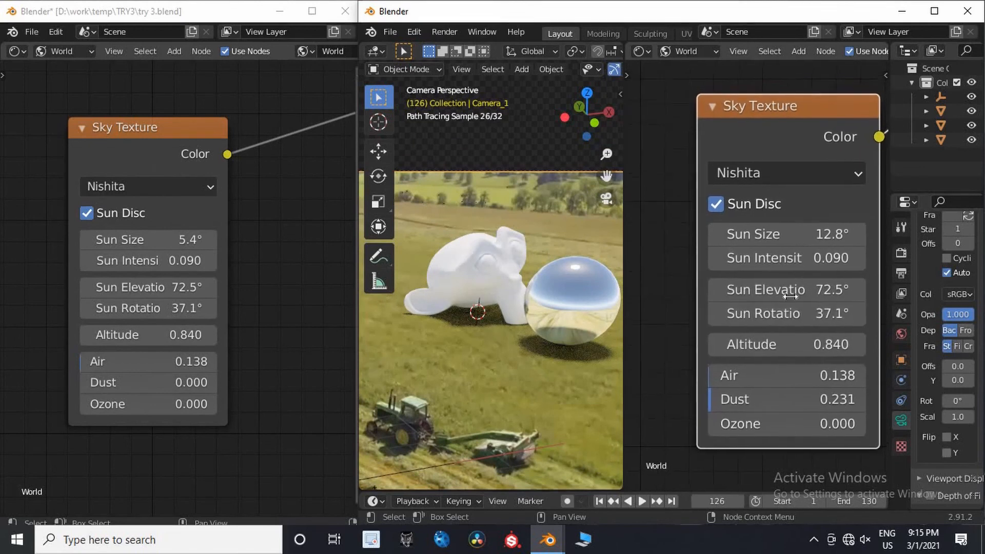
pyautogui.moveTo(790, 296); pyautogui.dragTo(762, 344, button='middle')
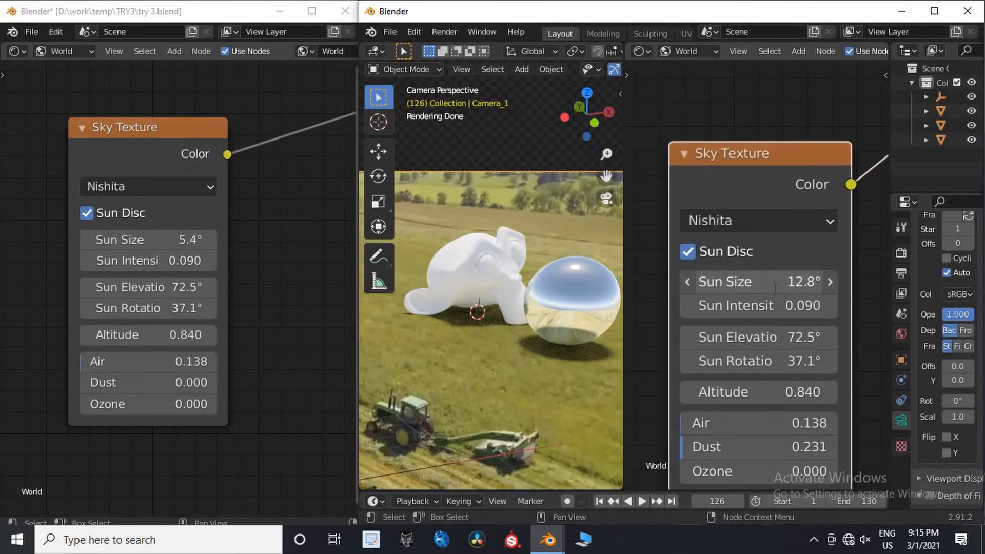
pyautogui.doubleClick(775, 287)
pyautogui.write('4')
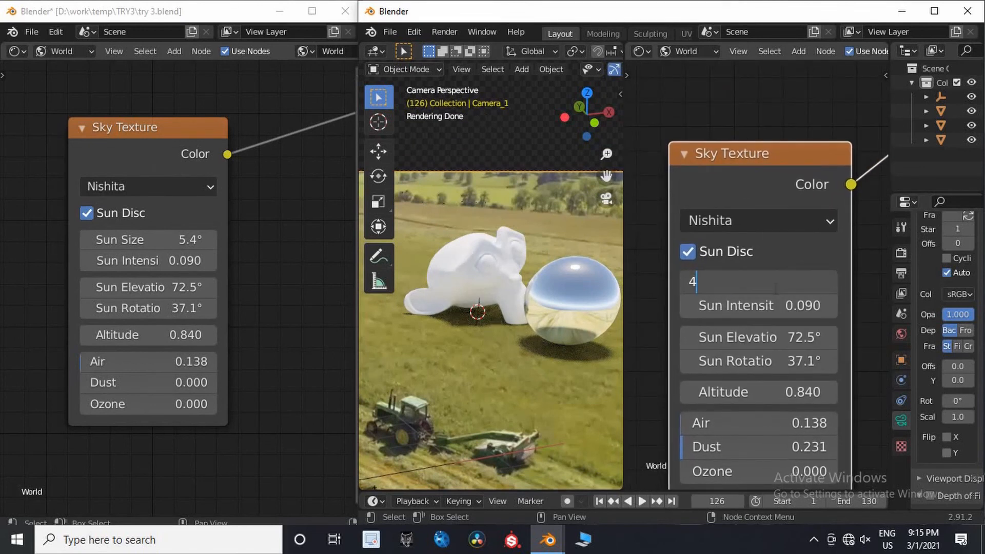
pyautogui.press('BackSpace')
pyautogui.write('5.4')
pyautogui.press('Return')
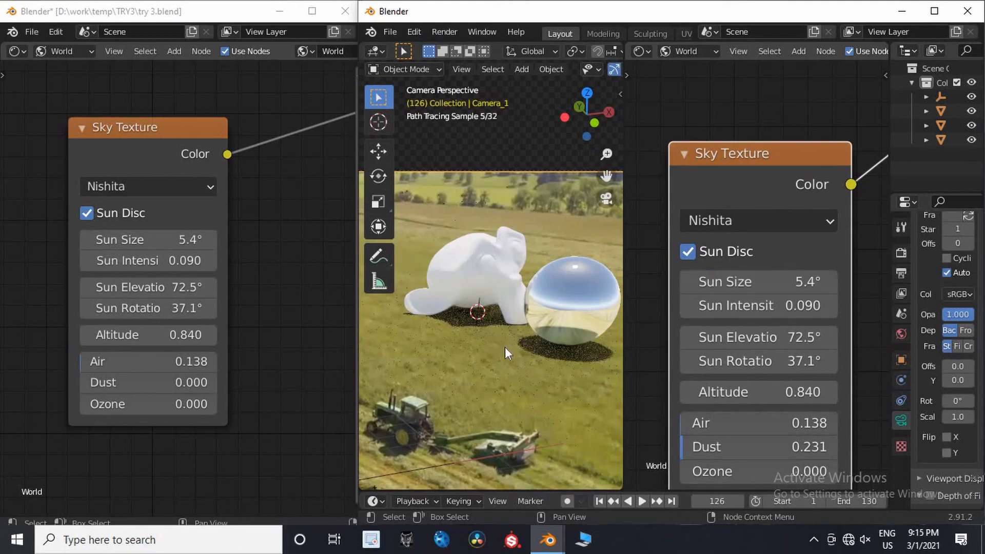
# Set the Sky Texture's sun size to 1° with the chrome sphere and its shadow in close-up.
pyautogui.moveTo(543, 373); pyautogui.dragTo(497, 347, button='middle')
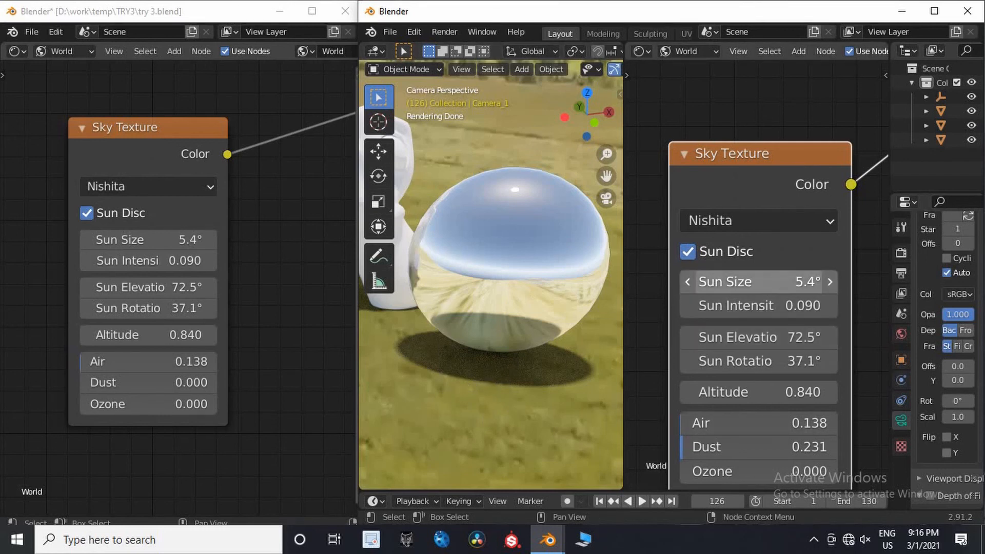
pyautogui.click(744, 281)
pyautogui.write('1')
pyautogui.press('Return')
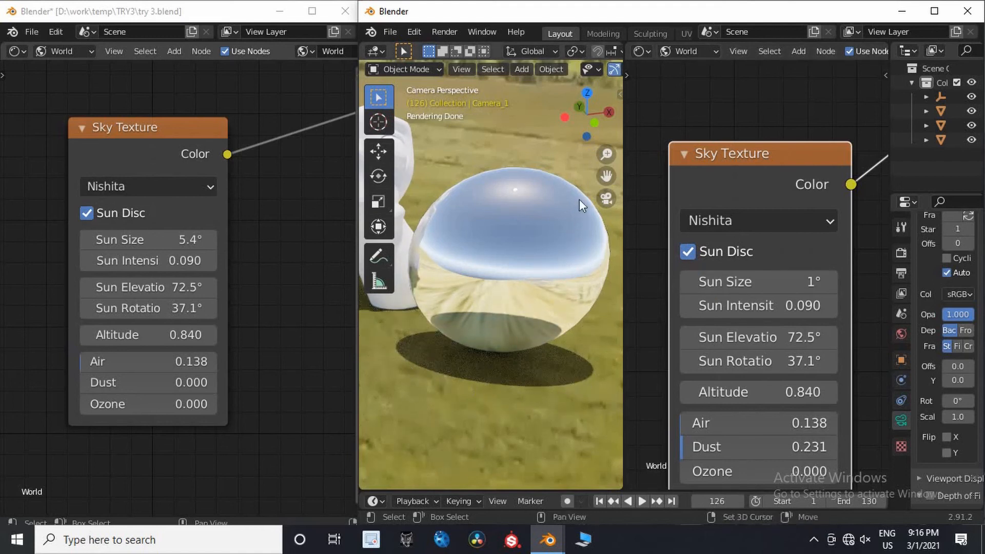
# Try a sun size of 3.17° on the new Sky Texture, then set it to 5.4° to match the reference node.
pyautogui.moveTo(580, 199)
pyautogui.mouseDown(button='middle')
pyautogui.moveTo(496, 450)
pyautogui.moveTo(506, 426)
pyautogui.mouseUp(button='middle')
pyautogui.moveTo(395, 327)
pyautogui.mouseDown(button='middle')
pyautogui.moveTo(523, 347)
pyautogui.moveTo(506, 341)
pyautogui.moveTo(487, 307)
pyautogui.mouseUp(button='middle')
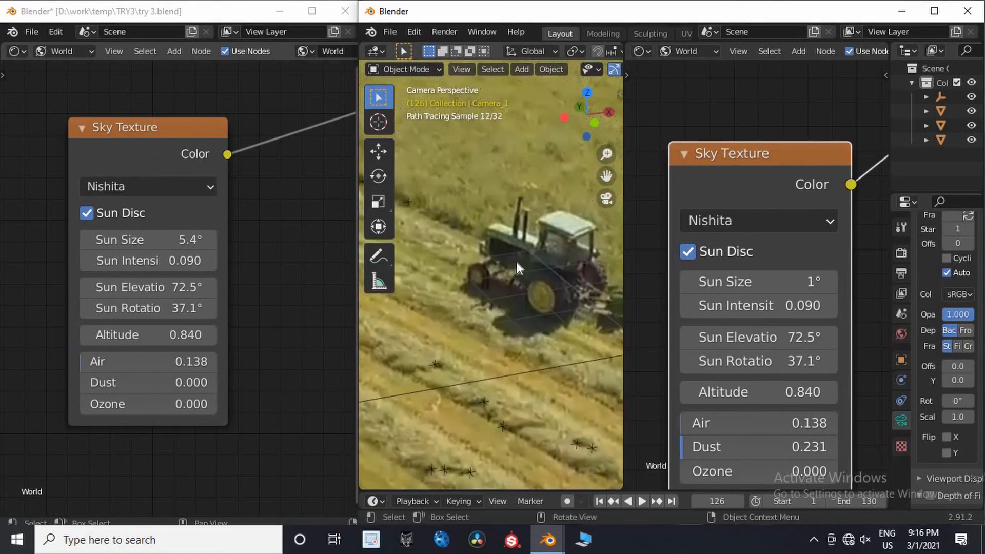
pyautogui.moveTo(593, 477)
pyautogui.mouseDown(button='middle')
pyautogui.moveTo(530, 97)
pyautogui.moveTo(530, 180)
pyautogui.mouseUp(button='middle')
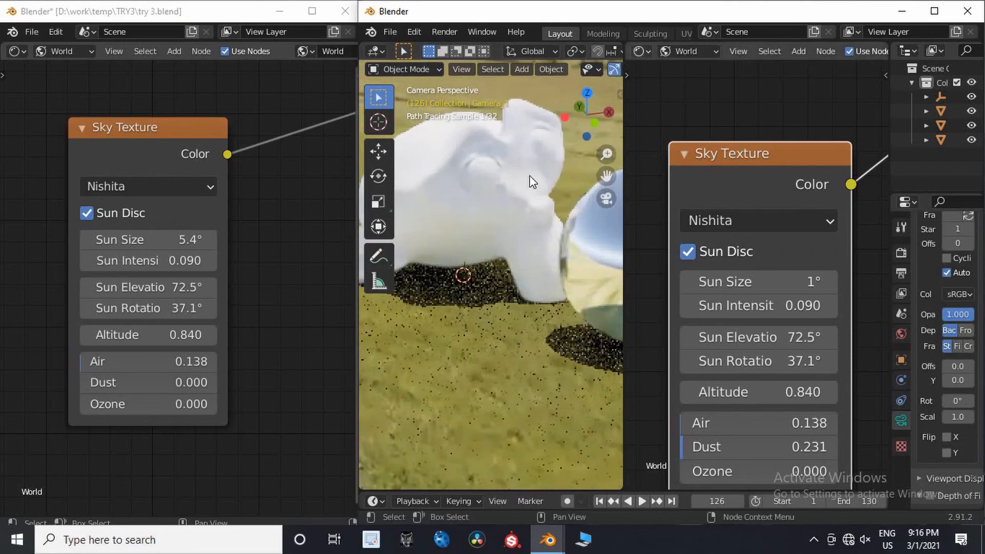
pyautogui.moveTo(555, 362)
pyautogui.mouseDown(button='middle')
pyautogui.moveTo(549, 417)
pyautogui.moveTo(512, 402)
pyautogui.mouseUp(button='middle')
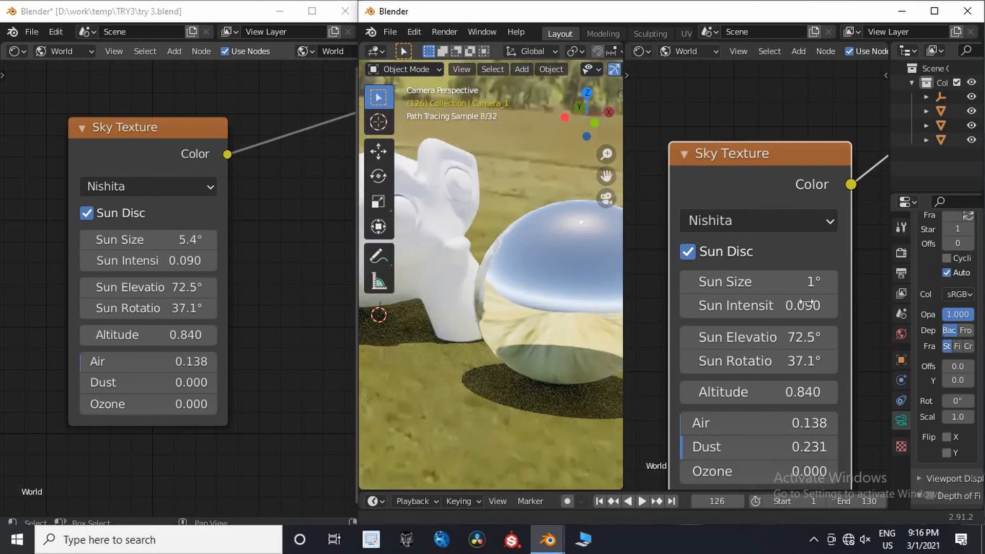
pyautogui.moveTo(759, 282); pyautogui.dragTo(852, 281)
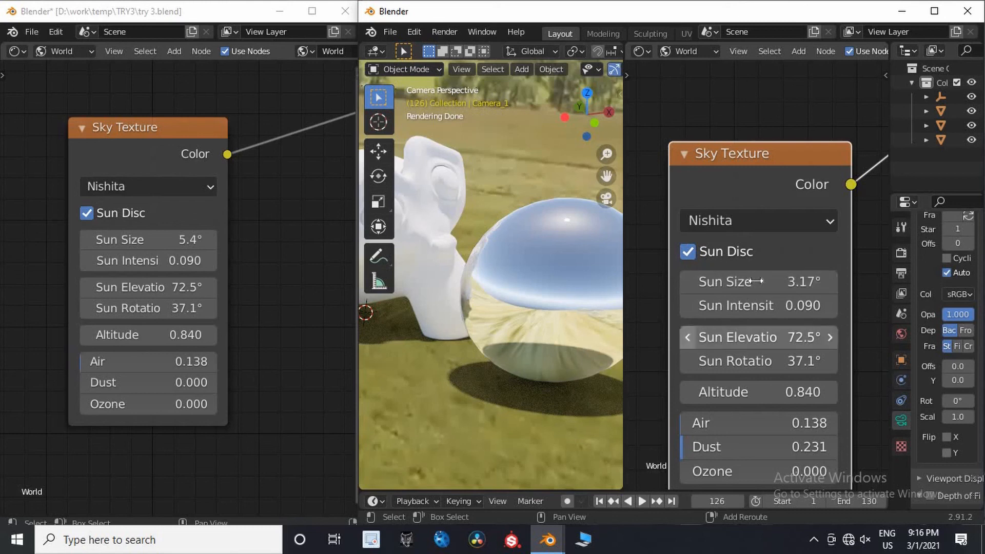
pyautogui.click(756, 282)
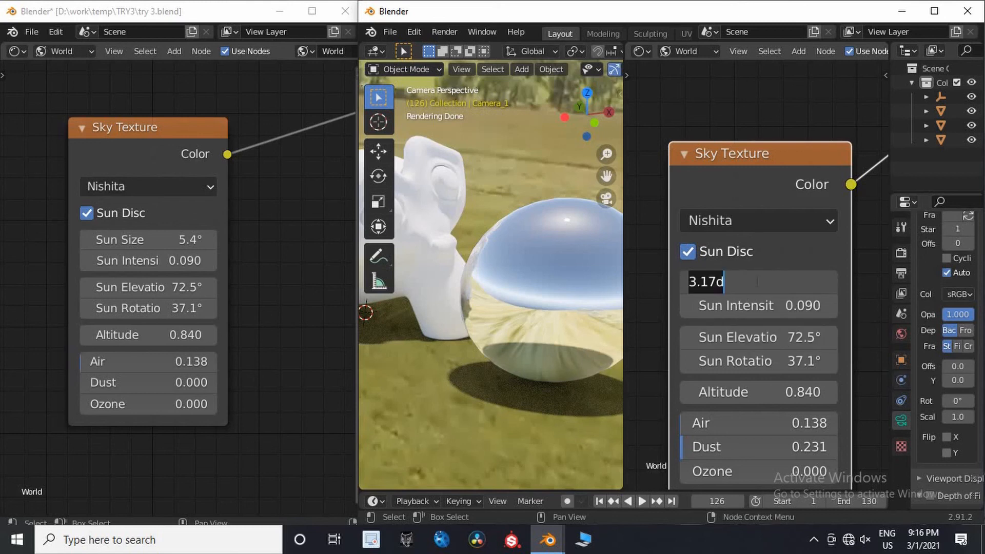
pyautogui.write('5')
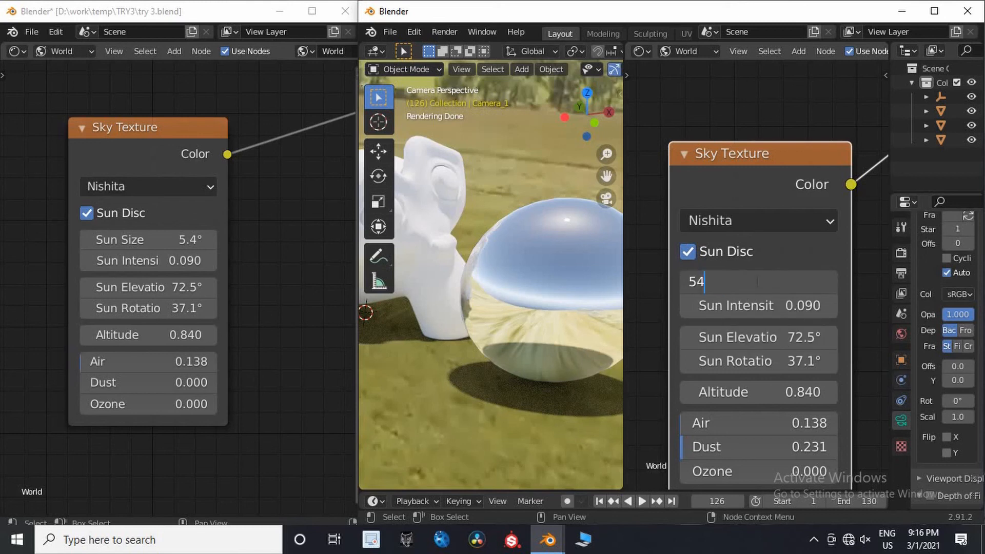
pyautogui.write('.')
pyautogui.press('Return')
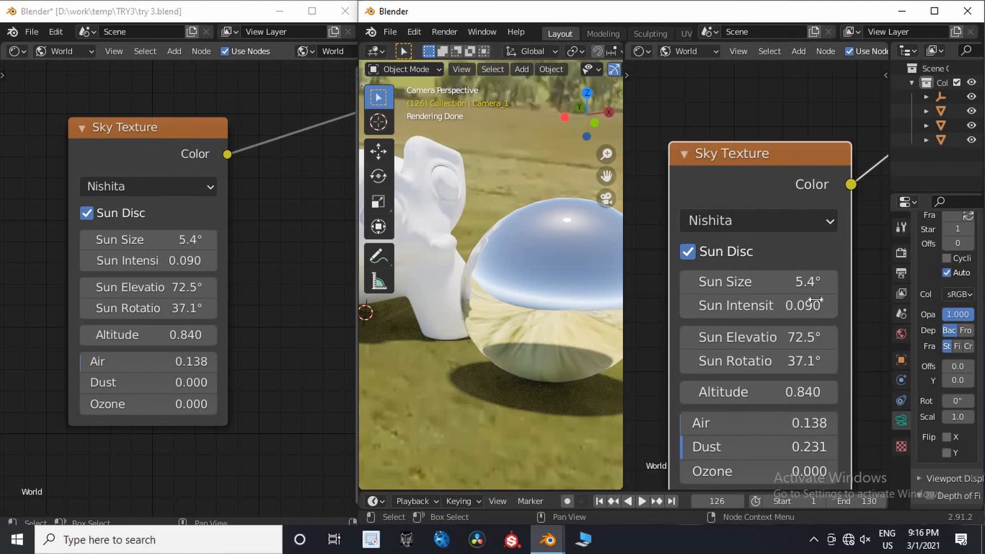
pyautogui.scroll(-5, 494, 328)
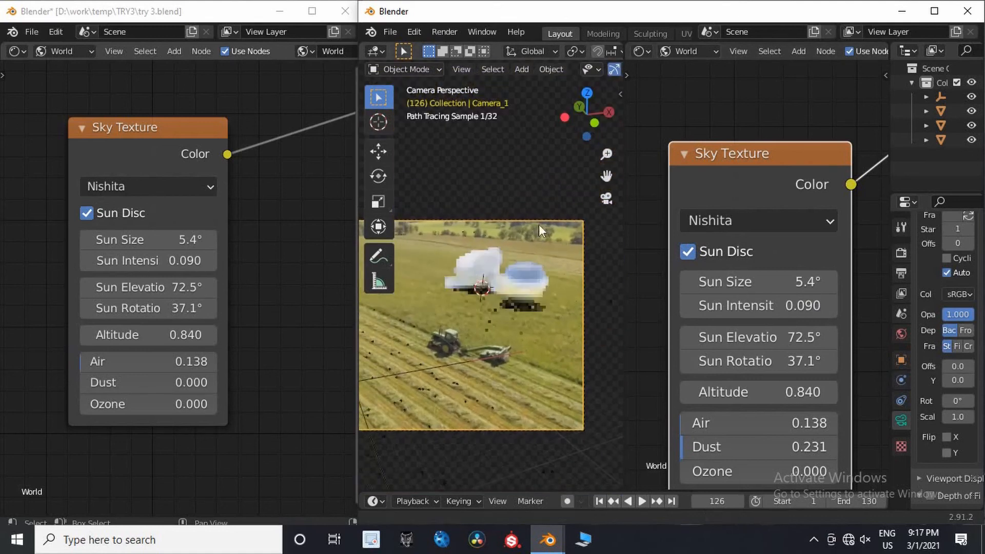
pyautogui.scroll(2, 542, 269)
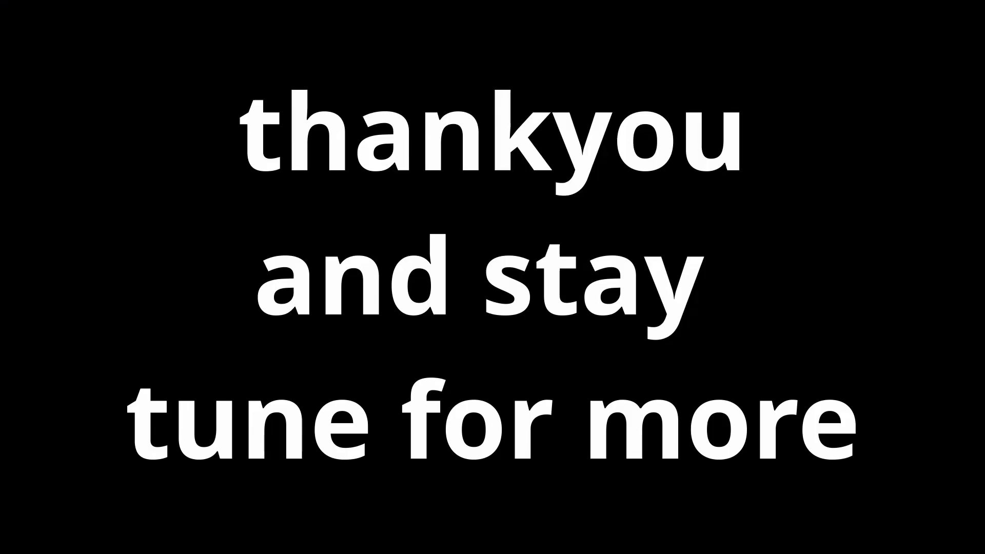